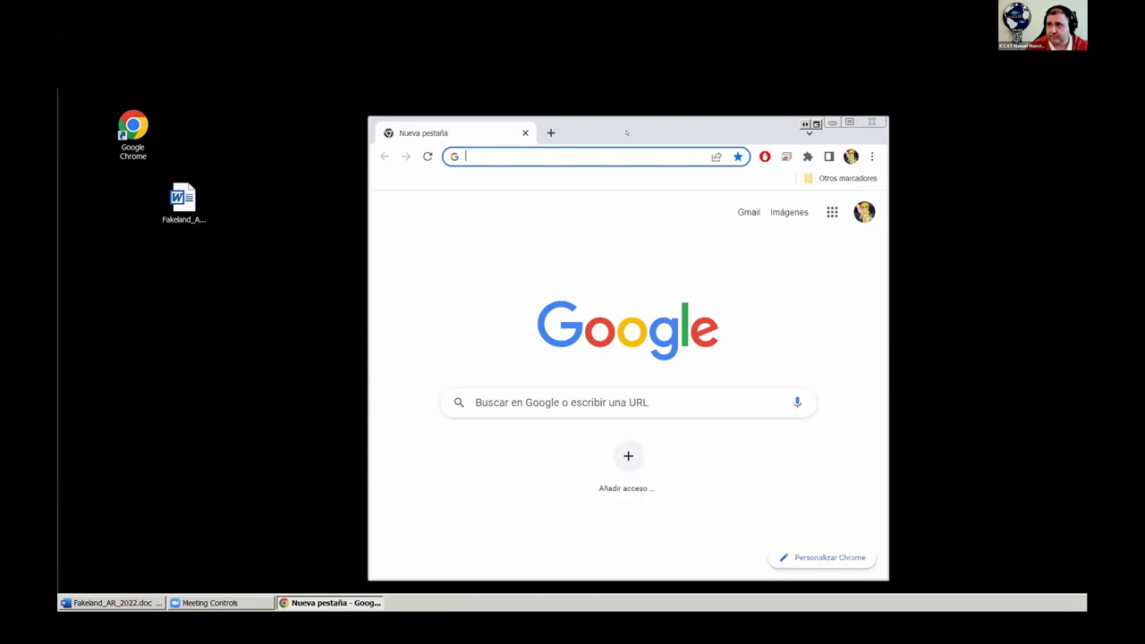
- Maximize the browser window, search Google for "ioms iccat" and open the IOMS - Integrated Online Management System site
{"action": "double_click", "coordinate": [624, 132]}
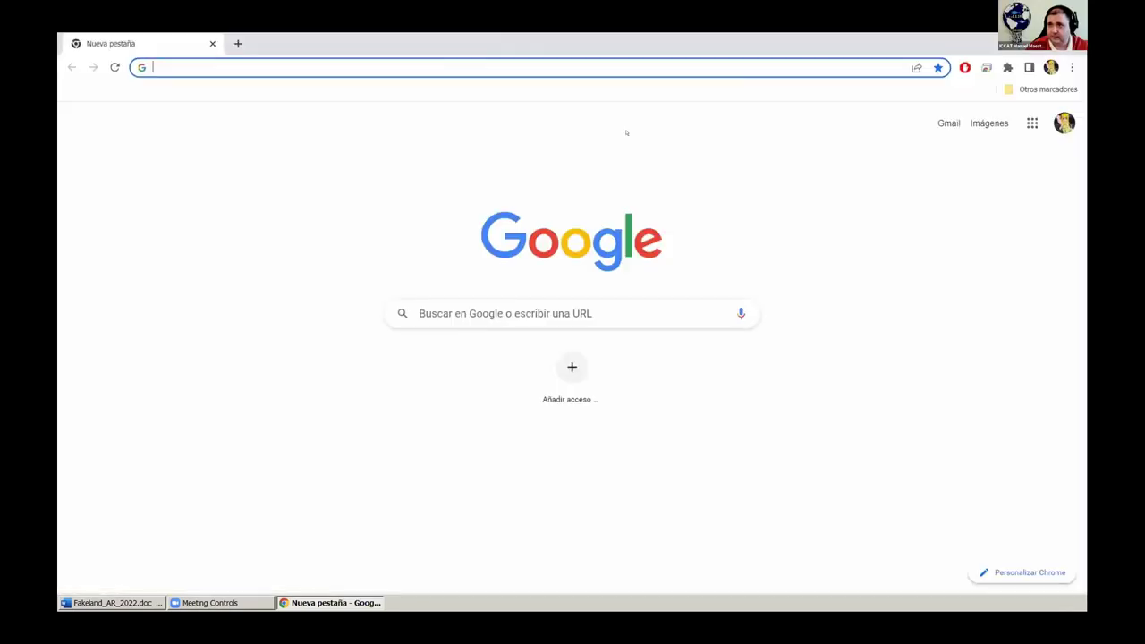
{"action": "left_click", "coordinate": [524, 313]}
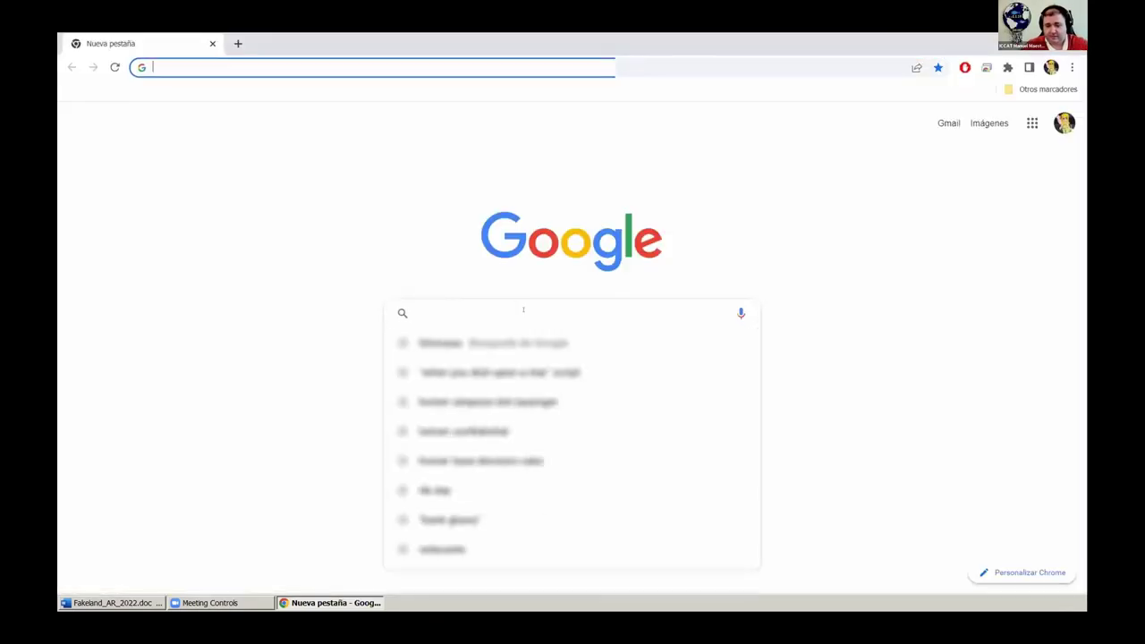
{"action": "type", "text": "ioms"}
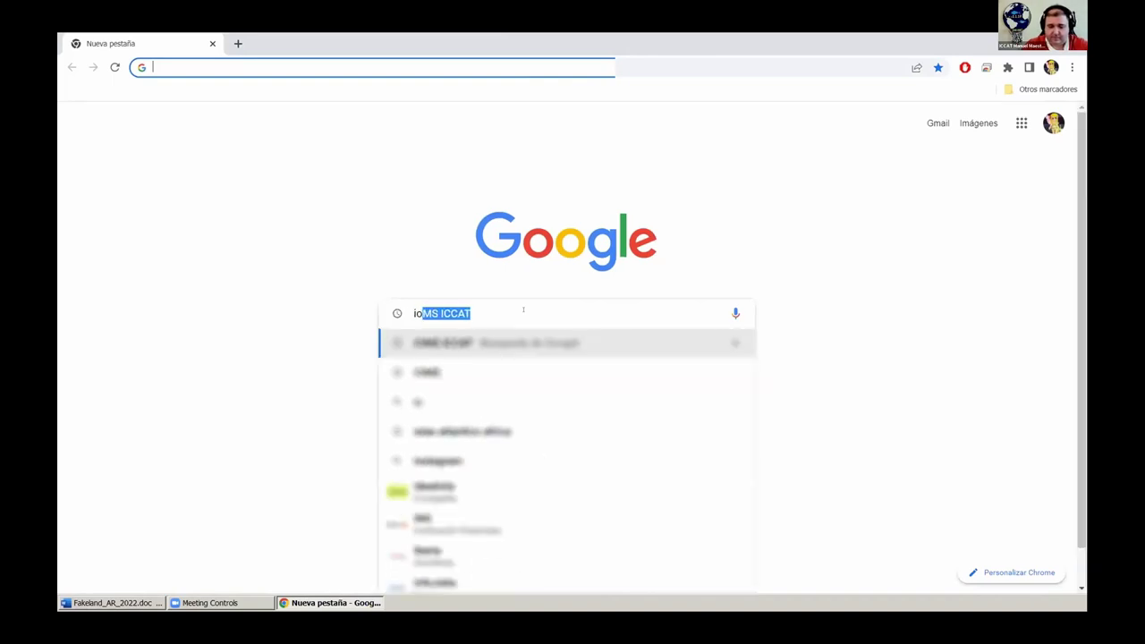
{"action": "type", "text": " icca"}
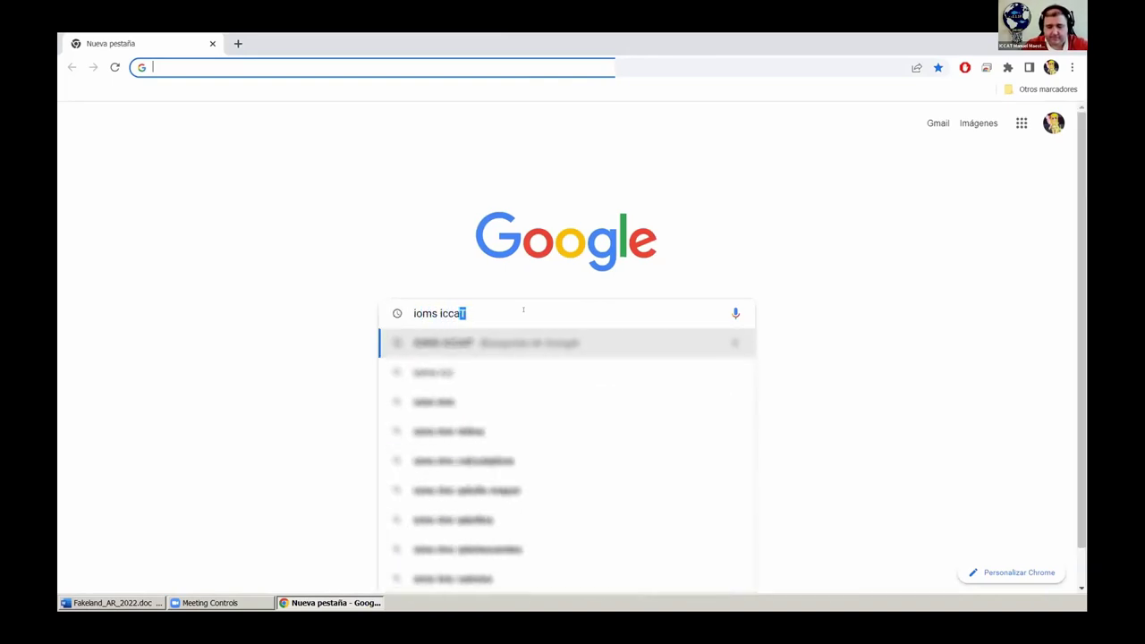
{"action": "type", "text": "t"}
{"action": "key", "text": "Return"}
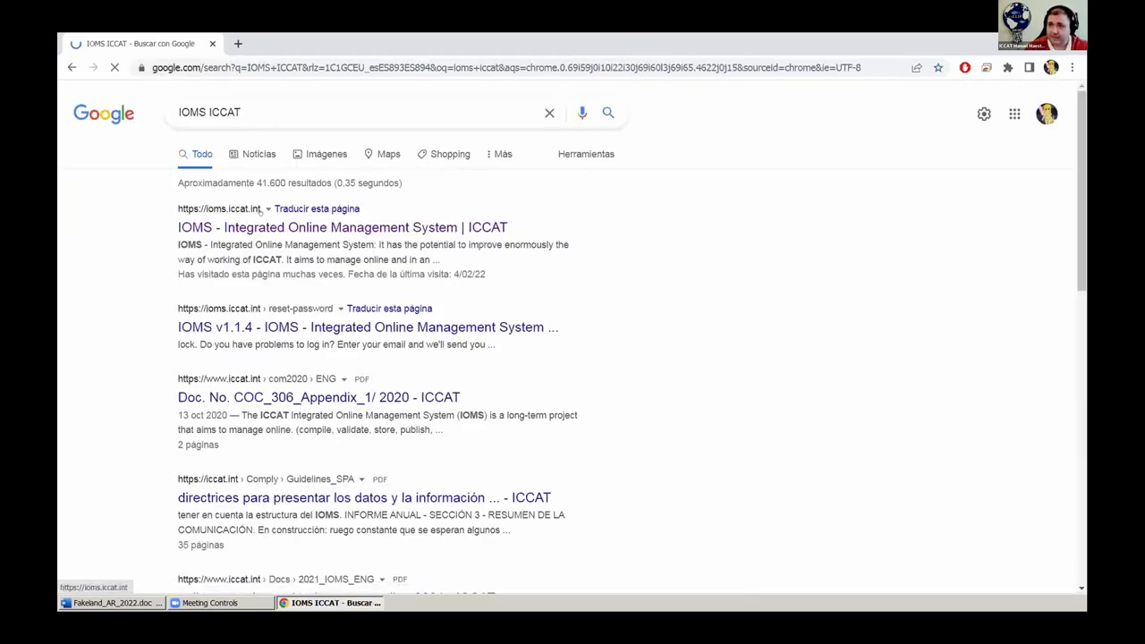
{"action": "left_click", "coordinate": [267, 225]}
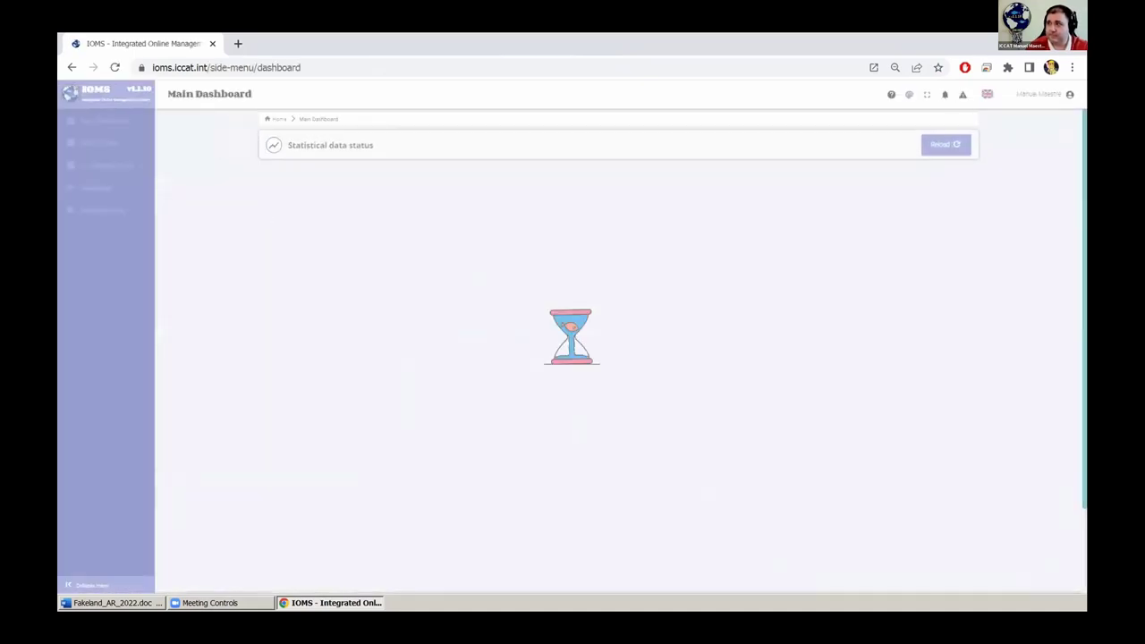
- Log out of the current IOMS session and log back in with the account email and password
{"action": "left_click", "coordinate": [1040, 92]}
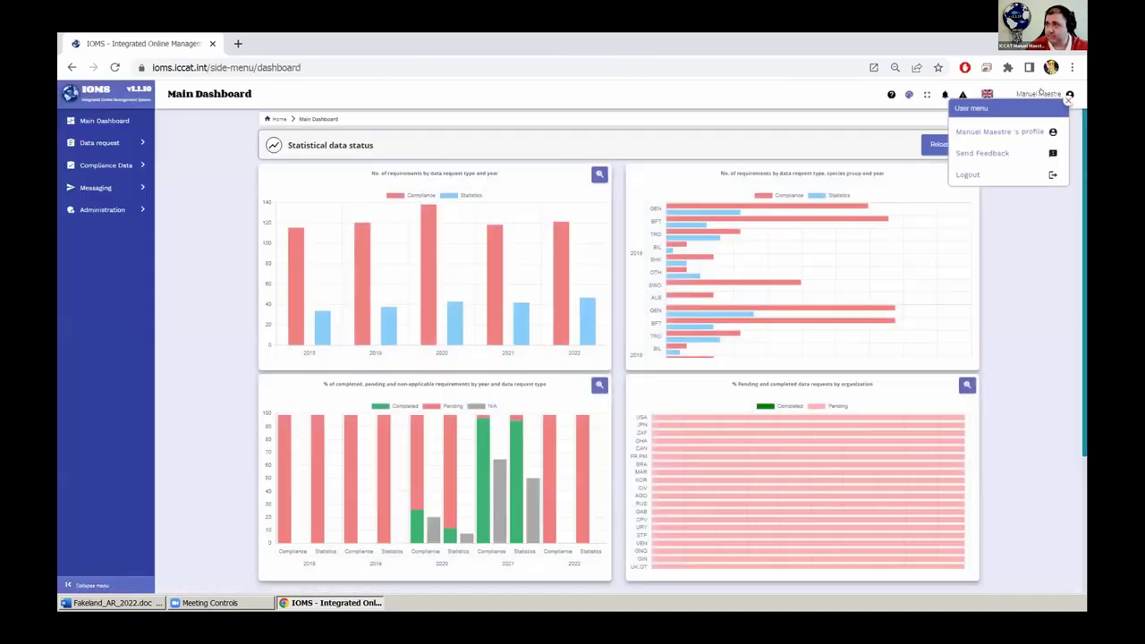
{"action": "left_click", "coordinate": [969, 175]}
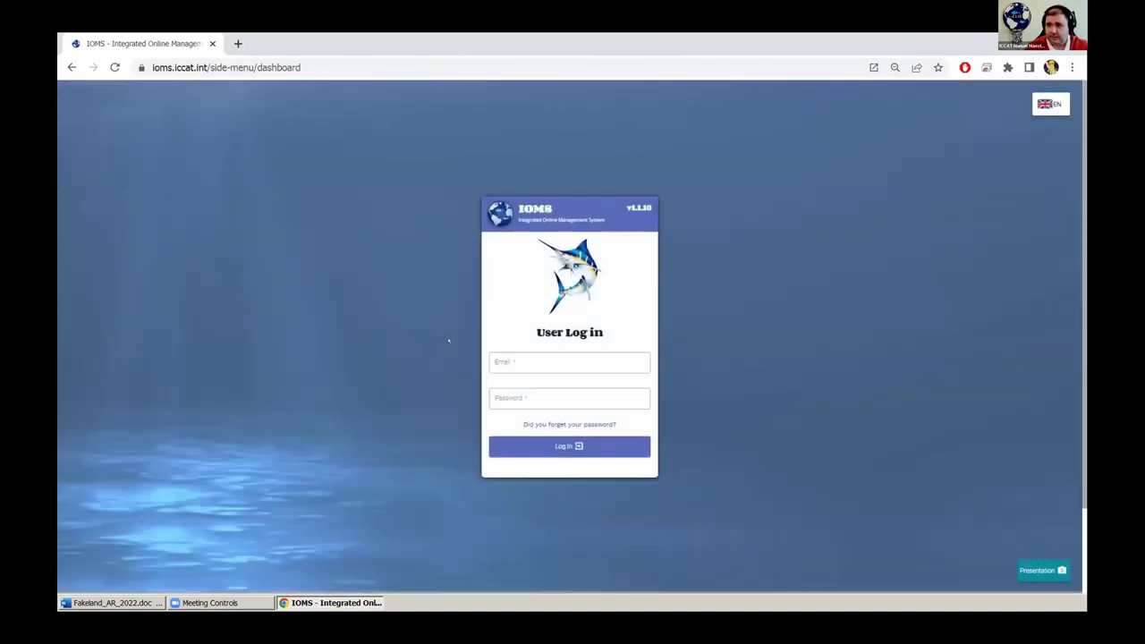
{"action": "left_click", "coordinate": [524, 361]}
{"action": "key", "text": "Down"}
{"action": "key", "text": "Down"}
{"action": "key", "text": "Up"}
{"action": "key", "text": "Return"}
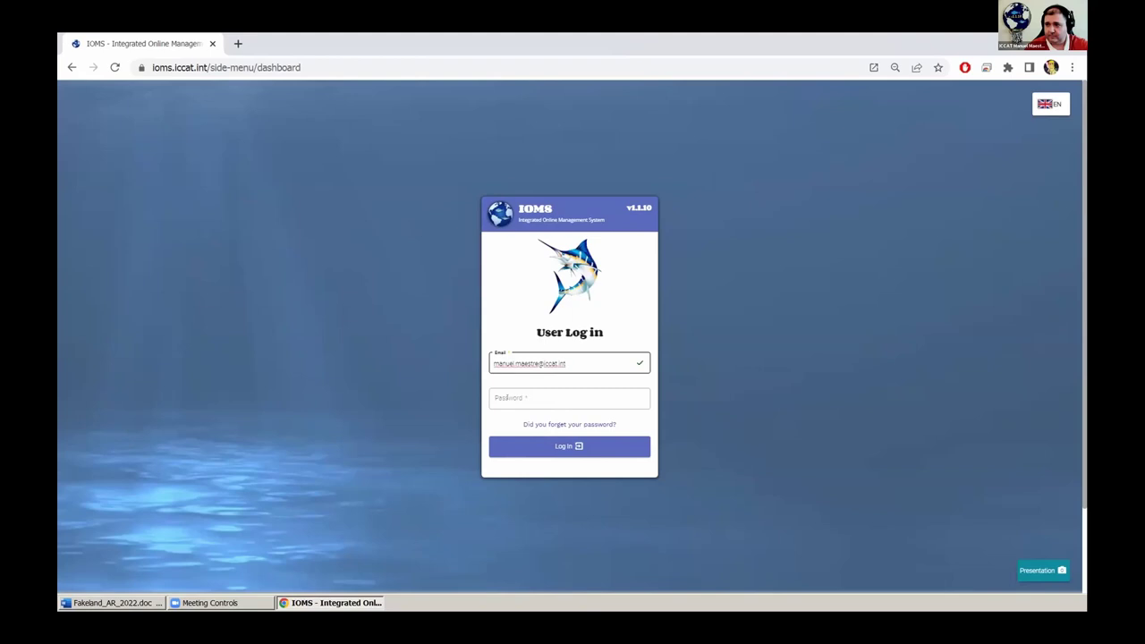
{"action": "left_click", "coordinate": [508, 398]}
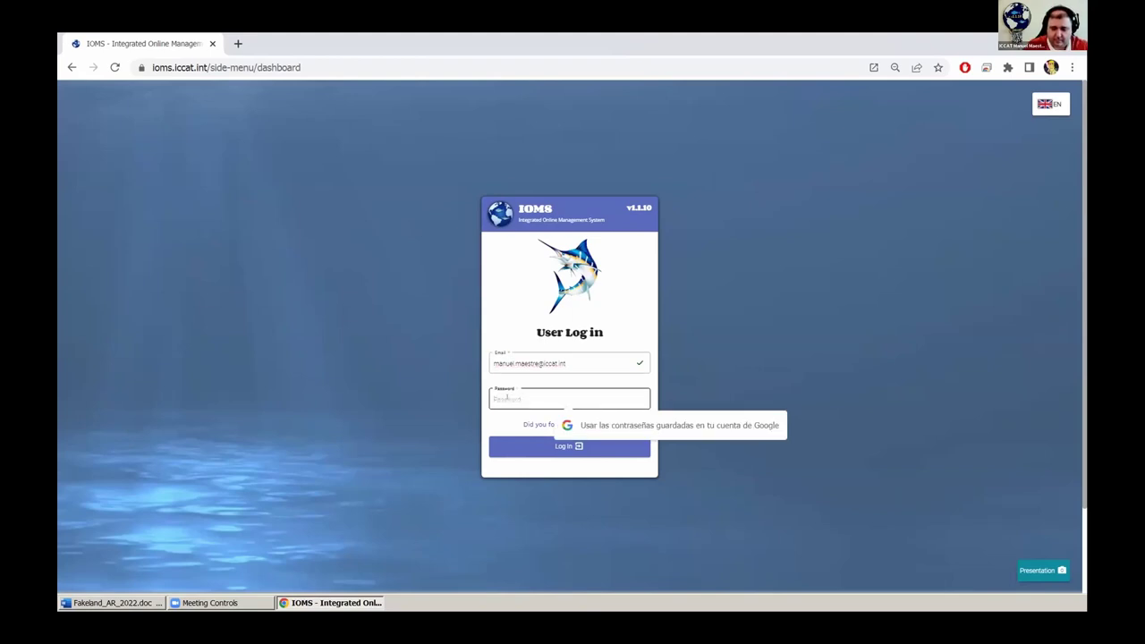
{"action": "type", "text": "aaaaa"}
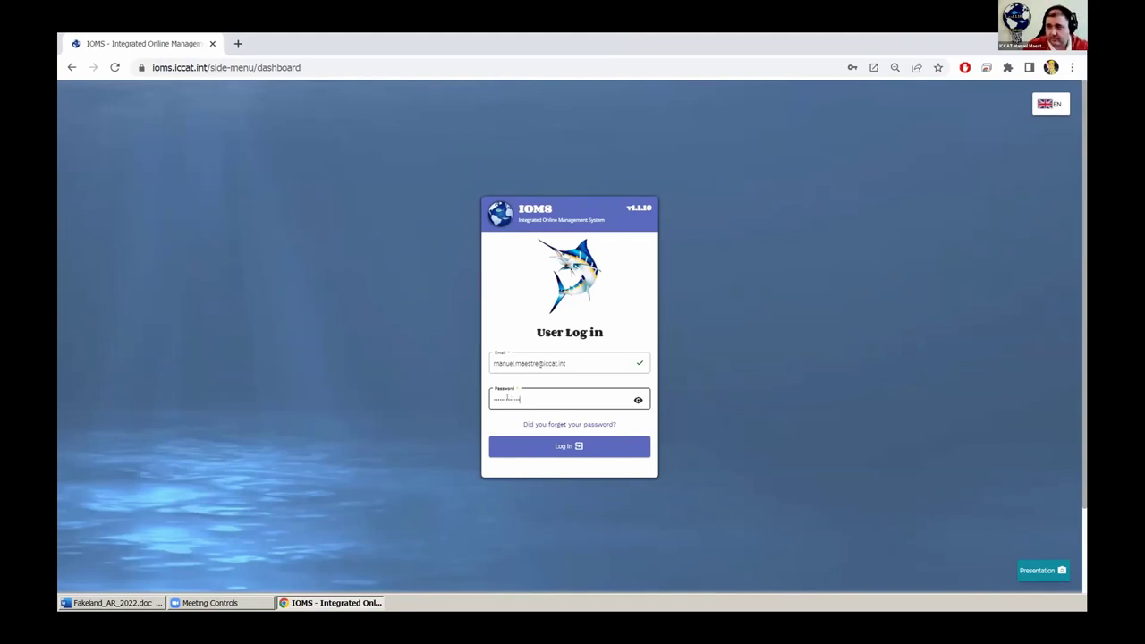
{"action": "key", "text": "Return"}
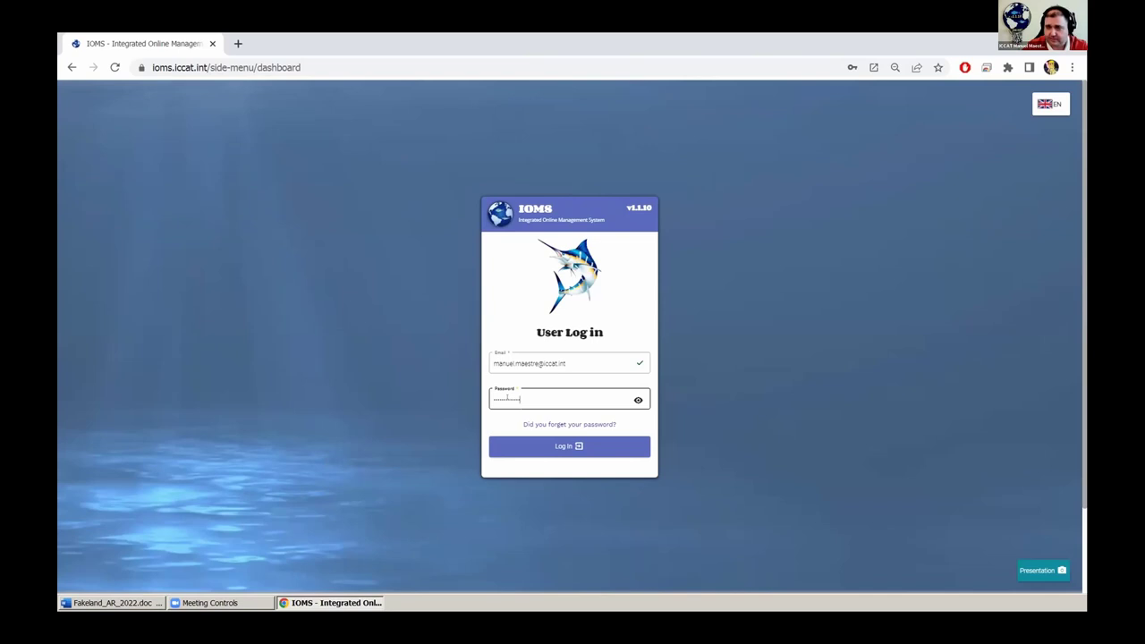
{"action": "key", "text": "Return"}
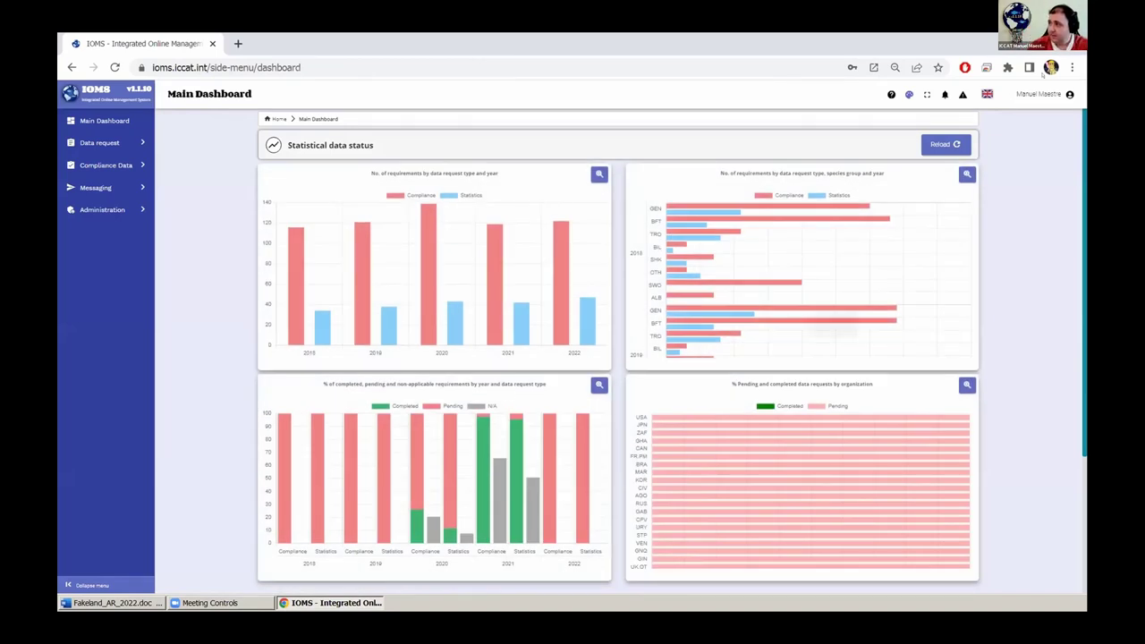
- View the logged-in user's profile details, including organization and role, and return to the main dashboard
{"action": "left_click", "coordinate": [1020, 93]}
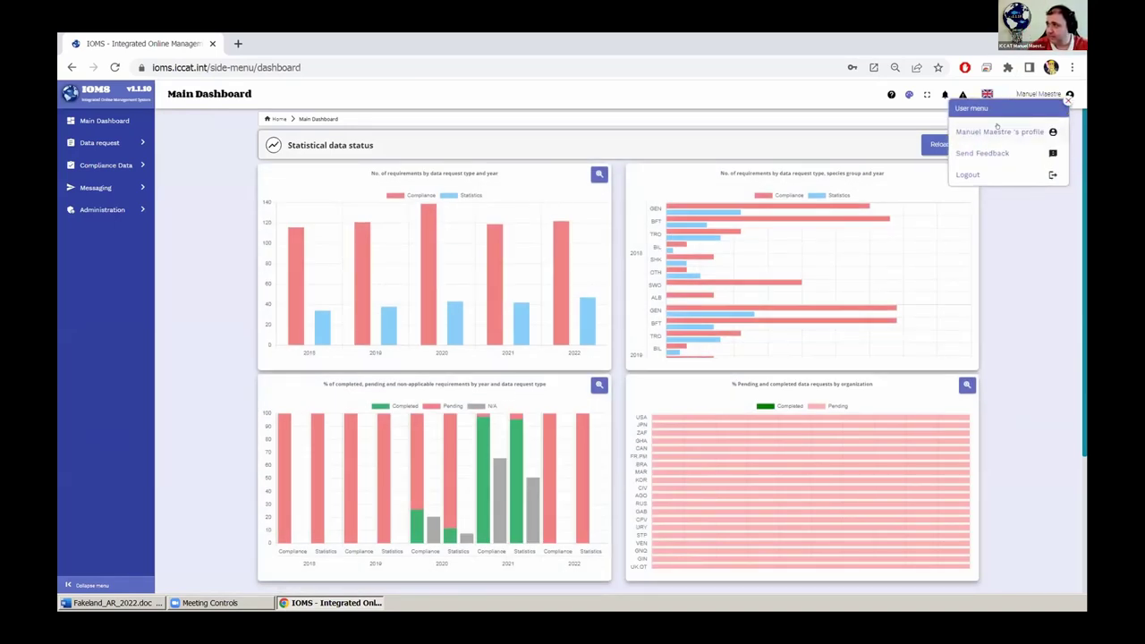
{"action": "left_click", "coordinate": [999, 130]}
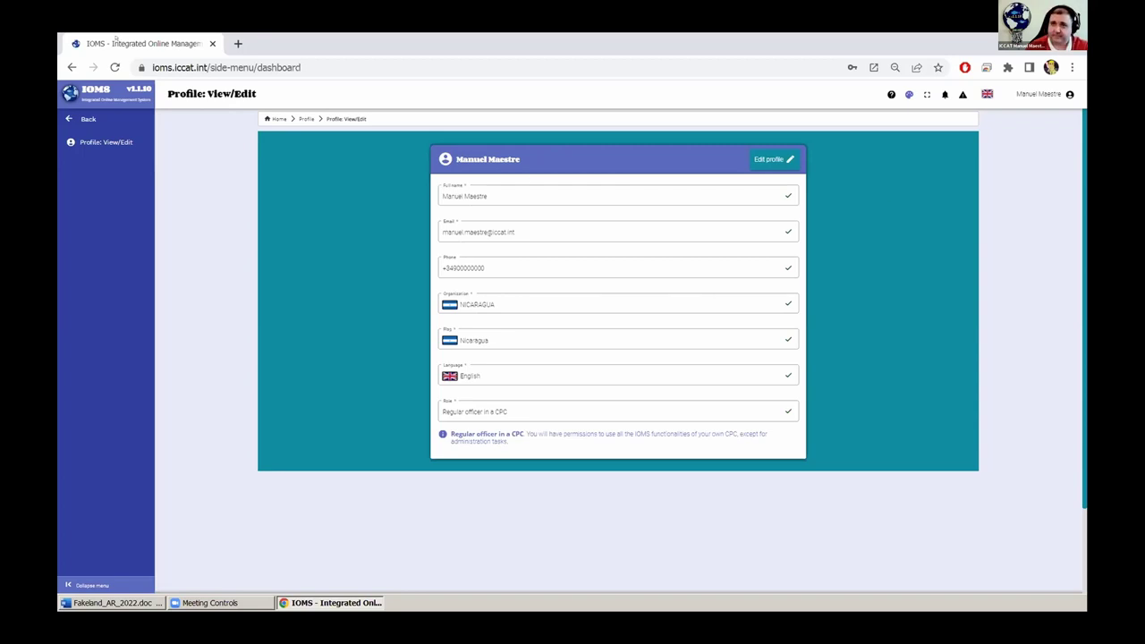
{"action": "left_click", "coordinate": [82, 118]}
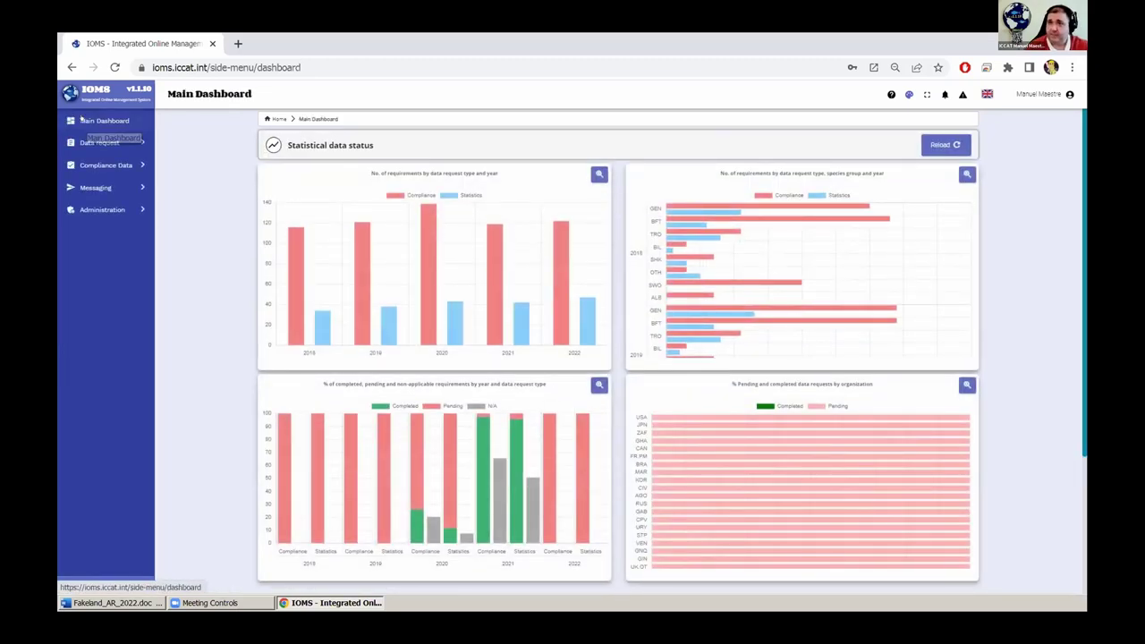
- Go to the Edit/Add report page of the Annual Report within Compliance Data
{"action": "left_click", "coordinate": [98, 164]}
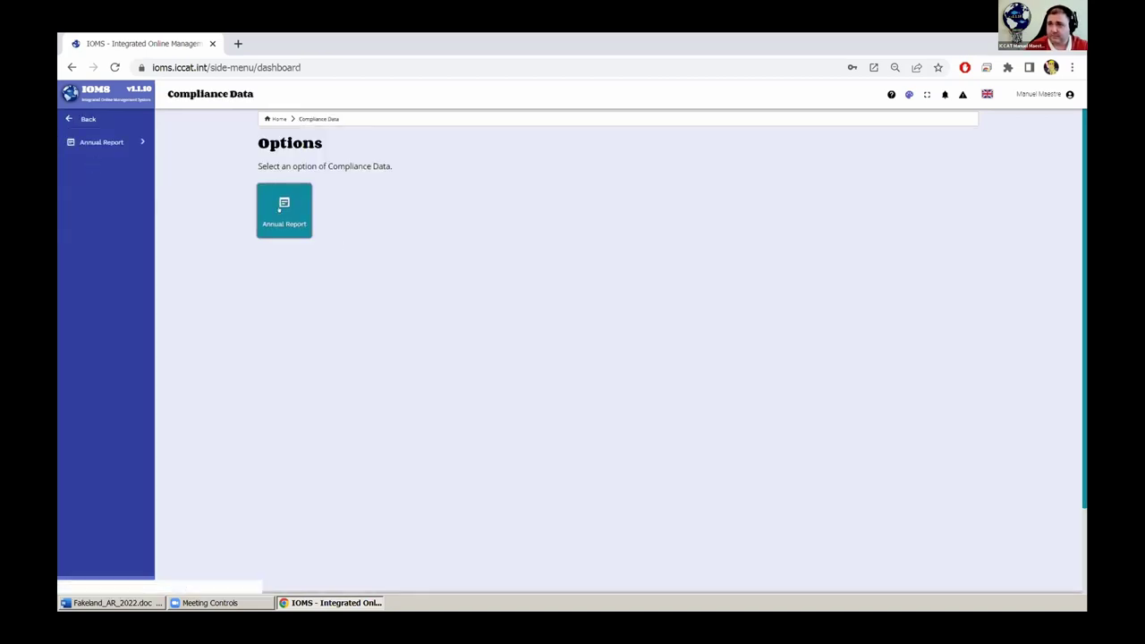
{"action": "left_click", "coordinate": [280, 209]}
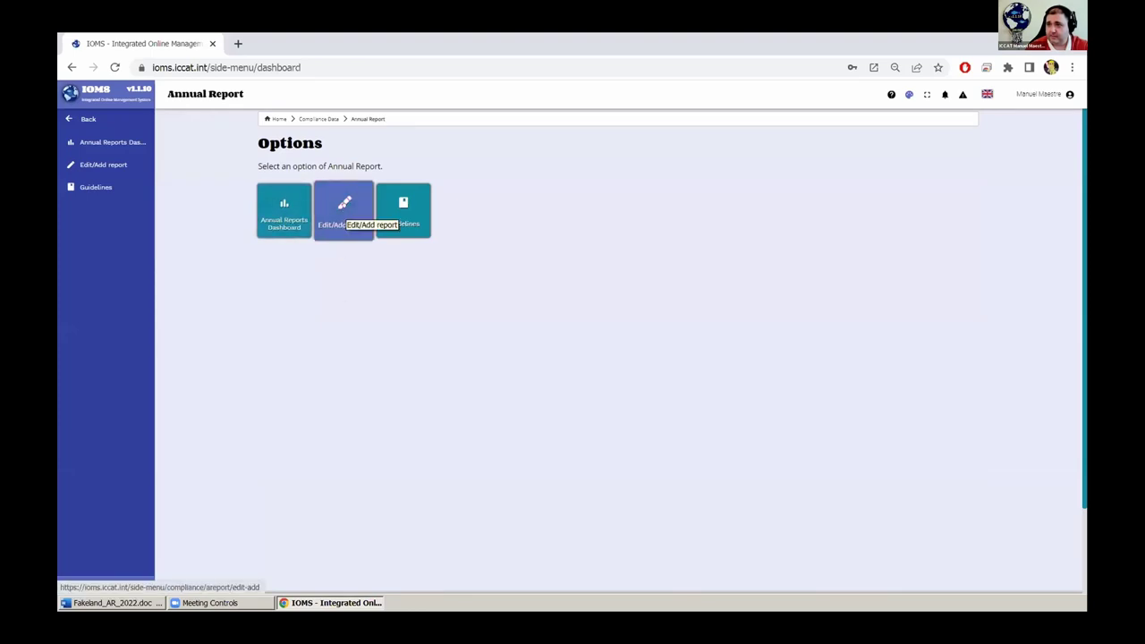
{"action": "left_click", "coordinate": [344, 205]}
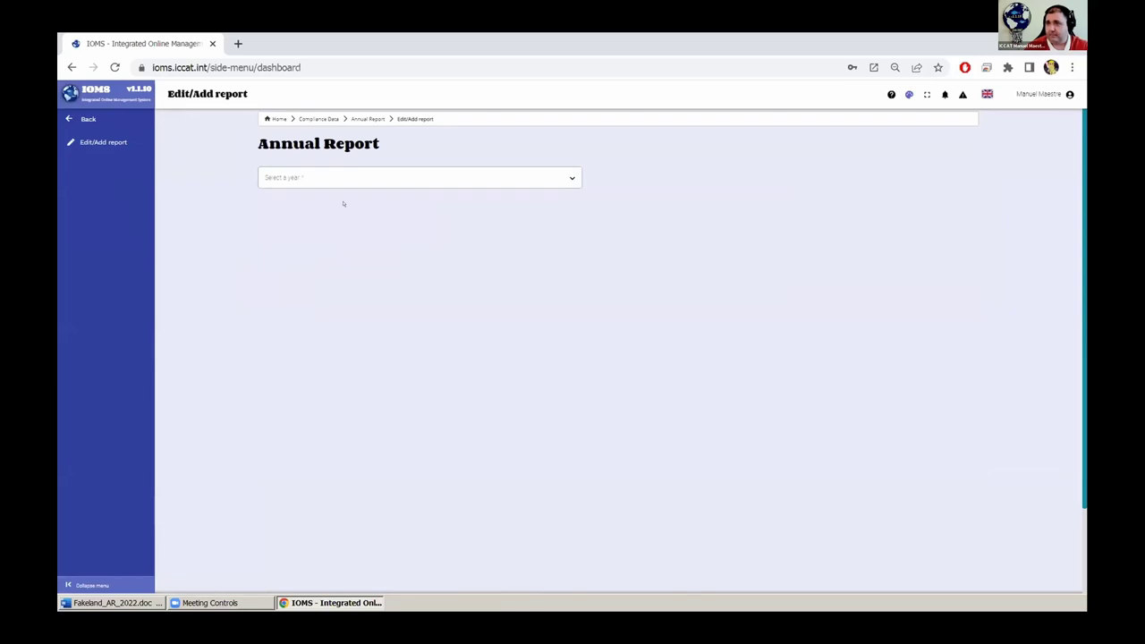
- Select year 2022 and the statistics data request ICCAT CIRCULAR #0669 / 2022 for the annual report
{"action": "left_click", "coordinate": [354, 171]}
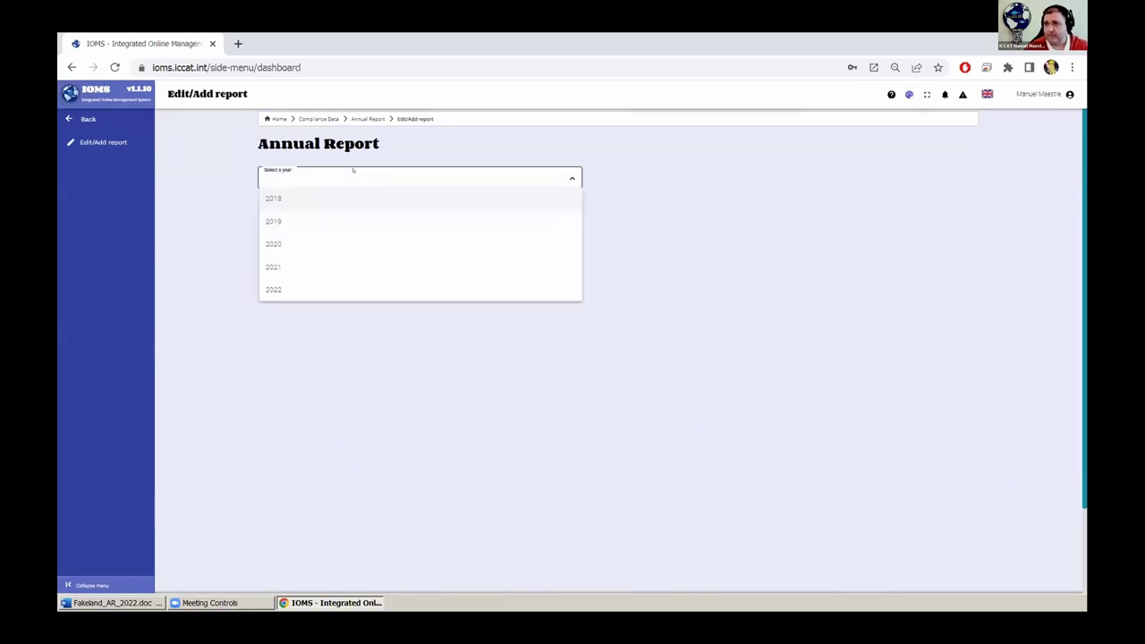
{"action": "left_click", "coordinate": [328, 288]}
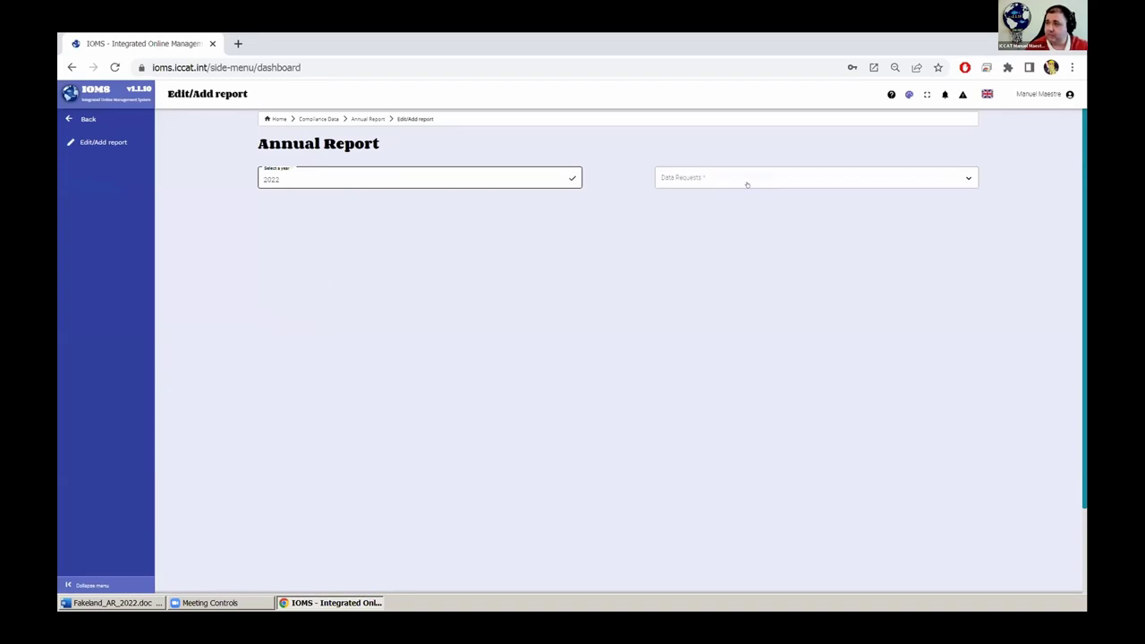
{"action": "left_click", "coordinate": [745, 184]}
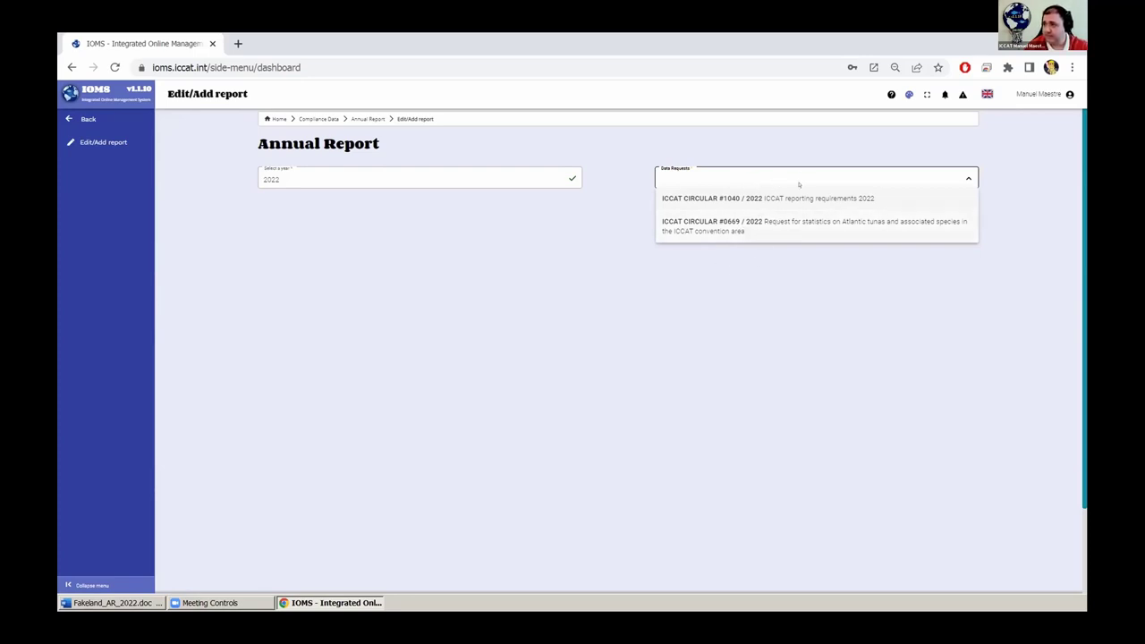
{"action": "left_click", "coordinate": [749, 231]}
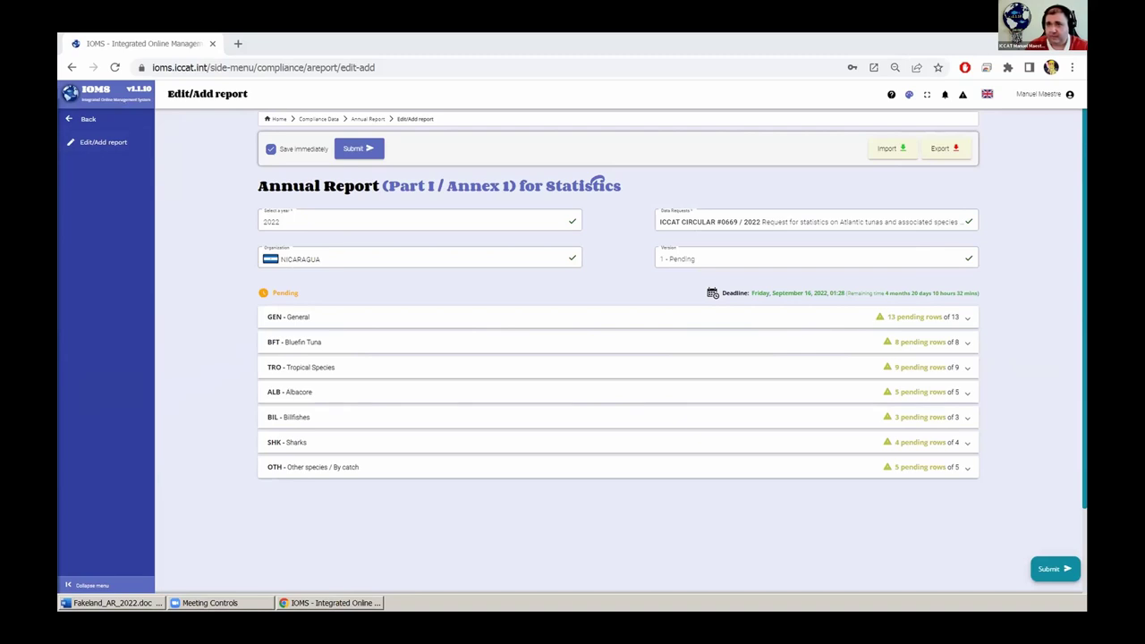
- Collapse the side menu and expand the GEN - General section to review its list of requirements
{"action": "left_click", "coordinate": [91, 586]}
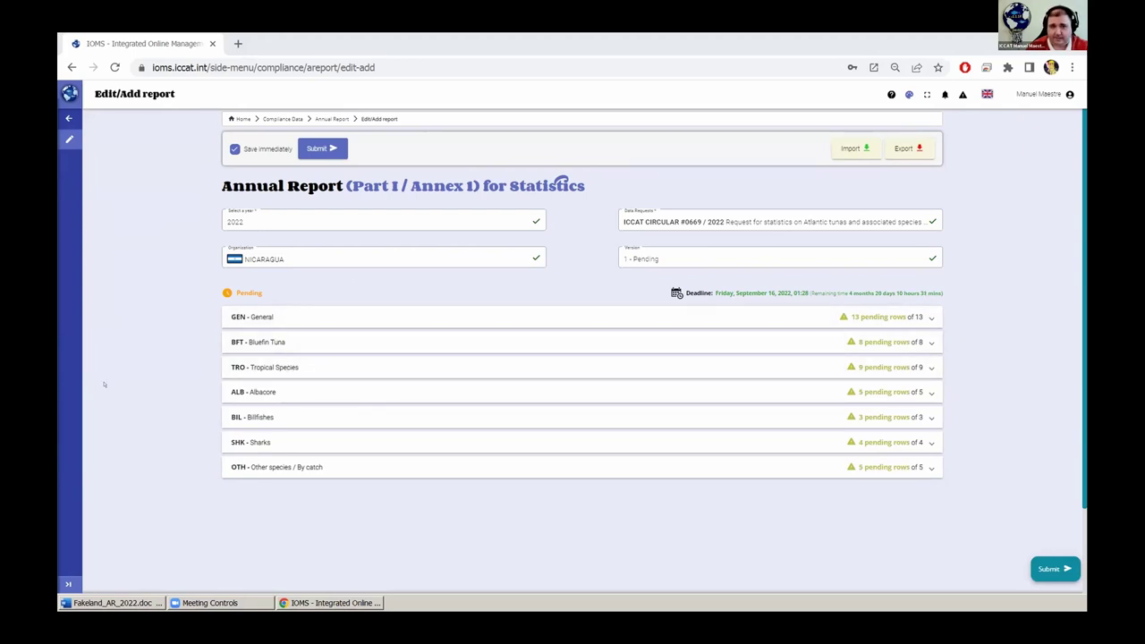
{"action": "left_click", "coordinate": [318, 315]}
{"action": "left_click", "coordinate": [319, 315]}
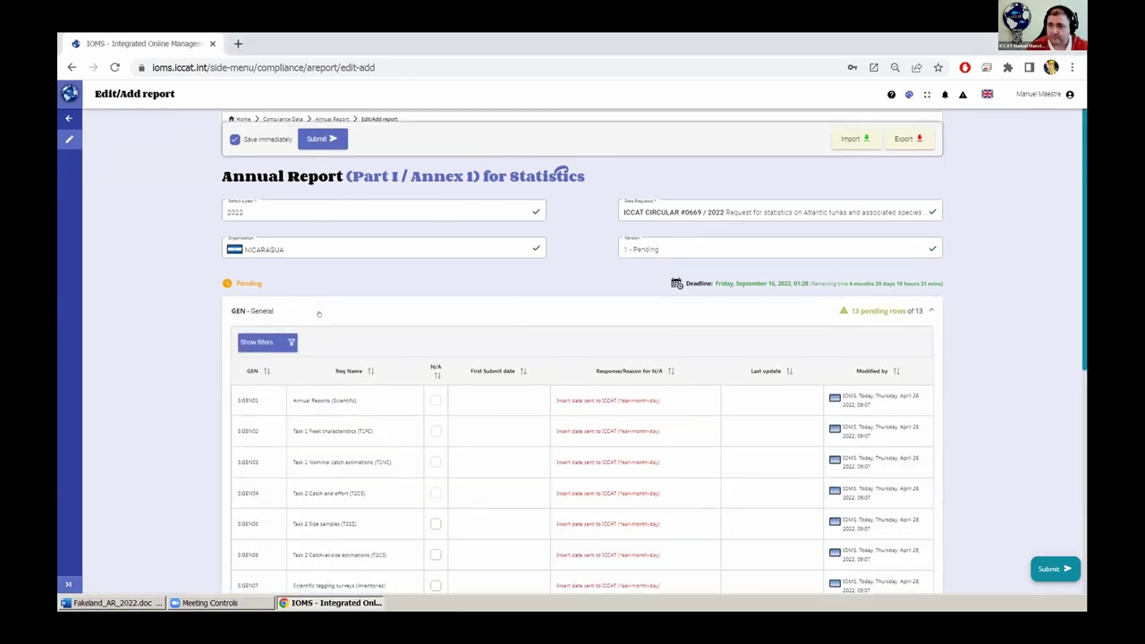
{"action": "scroll", "coordinate": [356, 365], "scroll_direction": "down", "scroll_amount": 3}
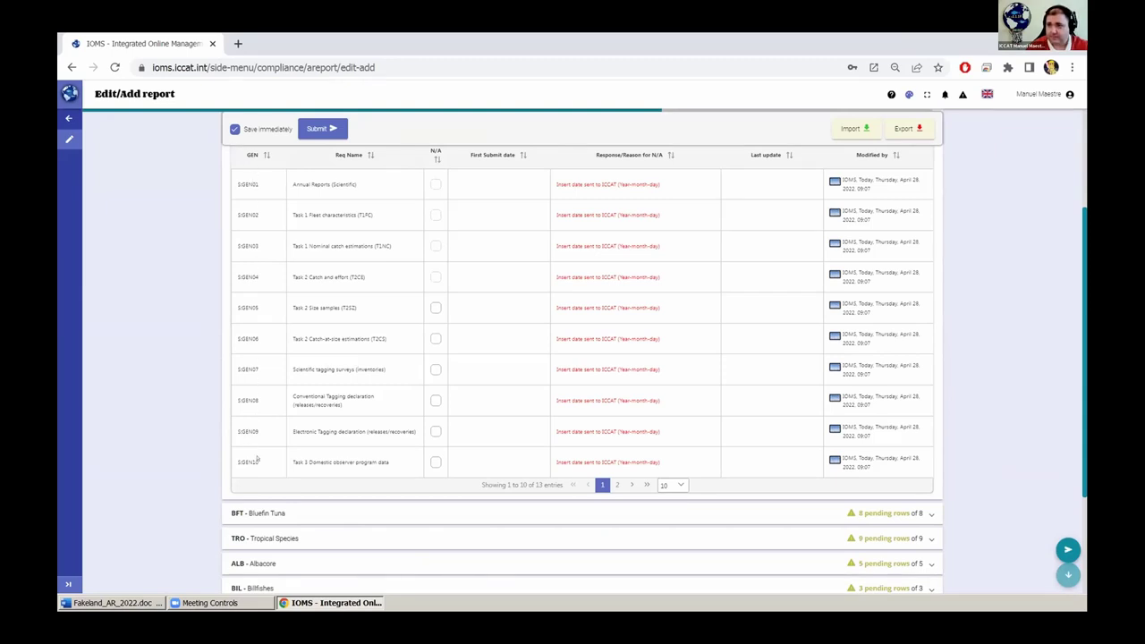
{"action": "scroll", "coordinate": [259, 409], "scroll_direction": "up", "scroll_amount": 3}
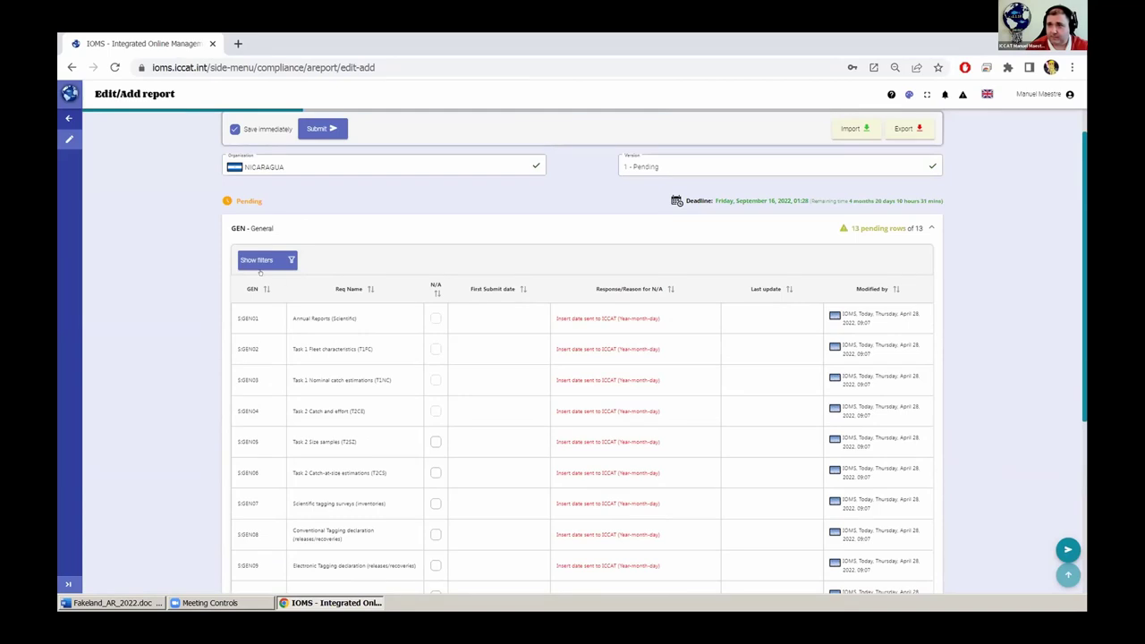
- Try filtering the General requirements by GEN code 10, clear the filter and hide the filter fields again
{"action": "left_click", "coordinate": [258, 259]}
{"action": "left_click", "coordinate": [258, 318]}
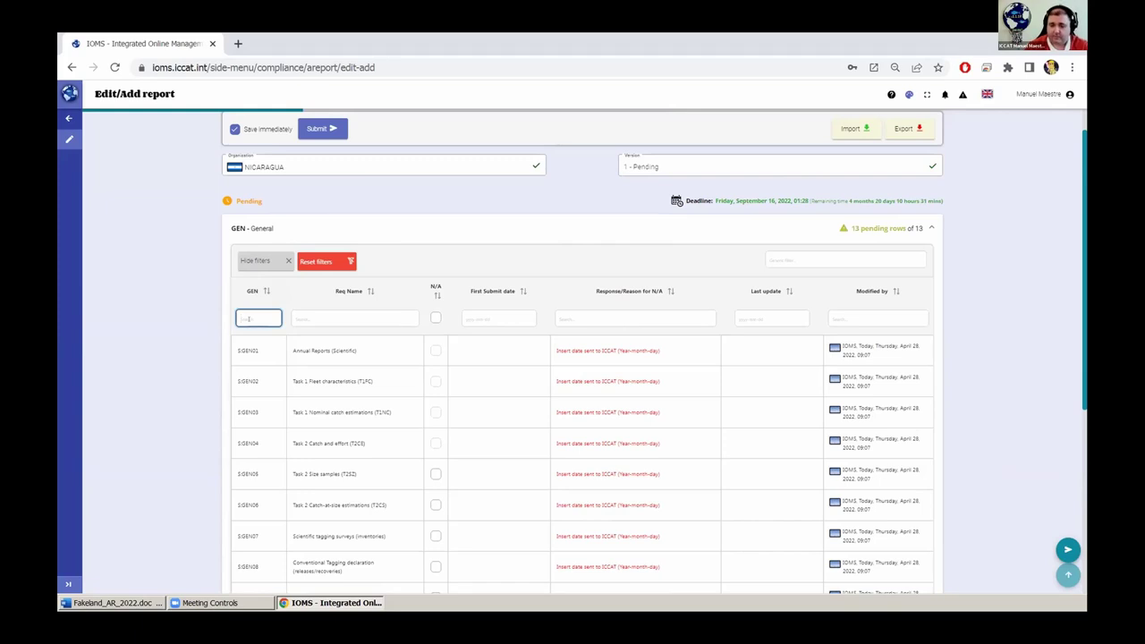
{"action": "type", "text": "10"}
{"action": "key", "text": "BackSpace"}
{"action": "key", "text": "BackSpace"}
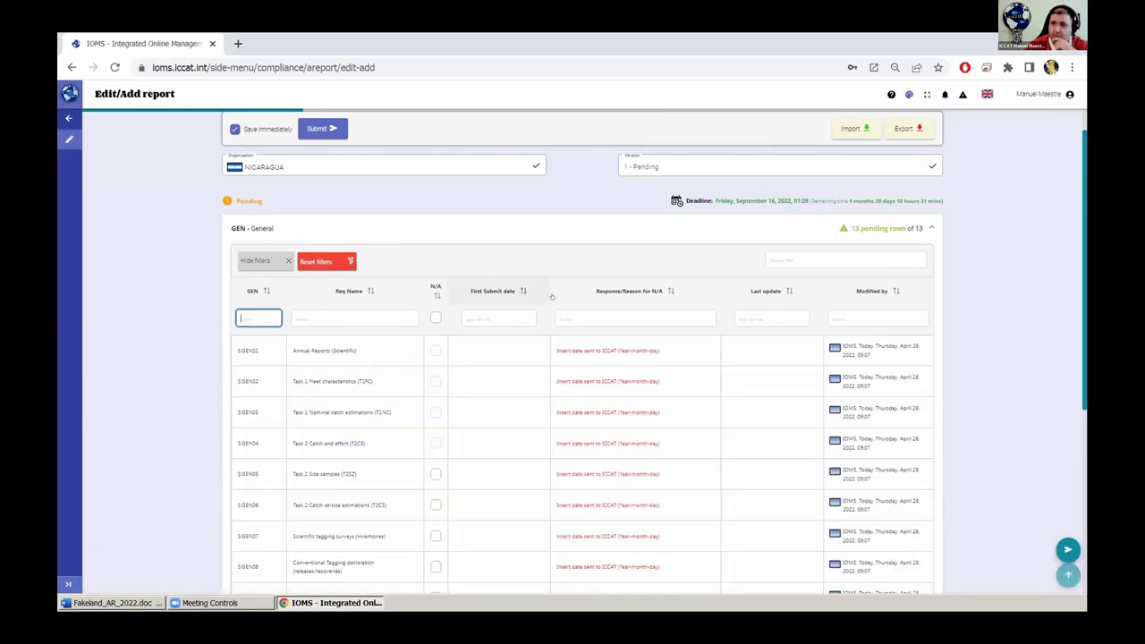
{"action": "left_click", "coordinate": [327, 318]}
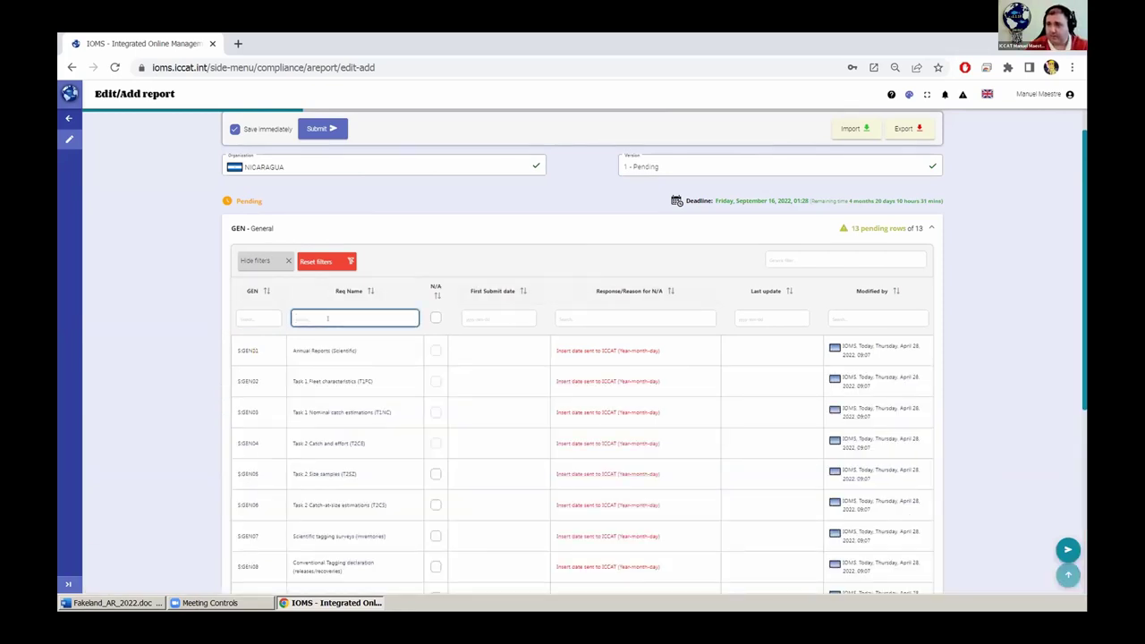
{"action": "left_click", "coordinate": [302, 261]}
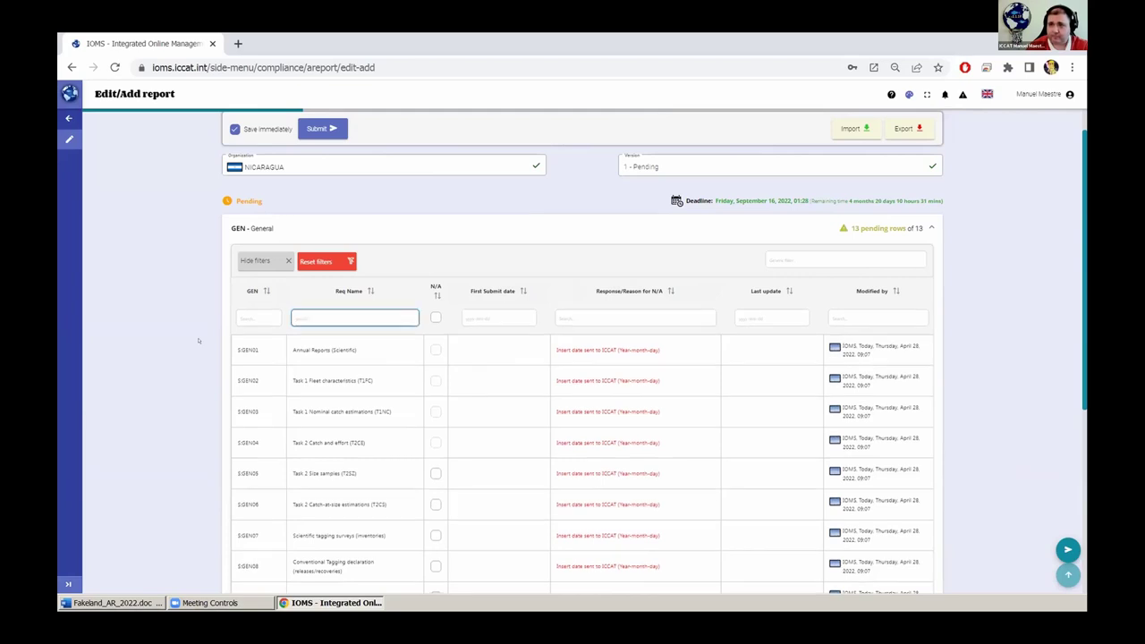
{"action": "left_click", "coordinate": [278, 261]}
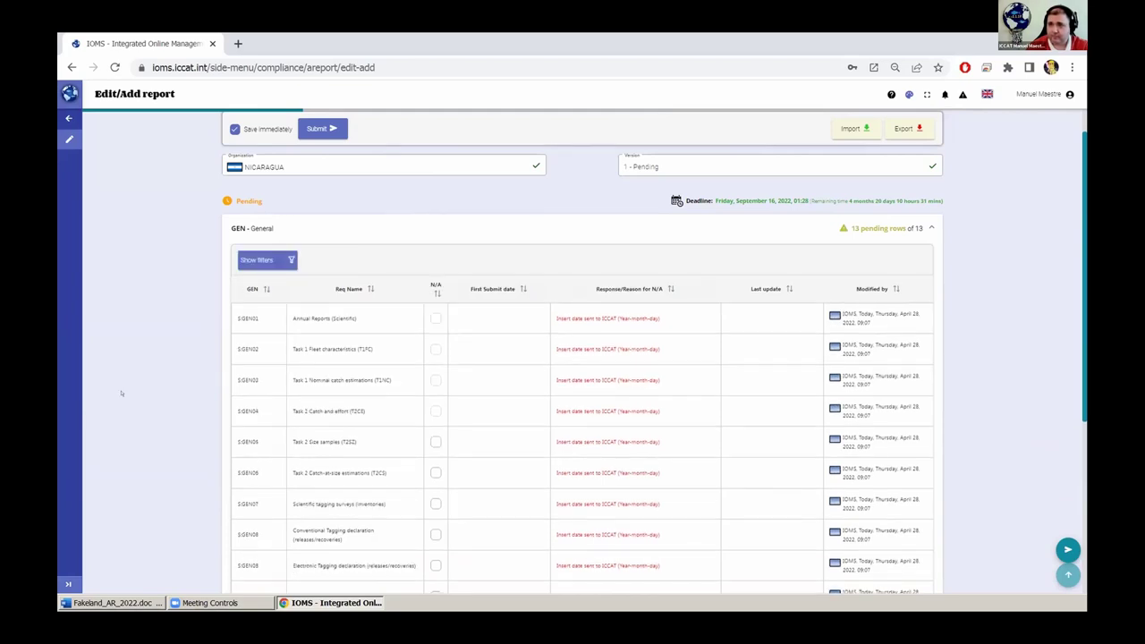
- Expand the BFT - Bluefin Tuna section and look over its requirements
{"action": "scroll", "coordinate": [172, 375], "scroll_direction": "down", "scroll_amount": 3}
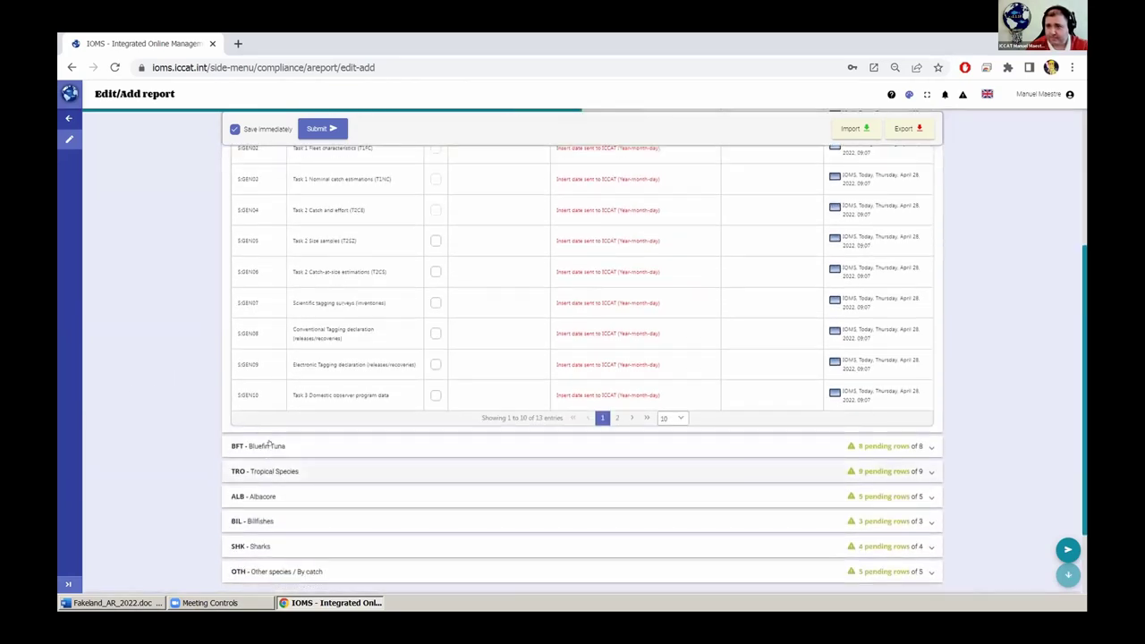
{"action": "left_click", "coordinate": [268, 441]}
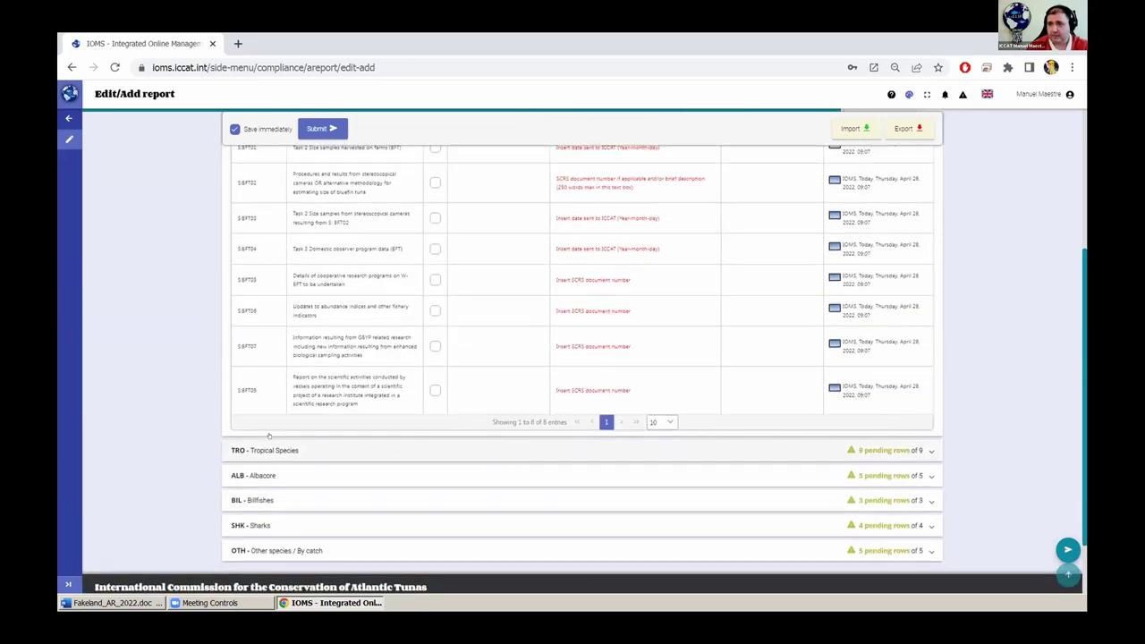
{"action": "scroll", "coordinate": [268, 435], "scroll_direction": "up", "scroll_amount": 2}
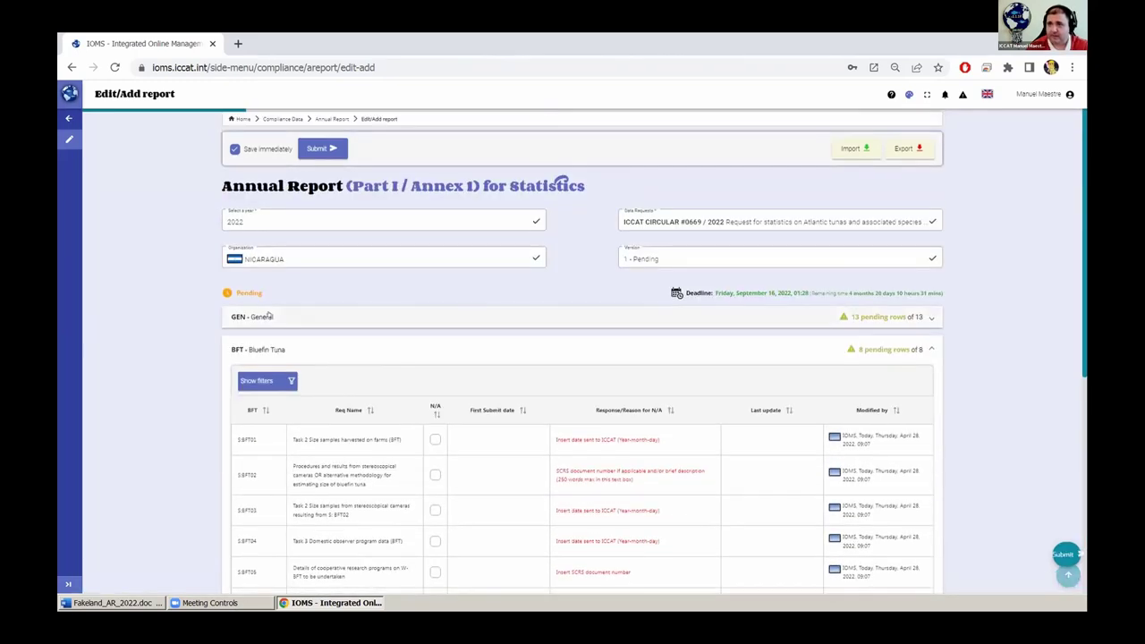
- Expand the GEN - General section and resize the browser window to occupy the right half of the screen
{"action": "left_click", "coordinate": [269, 316]}
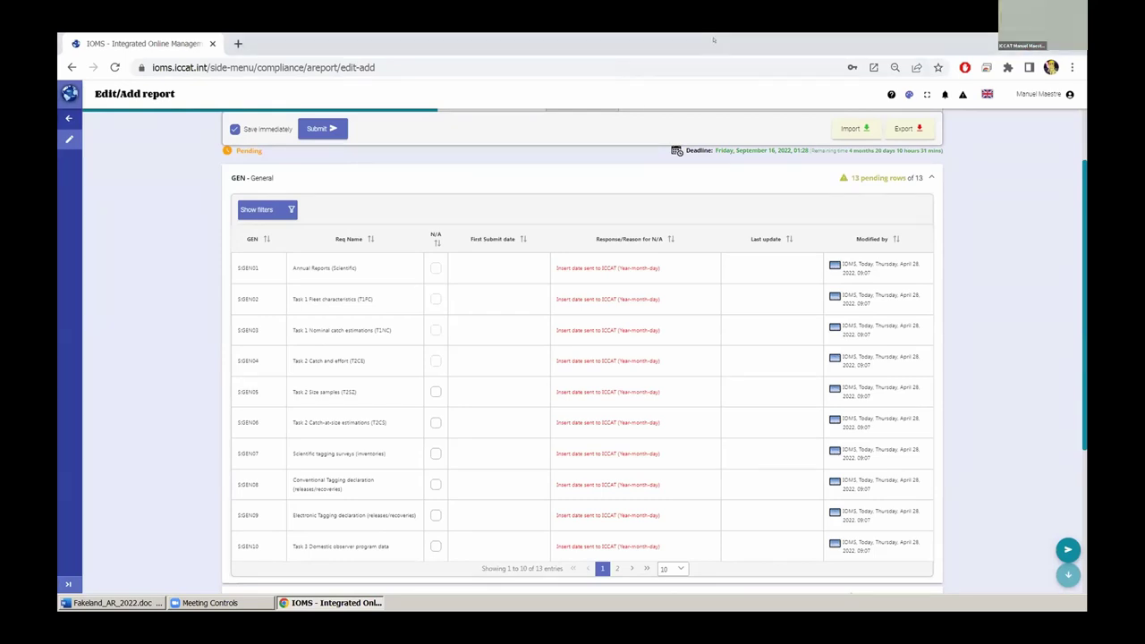
{"action": "left_click_drag", "start_coordinate": [716, 48], "coordinate": [593, 133]}
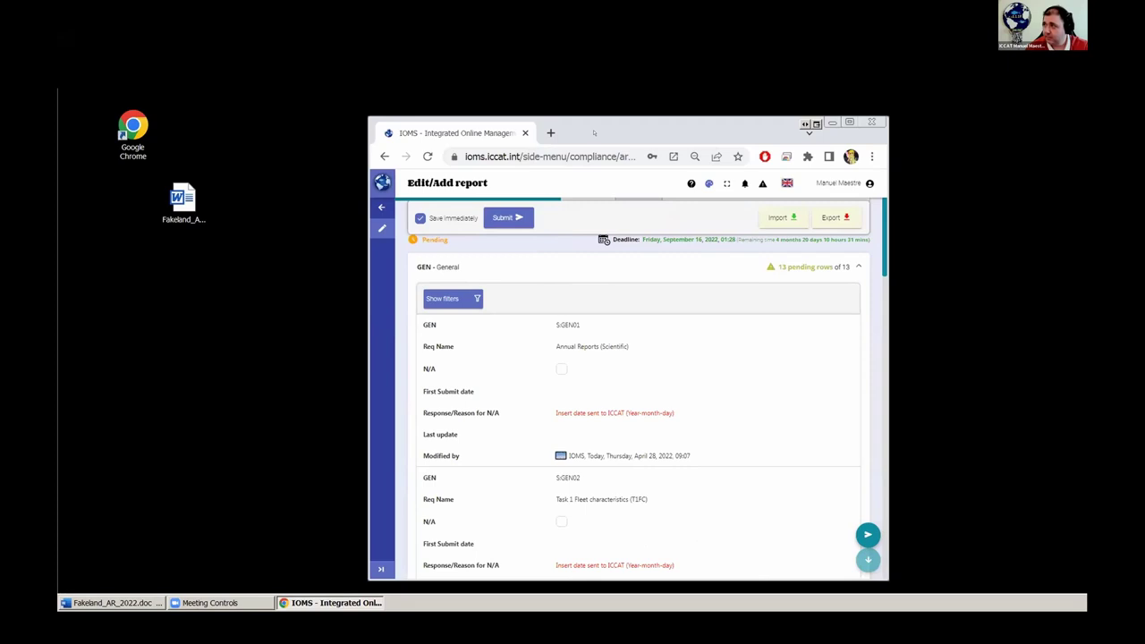
{"action": "left_click_drag", "start_coordinate": [593, 133], "coordinate": [794, 51]}
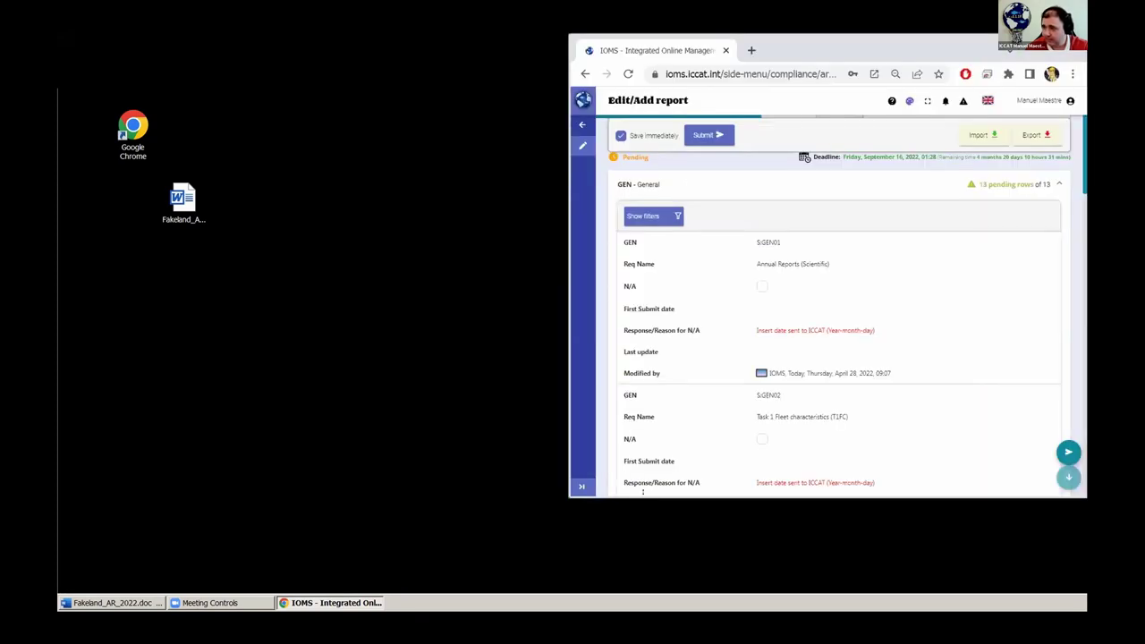
{"action": "left_click_drag", "start_coordinate": [642, 491], "coordinate": [643, 592]}
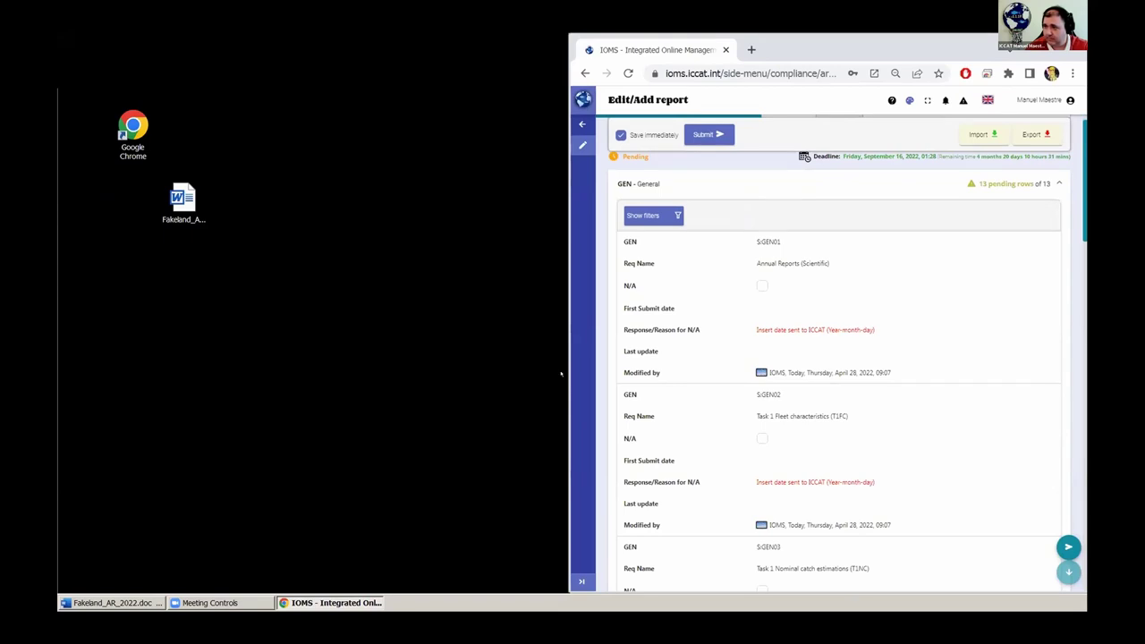
{"action": "left_click_drag", "start_coordinate": [560, 370], "coordinate": [501, 367]}
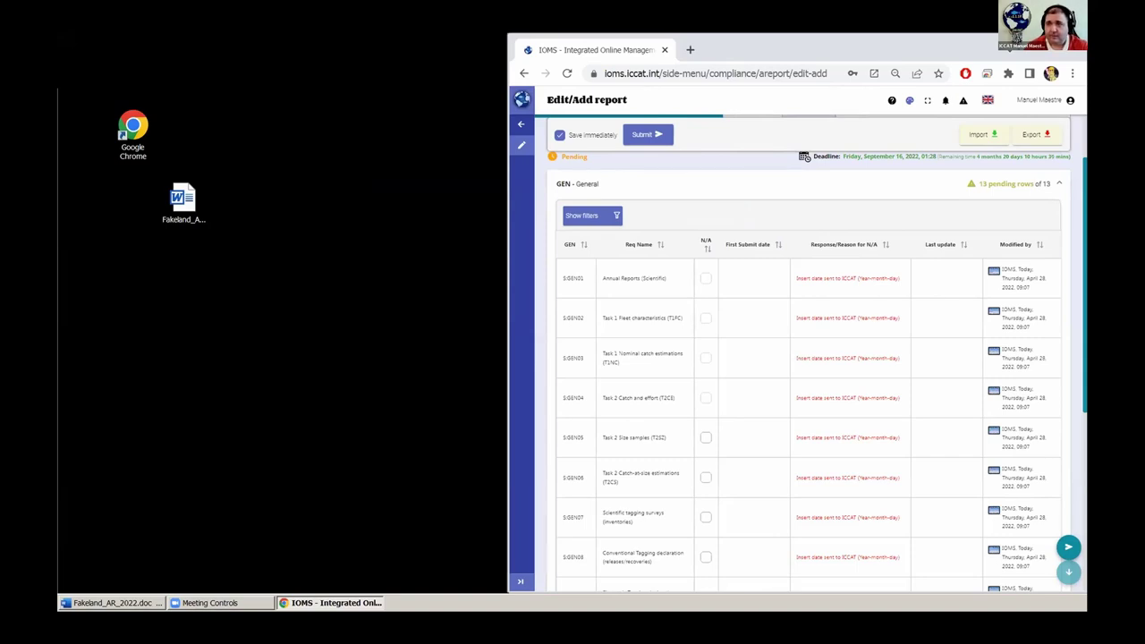
- Open the Fakeland_AR_2022 Word document from the desktop and widen its window to meet the browser's edge
{"action": "left_click", "coordinate": [196, 225]}
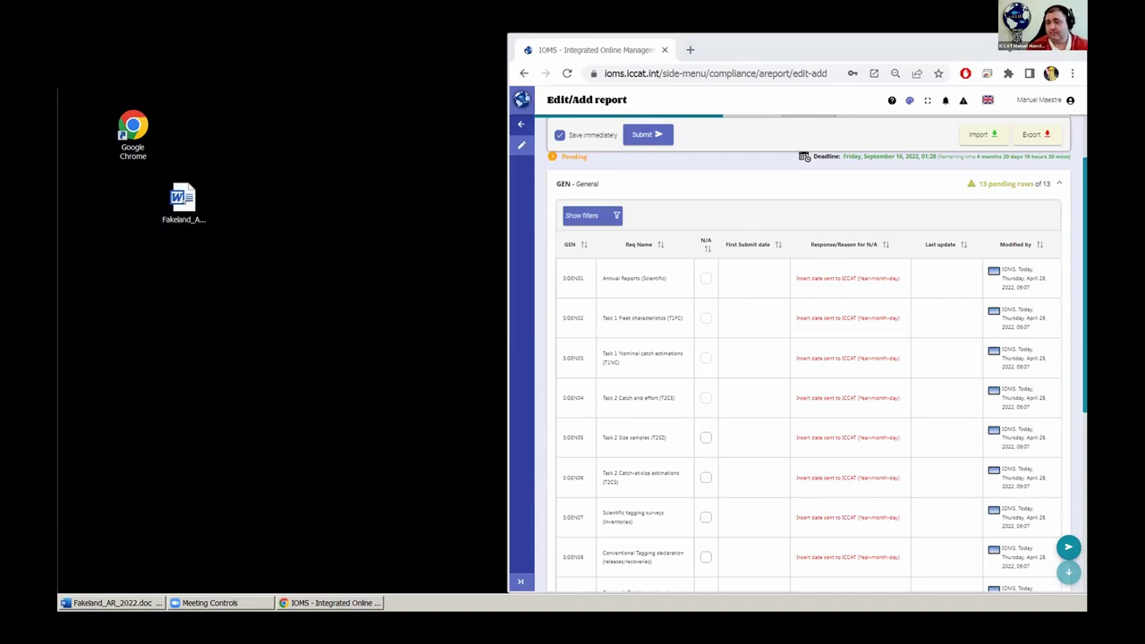
{"action": "double_click", "coordinate": [183, 202]}
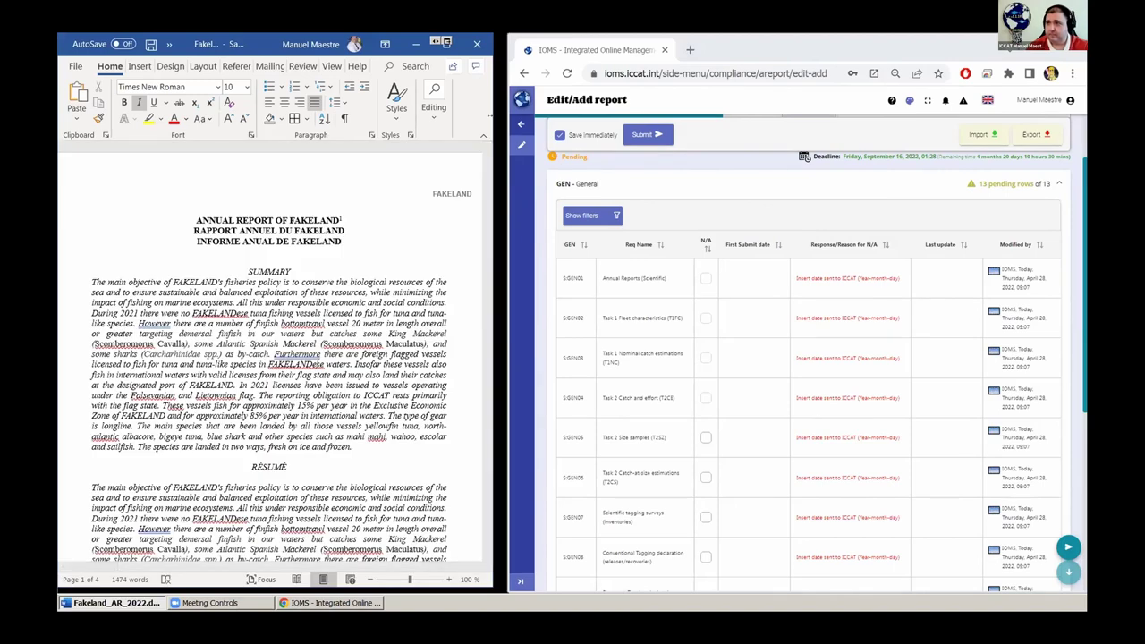
{"action": "left_click_drag", "start_coordinate": [489, 116], "coordinate": [502, 120]}
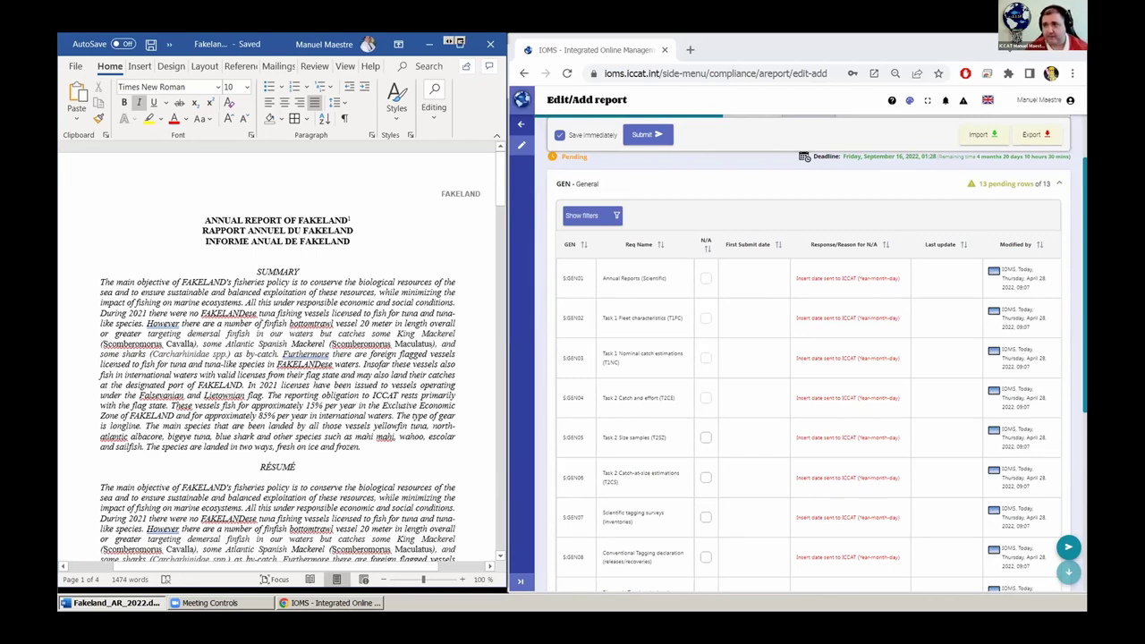
- Look through the Word report down to the Annex 1 to Part I table with the GEN and BFT requirements
{"action": "scroll", "coordinate": [261, 311], "scroll_direction": "down", "scroll_amount": 5}
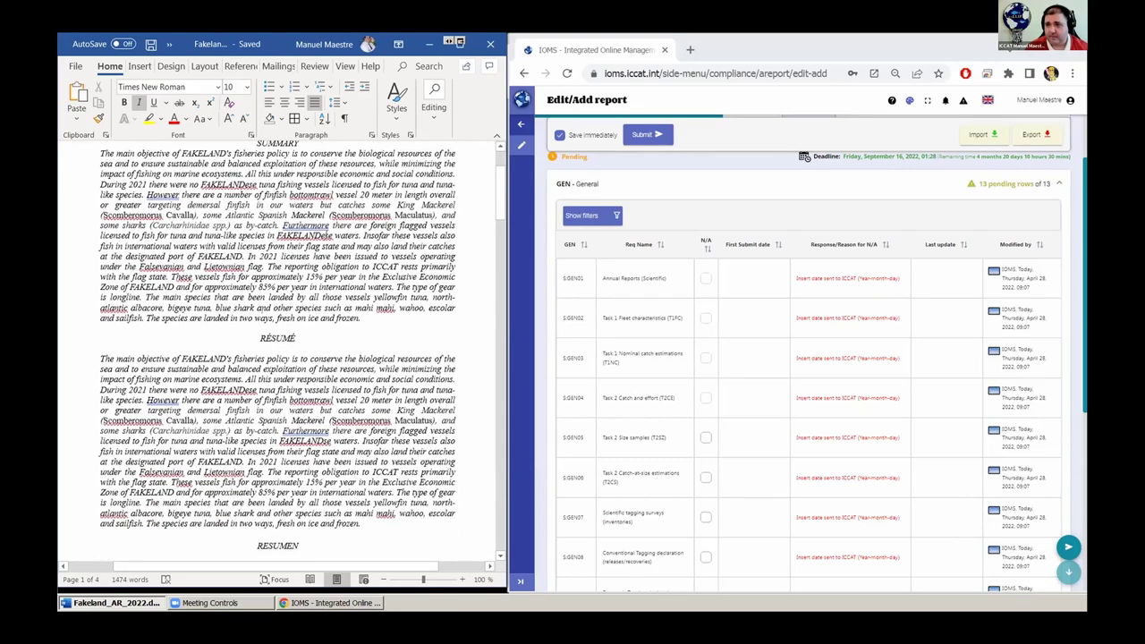
{"action": "scroll", "coordinate": [263, 313], "scroll_direction": "down", "scroll_amount": 6}
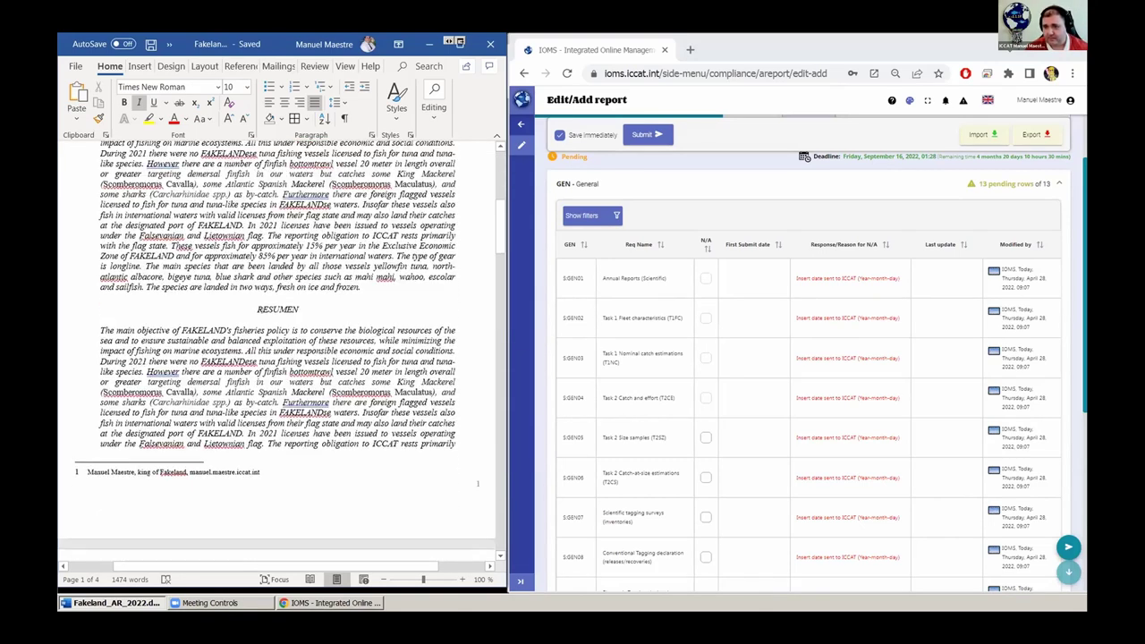
{"action": "scroll", "coordinate": [266, 314], "scroll_direction": "down", "scroll_amount": 5}
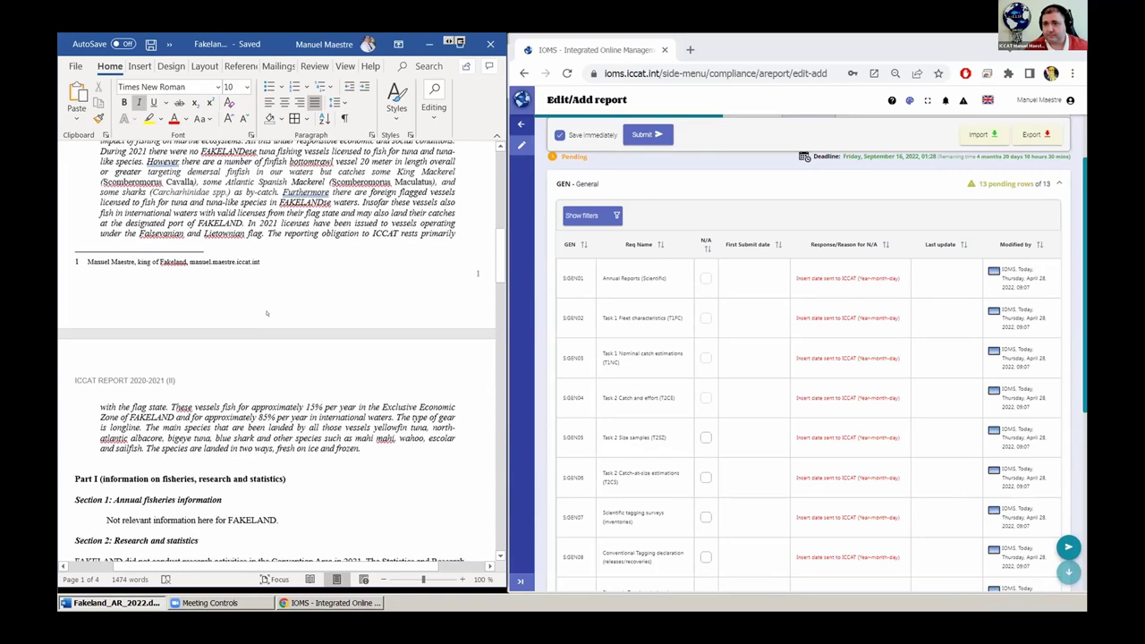
{"action": "scroll", "coordinate": [265, 313], "scroll_direction": "down", "scroll_amount": 3}
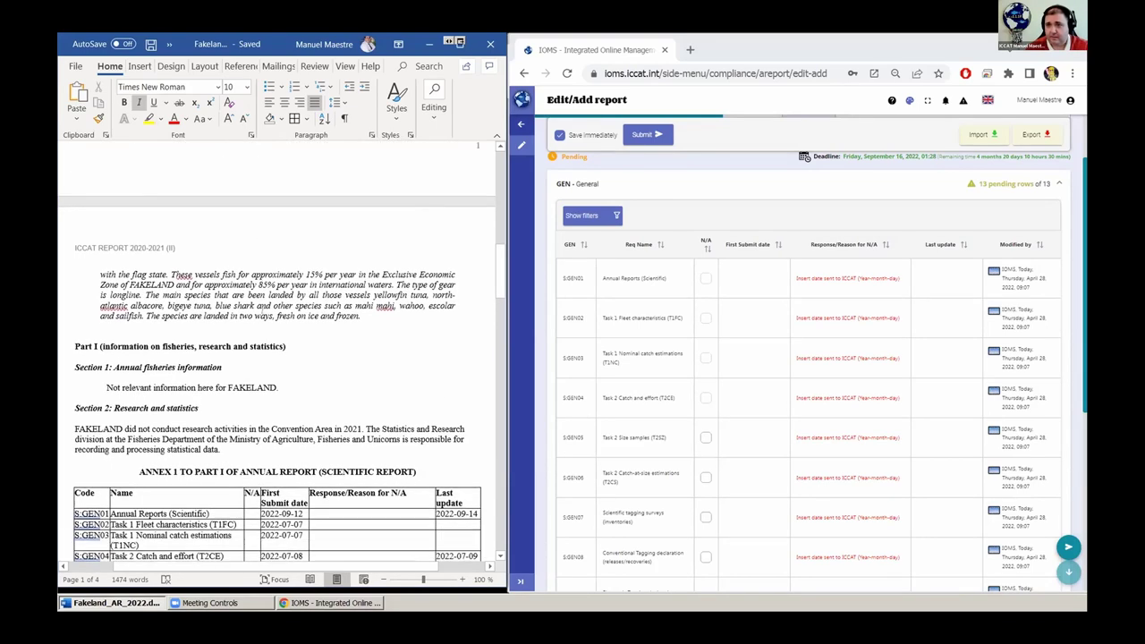
{"action": "scroll", "coordinate": [266, 313], "scroll_direction": "down", "scroll_amount": 5}
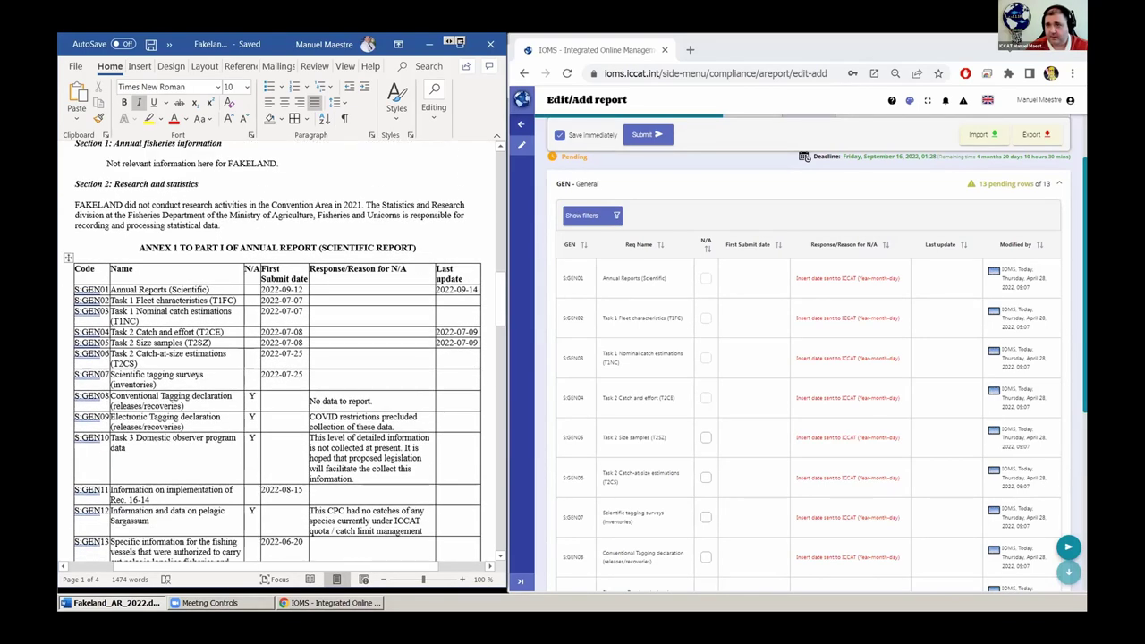
{"action": "scroll", "coordinate": [266, 313], "scroll_direction": "down", "scroll_amount": 2}
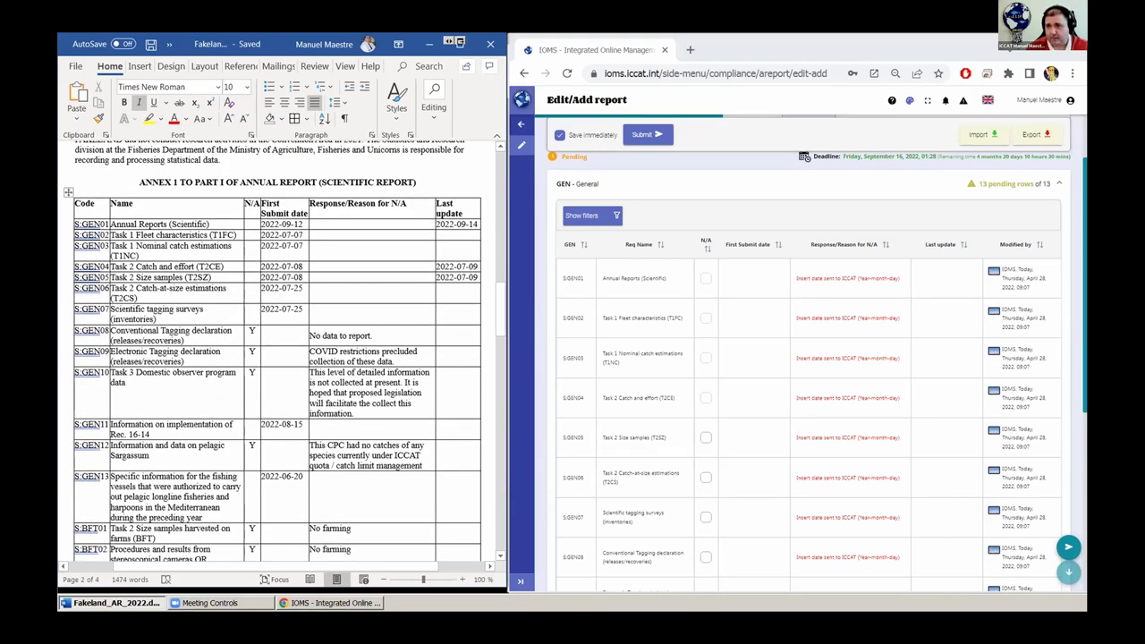
{"action": "scroll", "coordinate": [272, 350], "scroll_direction": "down", "scroll_amount": 2}
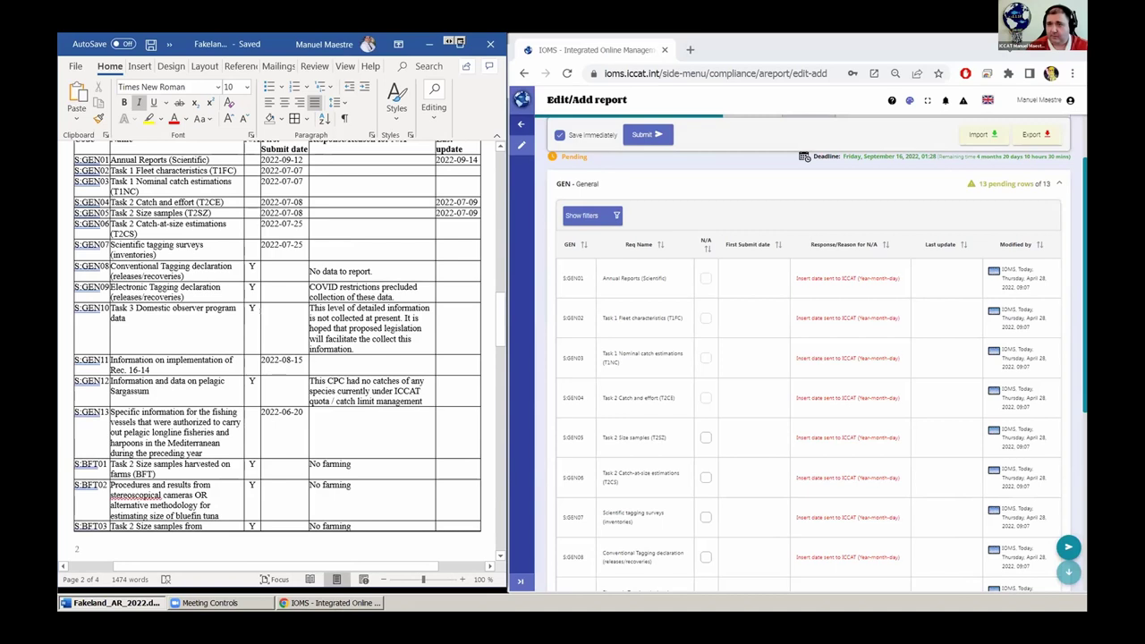
{"action": "scroll", "coordinate": [272, 351], "scroll_direction": "up", "scroll_amount": 1}
{"action": "scroll", "coordinate": [272, 350], "scroll_direction": "down", "scroll_amount": 3}
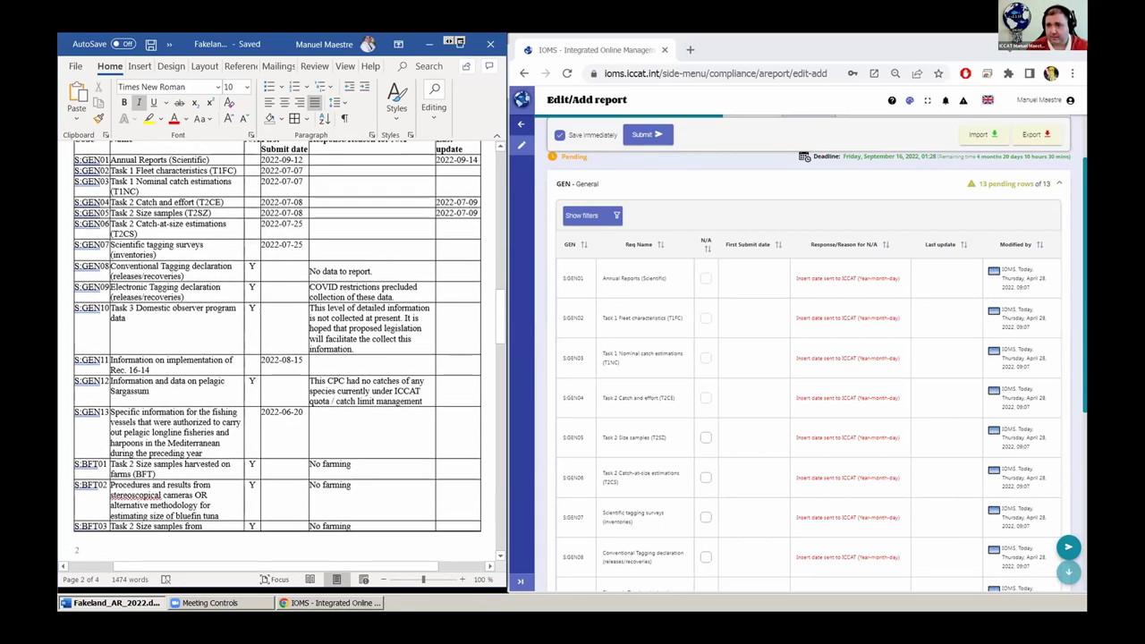
- Copy the S:GEN01 first submit date 2022-09-12 from the Word table into the matching First Submit date cell in IOMS
{"action": "scroll", "coordinate": [272, 351], "scroll_direction": "up", "scroll_amount": 3}
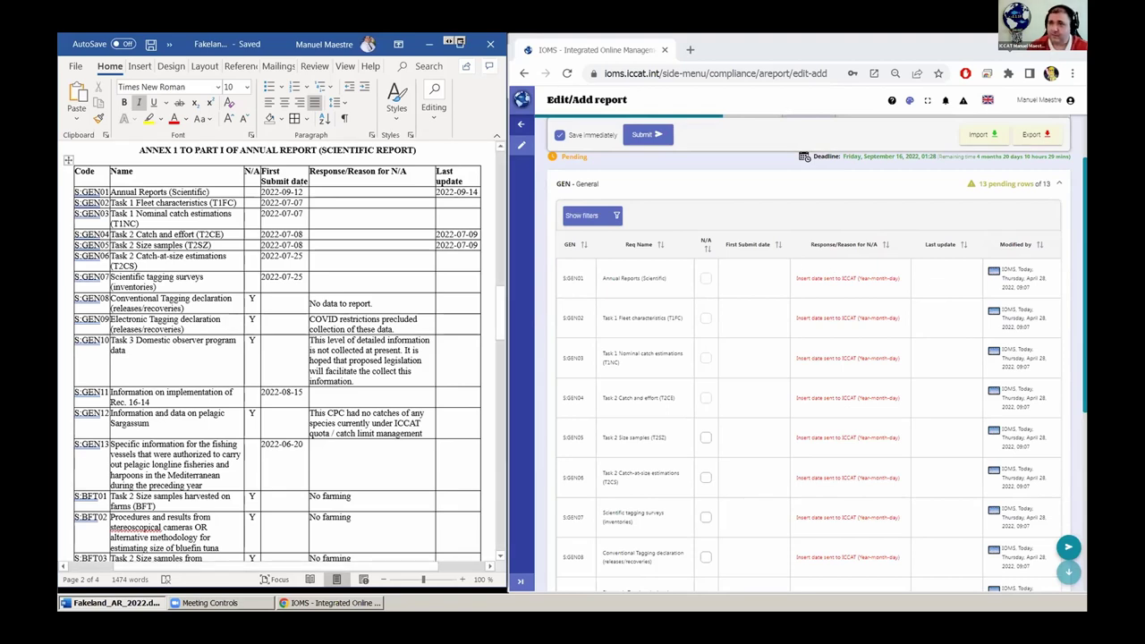
{"action": "left_click_drag", "start_coordinate": [306, 192], "coordinate": [259, 191]}
{"action": "key", "text": "ctrl+c"}
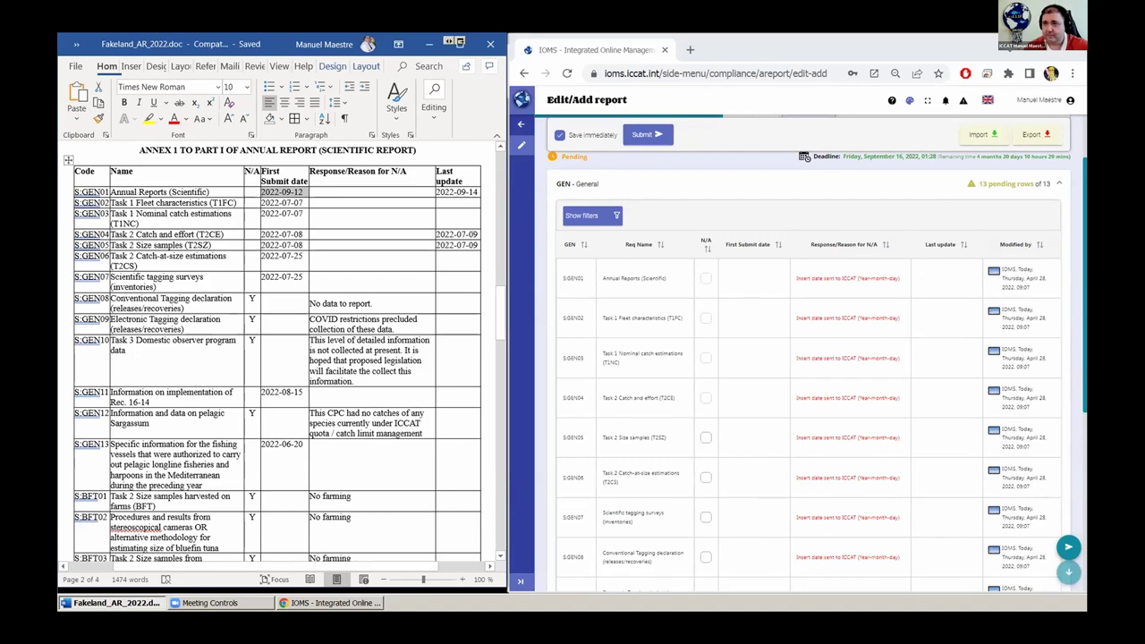
{"action": "left_click", "coordinate": [739, 268]}
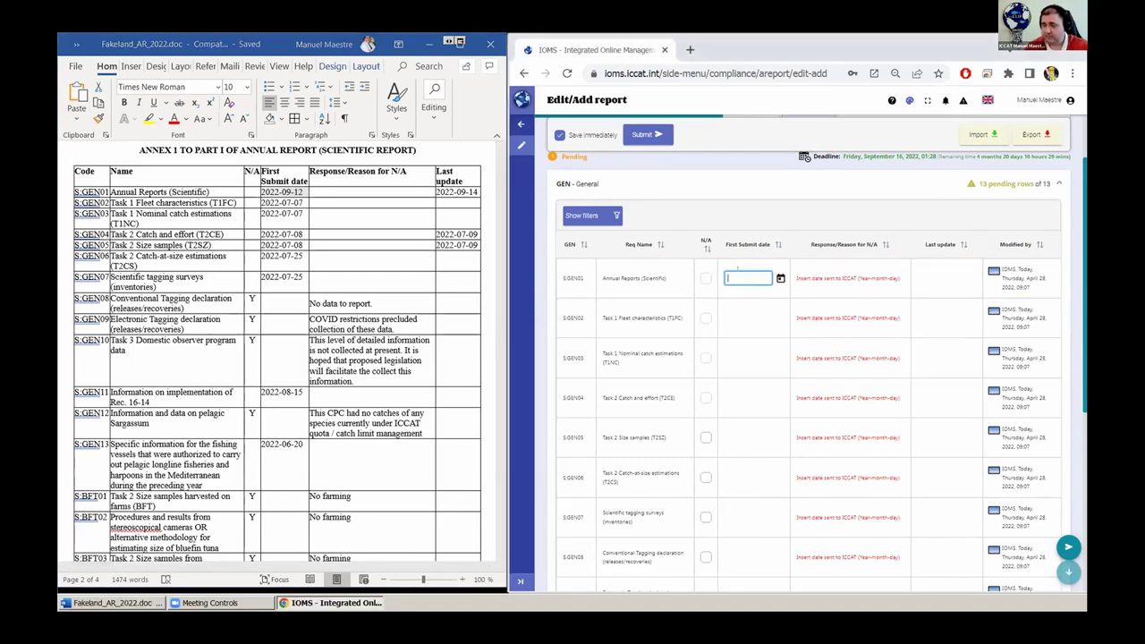
{"action": "key", "text": "ctrl+v"}
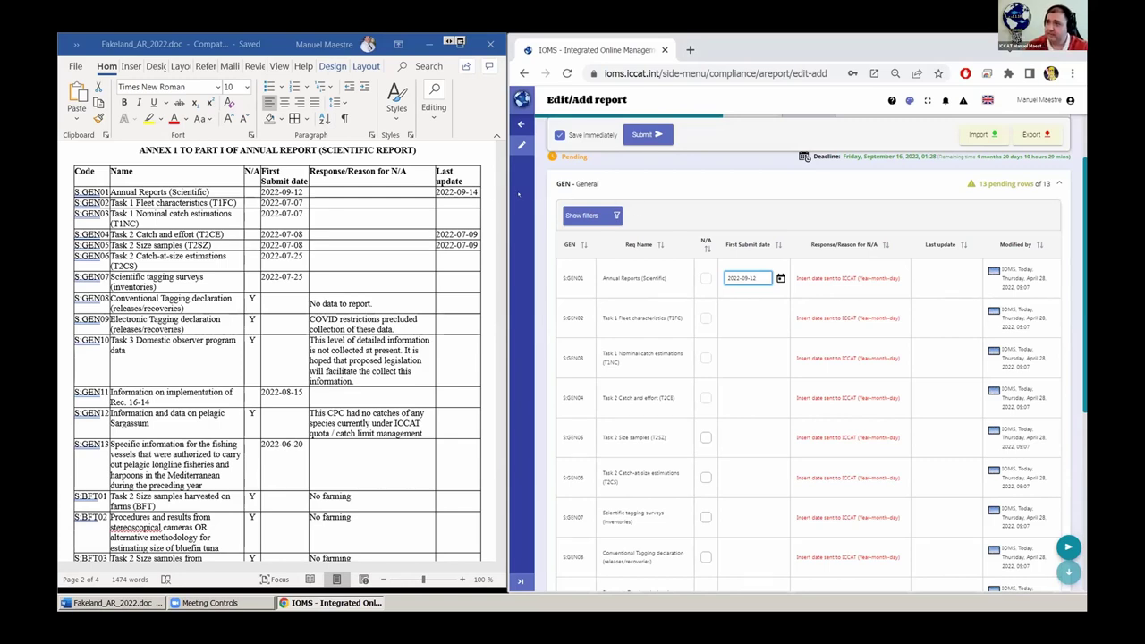
- Copy the S:GEN01 last update date 2022-09-14 from the Word table into the Last update cell in IOMS
{"action": "left_click", "coordinate": [269, 43]}
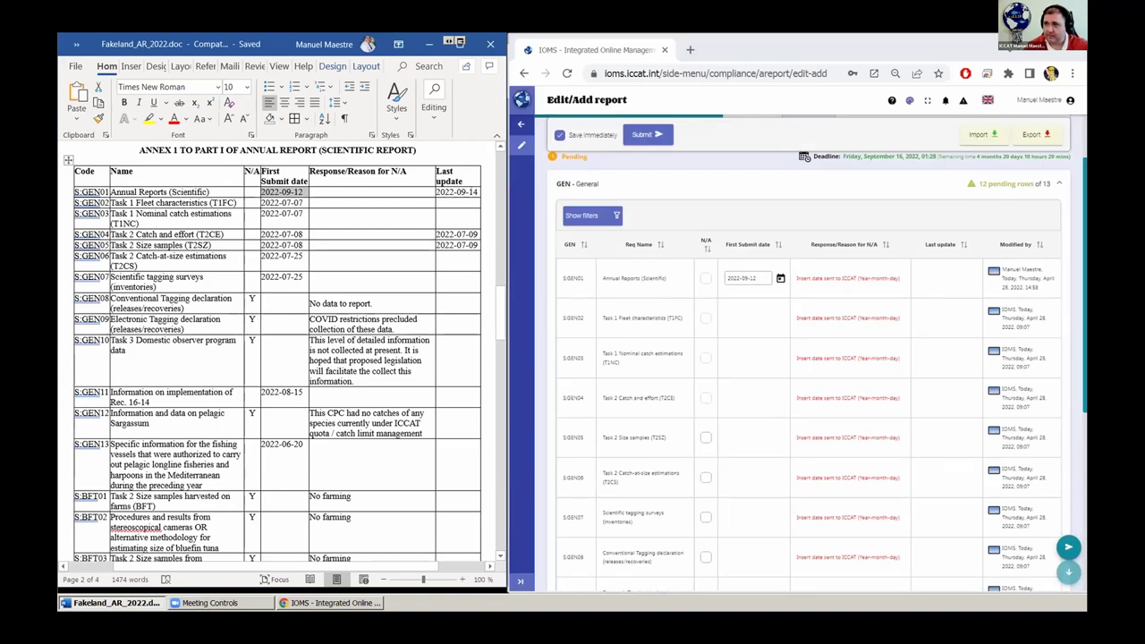
{"action": "key", "text": "Tab"}
{"action": "key", "text": "Tab"}
{"action": "key", "text": "ctrl+c"}
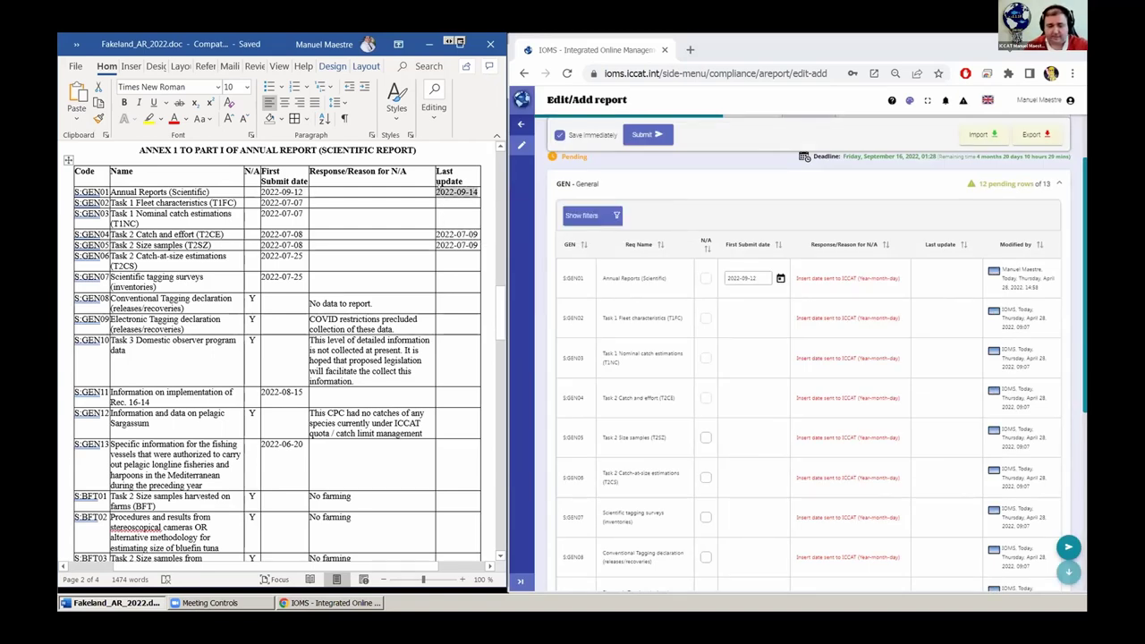
{"action": "left_click", "coordinate": [941, 278]}
{"action": "key", "text": "ctrl+v"}
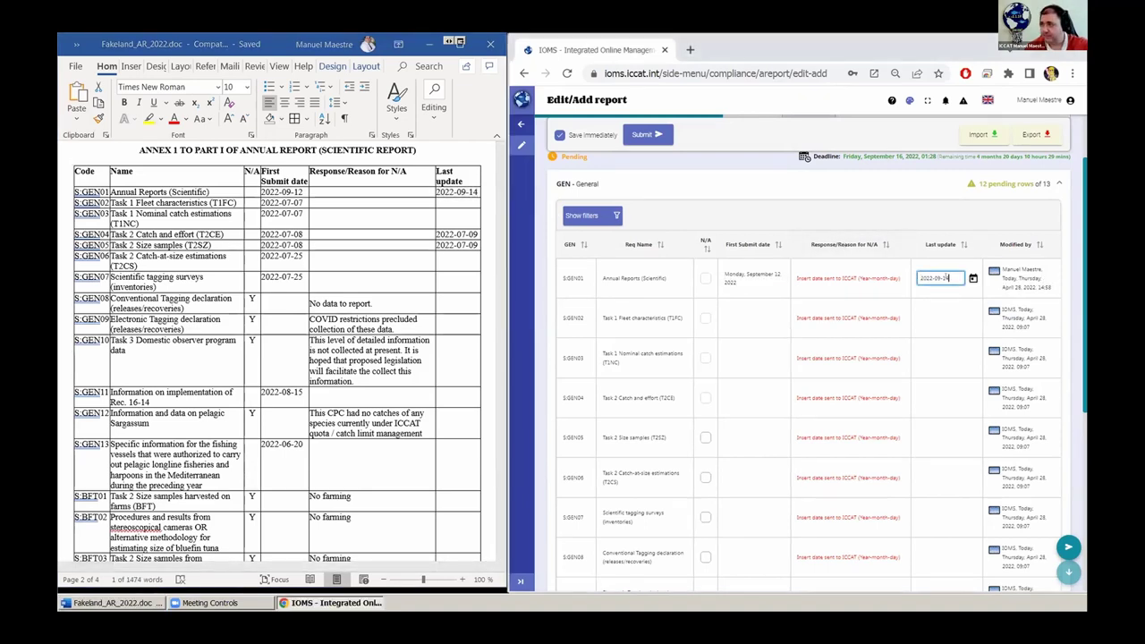
- Copy the S:GEN02 first submit date 2022-07-07 from the Word table into its First Submit date cell in IOMS
{"action": "left_click", "coordinate": [755, 314]}
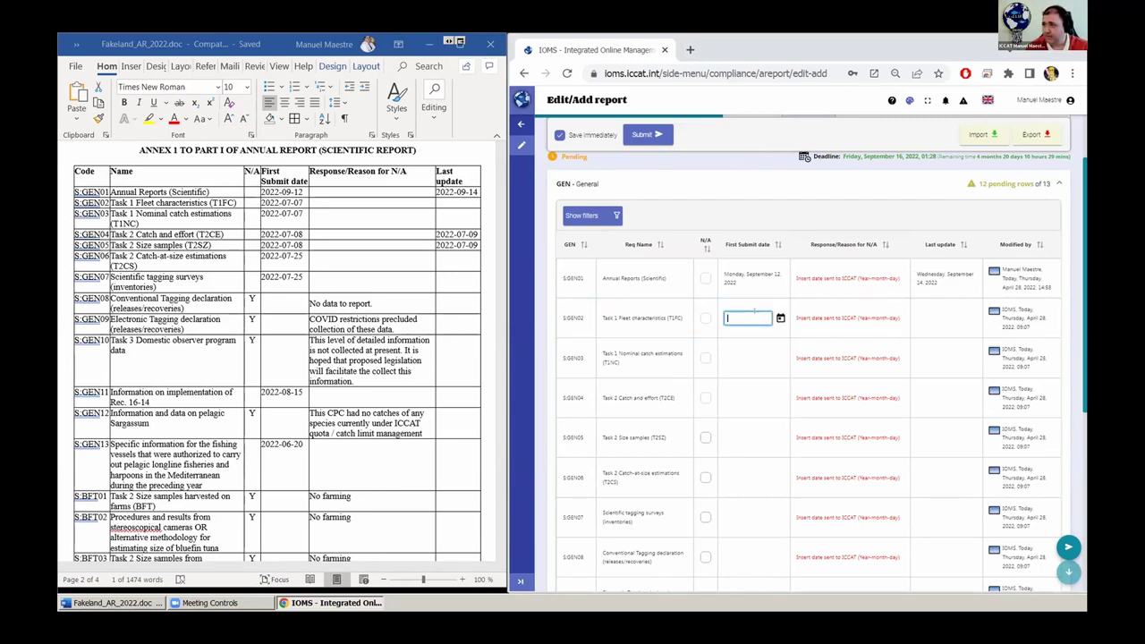
{"action": "scroll", "coordinate": [791, 346], "scroll_direction": "up", "scroll_amount": 1}
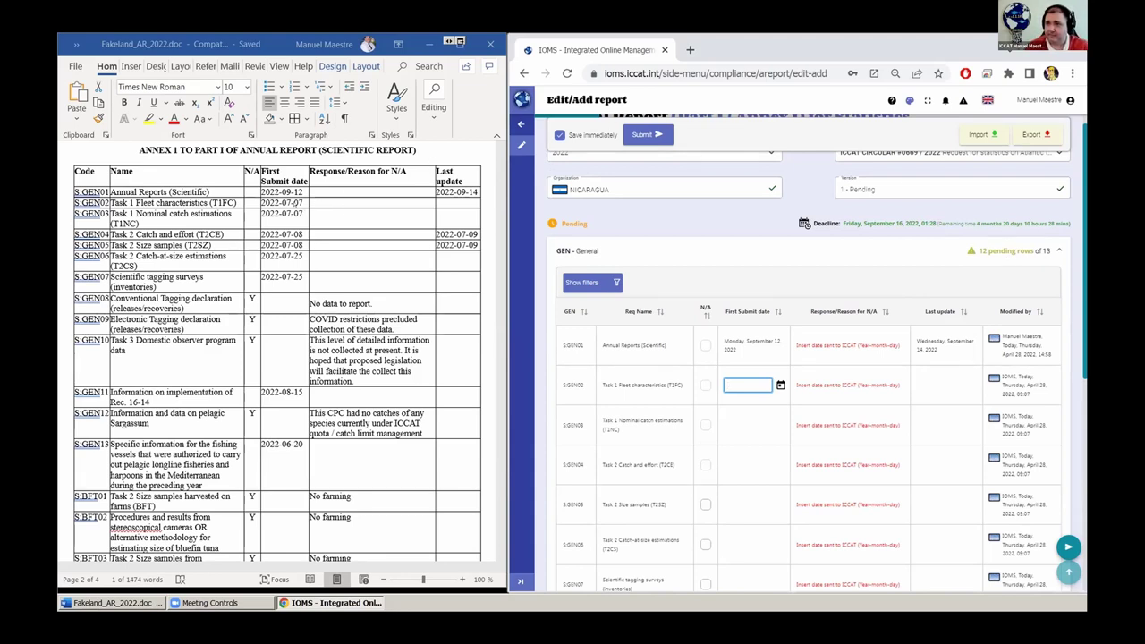
{"action": "left_click", "coordinate": [302, 202]}
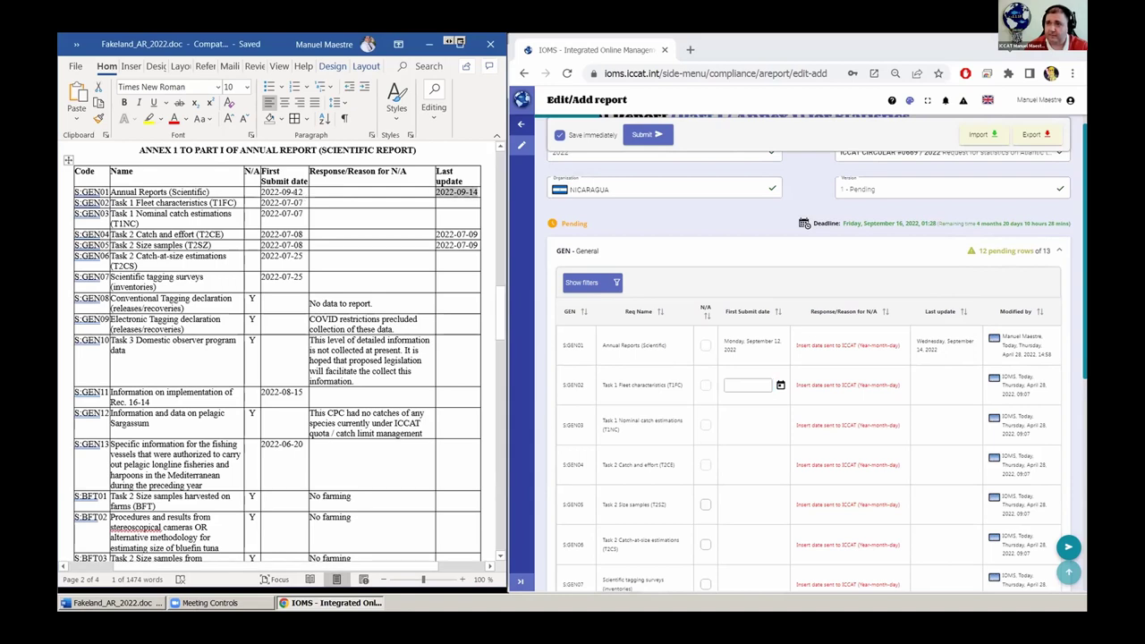
{"action": "left_click_drag", "start_coordinate": [261, 202], "coordinate": [303, 203]}
{"action": "key", "text": "ctrl+c"}
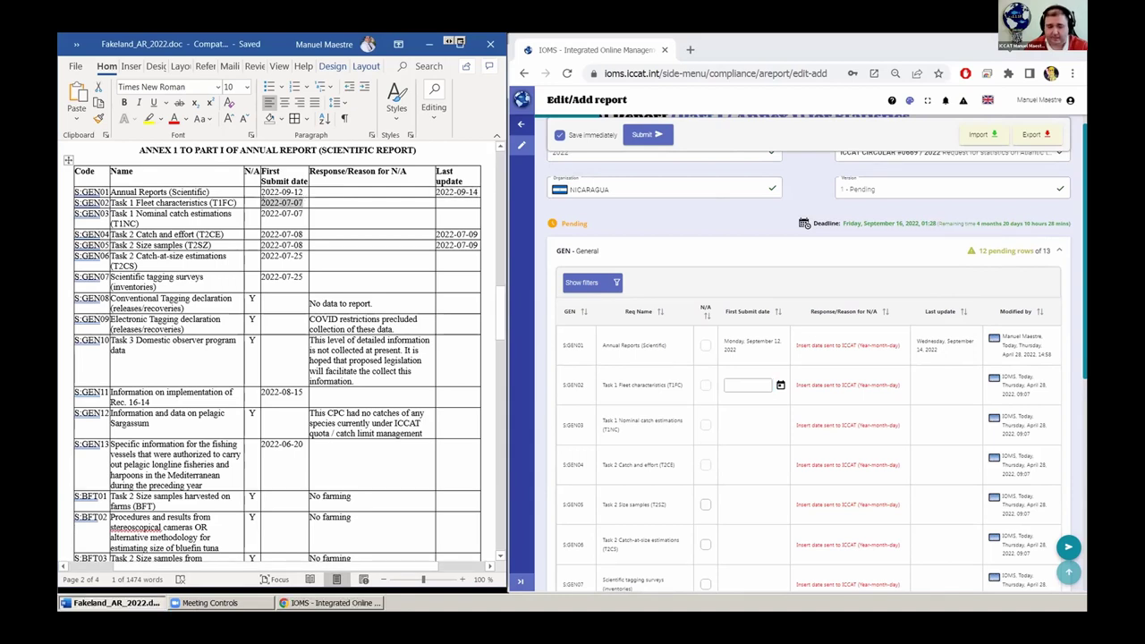
{"action": "left_click", "coordinate": [747, 383]}
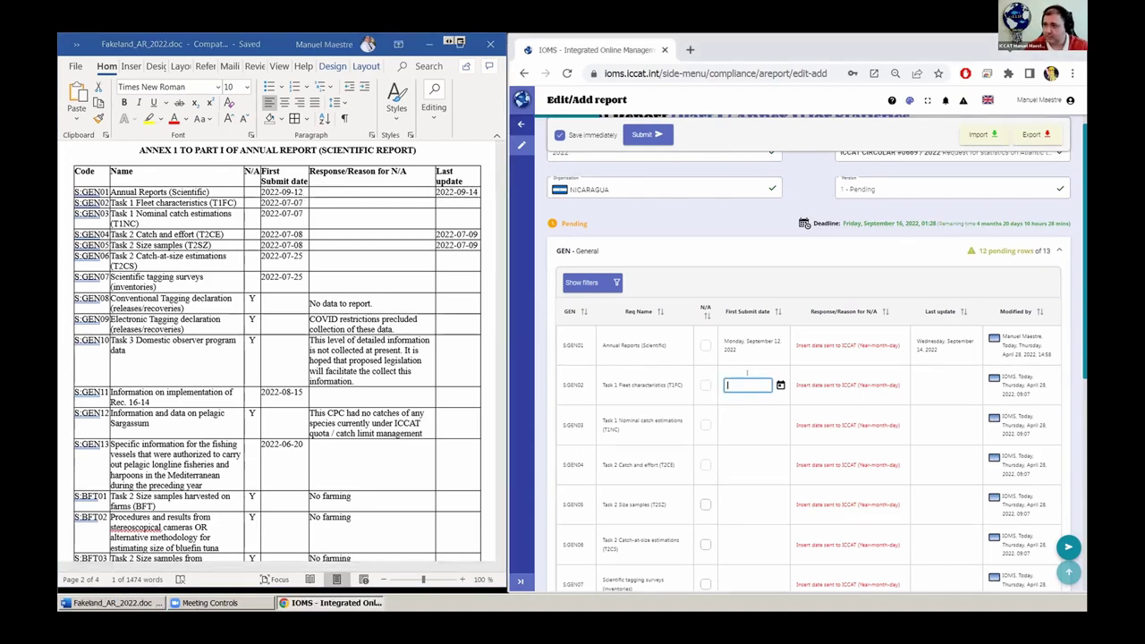
{"action": "key", "text": "ctrl+v"}
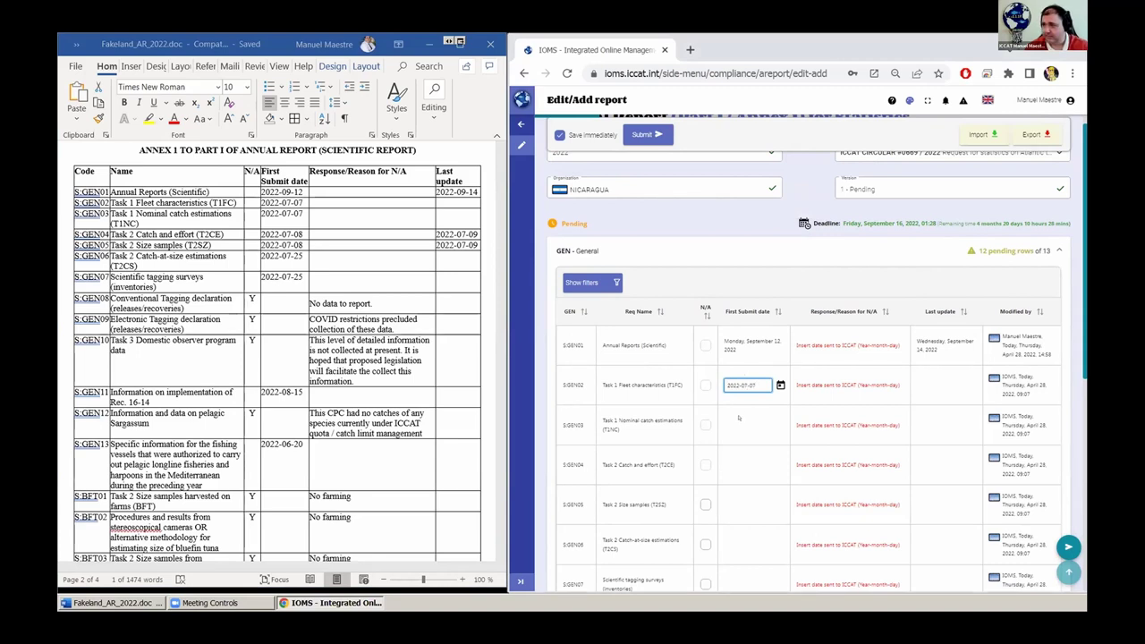
{"action": "key", "text": "Return"}
- Paste 2022-07-07 as the S:GEN03 first submit date and pick July 7, 2022 for it in the calendar
{"action": "key", "text": "alt+Tab"}
{"action": "left_click", "coordinate": [739, 416]}
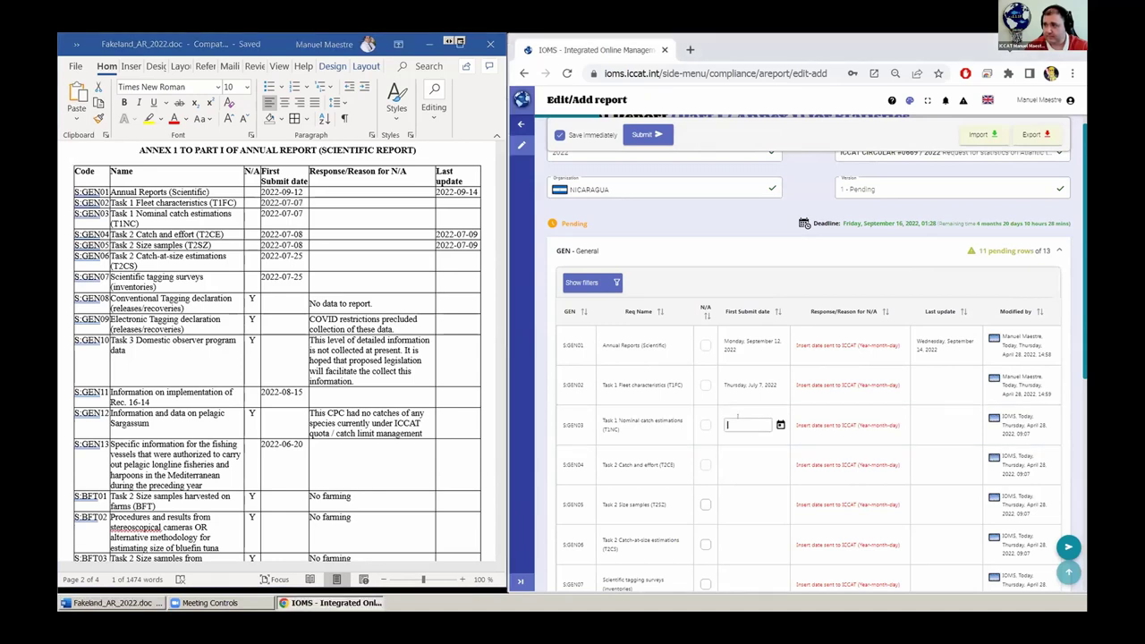
{"action": "key", "text": "ctrl+v"}
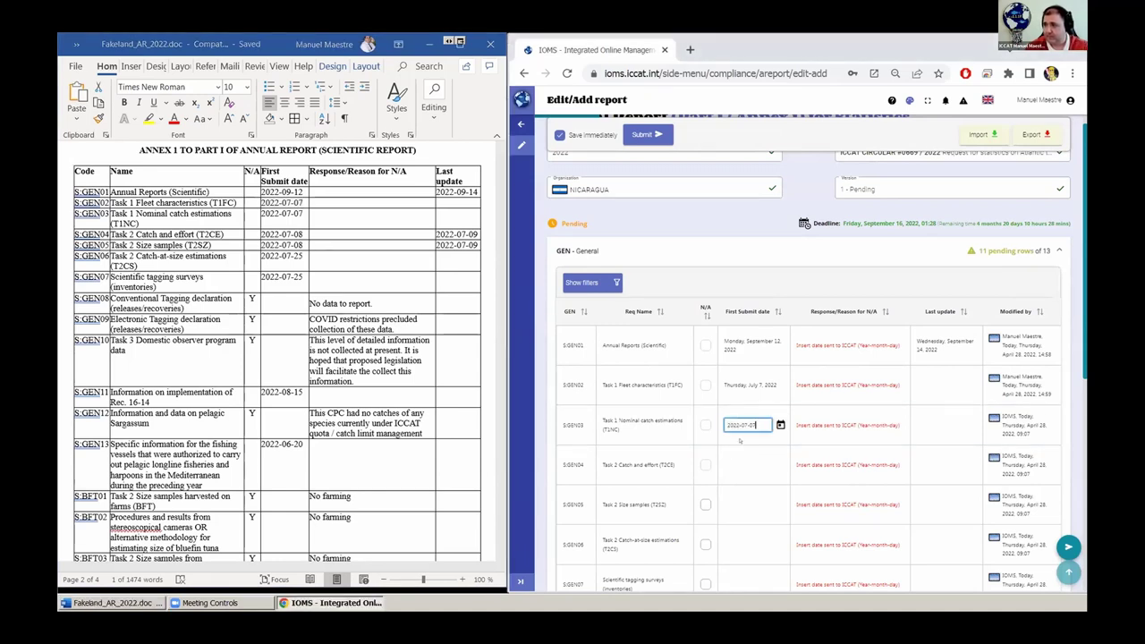
{"action": "key", "text": "Return"}
{"action": "left_click", "coordinate": [785, 424]}
{"action": "left_click", "coordinate": [780, 425]}
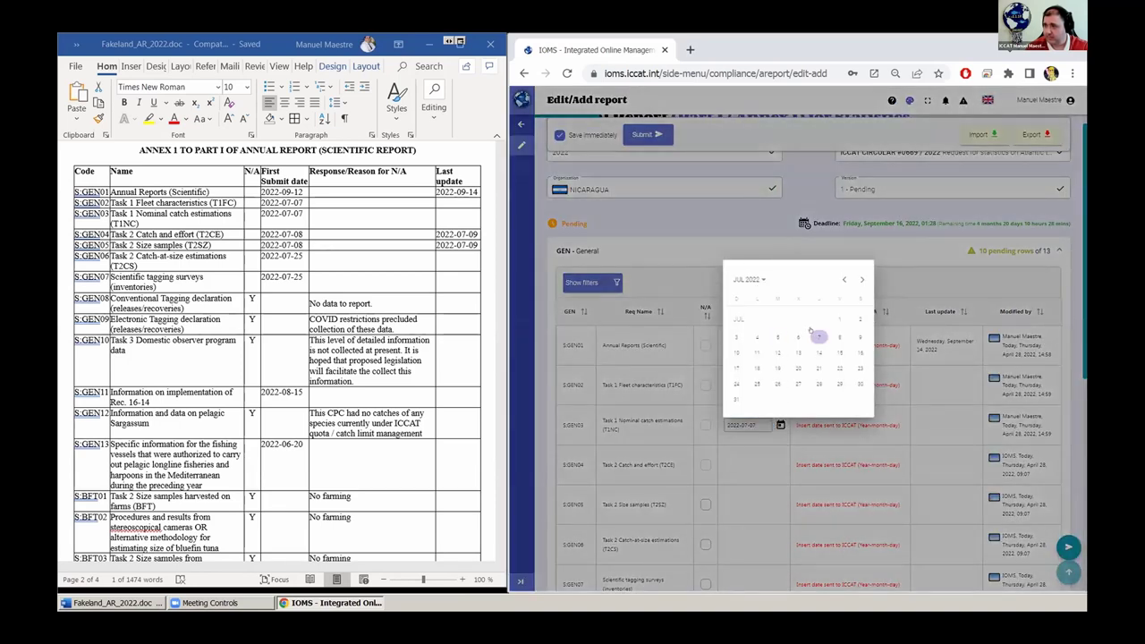
{"action": "left_click", "coordinate": [818, 336]}
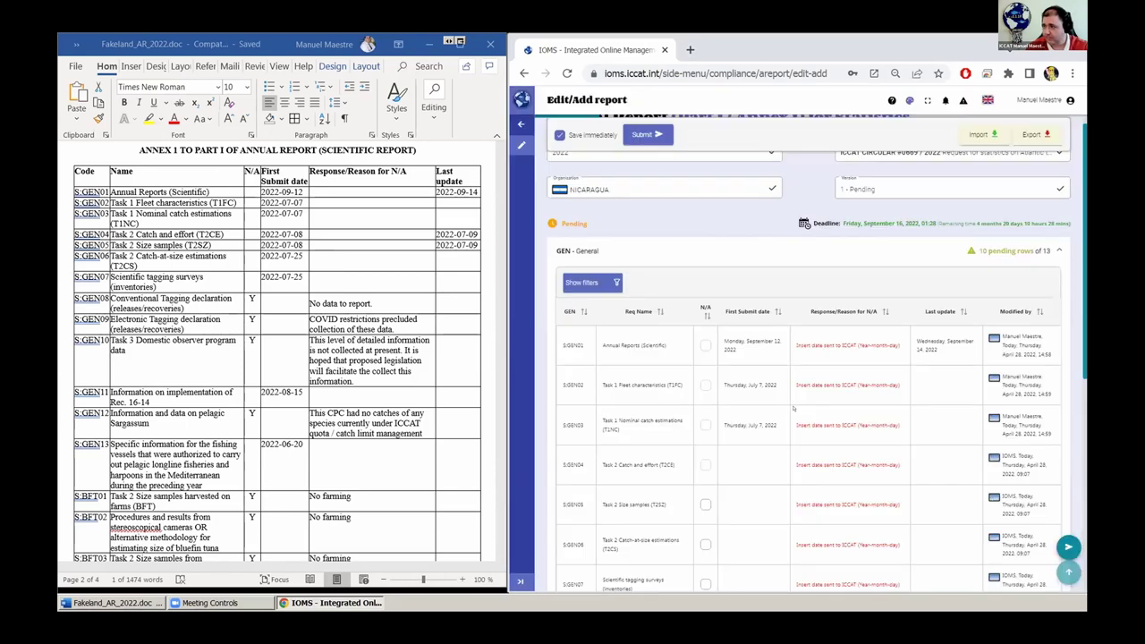
- Copy the last update date 2022-07-09 from the Word table into the Last update cells of S:GEN04 and S:GEN05 in IOMS
{"action": "left_click_drag", "start_coordinate": [261, 203], "coordinate": [304, 203]}
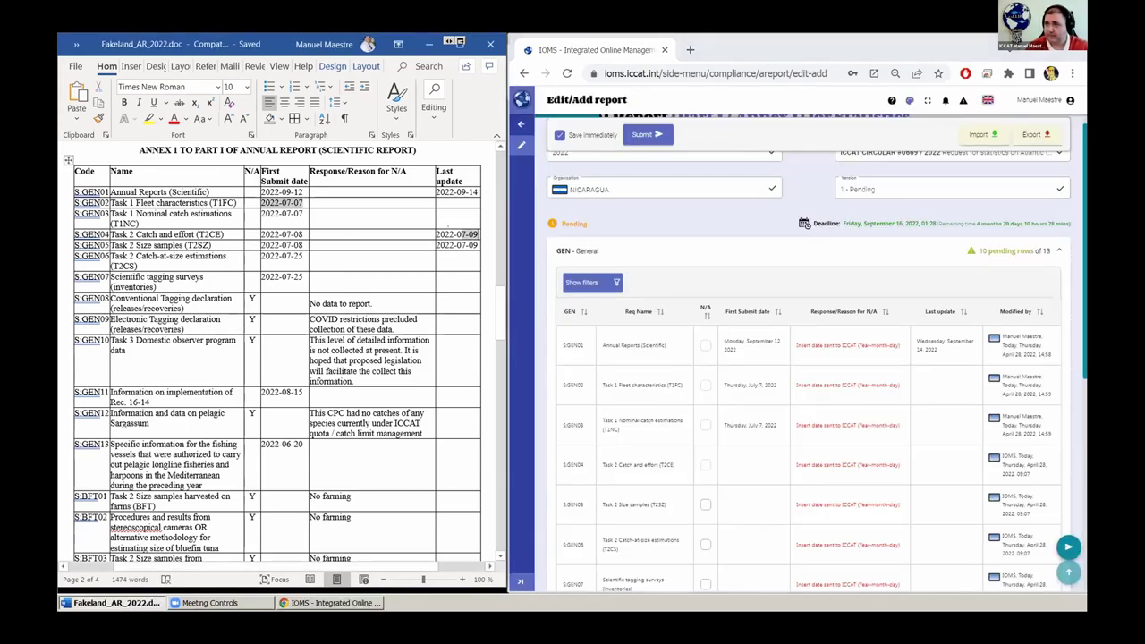
{"action": "left_click_drag", "start_coordinate": [477, 235], "coordinate": [437, 234]}
{"action": "key", "text": "ctrl+c"}
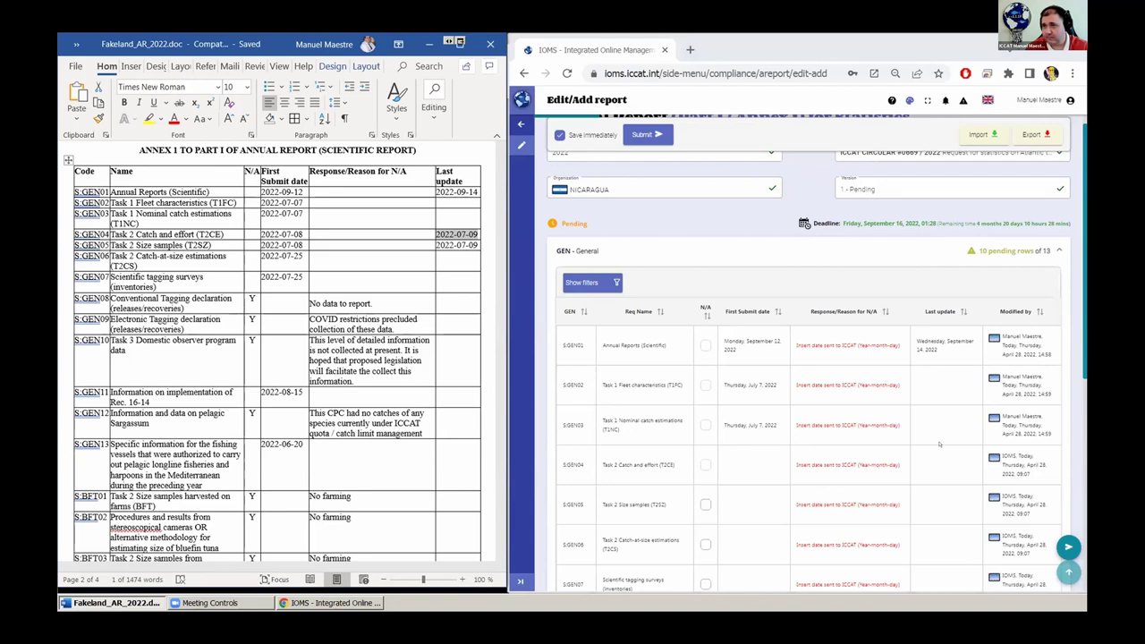
{"action": "left_click", "coordinate": [936, 465]}
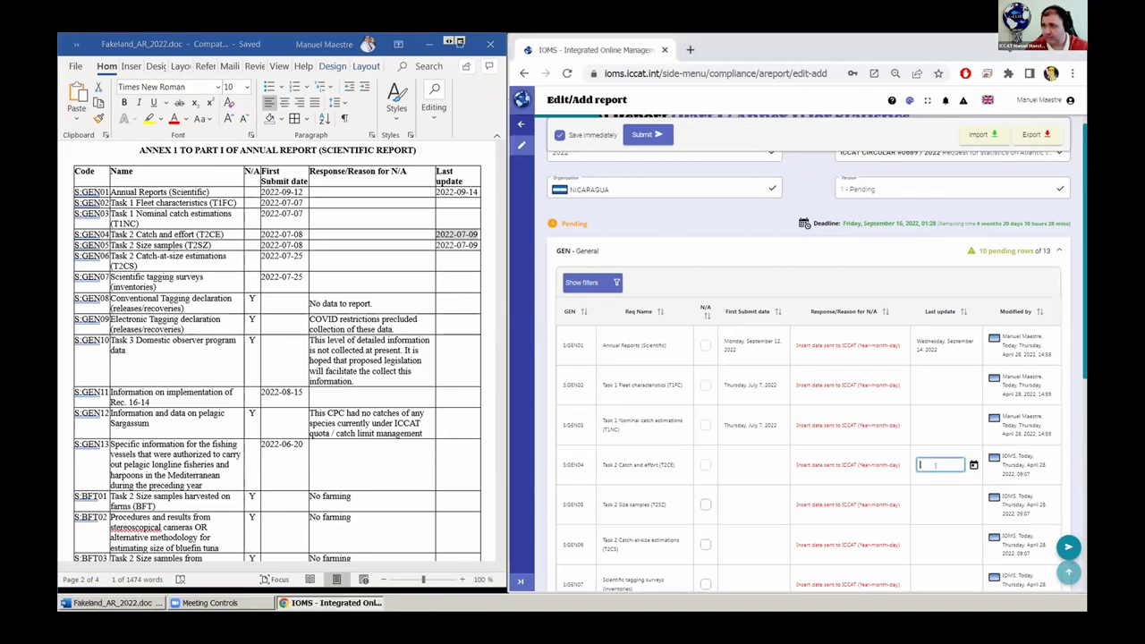
{"action": "key", "text": "ctrl+v"}
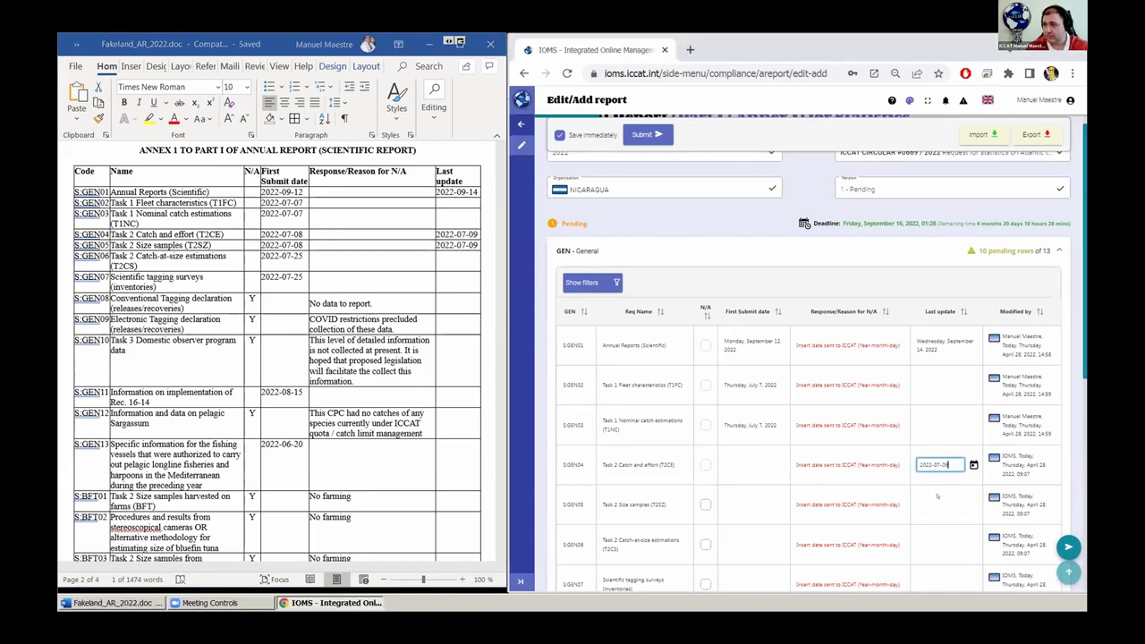
{"action": "left_click", "coordinate": [928, 501]}
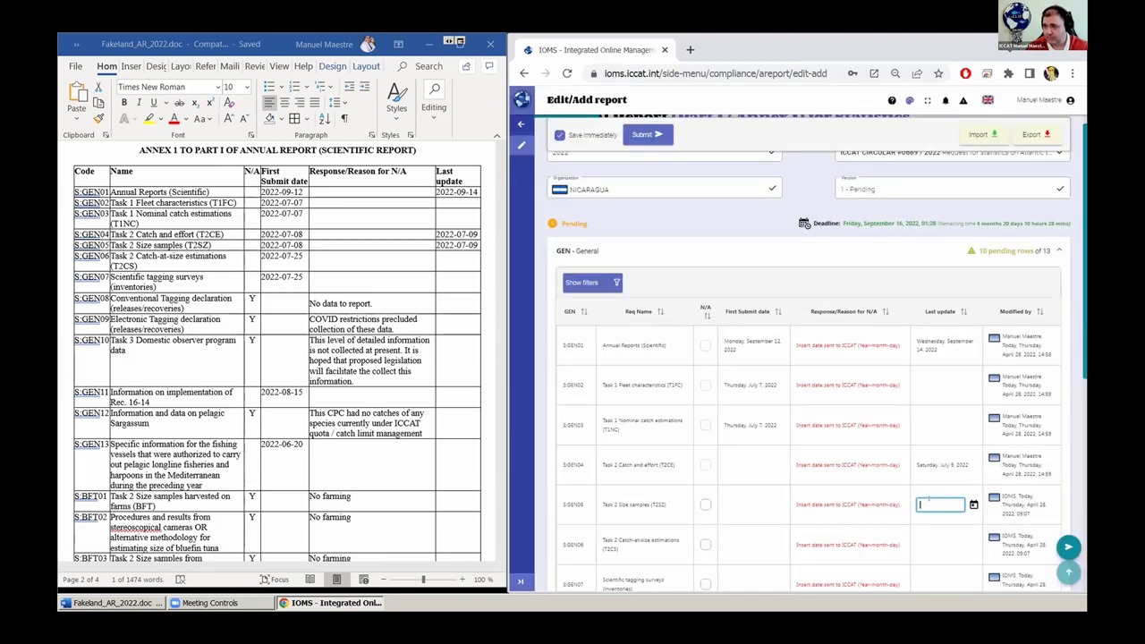
{"action": "key", "text": "ctrl+v"}
{"action": "key", "text": "Return"}
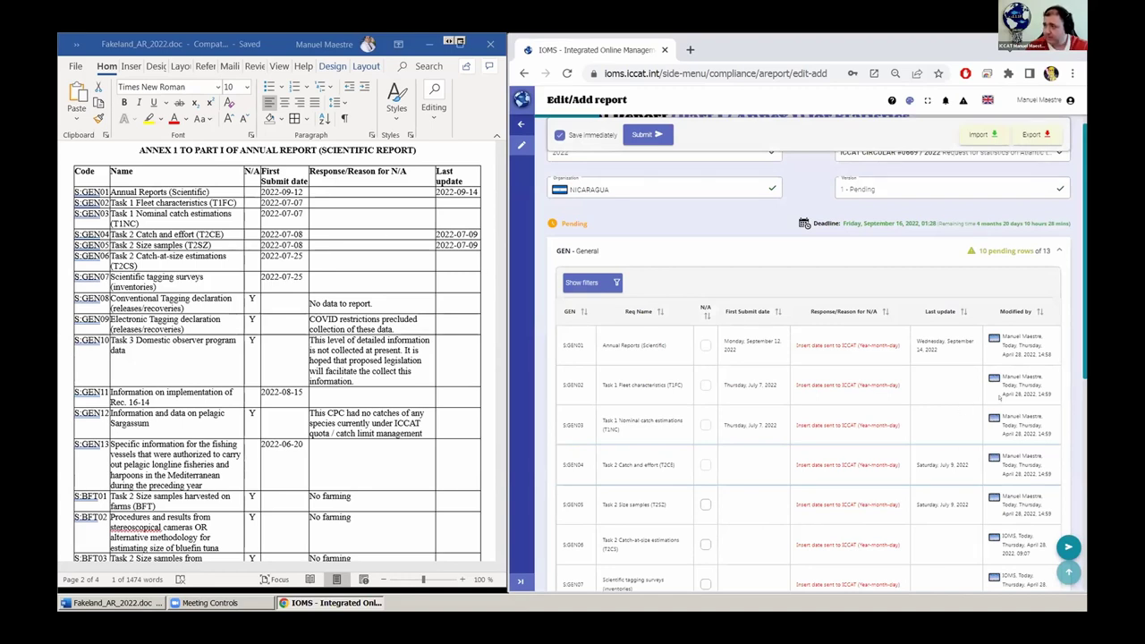
- Copy the first submit date 2022-07-08 from the Word table into the First Submit date cells of S:GEN04 and S:GEN05 in IOMS
{"action": "scroll", "coordinate": [999, 396], "scroll_direction": "down", "scroll_amount": 1}
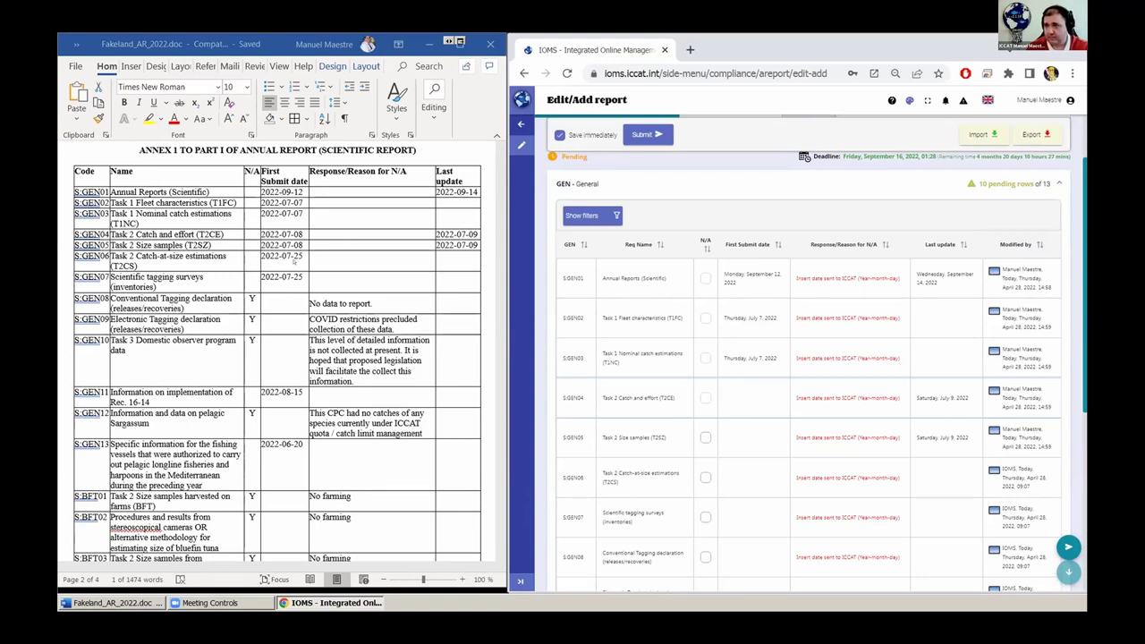
{"action": "double_click", "coordinate": [456, 234]}
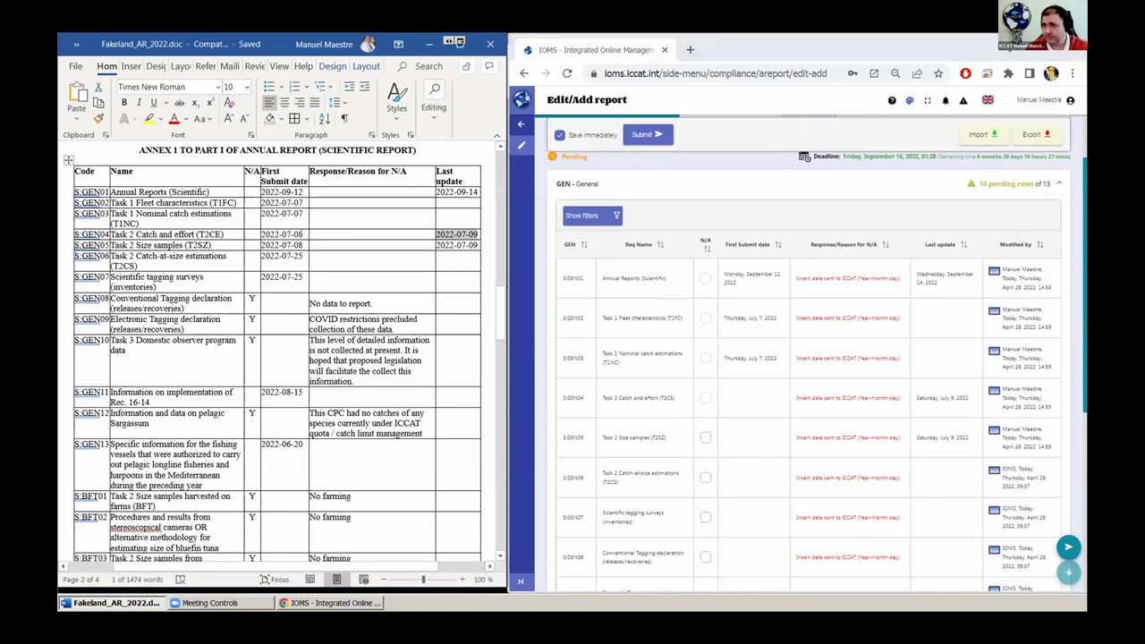
{"action": "left_click", "coordinate": [304, 244]}
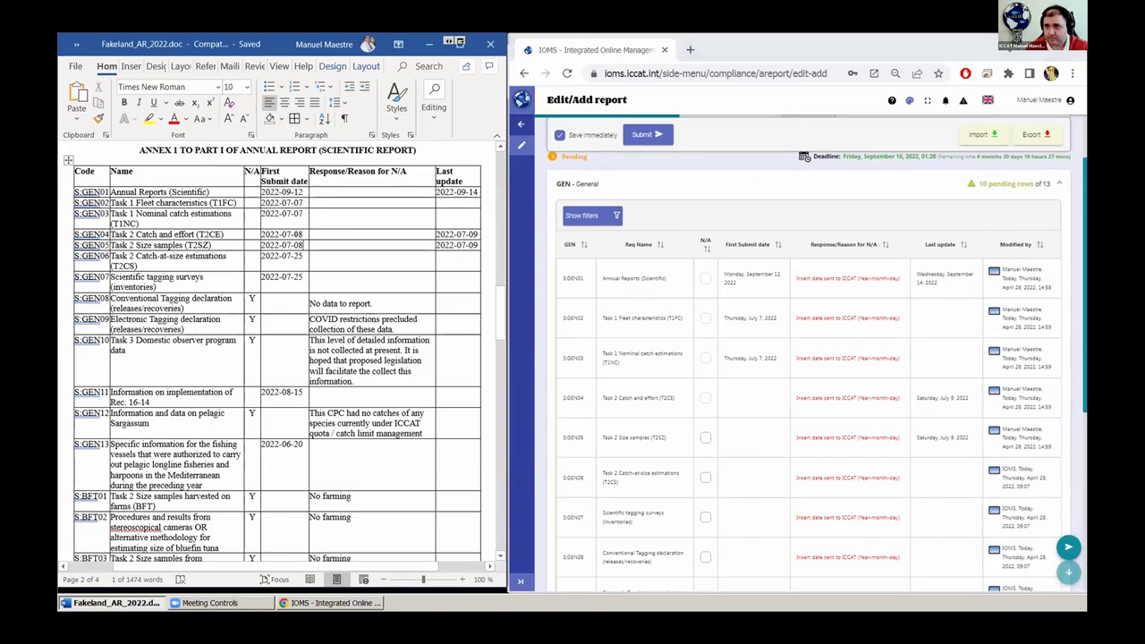
{"action": "double_click", "coordinate": [281, 234]}
{"action": "key", "text": "ctrl+c"}
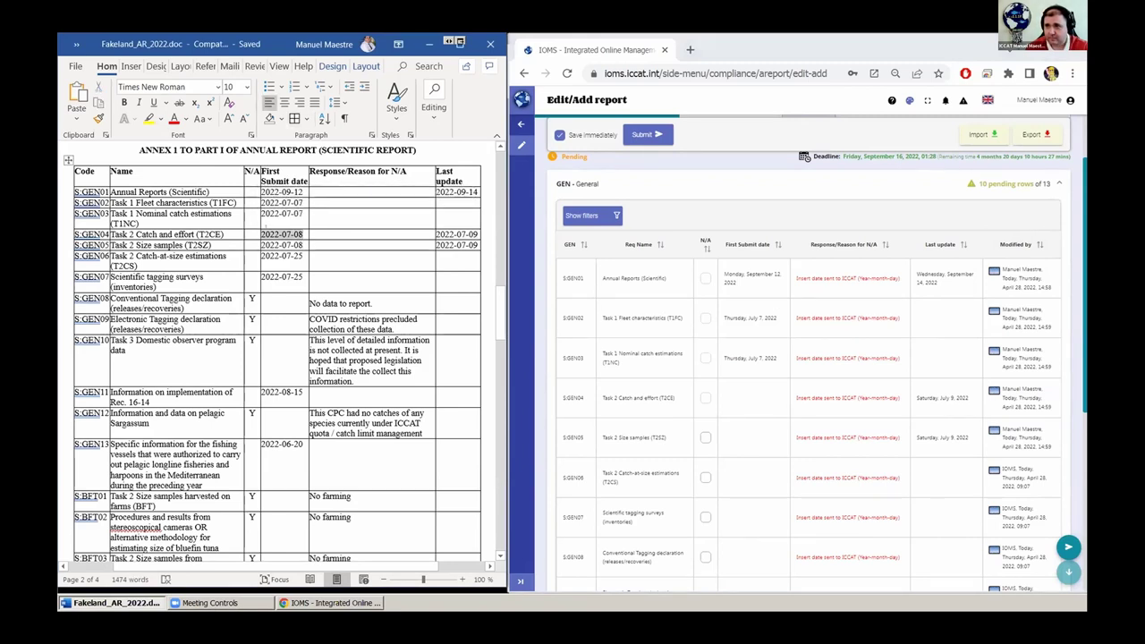
{"action": "left_click", "coordinate": [738, 397]}
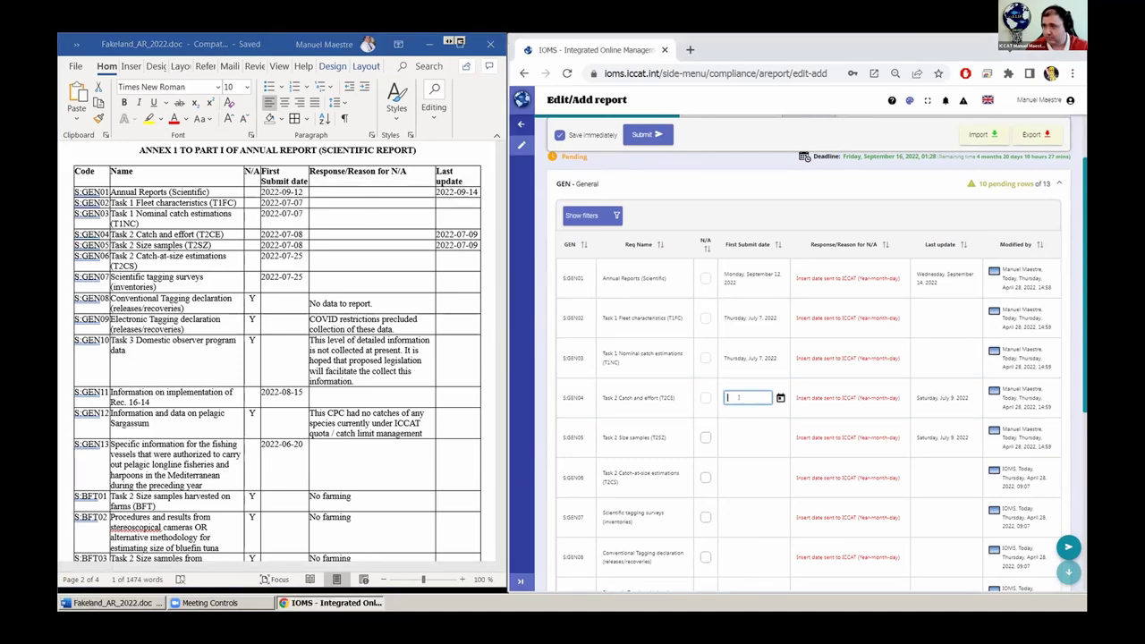
{"action": "key", "text": "ctrl+v"}
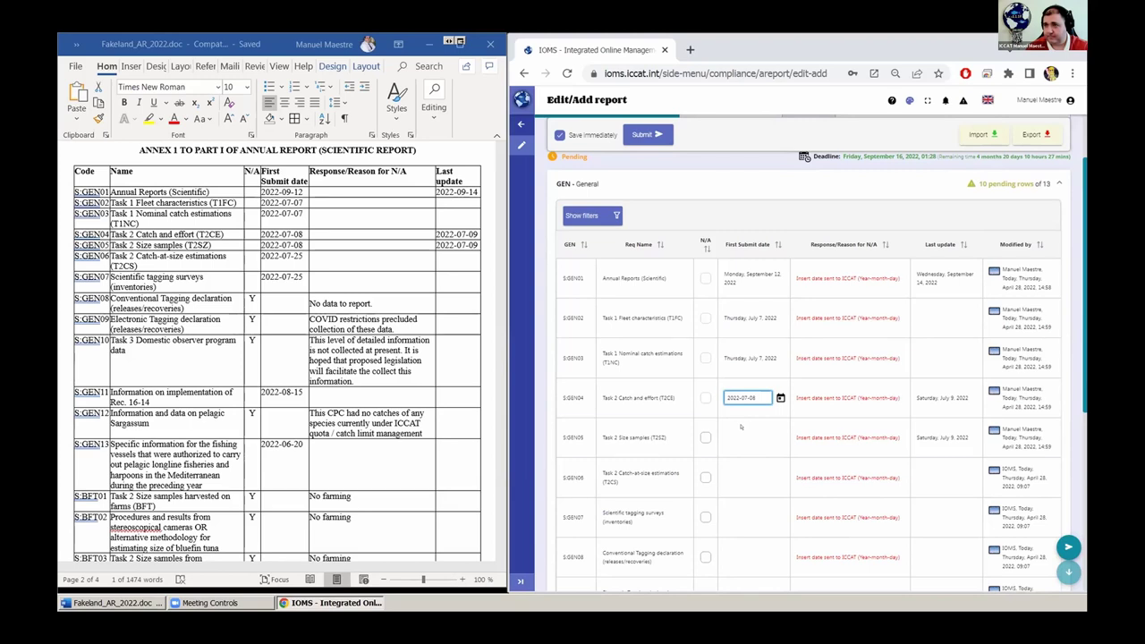
{"action": "left_click", "coordinate": [741, 432]}
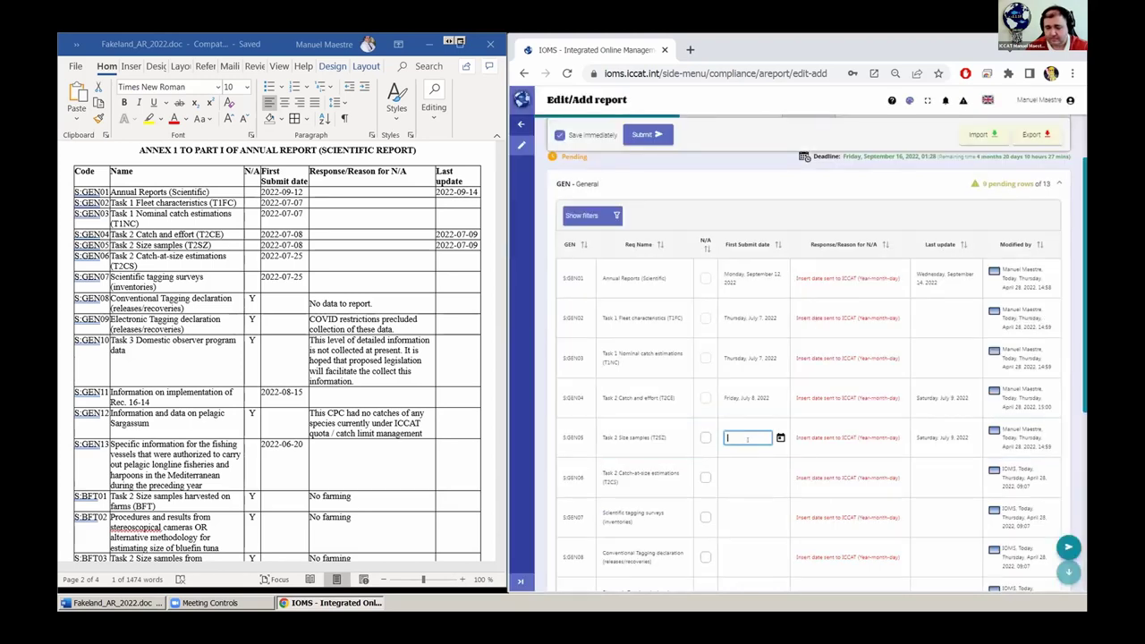
{"action": "key", "text": "ctrl+v"}
{"action": "key", "text": "Return"}
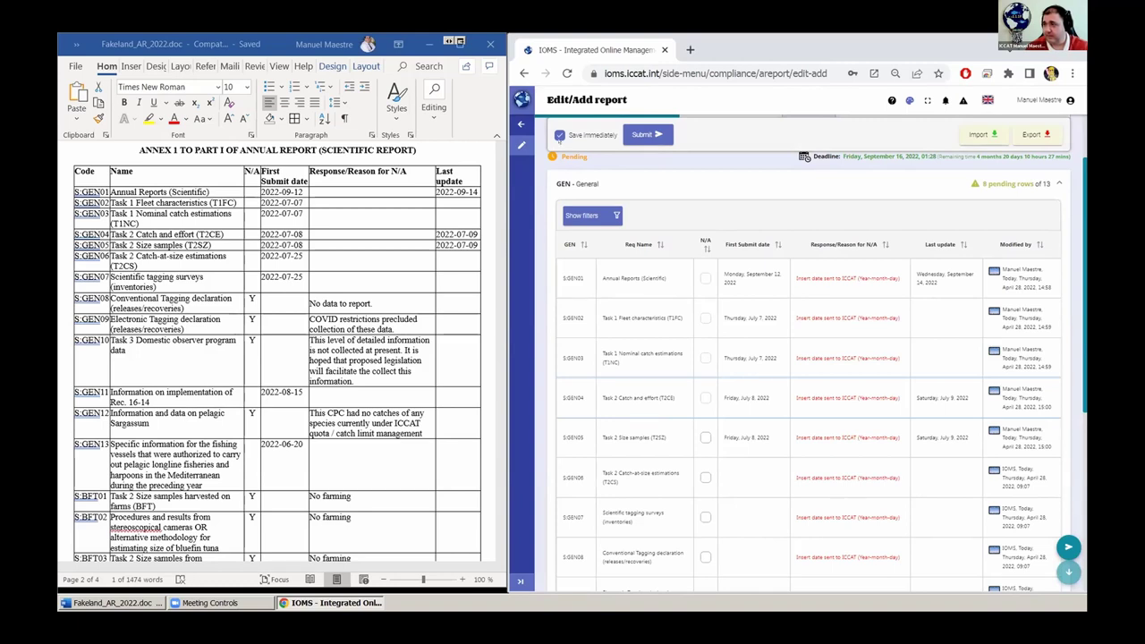
- Turn off immediate saving in IOMS and copy the S:GEN06 first submit date 2022-07-25 from the Word table
{"action": "left_click", "coordinate": [560, 134]}
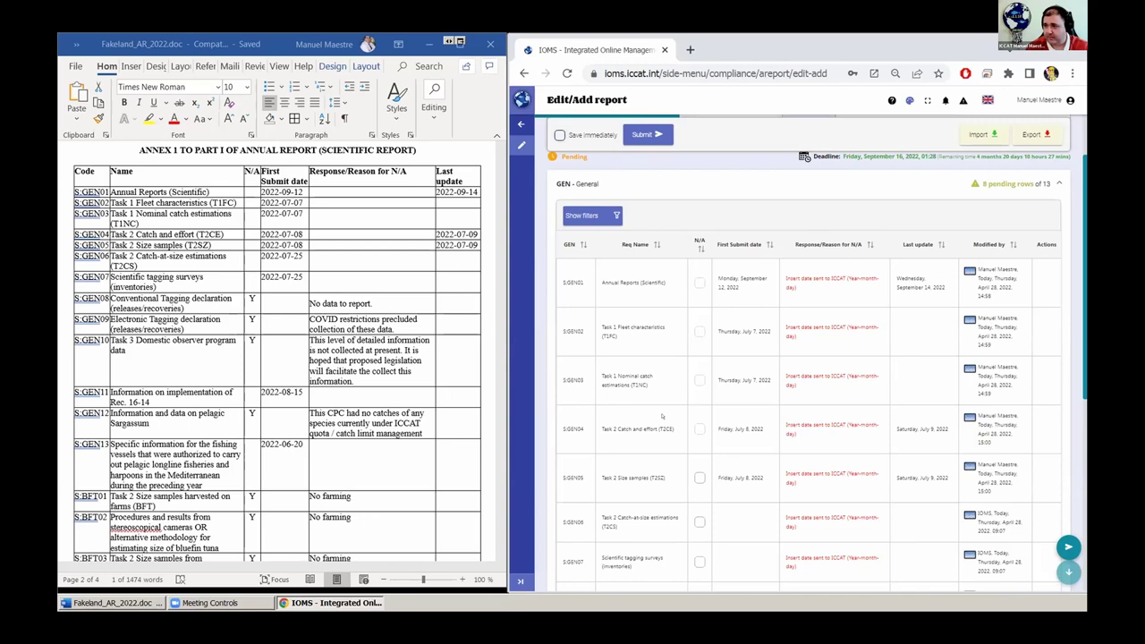
{"action": "scroll", "coordinate": [662, 416], "scroll_direction": "down", "scroll_amount": 1}
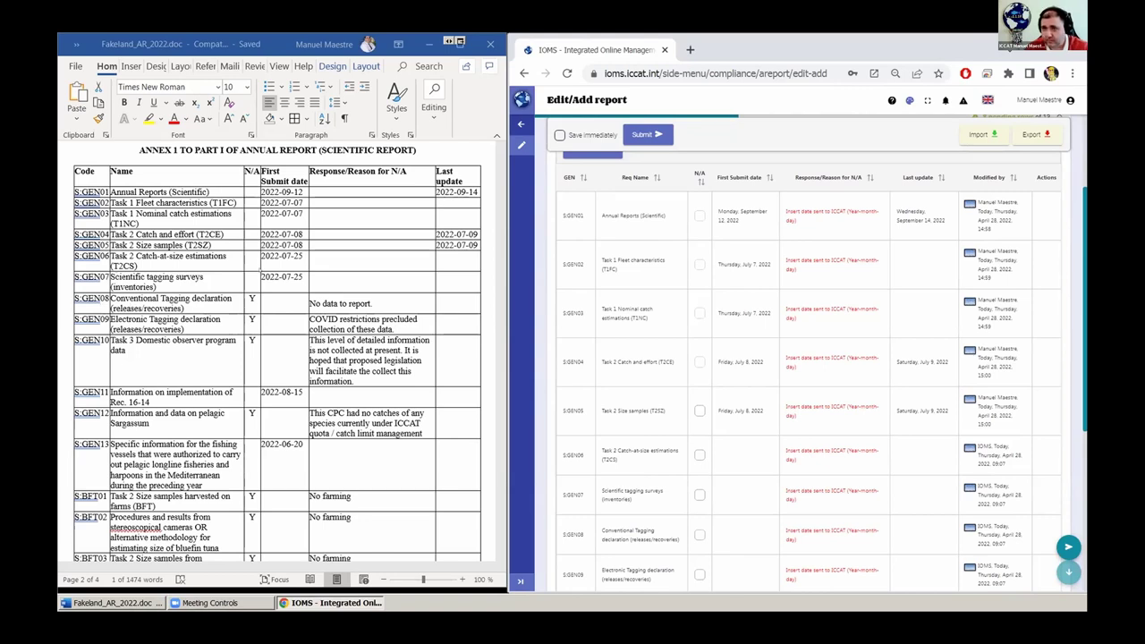
{"action": "left_click", "coordinate": [298, 255]}
{"action": "left_click", "coordinate": [260, 256]}
{"action": "key", "text": "ctrl+c"}
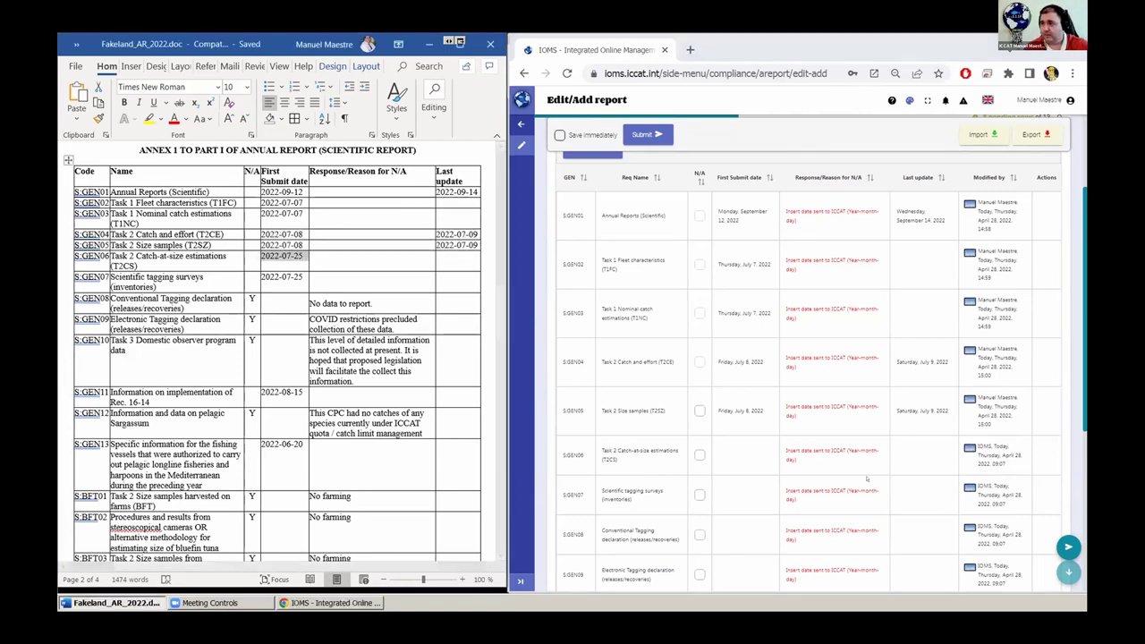
- Enter 2022-07-25 as the S:GEN06 first submit date and cancel that row's unsaved change
{"action": "left_click", "coordinate": [740, 452]}
{"action": "key", "text": "ctrl+v"}
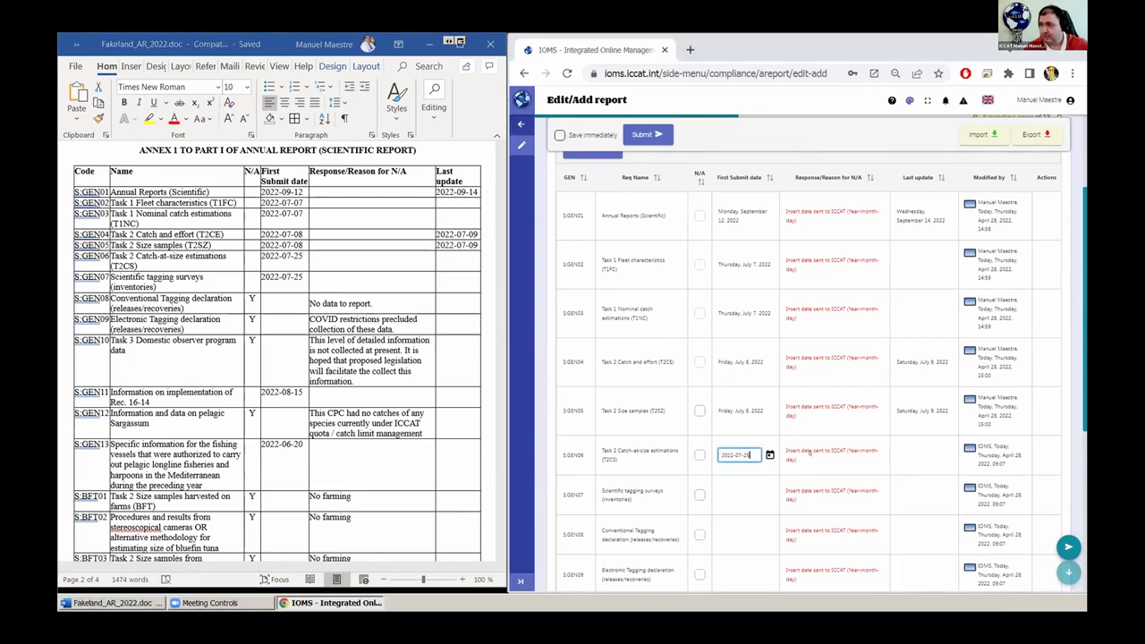
{"action": "left_click", "coordinate": [810, 453]}
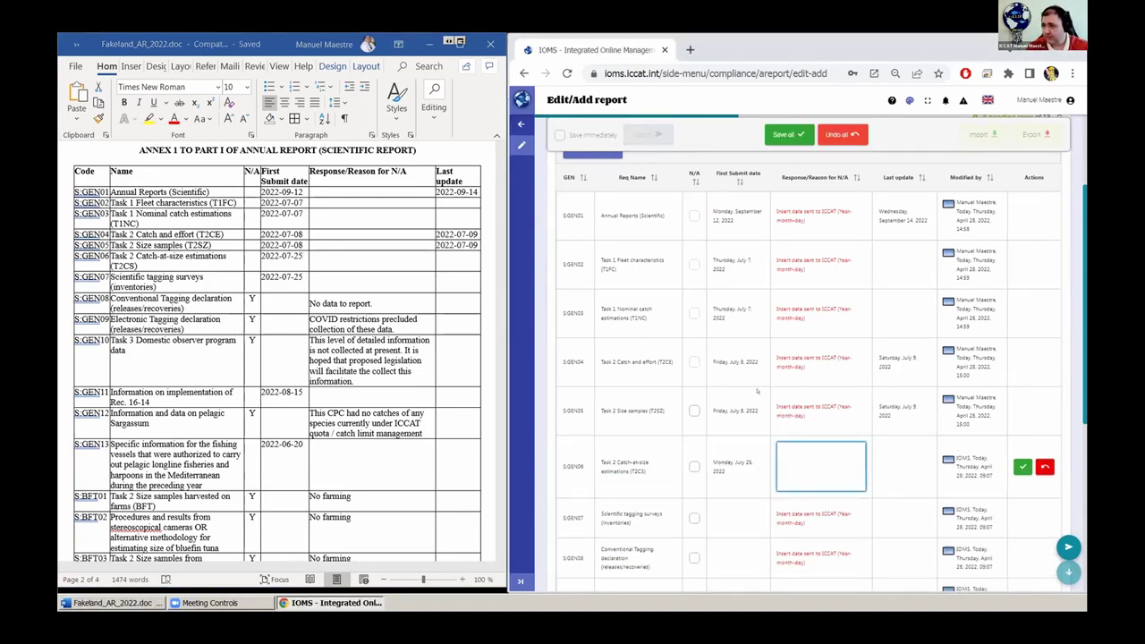
{"action": "left_click", "coordinate": [757, 456]}
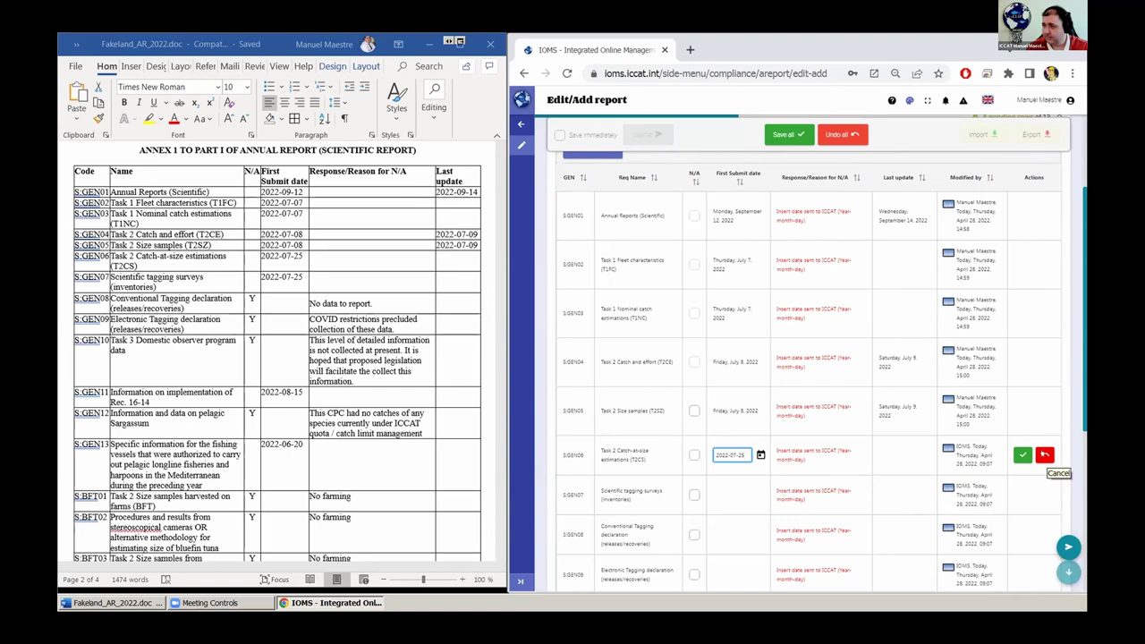
{"action": "left_click", "coordinate": [1044, 454]}
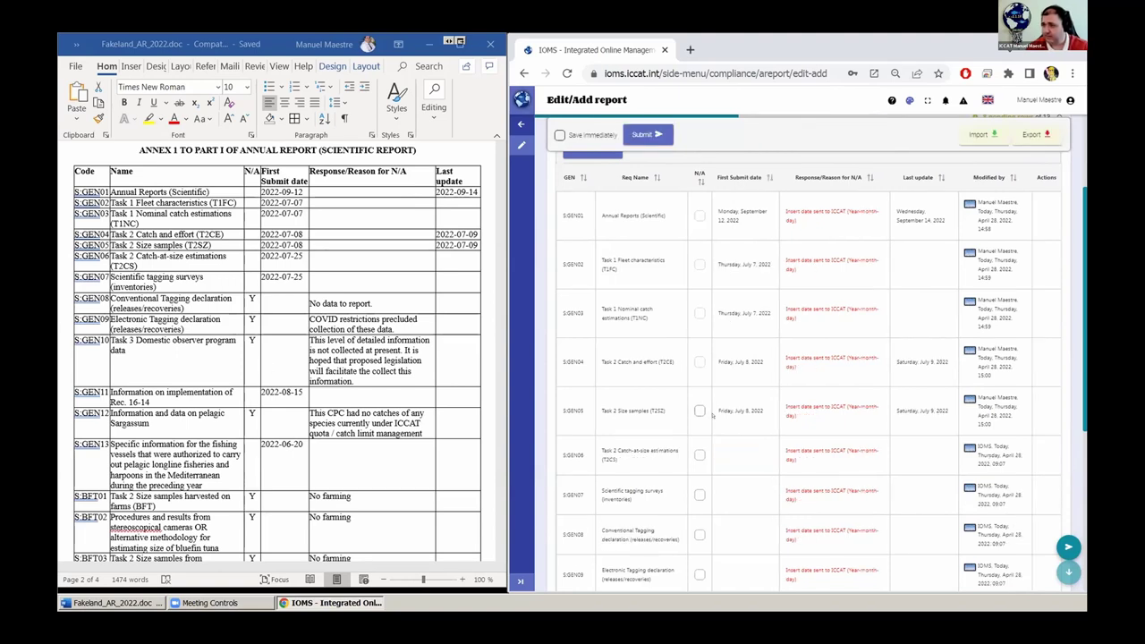
- Paste 2022-07-25 as the S:GEN06 first submit date and save that row
{"action": "left_click", "coordinate": [739, 452]}
{"action": "key", "text": "ctrl+v"}
{"action": "key", "text": "Tab"}
{"action": "left_click", "coordinate": [1021, 454]}
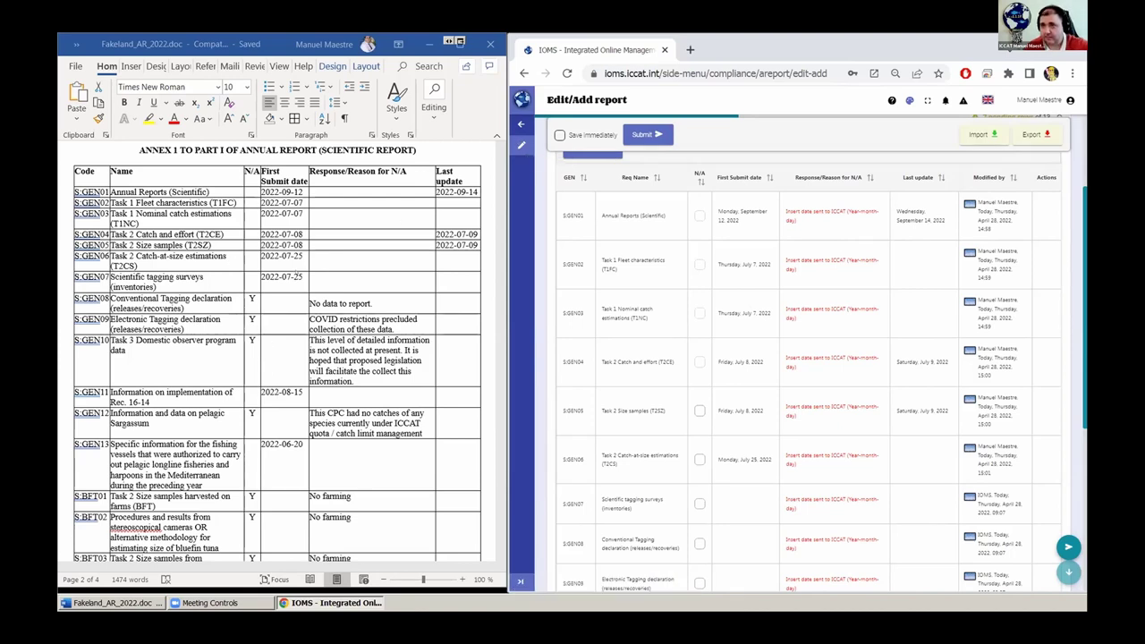
- Paste 2022-07-25 as the first submit date of S:GEN07, Scientific tagging surveys
{"action": "left_click", "coordinate": [756, 497]}
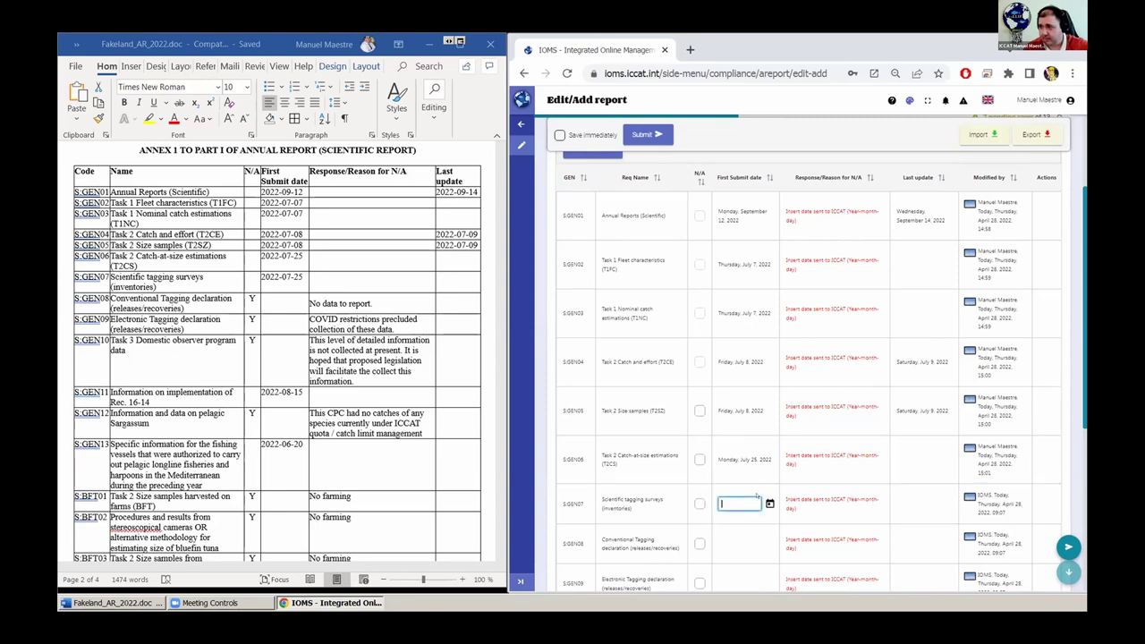
{"action": "key", "text": "ctrl+v"}
{"action": "key", "text": "Return"}
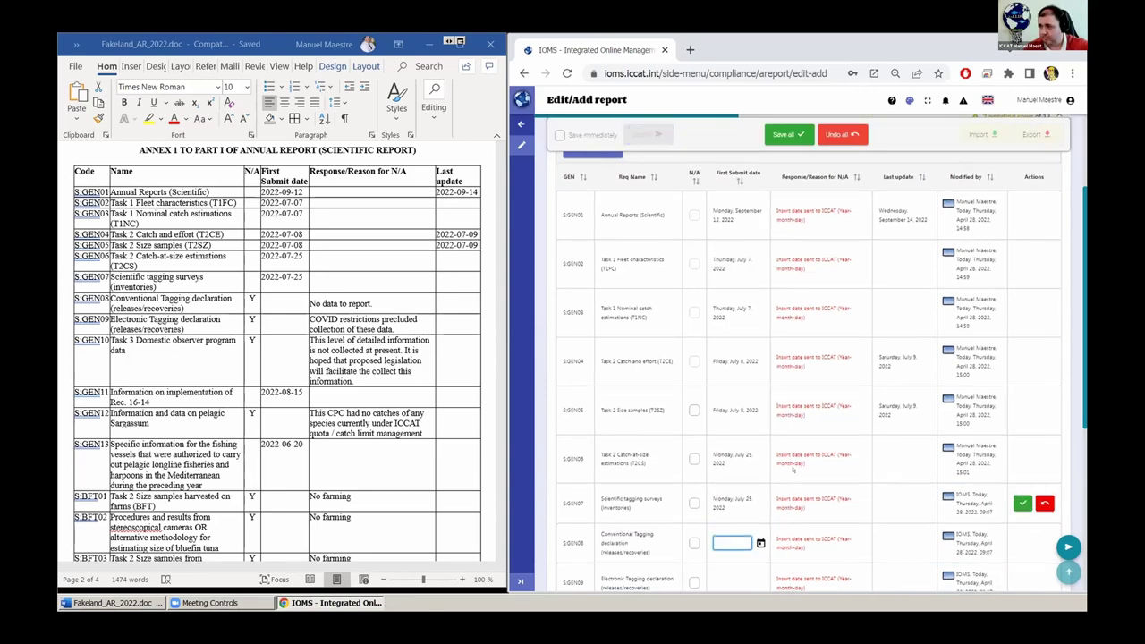
- Mark S:GEN08 as N/A, copy its reason "No data to report." from the Word table, and save all pending rows
{"action": "scroll", "coordinate": [805, 358], "scroll_direction": "down", "scroll_amount": 2}
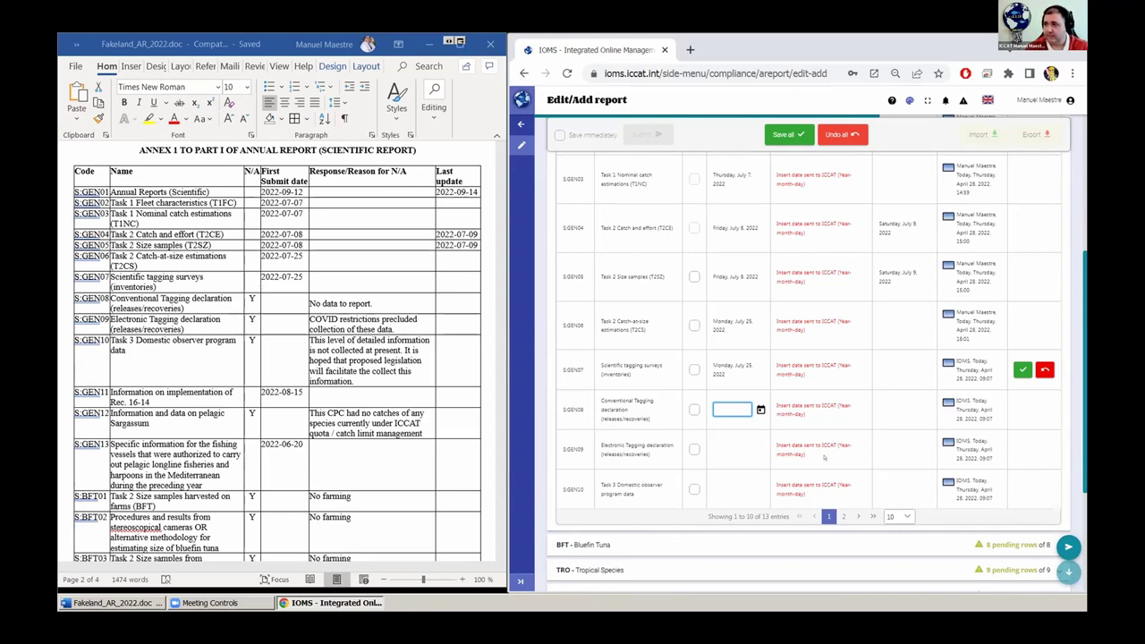
{"action": "left_click", "coordinate": [694, 410]}
{"action": "scroll", "coordinate": [716, 385], "scroll_direction": "down", "scroll_amount": 1}
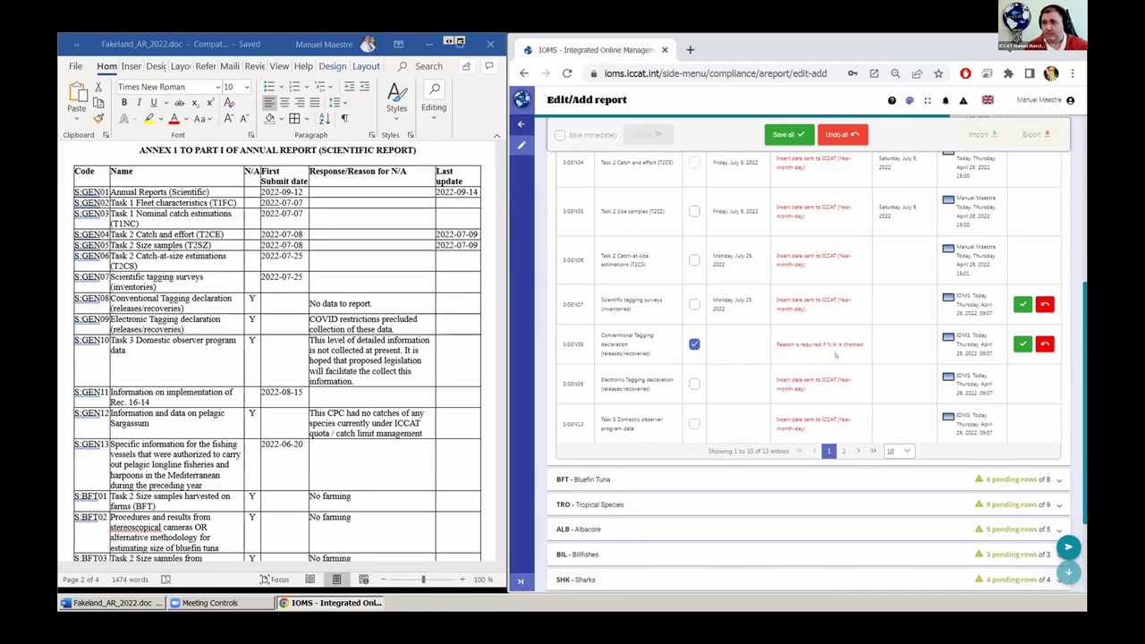
{"action": "left_click", "coordinate": [396, 307]}
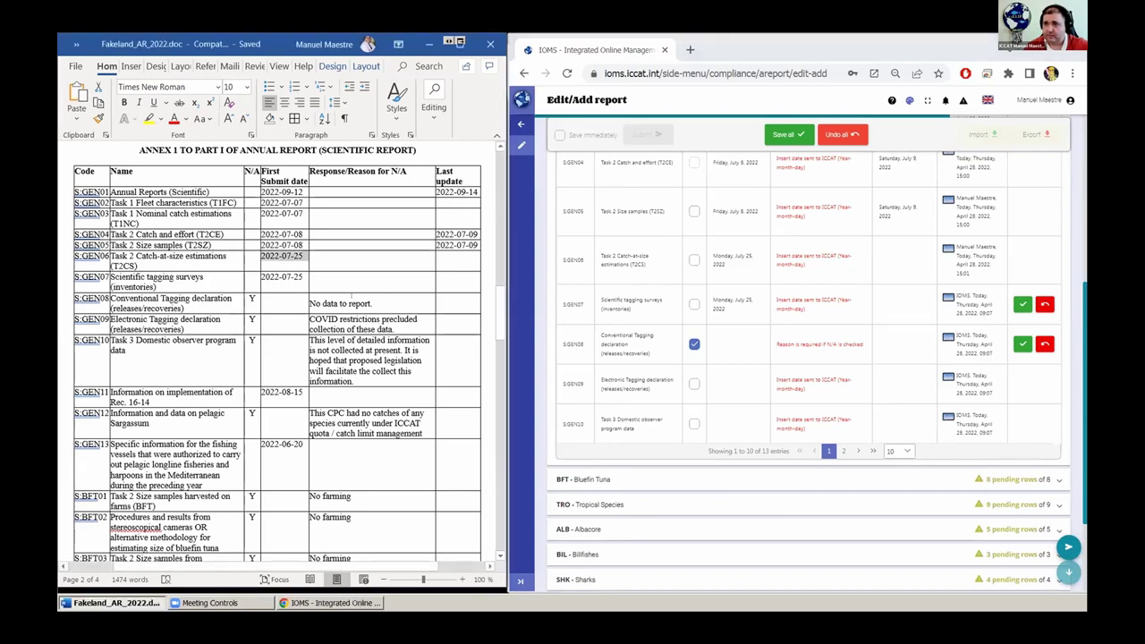
{"action": "left_click_drag", "start_coordinate": [397, 307], "coordinate": [311, 297]}
{"action": "key", "text": "ctrl+c"}
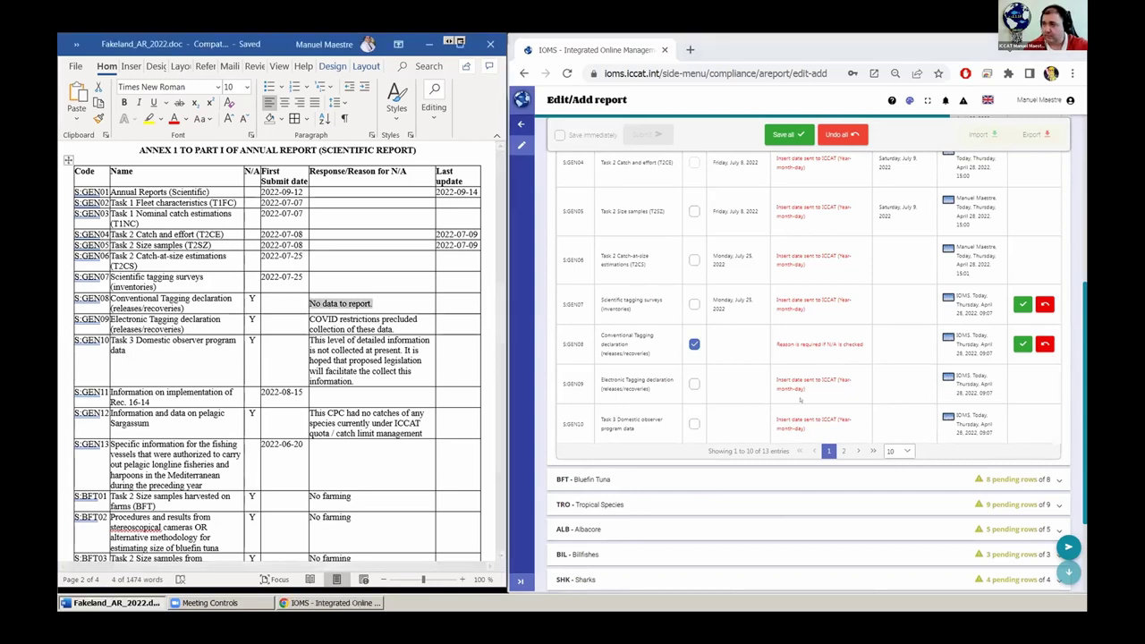
{"action": "left_click", "coordinate": [817, 347]}
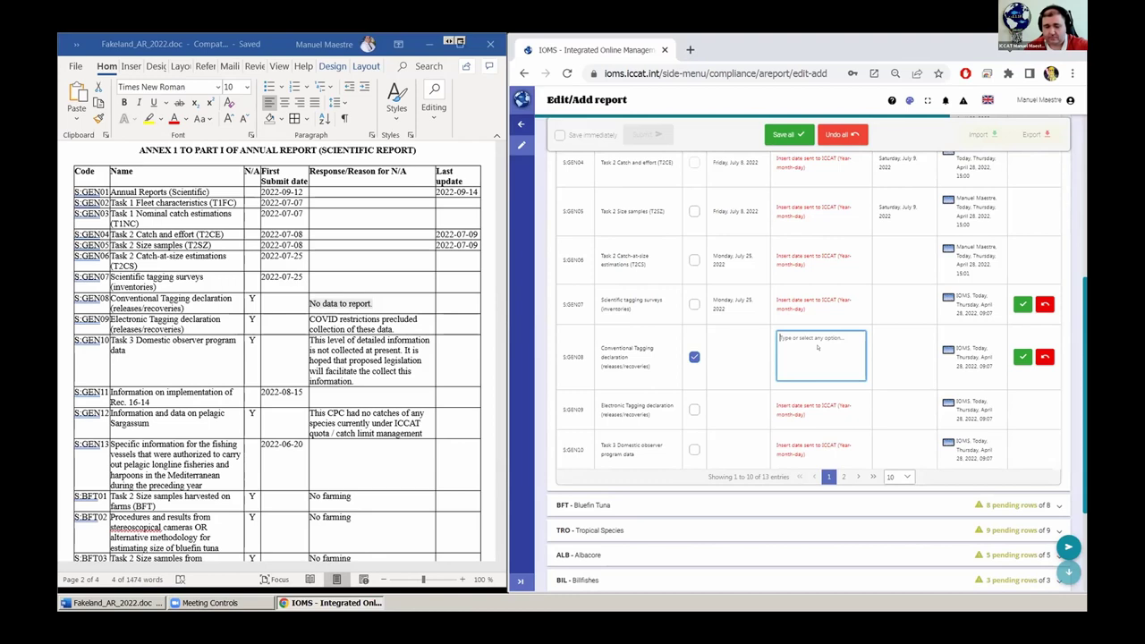
{"action": "key", "text": "ctrl+v"}
{"action": "left_click", "coordinate": [732, 365]}
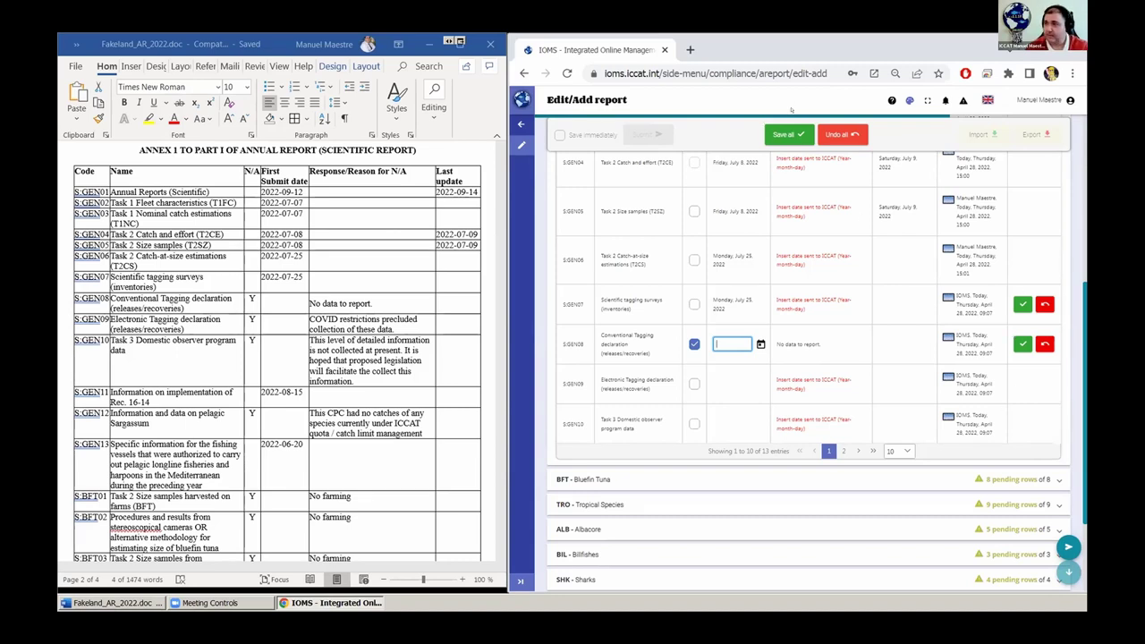
{"action": "left_click", "coordinate": [782, 139]}
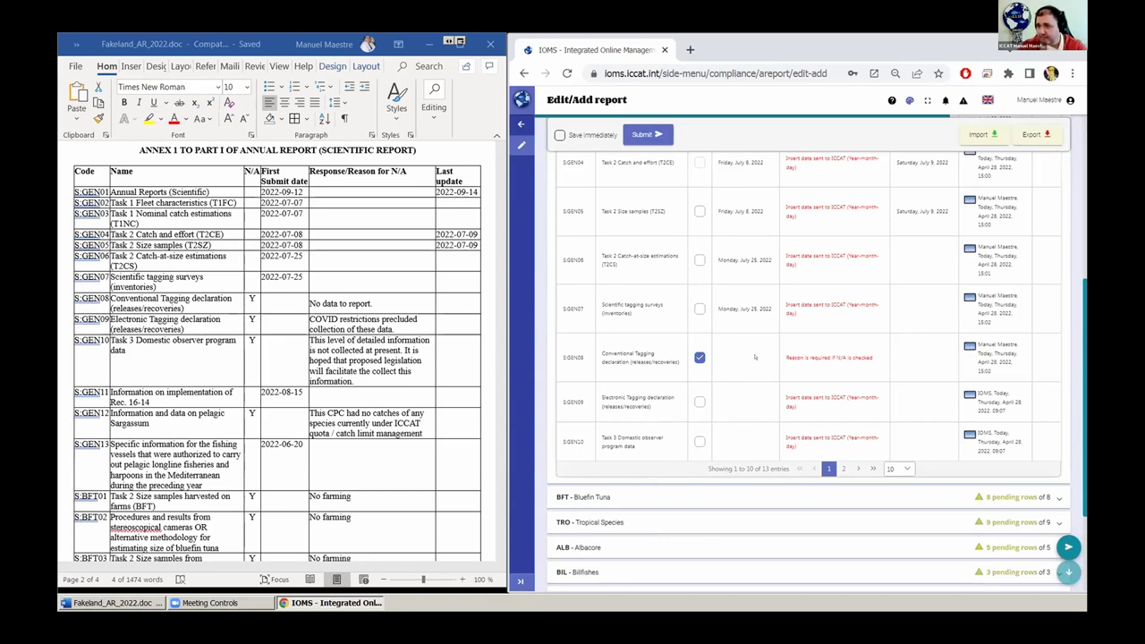
- Mark S:GEN09 as N/A, paste its reason "COVID restrictions precluded collection of these data." from the Word table, and save the row
{"action": "left_click", "coordinate": [252, 328]}
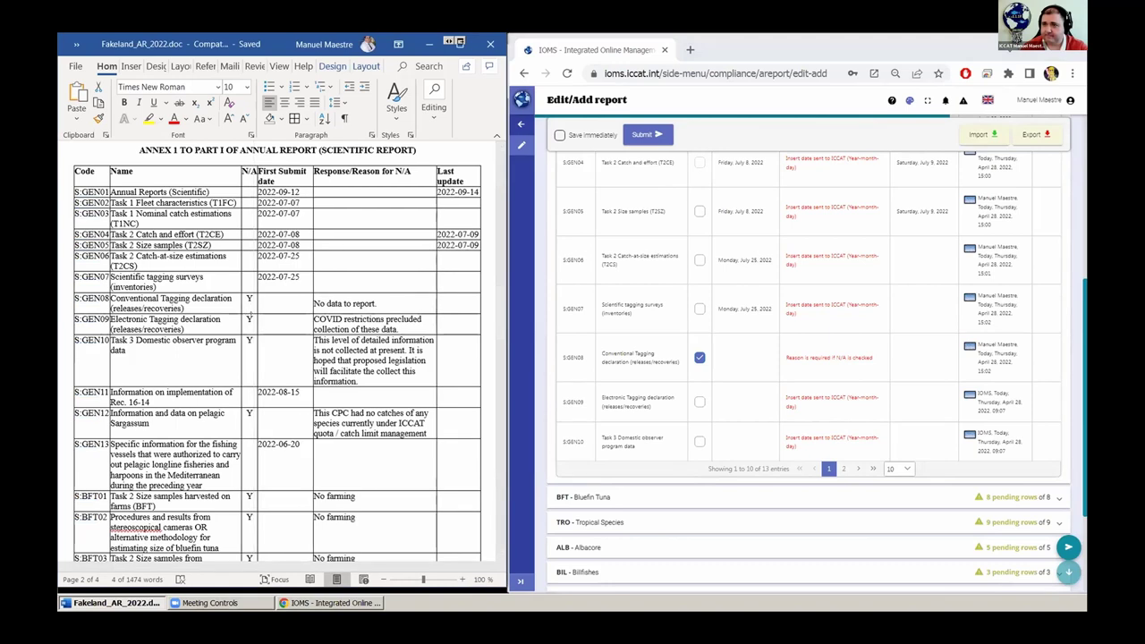
{"action": "left_click", "coordinate": [698, 401]}
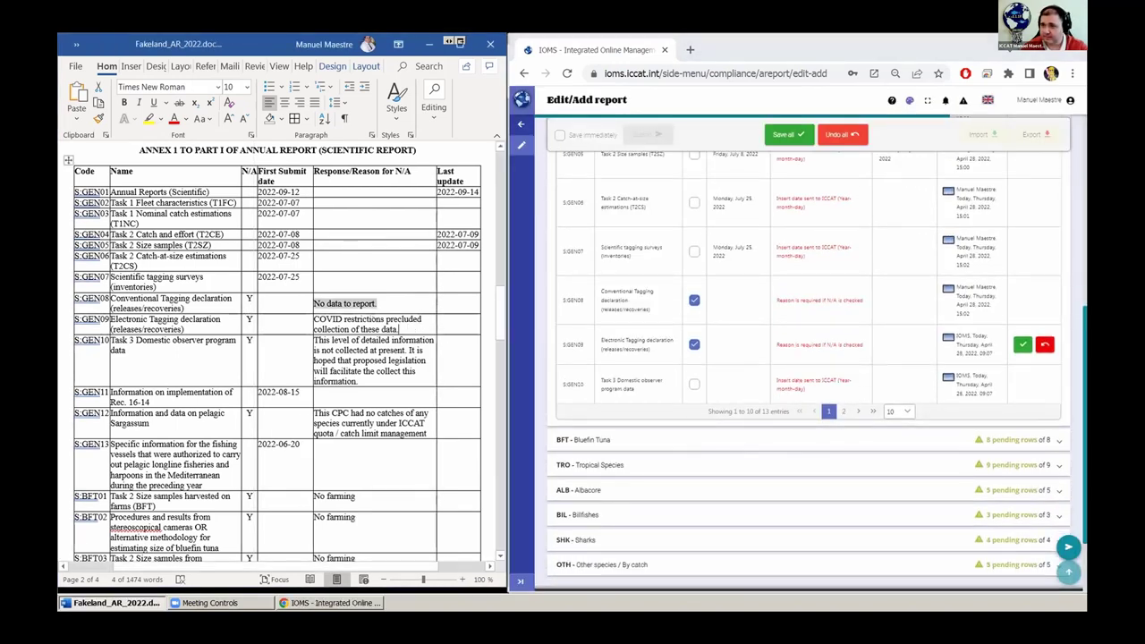
{"action": "left_click_drag", "start_coordinate": [404, 327], "coordinate": [313, 320]}
{"action": "key", "text": "ctrl+c"}
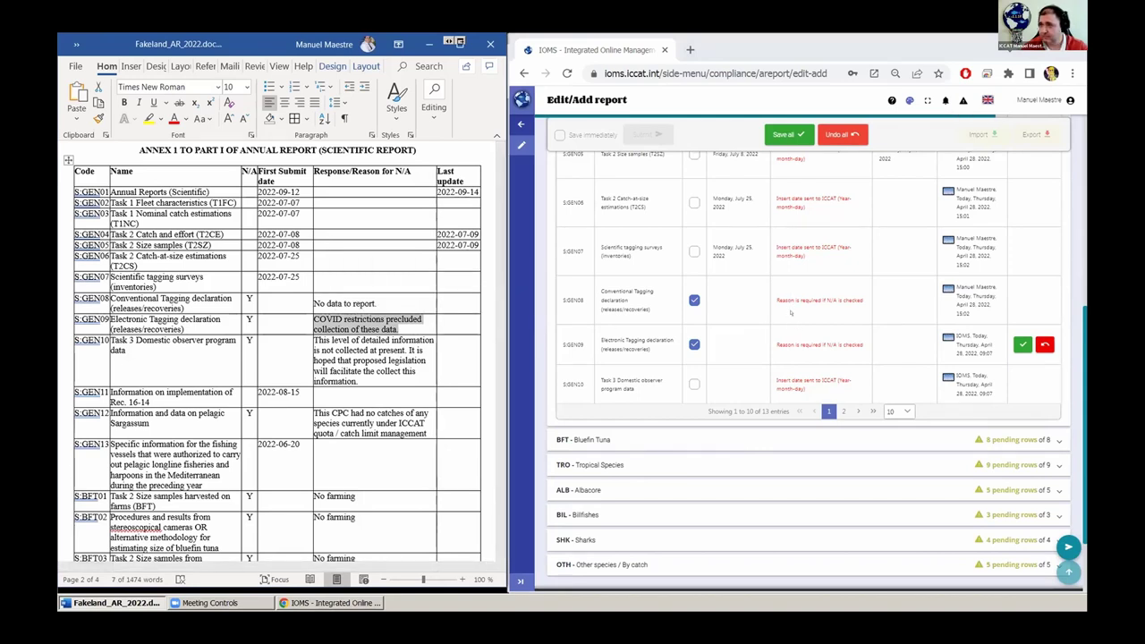
{"action": "left_click", "coordinate": [792, 332]}
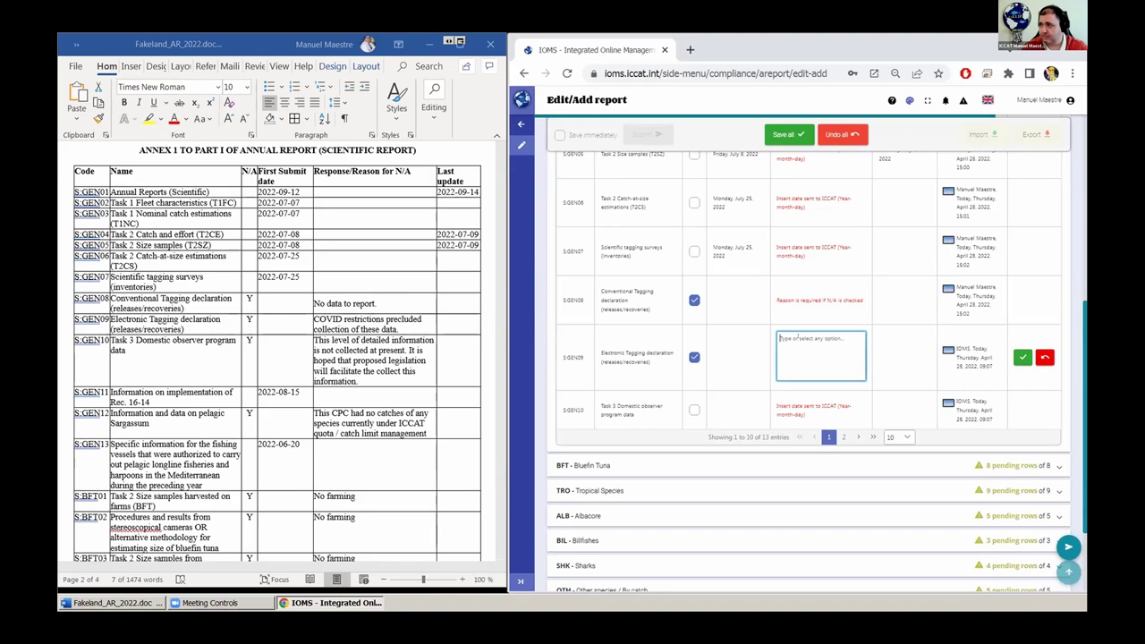
{"action": "key", "text": "ctrl+v"}
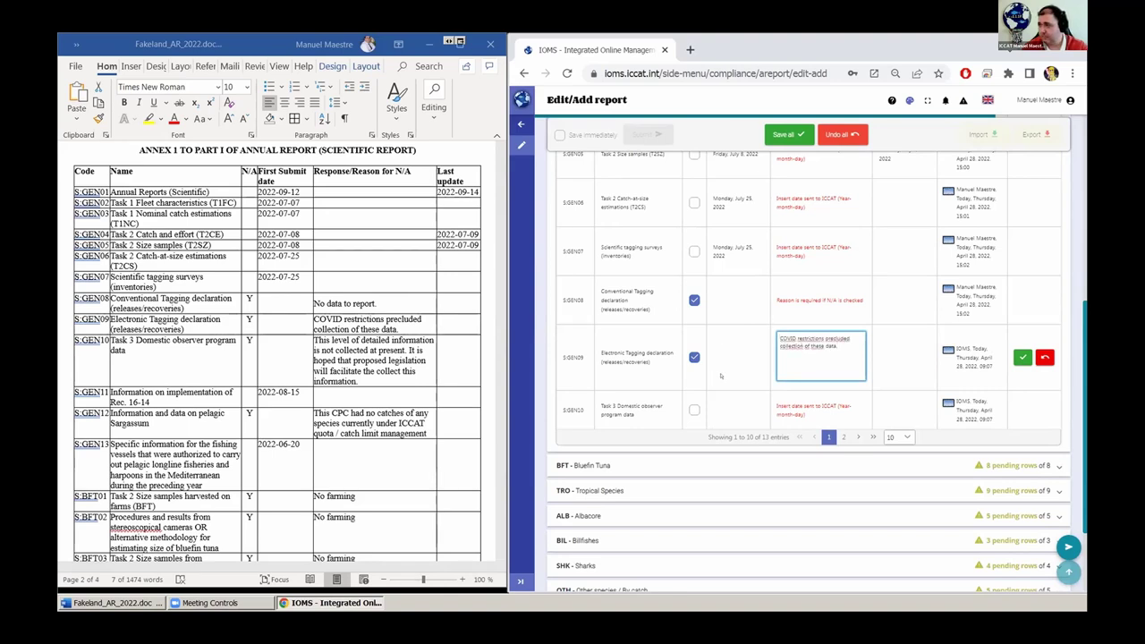
{"action": "key", "text": "Escape"}
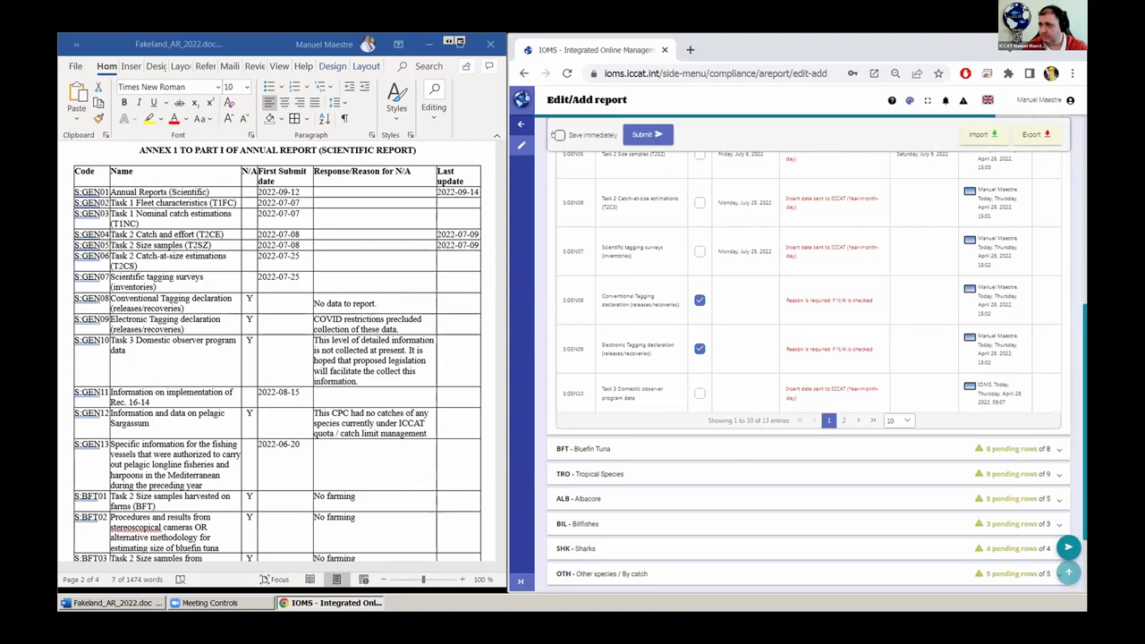
- Turn on immediate saving of row changes and review the general requirement rows
{"action": "scroll", "coordinate": [805, 358], "scroll_direction": "down", "scroll_amount": 2}
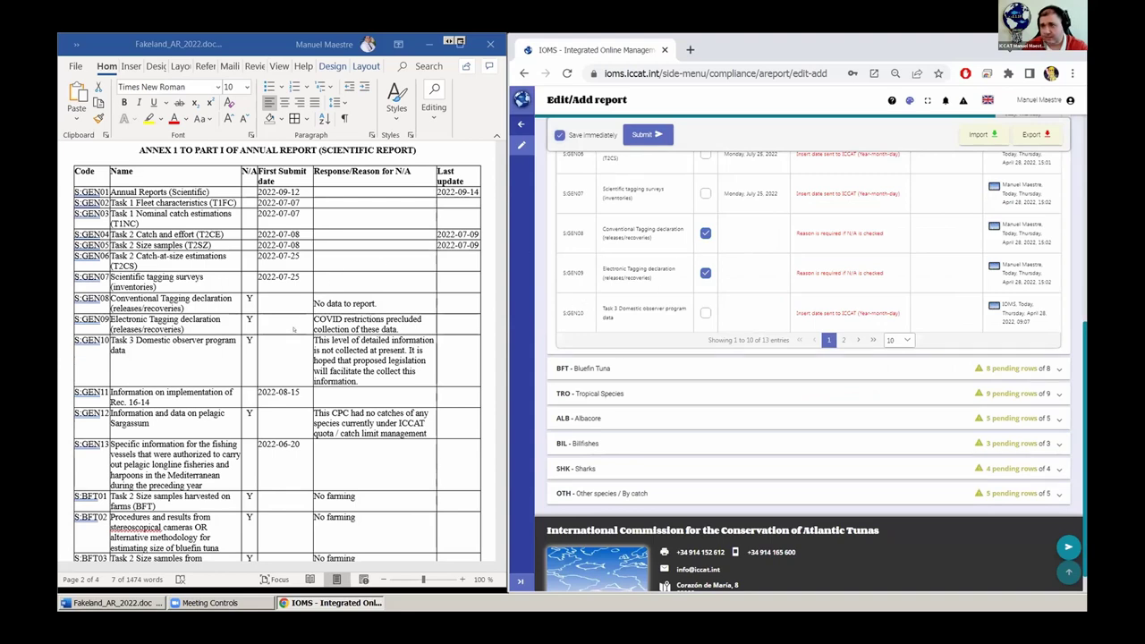
{"action": "scroll", "coordinate": [807, 376], "scroll_direction": "up", "scroll_amount": 3}
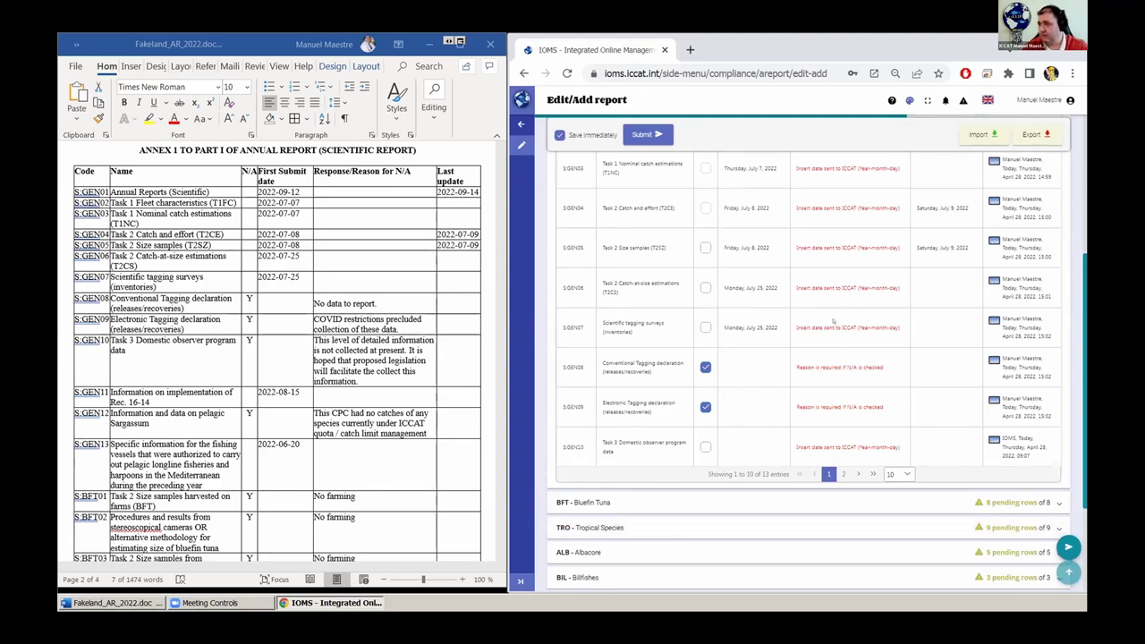
{"action": "scroll", "coordinate": [833, 320], "scroll_direction": "down", "scroll_amount": 1}
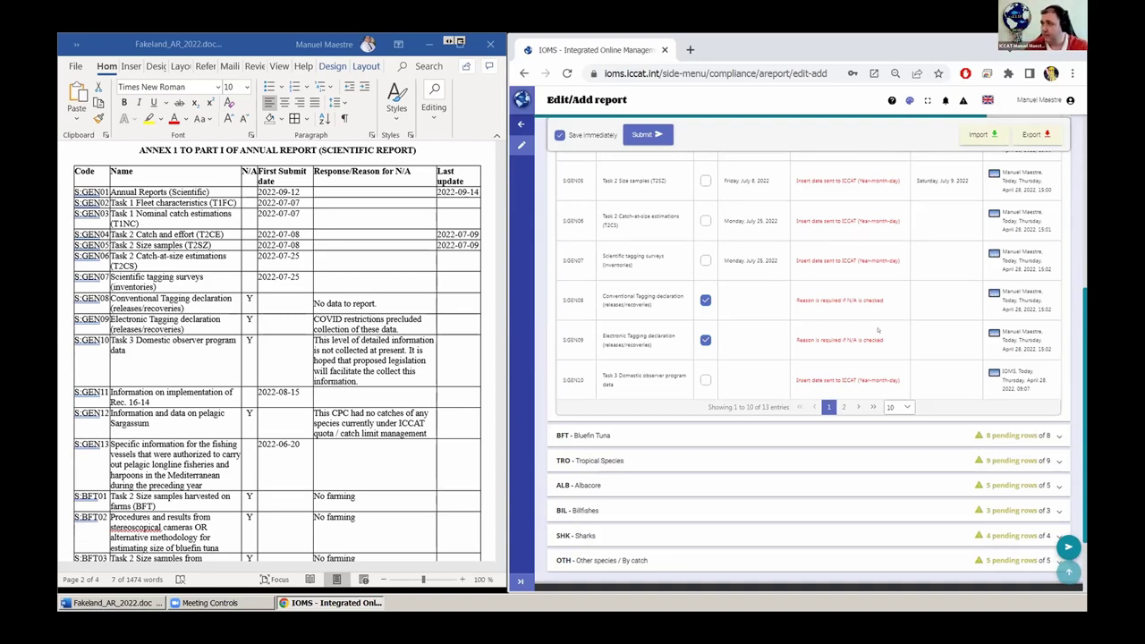
- Export the annual report from IOMS to an Excel file and open the downloaded workbook
{"action": "left_click", "coordinate": [1039, 100]}
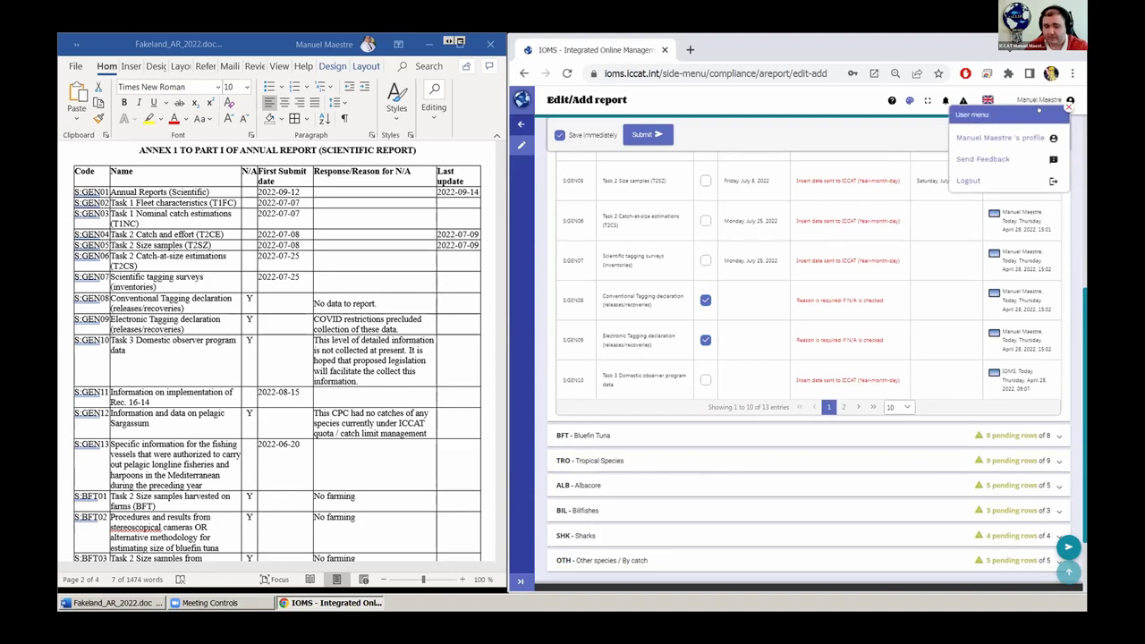
{"action": "left_click", "coordinate": [1039, 102]}
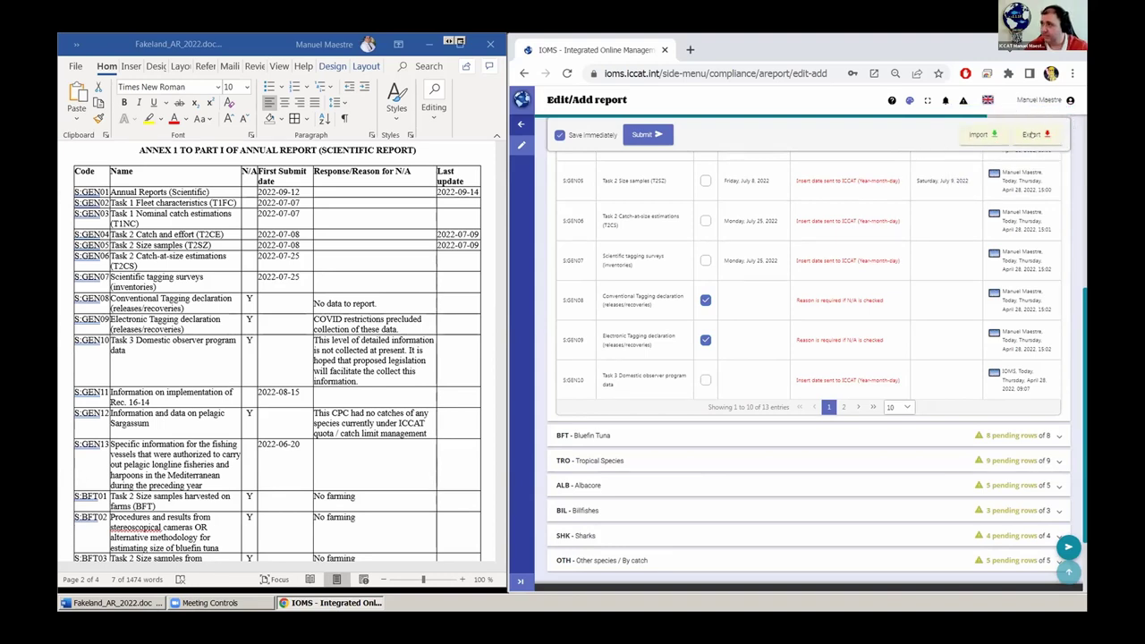
{"action": "left_click", "coordinate": [1031, 134]}
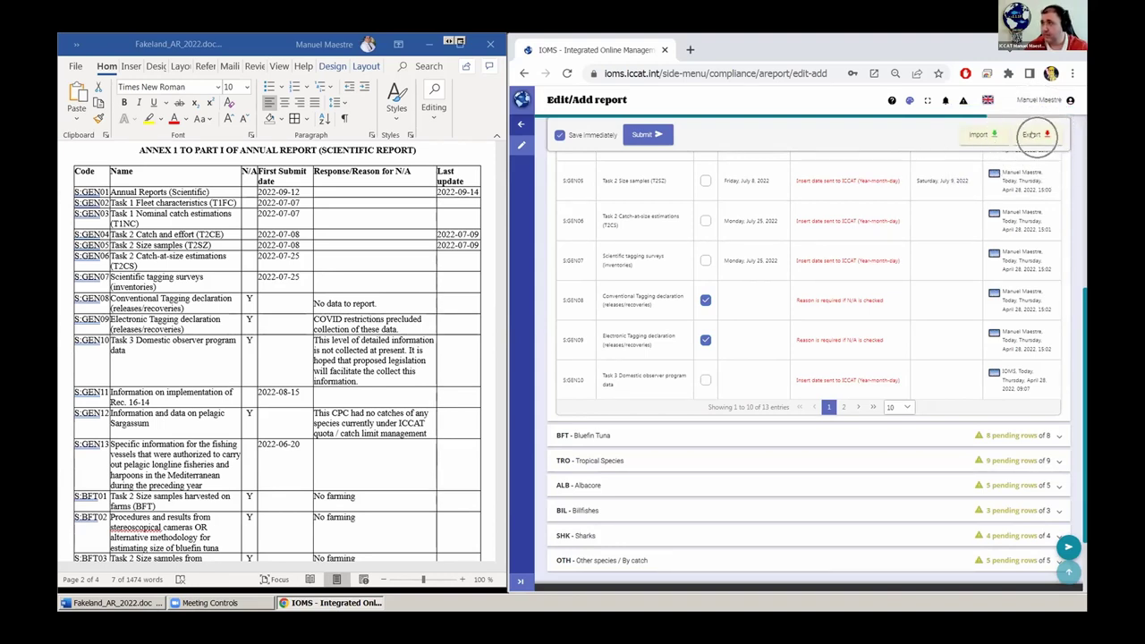
{"action": "left_click", "coordinate": [1032, 134]}
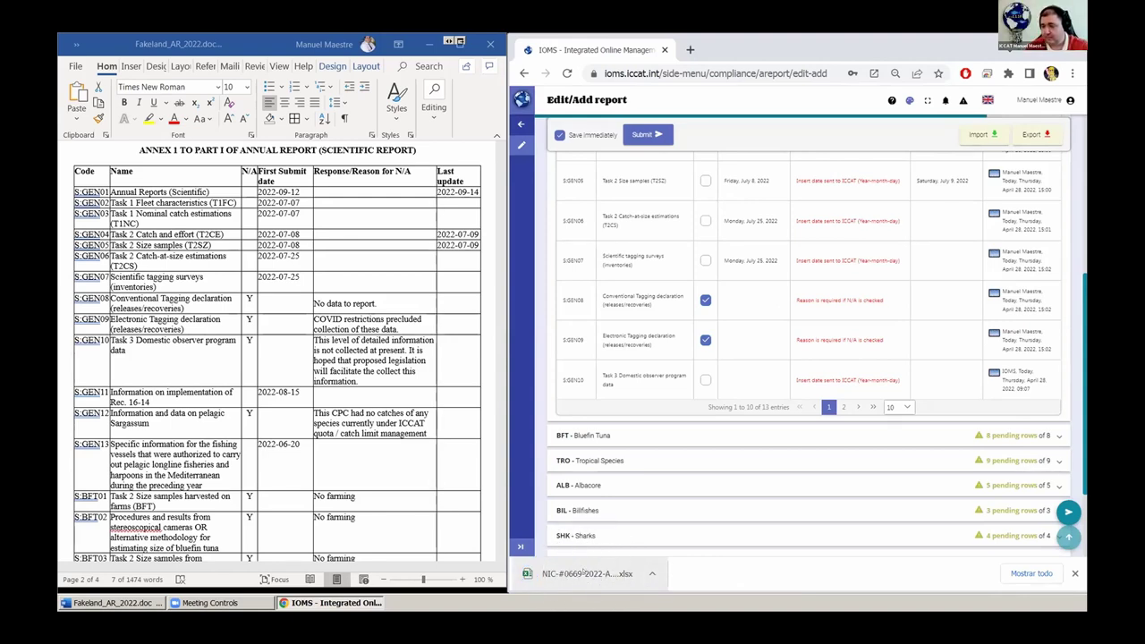
{"action": "left_click", "coordinate": [583, 574]}
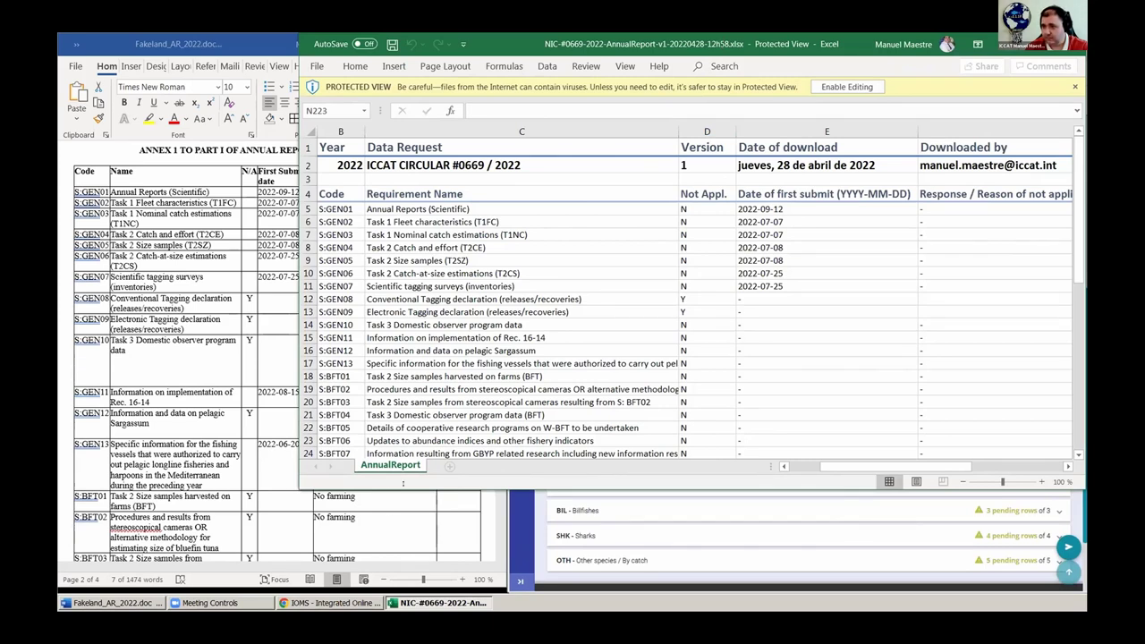
- Enlarge the Excel window to show more rows and enable editing of the protected workbook
{"action": "left_click_drag", "start_coordinate": [403, 483], "coordinate": [403, 583]}
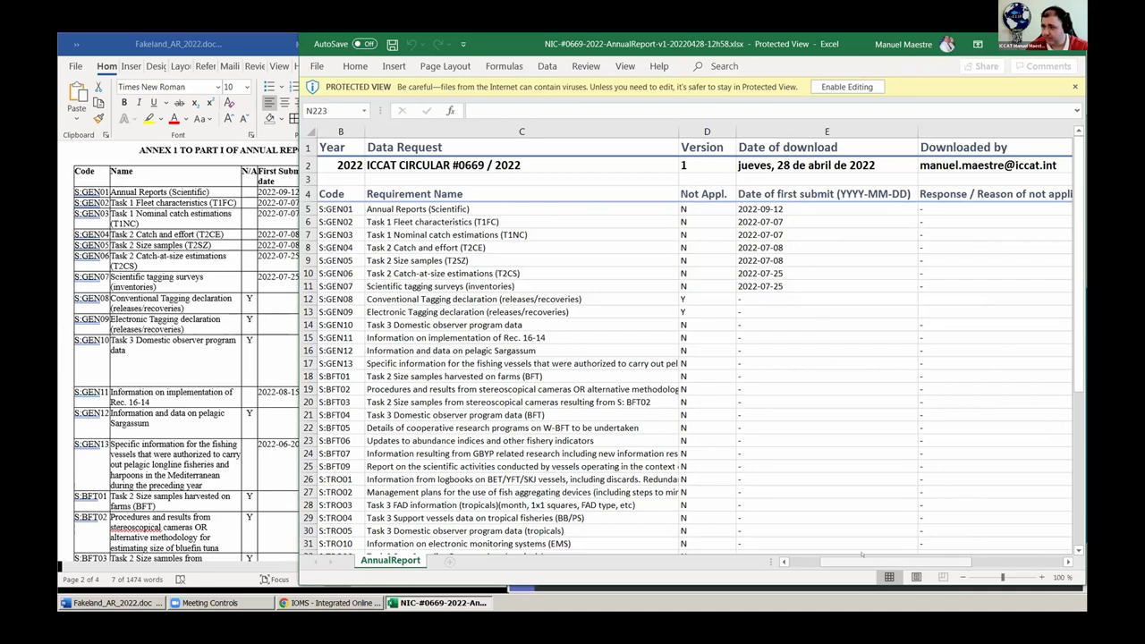
{"action": "mouse_move", "coordinate": [852, 561]}
{"action": "left_mouse_down"}
{"action": "mouse_move", "coordinate": [926, 561]}
{"action": "mouse_move", "coordinate": [866, 562]}
{"action": "left_mouse_up"}
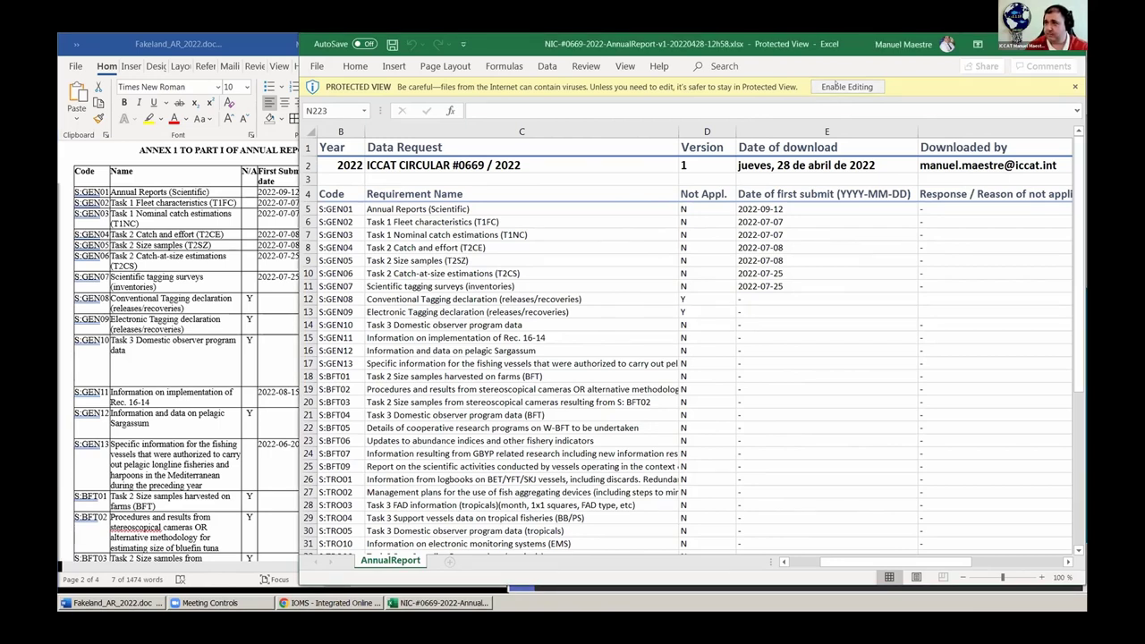
{"action": "left_click", "coordinate": [837, 85]}
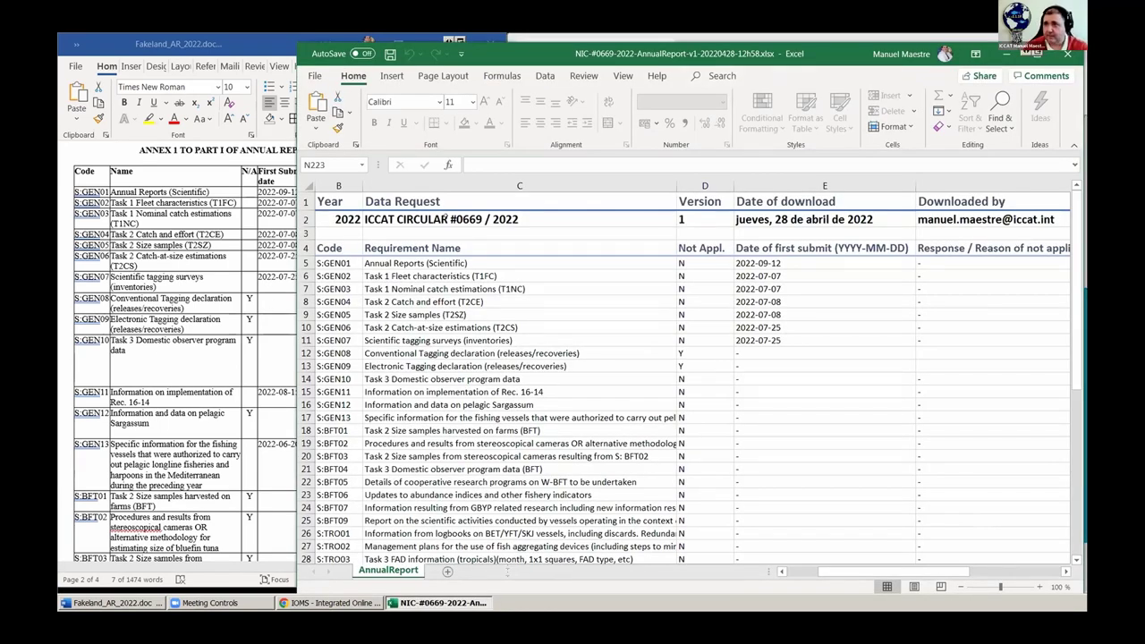
- Examine the exported report's header values: year, data request, version, date of download, downloading account and organization
{"action": "left_click", "coordinate": [358, 218]}
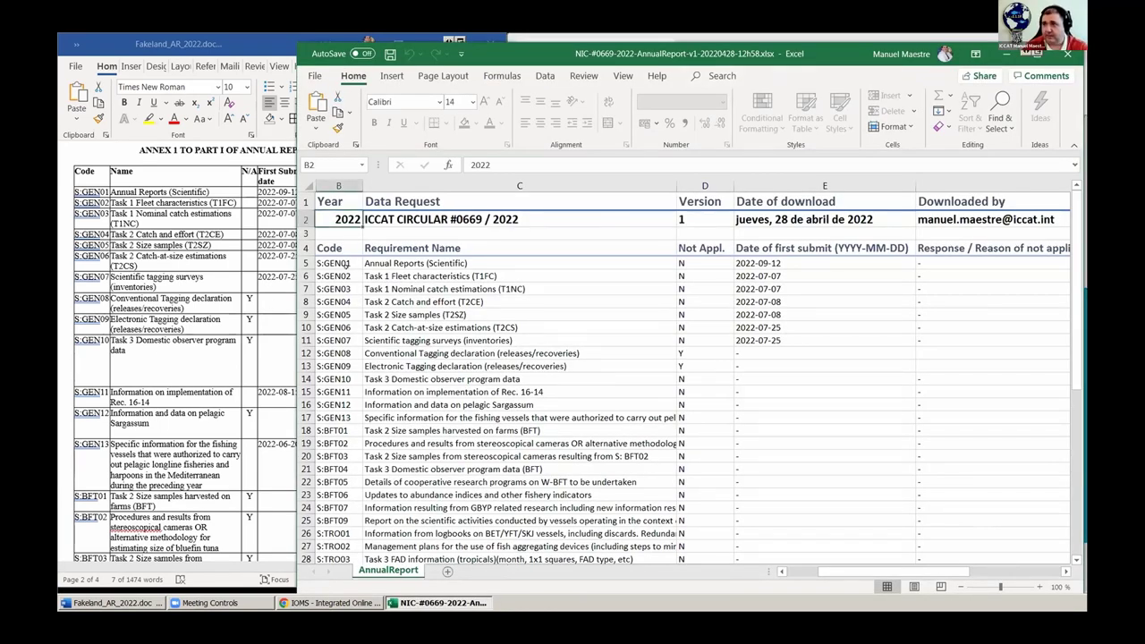
{"action": "left_click", "coordinate": [457, 218]}
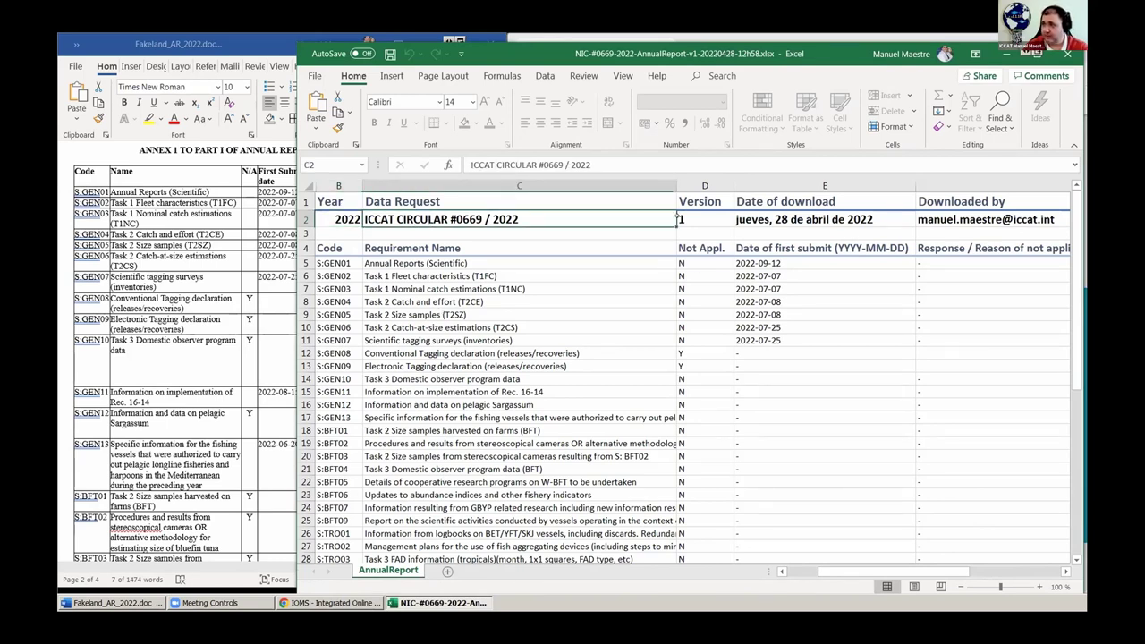
{"action": "left_click", "coordinate": [694, 217]}
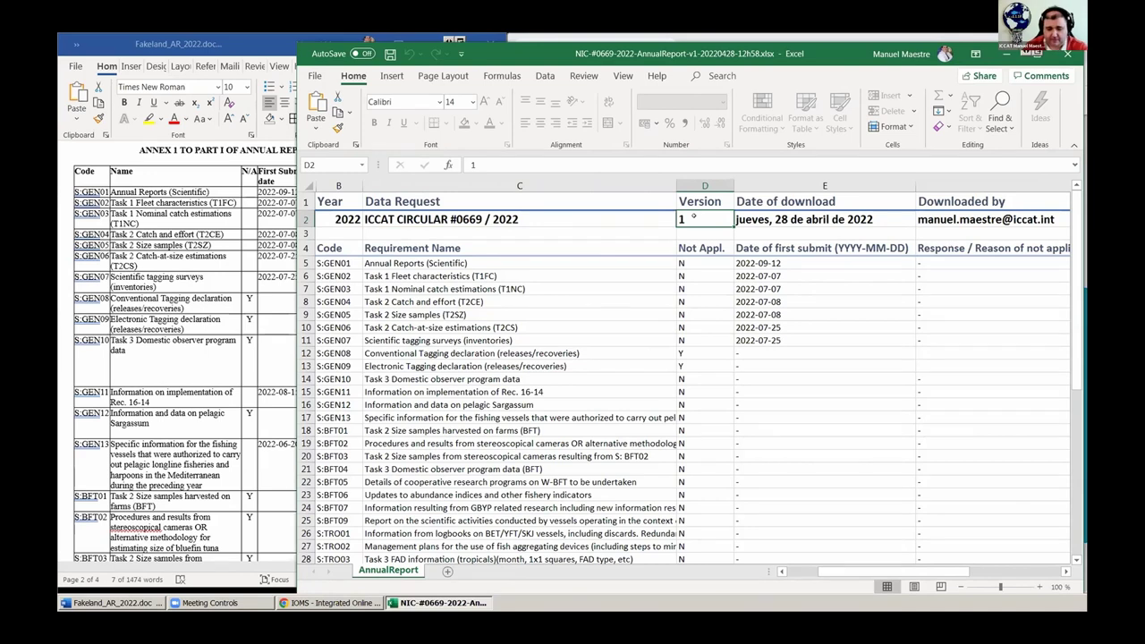
{"action": "left_click", "coordinate": [771, 222]}
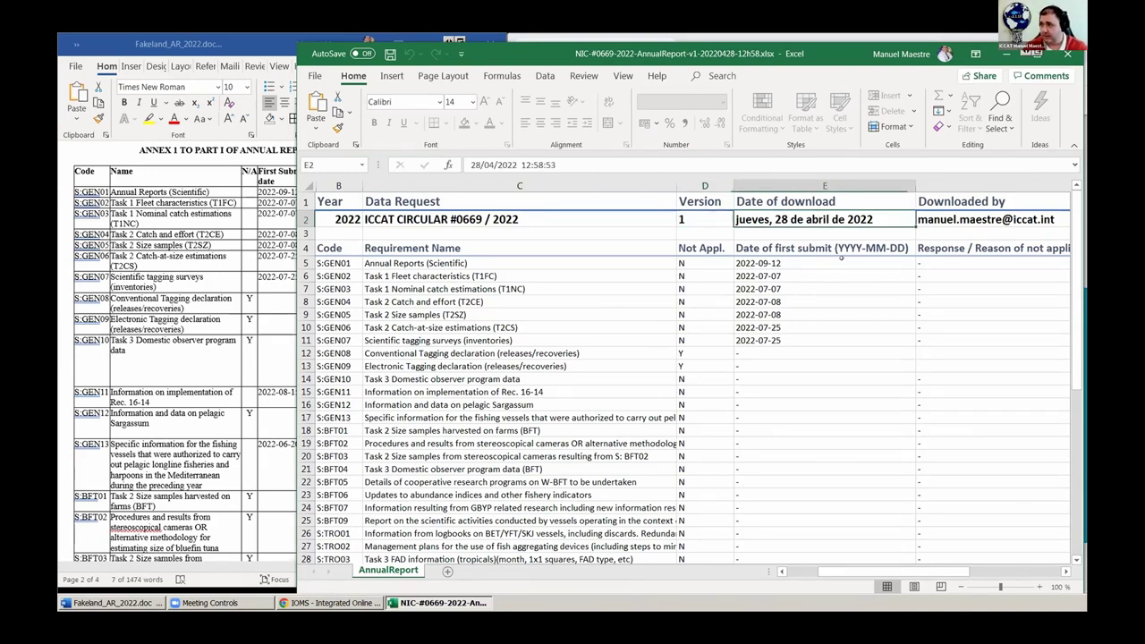
{"action": "key", "text": "Right"}
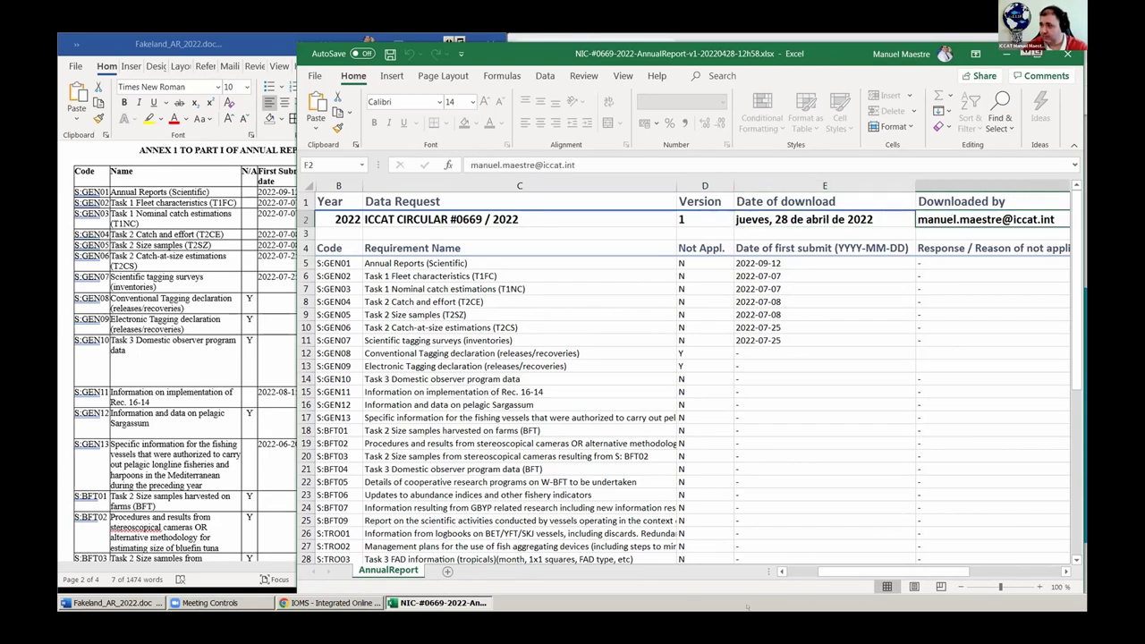
{"action": "left_click_drag", "start_coordinate": [841, 580], "coordinate": [894, 566]}
{"action": "key", "text": "Right"}
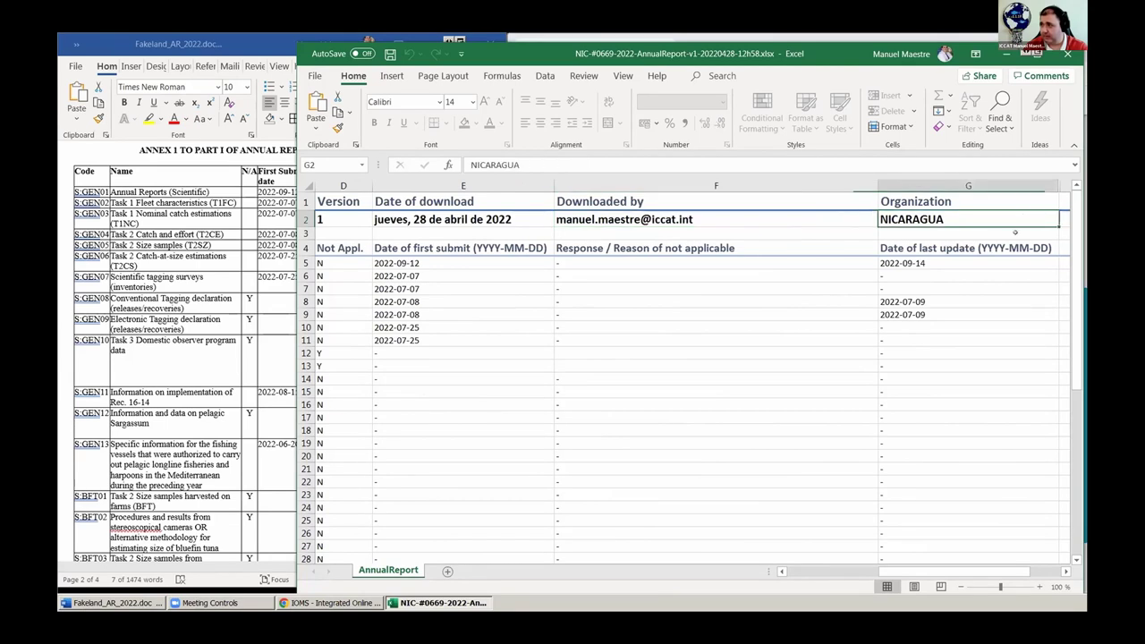
- Examine the requirement columns for not applicable, date of first submit, response or reason, and date of last update
{"action": "scroll", "coordinate": [669, 257], "scroll_direction": "left", "scroll_amount": 3}
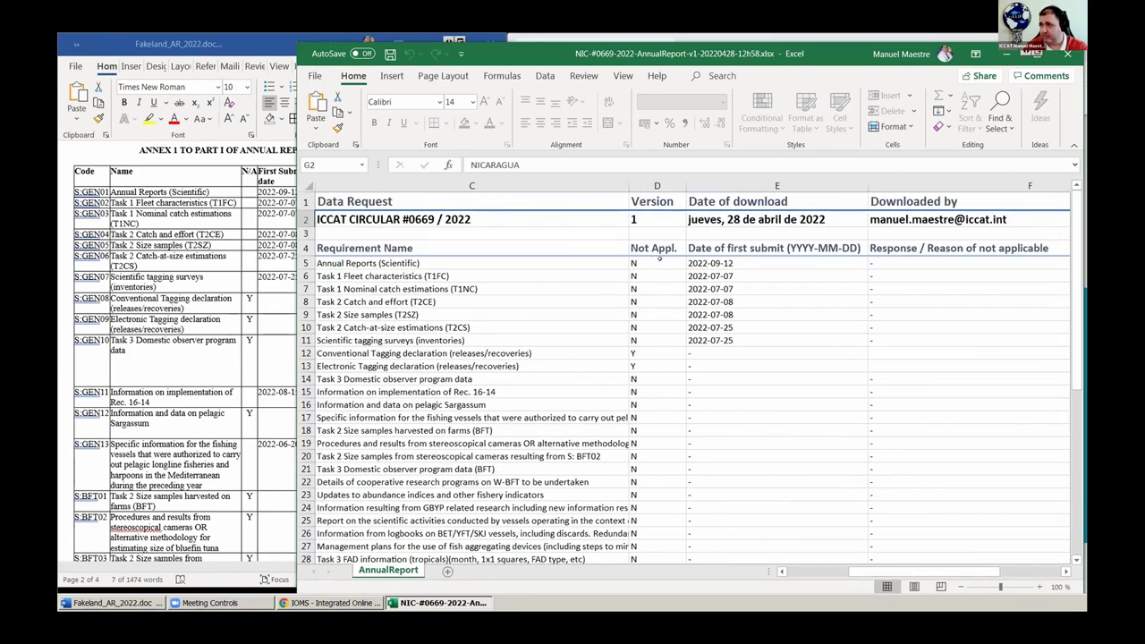
{"action": "left_click", "coordinate": [660, 262]}
{"action": "key", "text": "Right"}
{"action": "key", "text": "Right"}
{"action": "left_click_drag", "start_coordinate": [936, 573], "coordinate": [904, 570]}
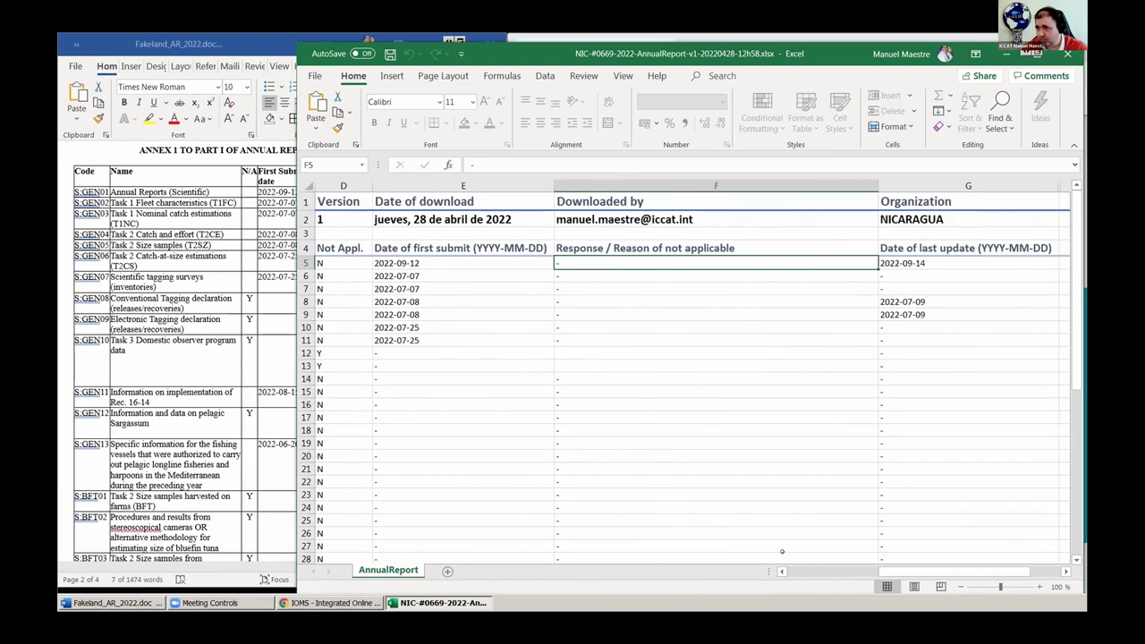
{"action": "left_click", "coordinate": [781, 571]}
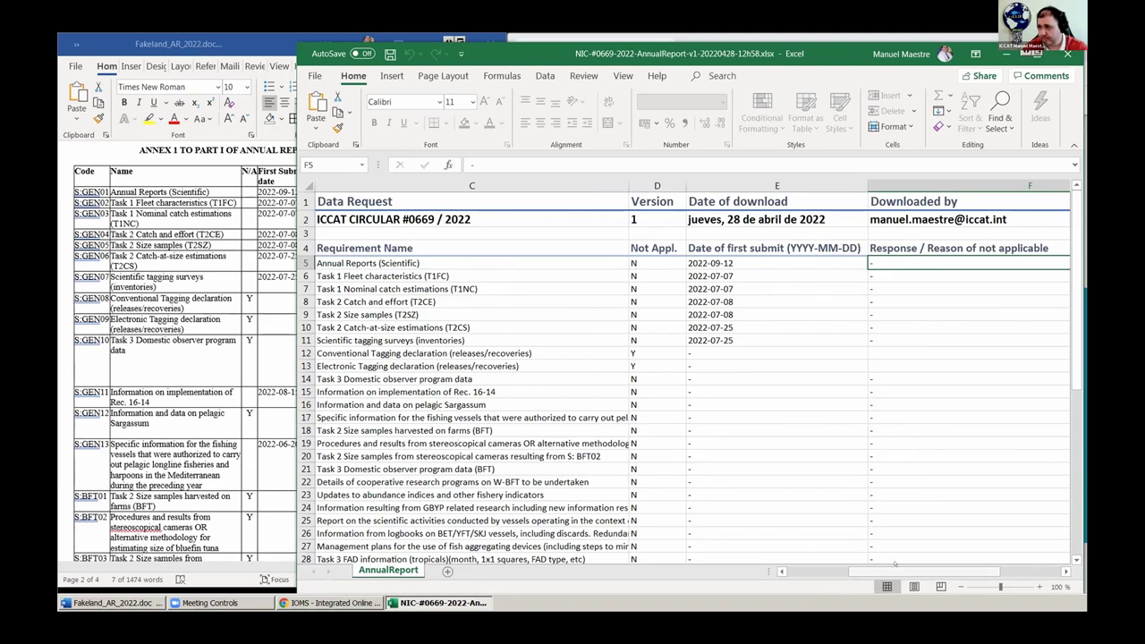
{"action": "left_click_drag", "start_coordinate": [877, 569], "coordinate": [846, 570]}
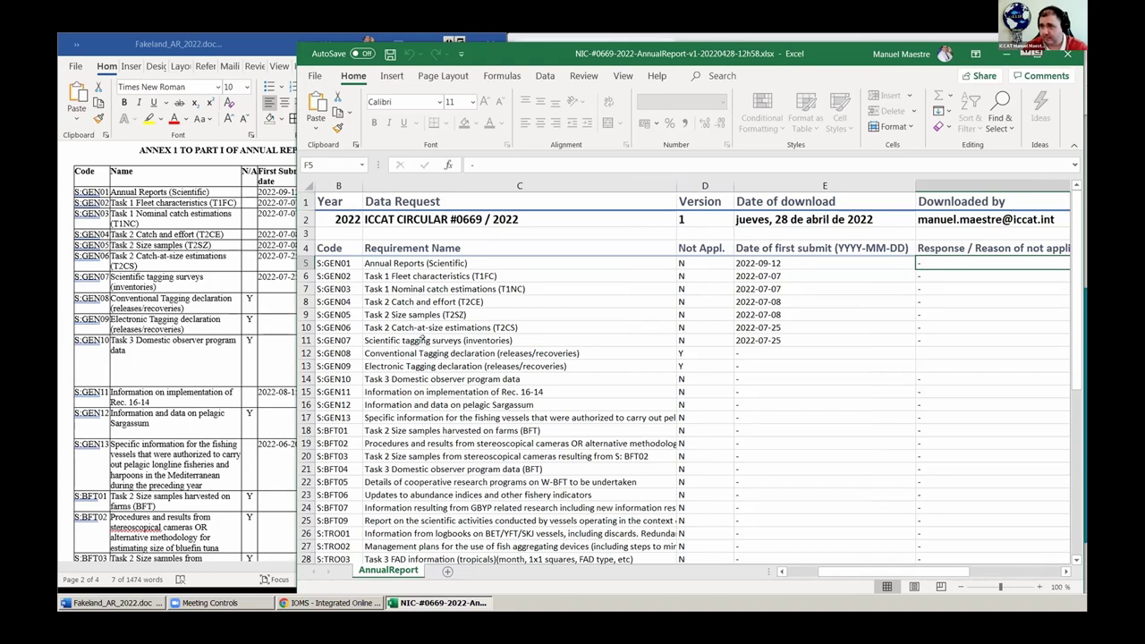
- Zoom the AnnualReport sheet out to 55% and narrow its window to fit beside the Word document
{"action": "scroll", "coordinate": [423, 339], "scroll_direction": "down", "scroll_amount": 3}
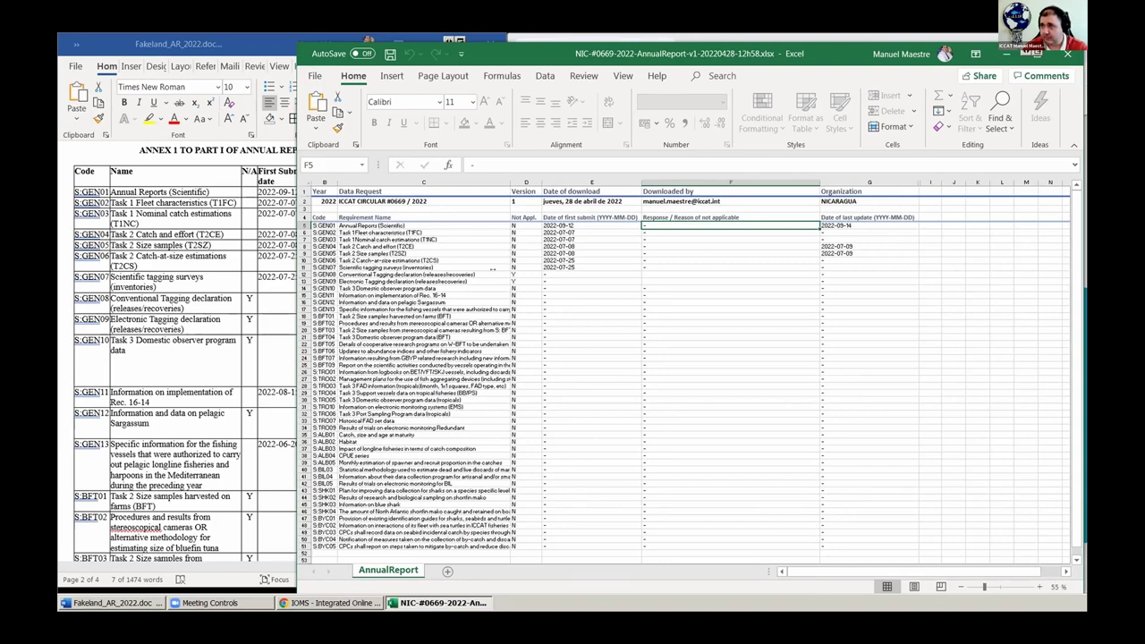
{"action": "left_click_drag", "start_coordinate": [297, 375], "coordinate": [501, 375]}
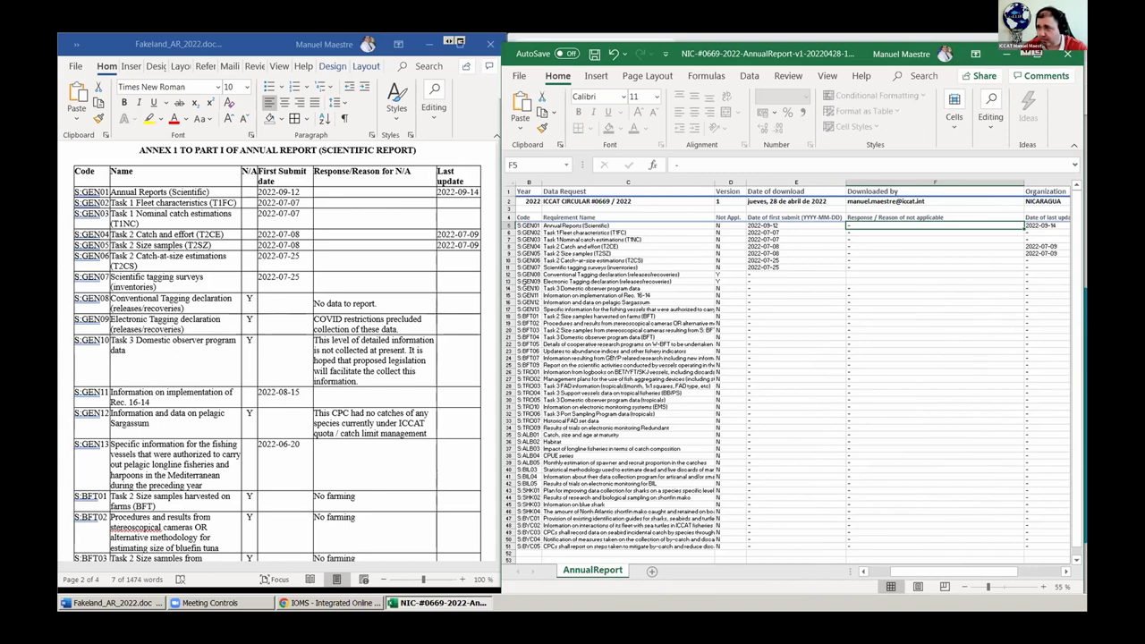
- Set the Not Appl. value of S:GEN10, Task 3 Domestic observer program data, to Y in the workbook
{"action": "left_click", "coordinate": [510, 286]}
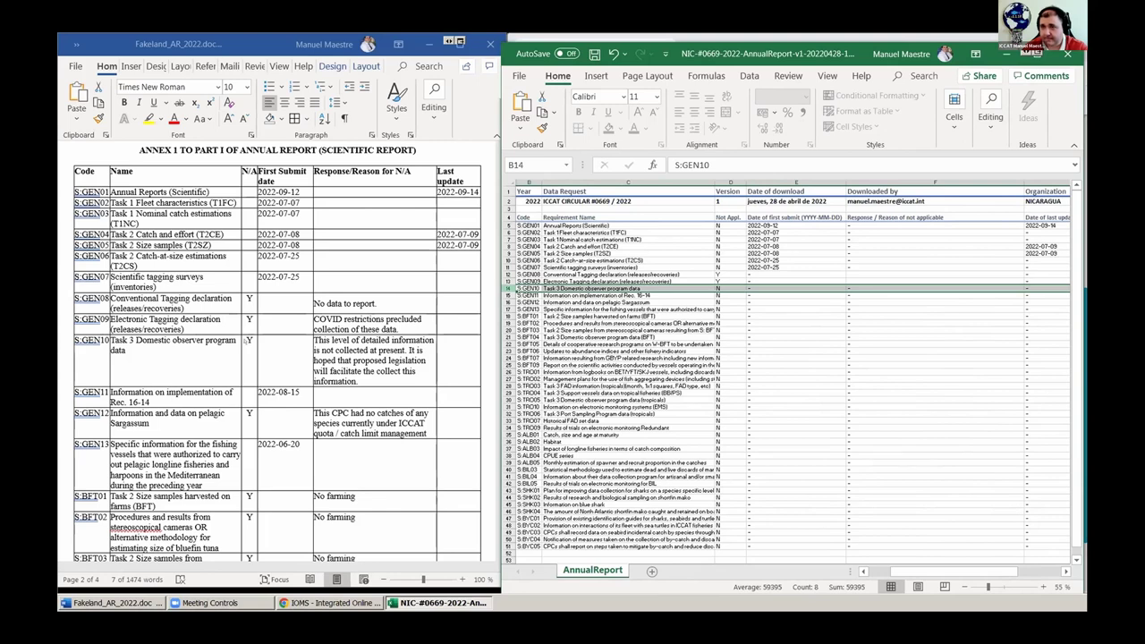
{"action": "triple_click", "coordinate": [367, 324]}
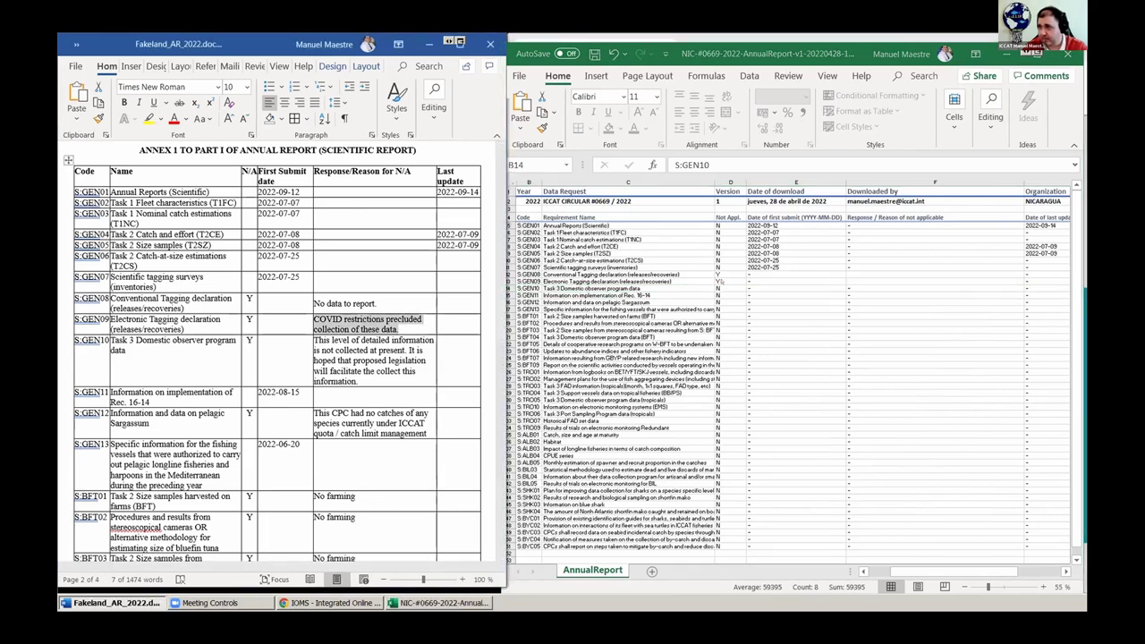
{"action": "key", "text": "alt+Tab"}
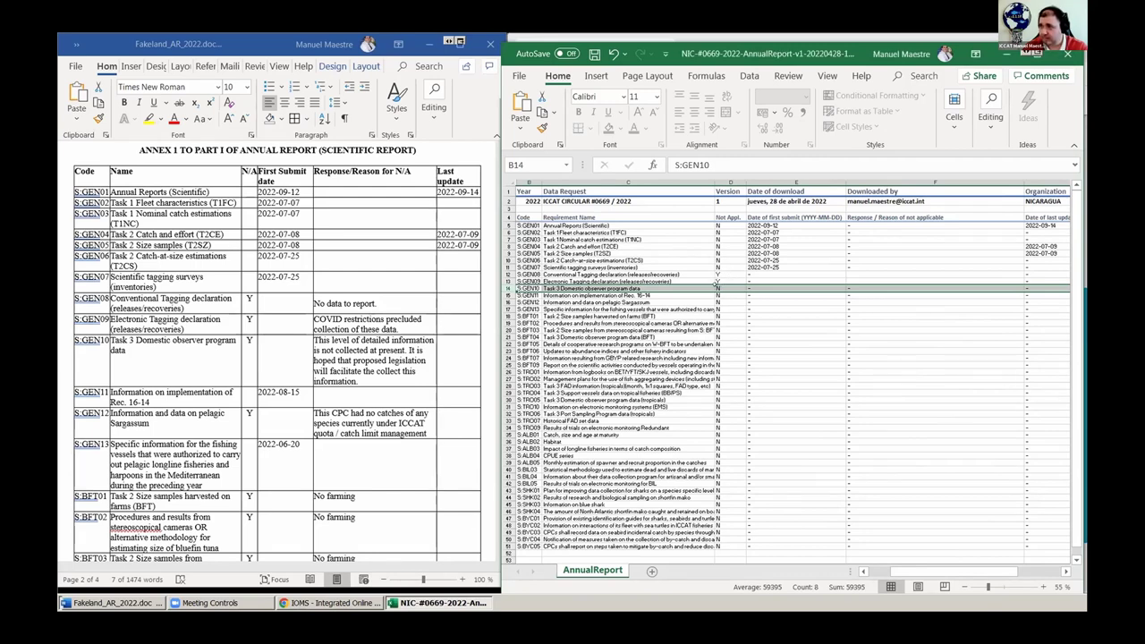
{"action": "left_click", "coordinate": [726, 289]}
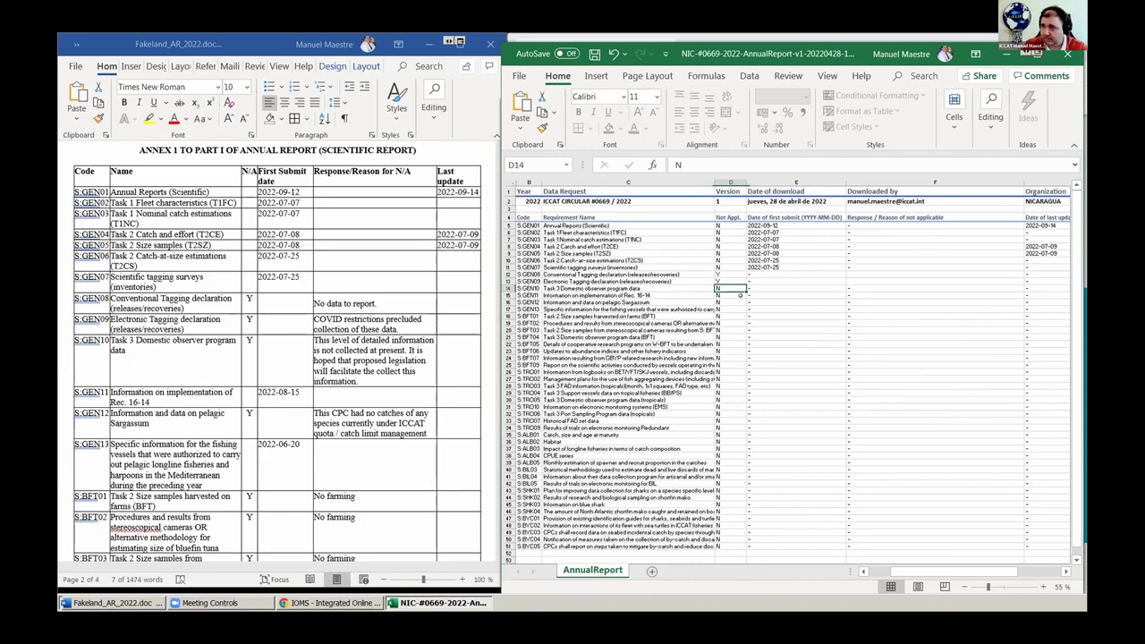
{"action": "type", "text": "Y"}
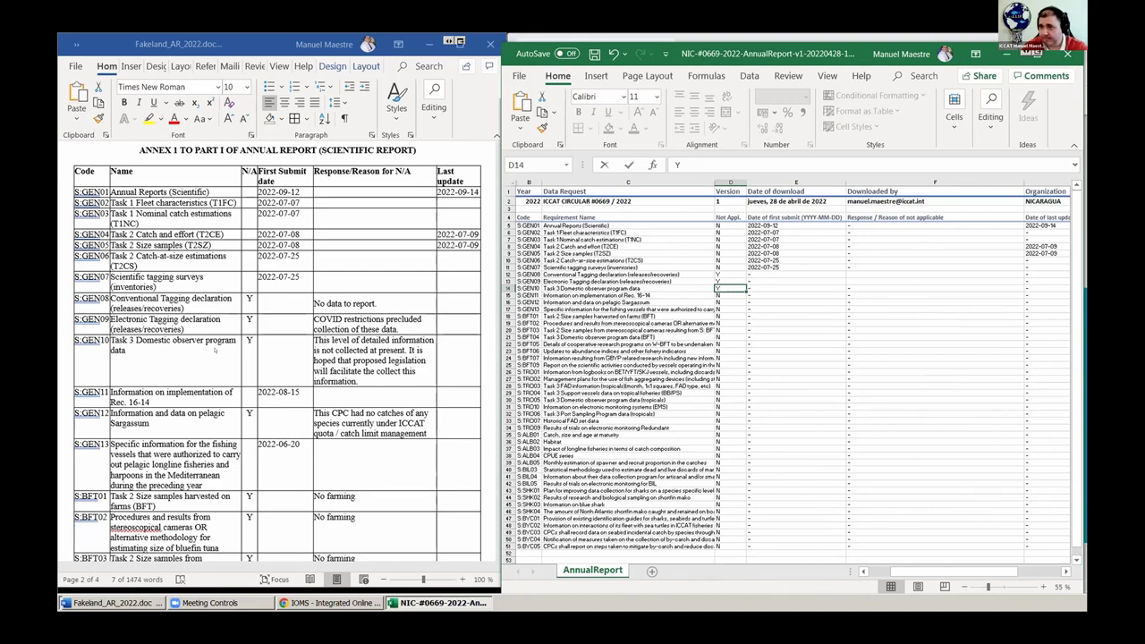
- Copy the S:GEN10 reason, from "This level of detailed information" onward, from the Word table into that requirement's Response / Reason cell in the workbook
{"action": "left_click", "coordinate": [362, 382]}
{"action": "left_click_drag", "start_coordinate": [363, 381], "coordinate": [314, 341]}
{"action": "key", "text": "ctrl+c"}
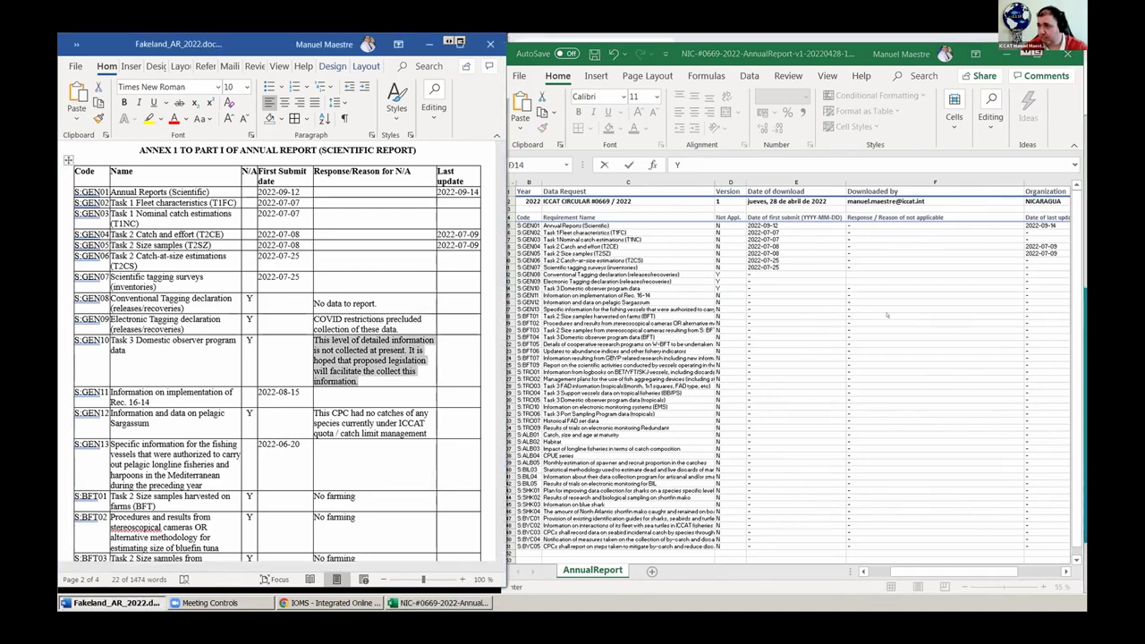
{"action": "left_click", "coordinate": [881, 287]}
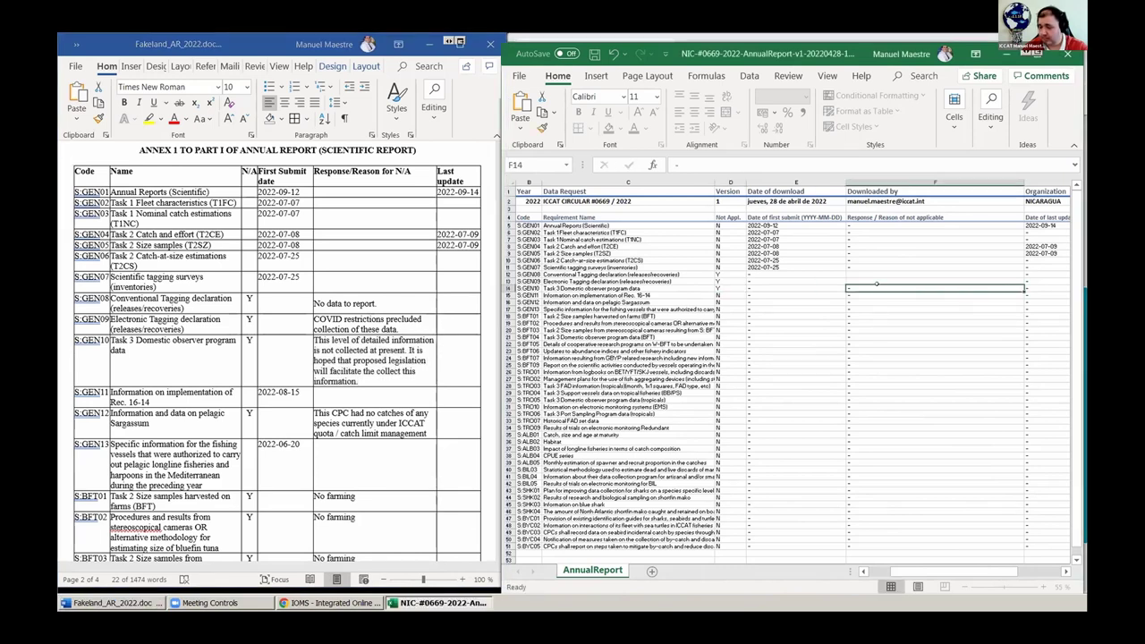
{"action": "key", "text": "ctrl+v"}
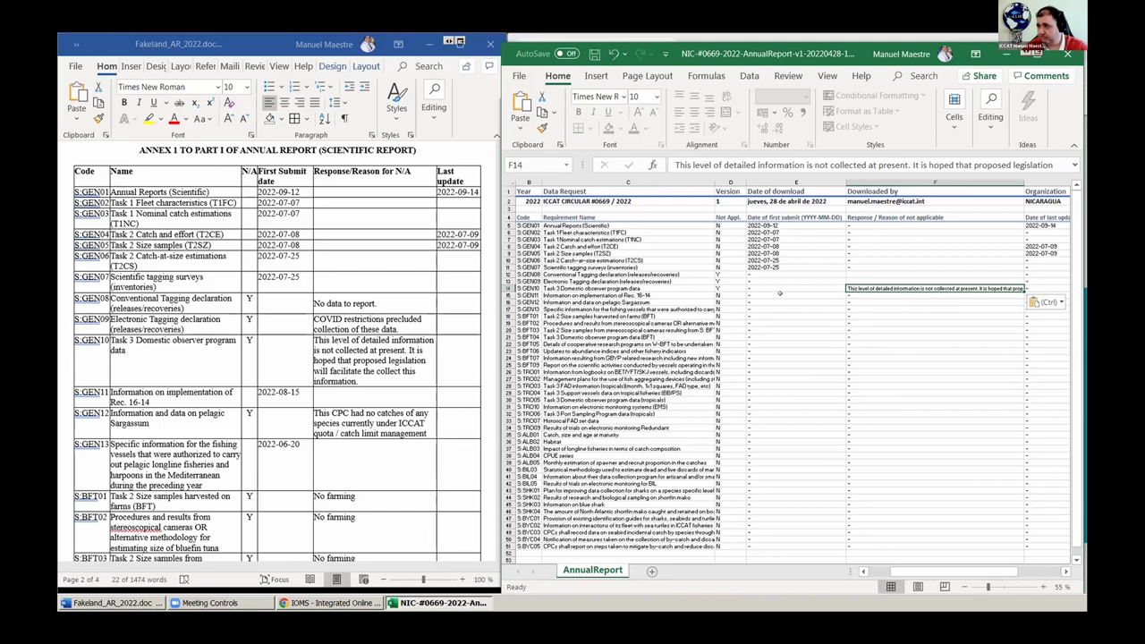
- Copy the S:GEN11 first submit date, 2022-08-15, from the Word table into that requirement's date of first submit in the workbook
{"action": "double_click", "coordinate": [279, 392]}
{"action": "key", "text": "ctrl+c"}
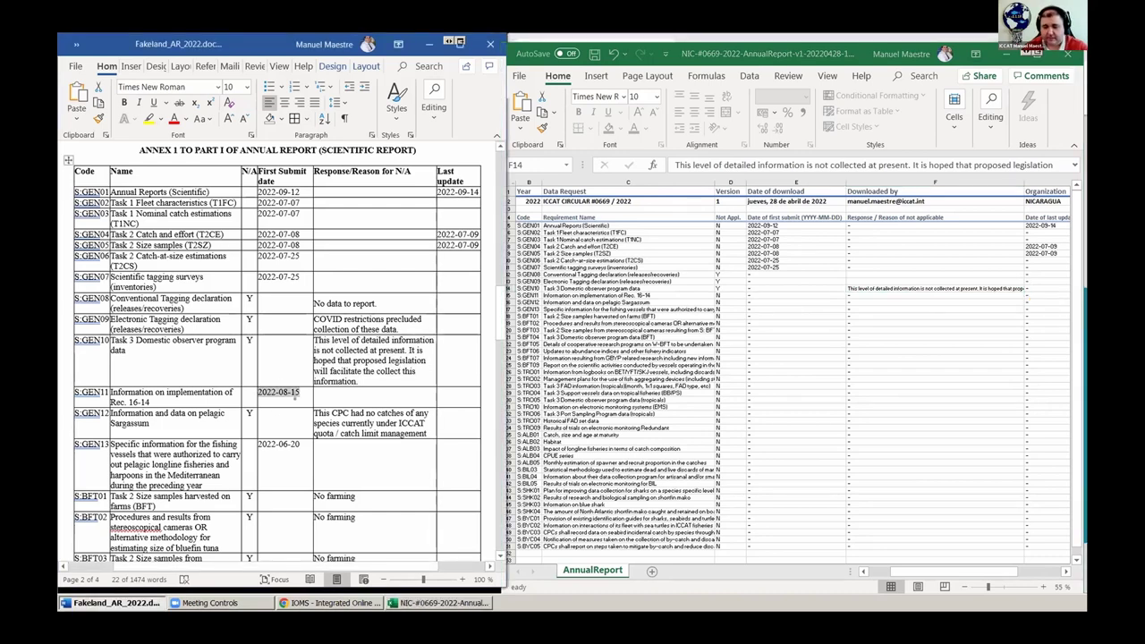
{"action": "key", "text": "alt+Tab"}
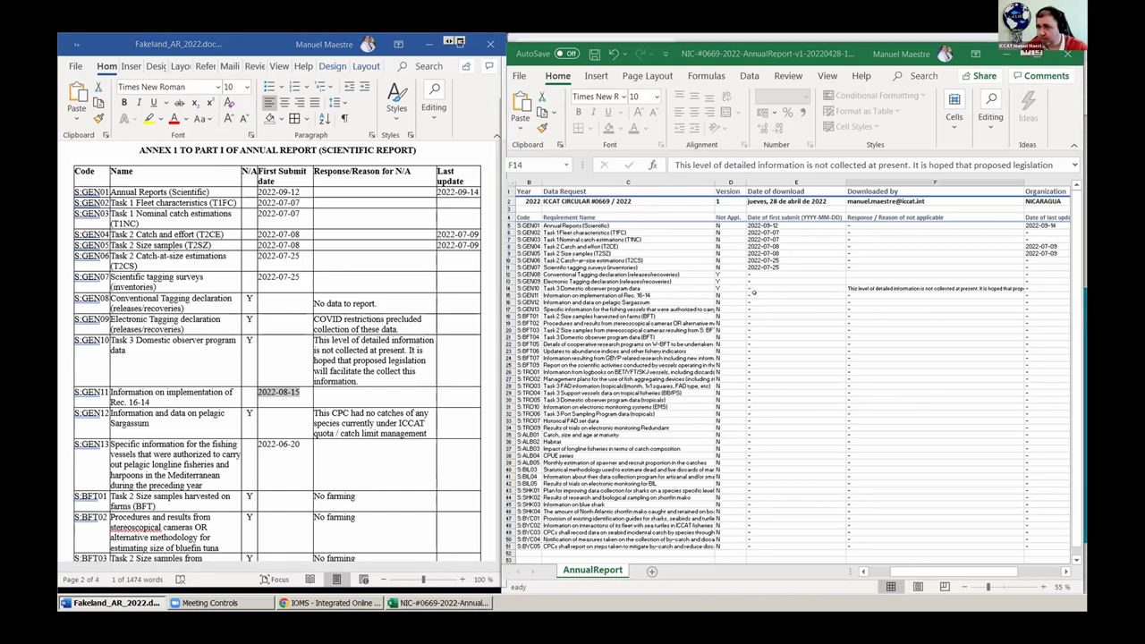
{"action": "left_click", "coordinate": [762, 295]}
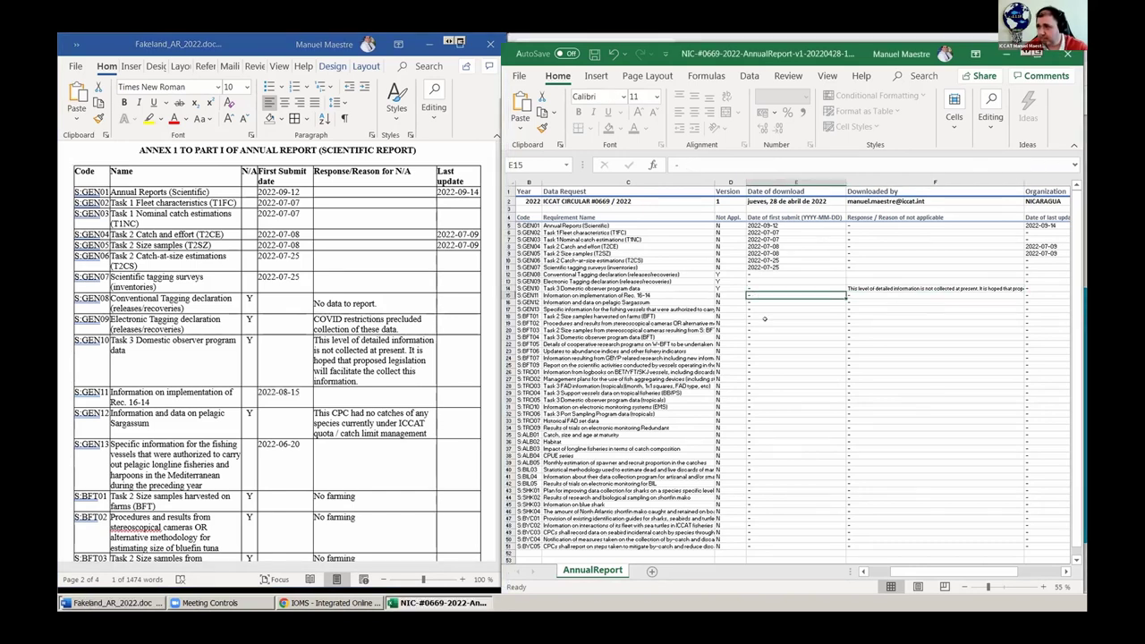
{"action": "key", "text": "ctrl+v"}
{"action": "left_click", "coordinate": [762, 309]}
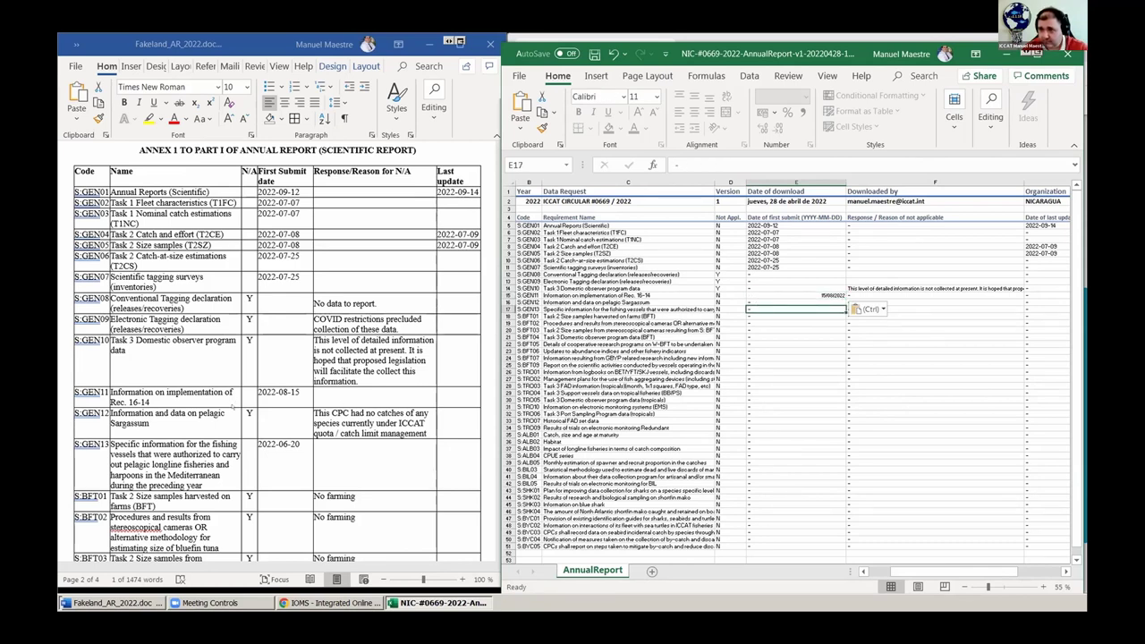
- Set S:GEN12 to Y under Not Appl. and copy in its reason from Word, "This CPC had no catches of any species currently under ICCAT quota"
{"action": "left_click", "coordinate": [249, 413]}
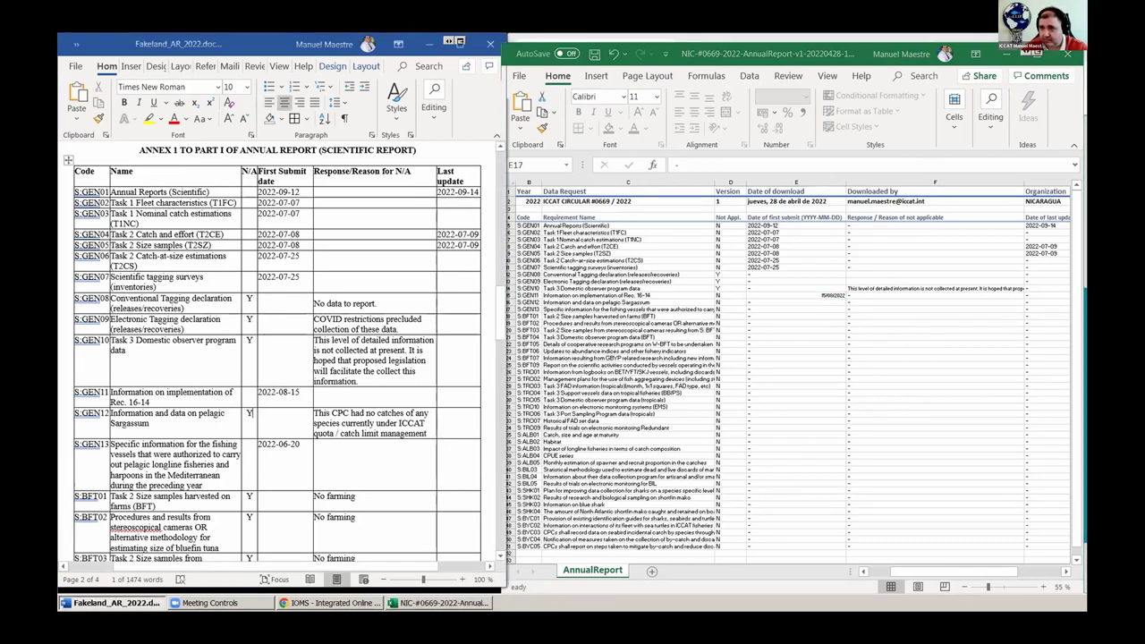
{"action": "left_click_drag", "start_coordinate": [428, 436], "coordinate": [314, 412]}
{"action": "key", "text": "ctrl+c"}
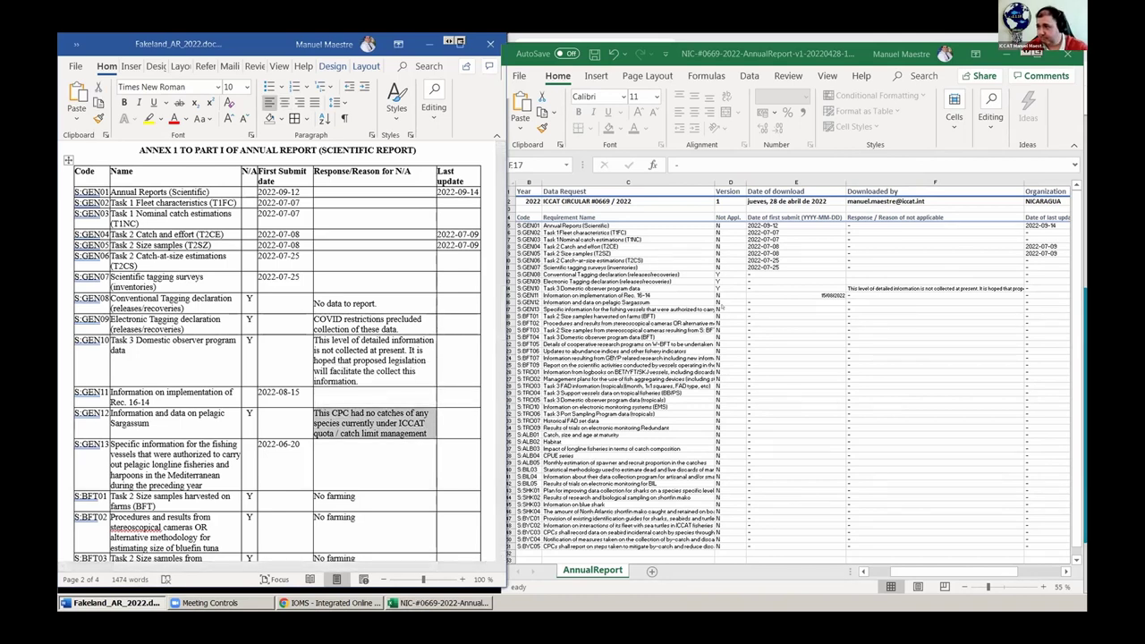
{"action": "key", "text": "alt+Tab"}
{"action": "left_click", "coordinate": [730, 303]}
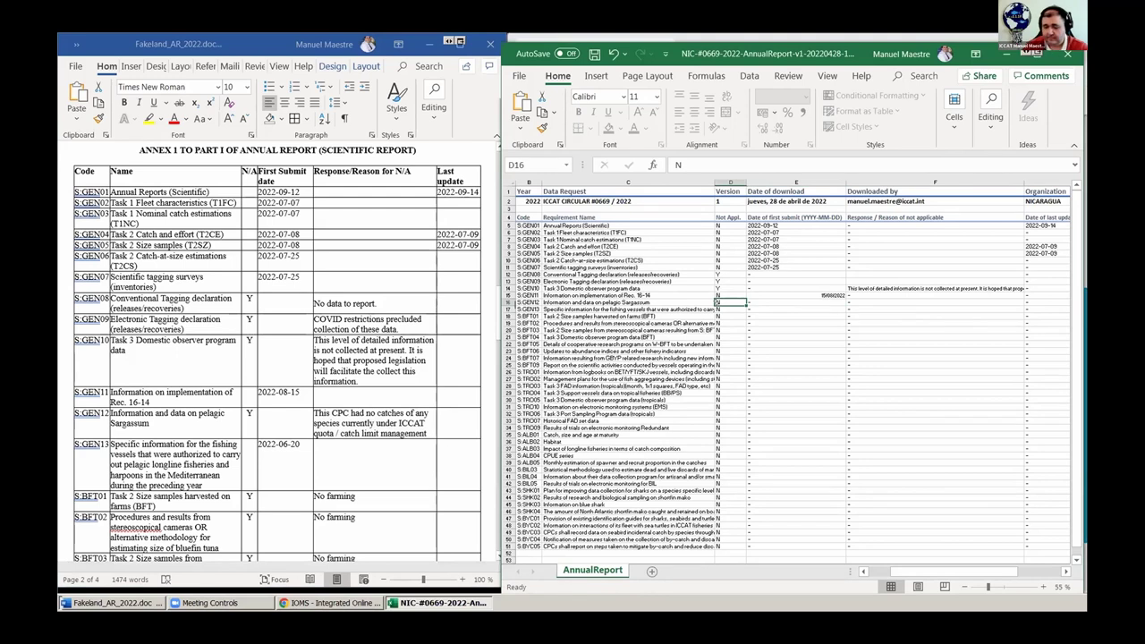
{"action": "type", "text": "Y"}
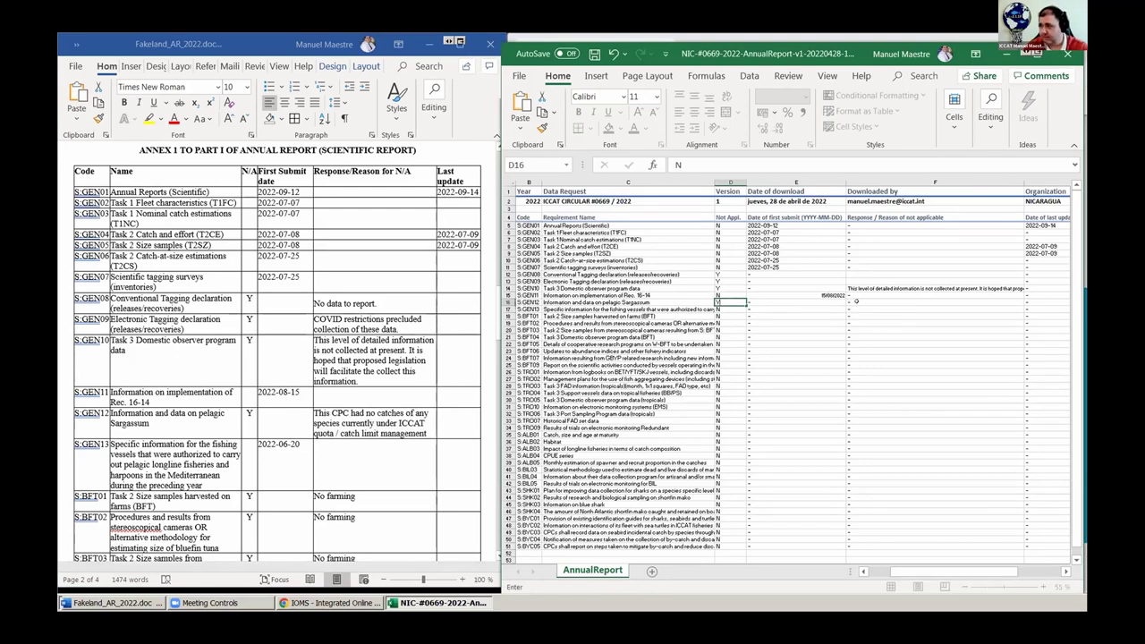
{"action": "left_click", "coordinate": [856, 302]}
{"action": "key", "text": "ctrl+v"}
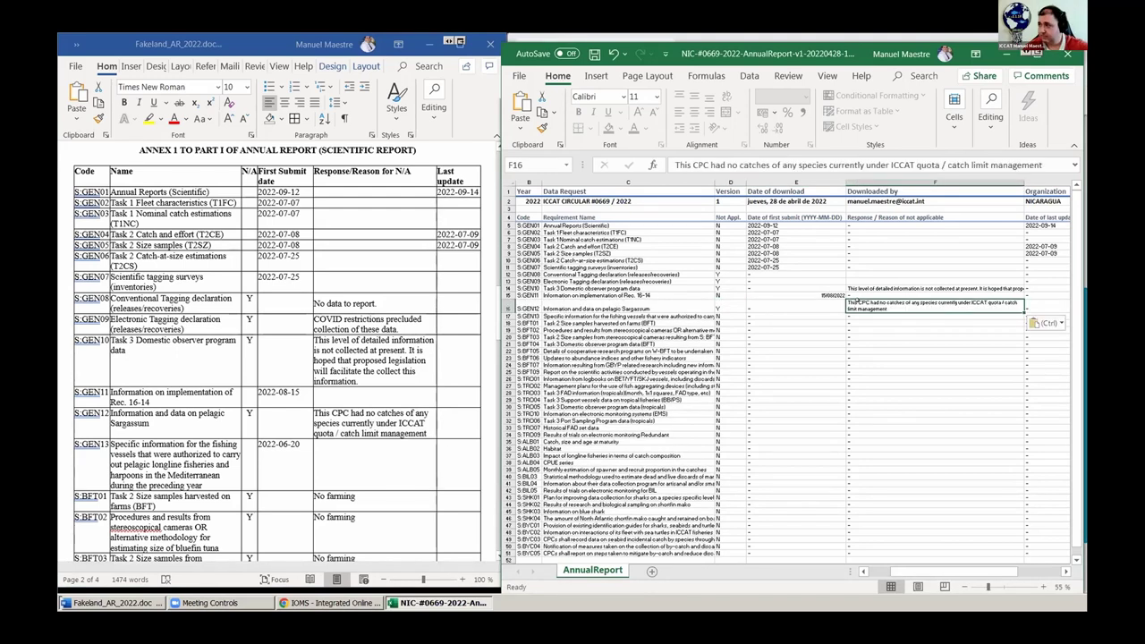
- Copy the S:GEN13 first submit date, 2022-06-20, from the Word table into that requirement's date of first submit in the workbook
{"action": "key", "text": "alt+Tab"}
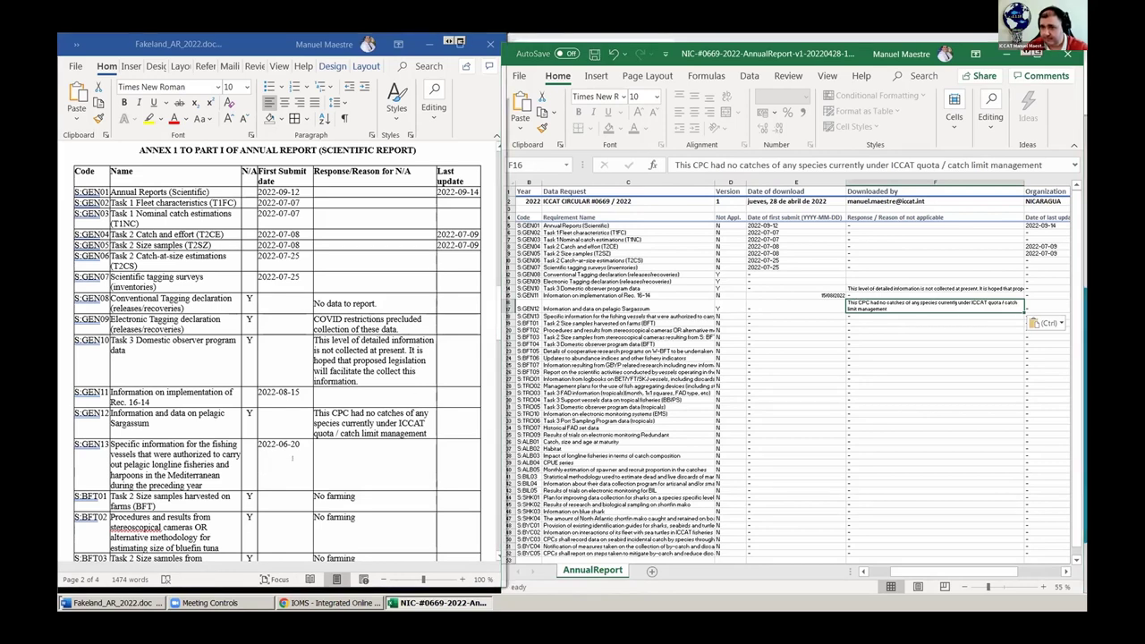
{"action": "left_click_drag", "start_coordinate": [258, 444], "coordinate": [311, 445]}
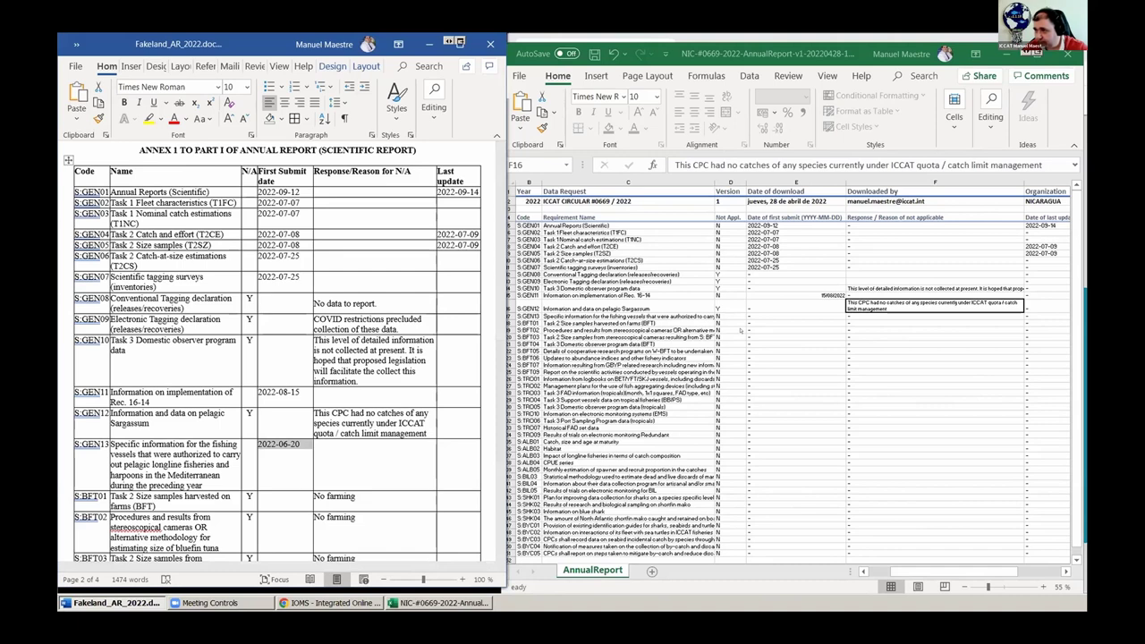
{"action": "left_click", "coordinate": [773, 313]}
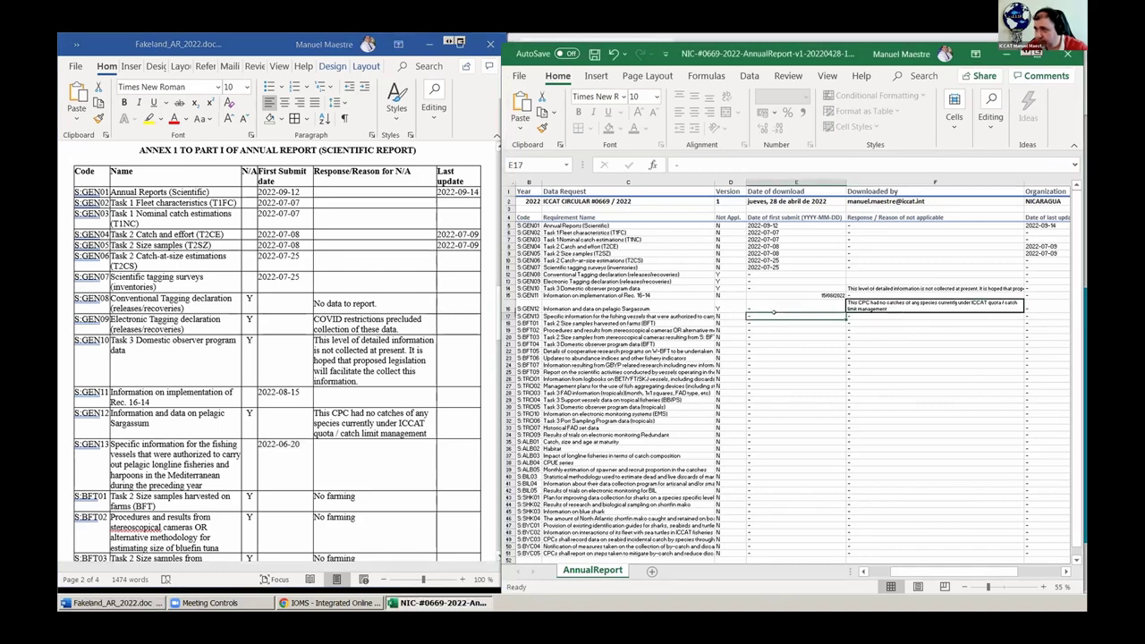
{"action": "type", "text": "20/06/2022"}
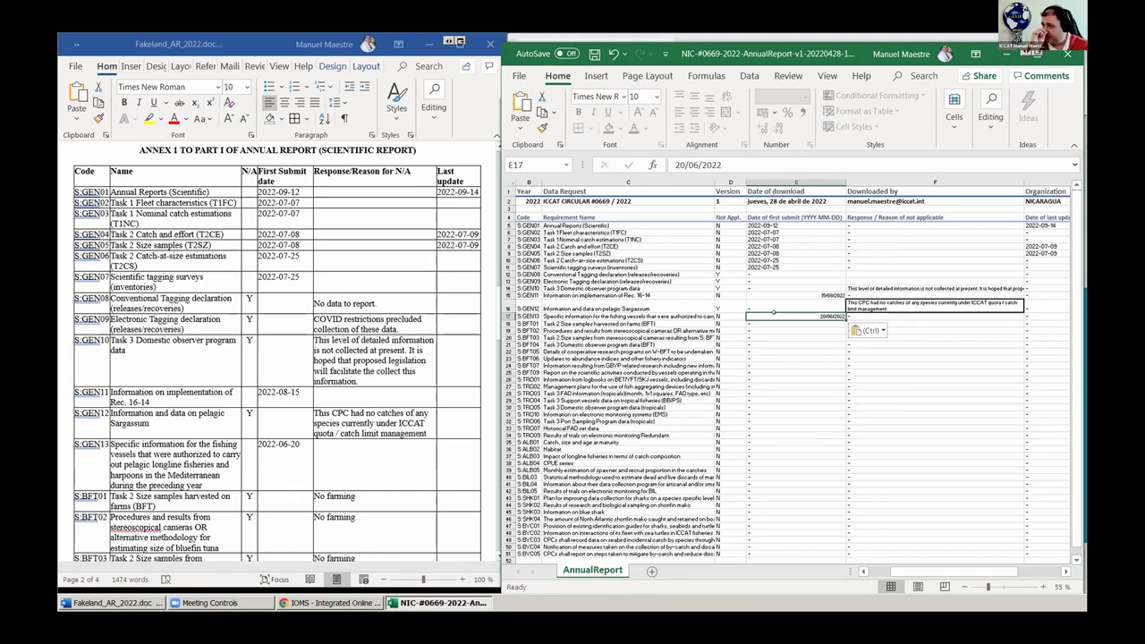
- Change the S:GEN02 Task 1 Fleet characteristics date of first submit to 2022-07-17 and close the workbook
{"action": "left_click", "coordinate": [780, 268]}
{"action": "left_click", "coordinate": [779, 232]}
{"action": "key", "text": "F2"}
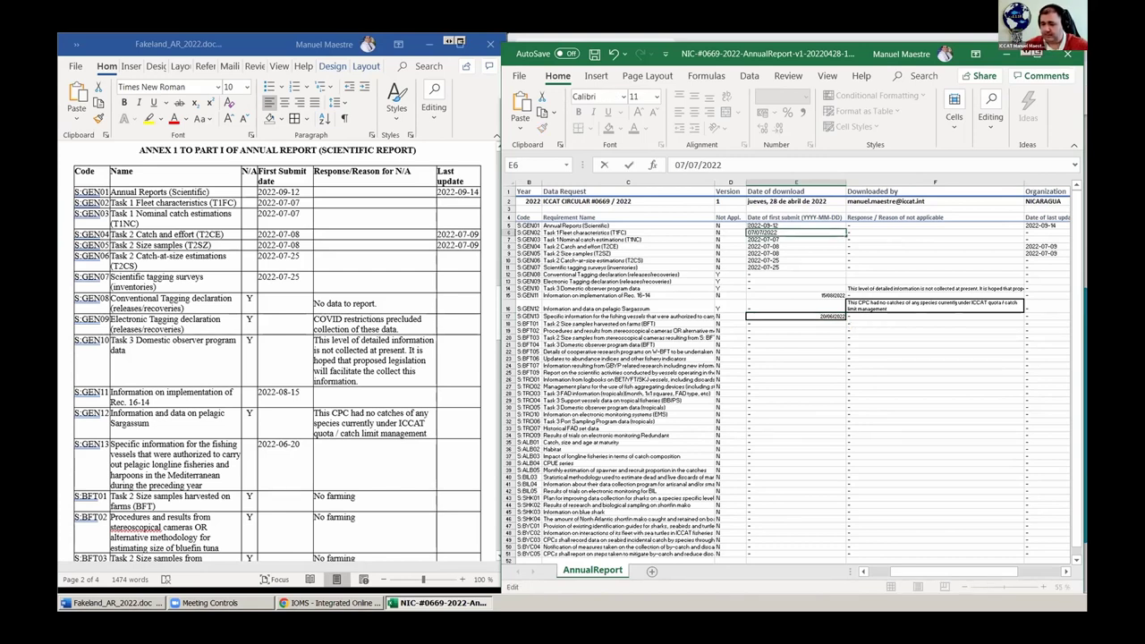
{"action": "key", "text": "Return"}
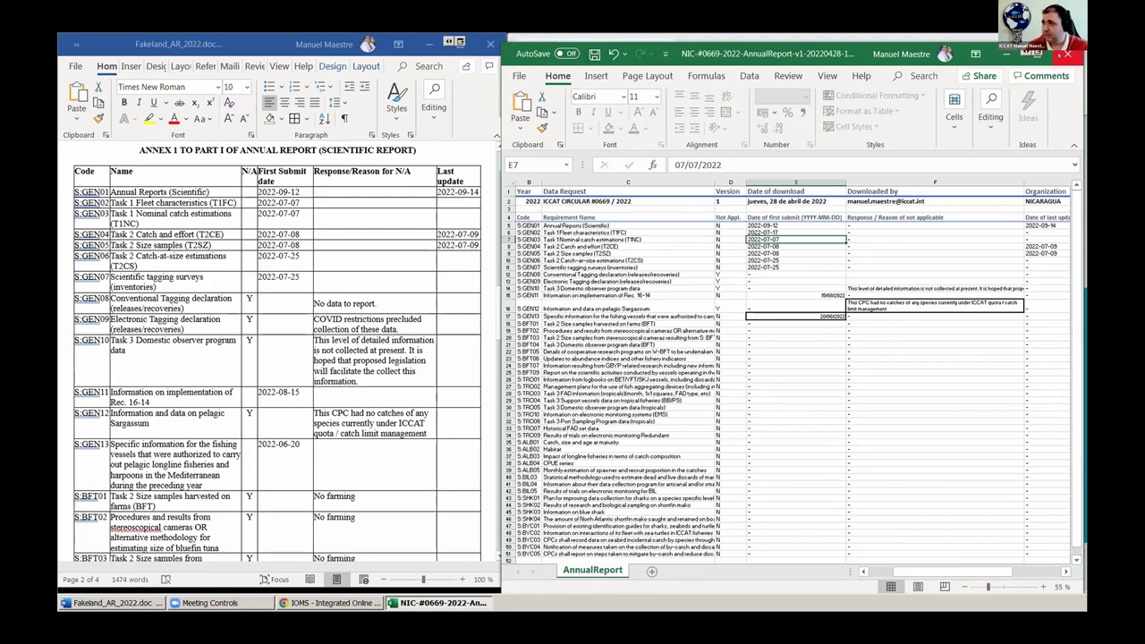
{"action": "key", "text": "alt+F4"}
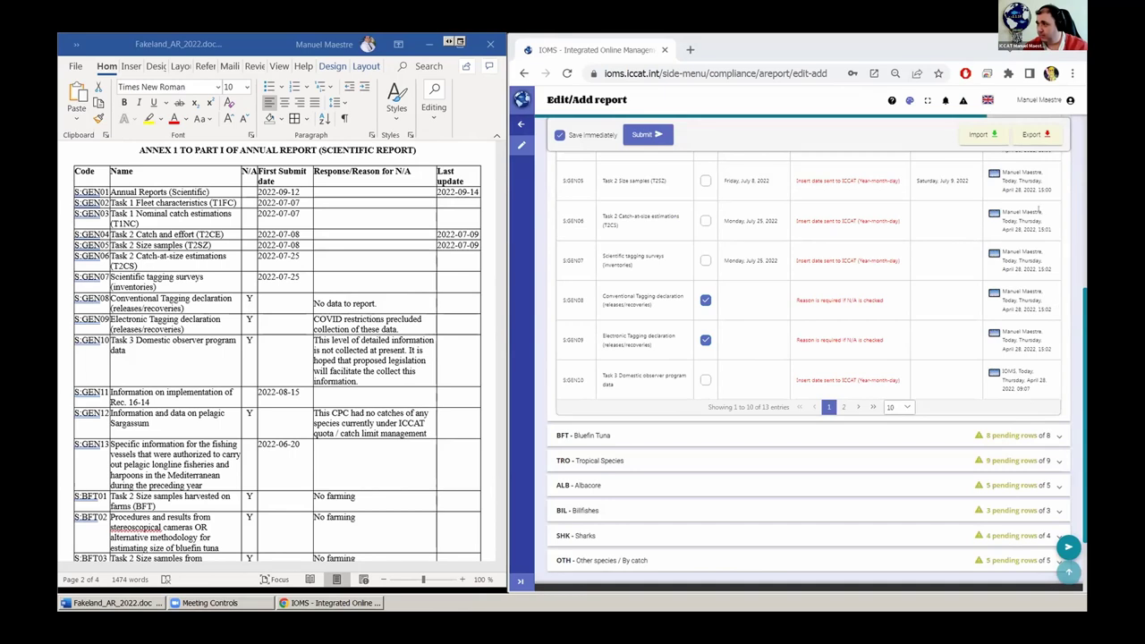
{"action": "left_click", "coordinate": [968, 133]}
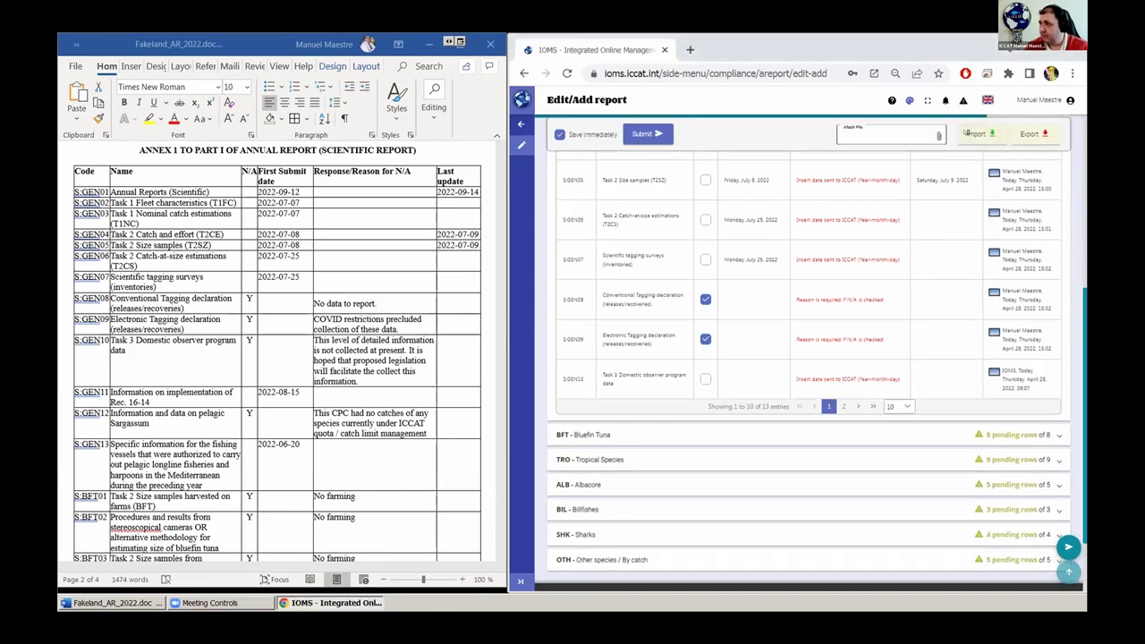
{"action": "left_click", "coordinate": [890, 134]}
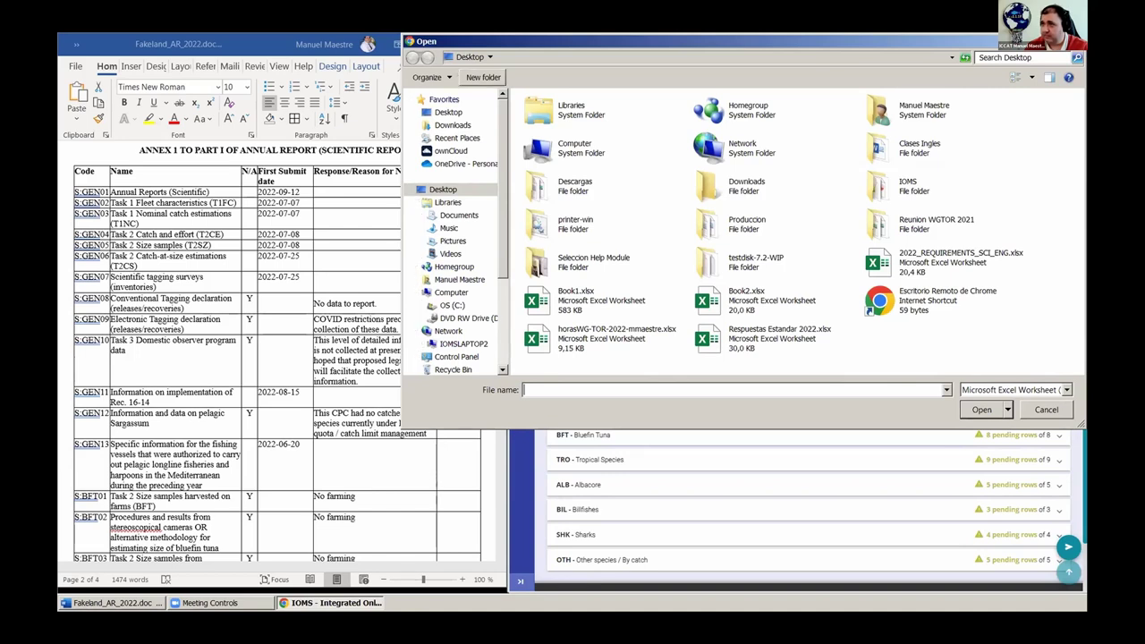
{"action": "left_click_drag", "start_coordinate": [501, 41], "coordinate": [490, 138]}
{"action": "left_click", "coordinate": [441, 223]}
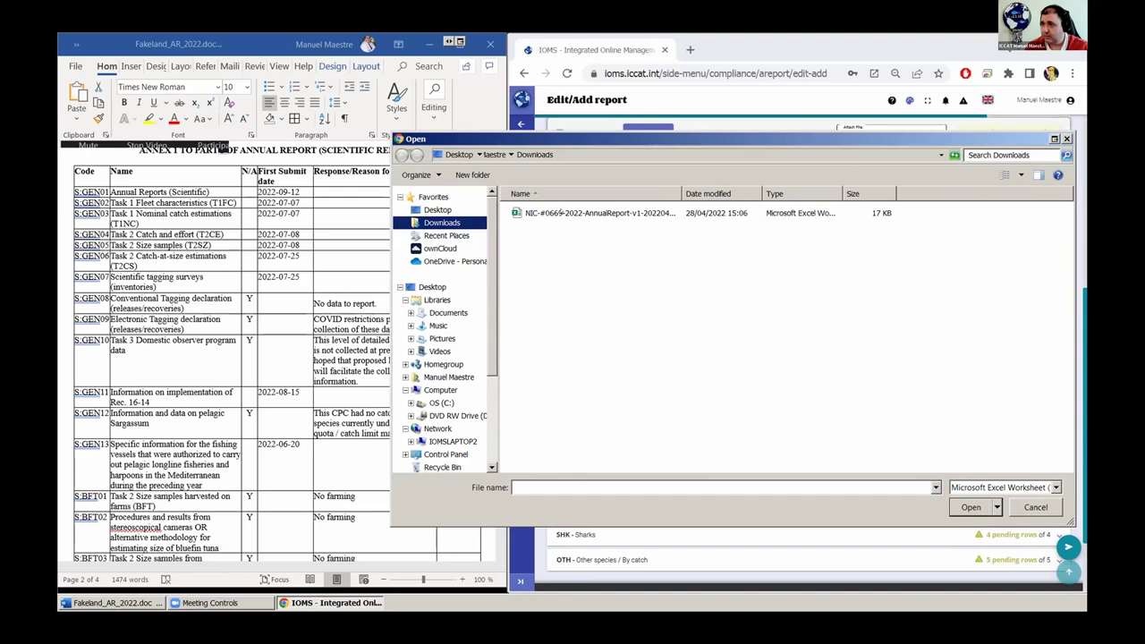
{"action": "left_click", "coordinate": [517, 213]}
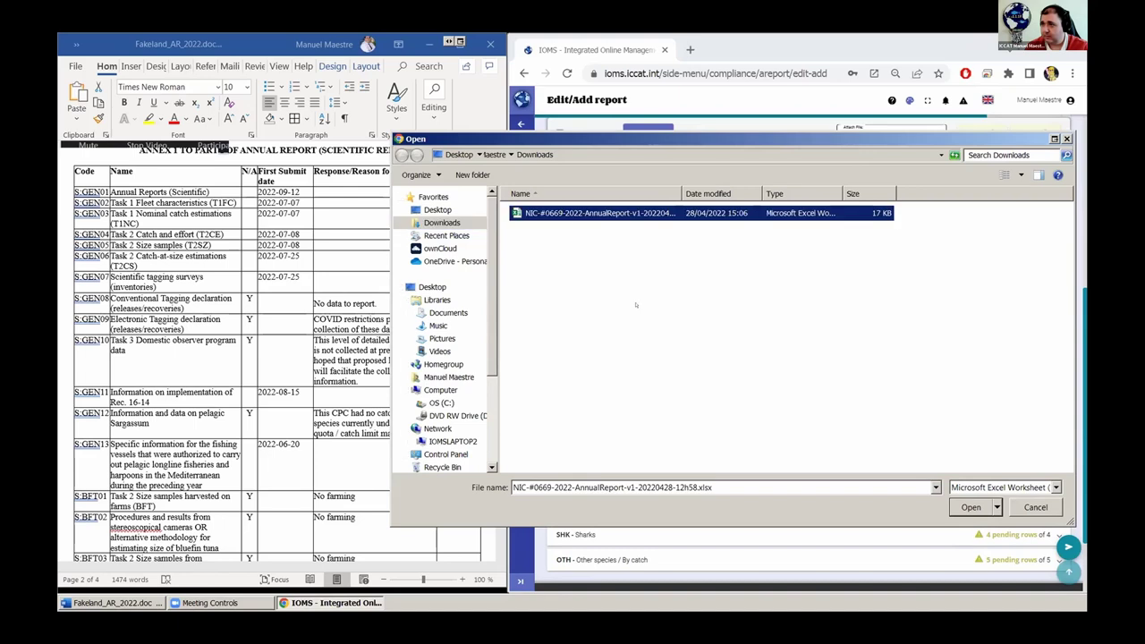
{"action": "left_click", "coordinate": [971, 508]}
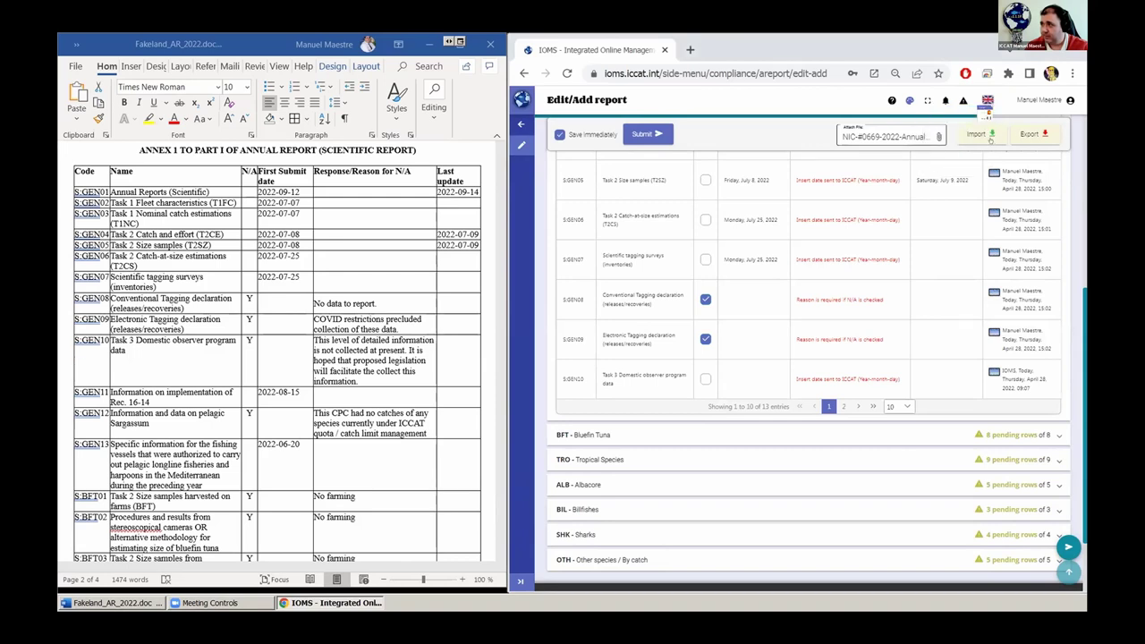
{"action": "left_click", "coordinate": [978, 134]}
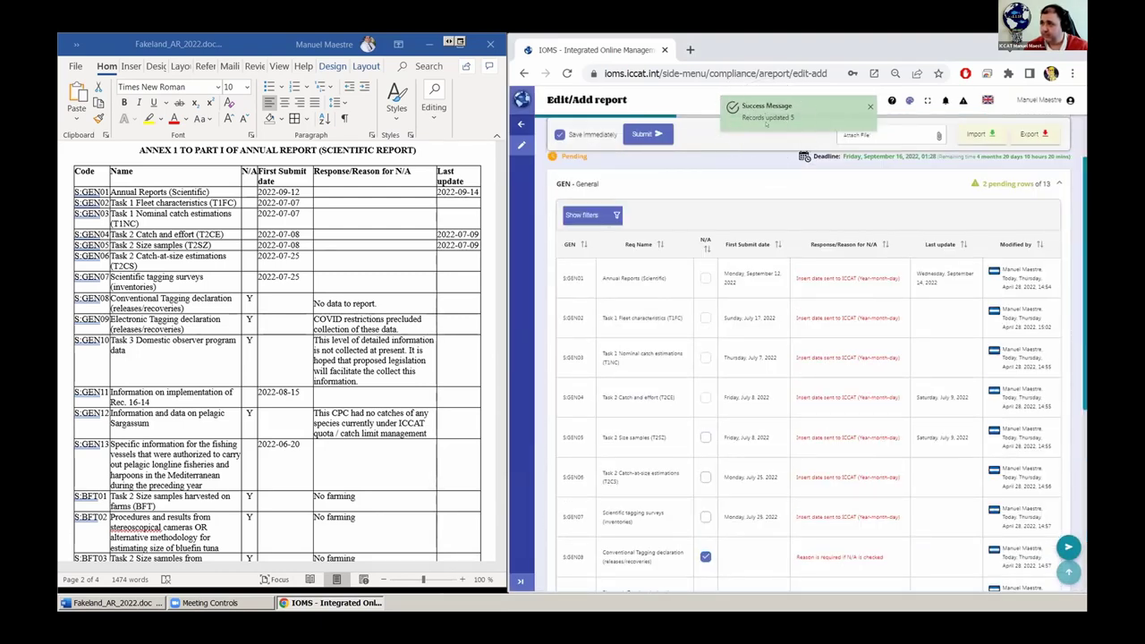
- Check the imported rows on both pages of the GEN - General section and submit the 2022 annual report
{"action": "scroll", "coordinate": [848, 508], "scroll_direction": "down", "scroll_amount": 2}
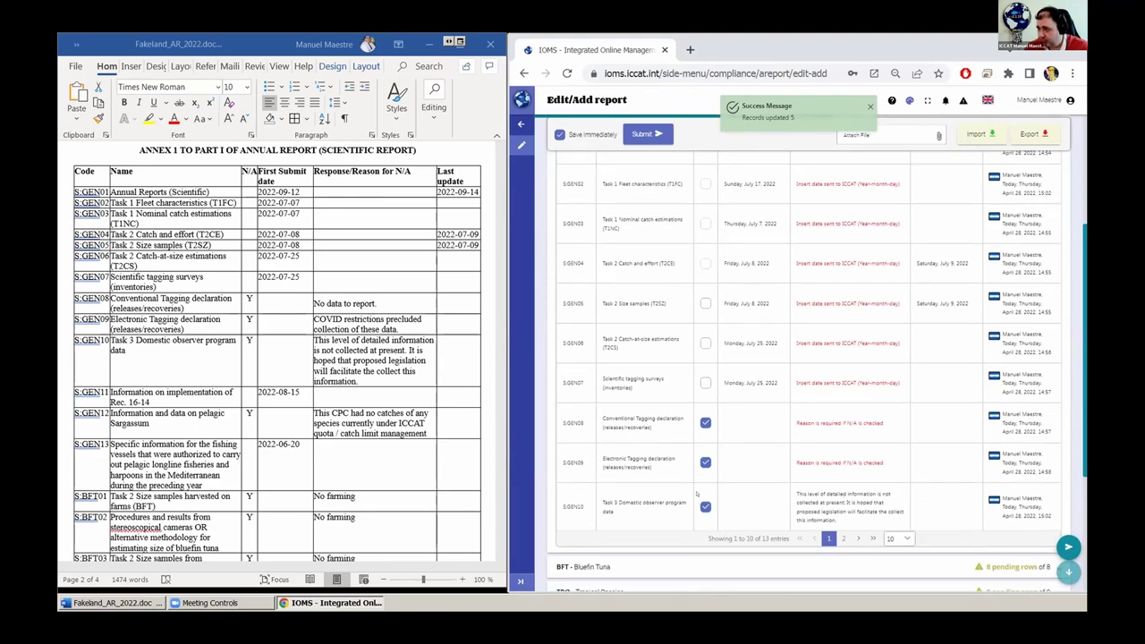
{"action": "left_click", "coordinate": [843, 538]}
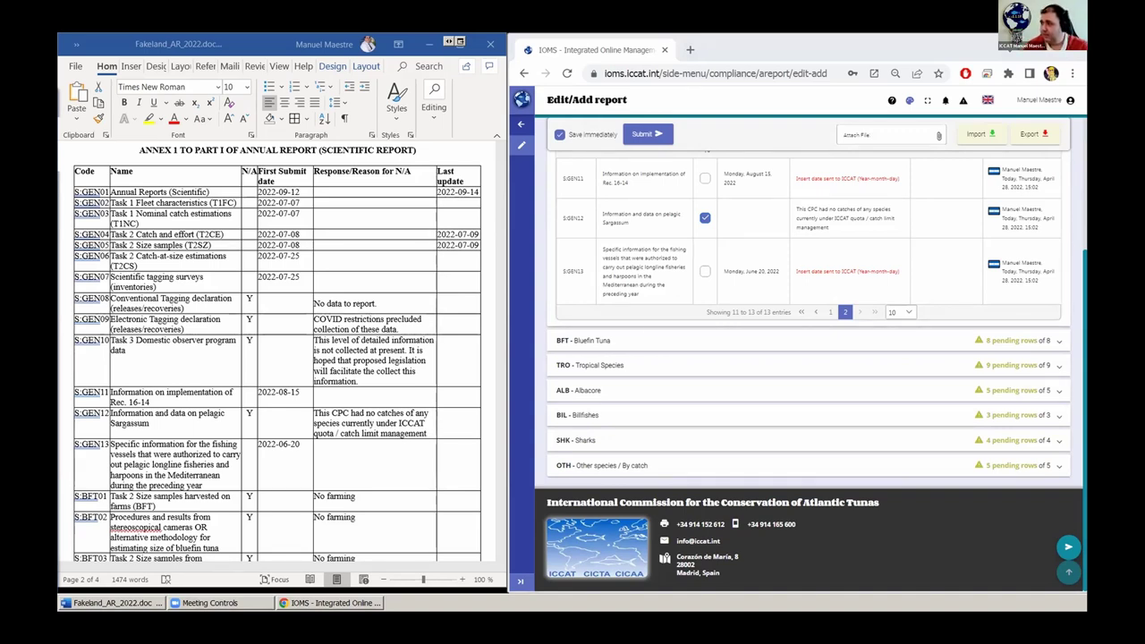
{"action": "scroll", "coordinate": [805, 358], "scroll_direction": "up", "scroll_amount": 3}
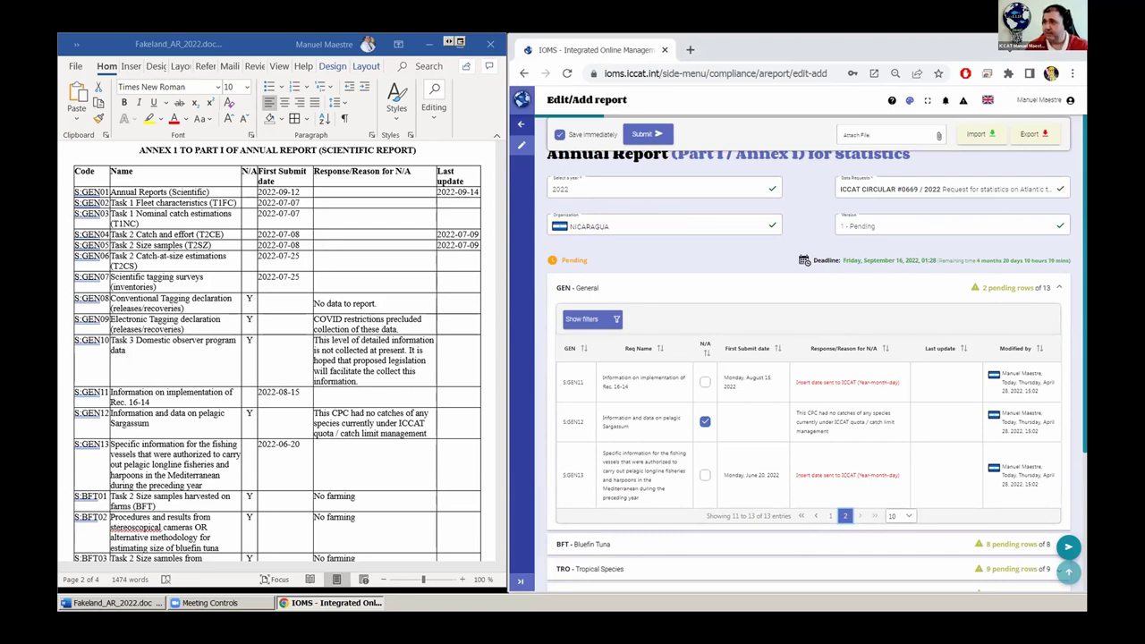
{"action": "scroll", "coordinate": [1074, 166], "scroll_direction": "up", "scroll_amount": 1}
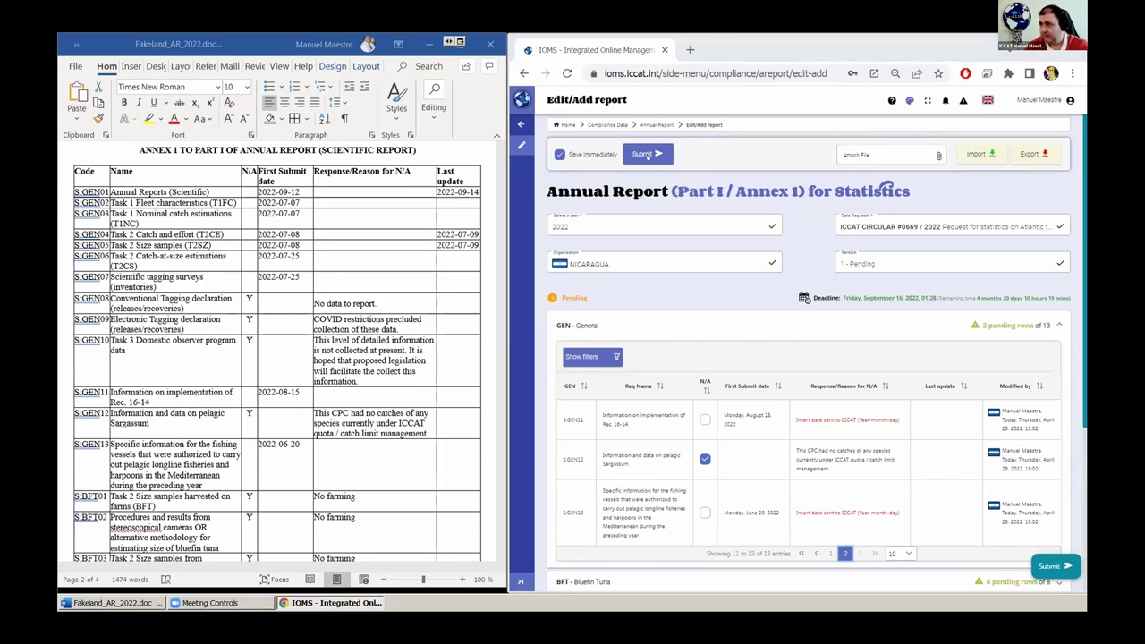
{"action": "left_click", "coordinate": [648, 155]}
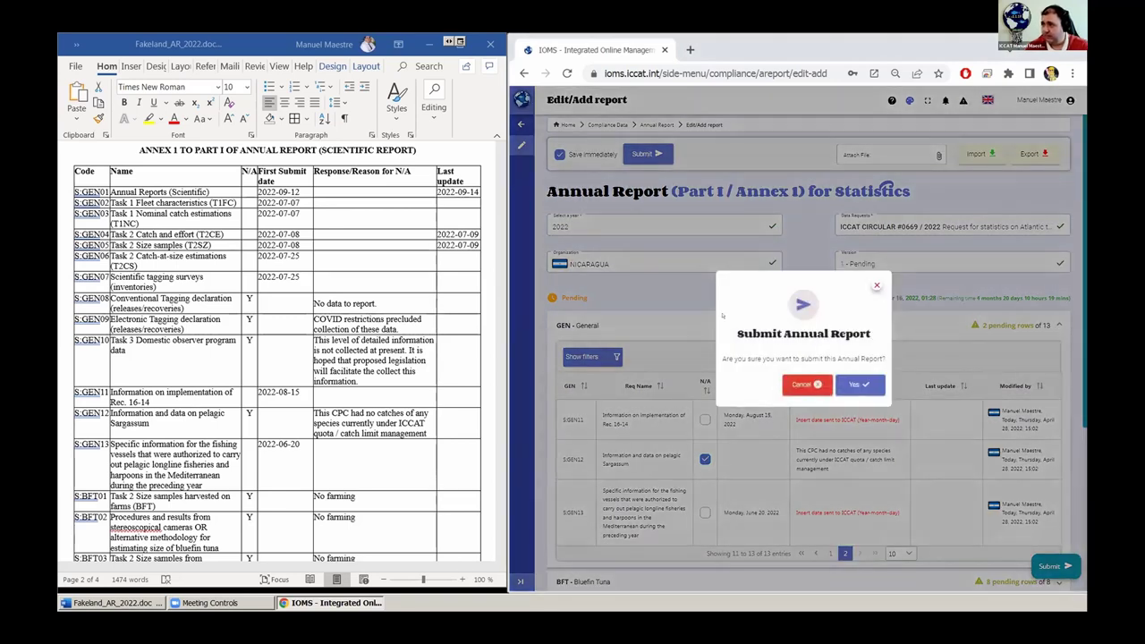
{"action": "left_click", "coordinate": [855, 383]}
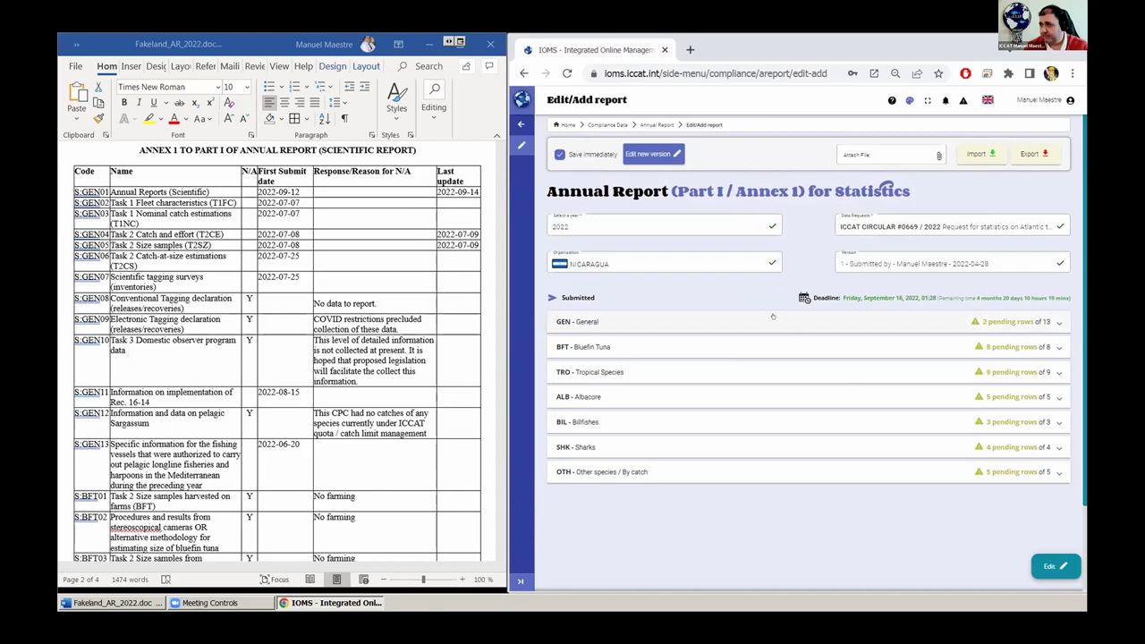
- Review the submitted report's GEN - General section and start editing a new version of the annual report
{"action": "left_click", "coordinate": [773, 318]}
{"action": "scroll", "coordinate": [757, 408], "scroll_direction": "down", "scroll_amount": 1}
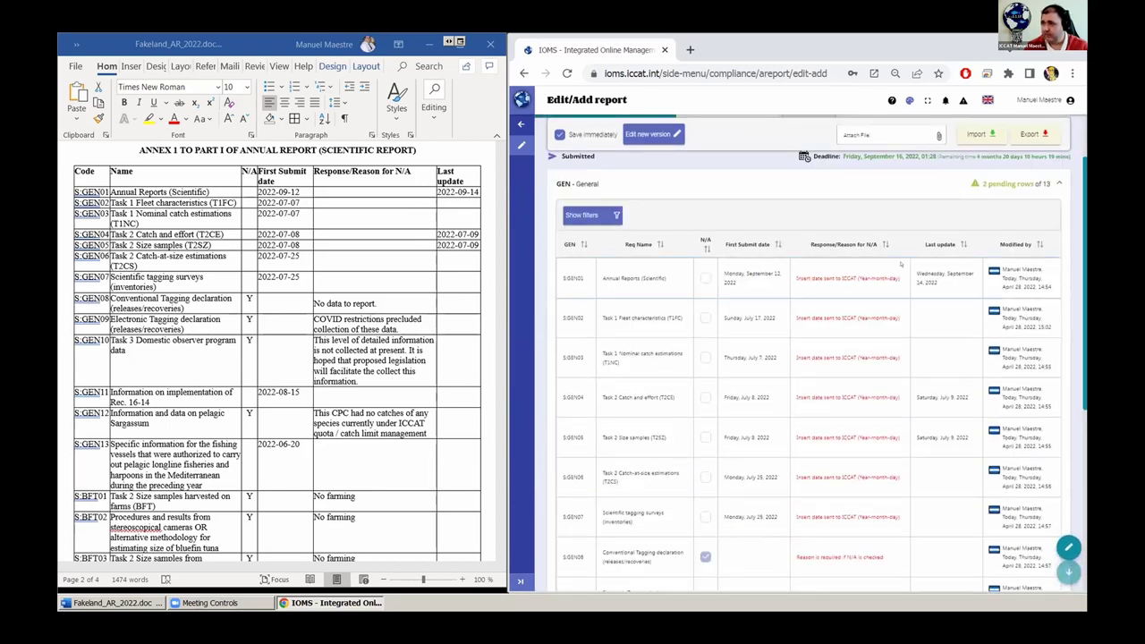
{"action": "left_click", "coordinate": [835, 449]}
{"action": "scroll", "coordinate": [741, 350], "scroll_direction": "up", "scroll_amount": 3}
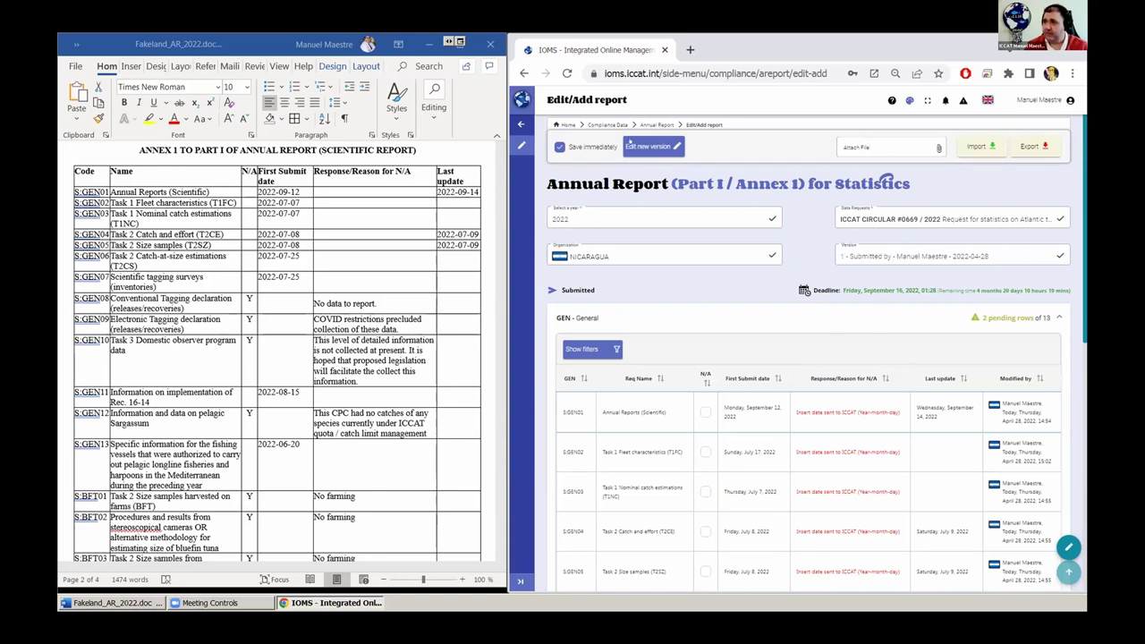
{"action": "left_click", "coordinate": [640, 144]}
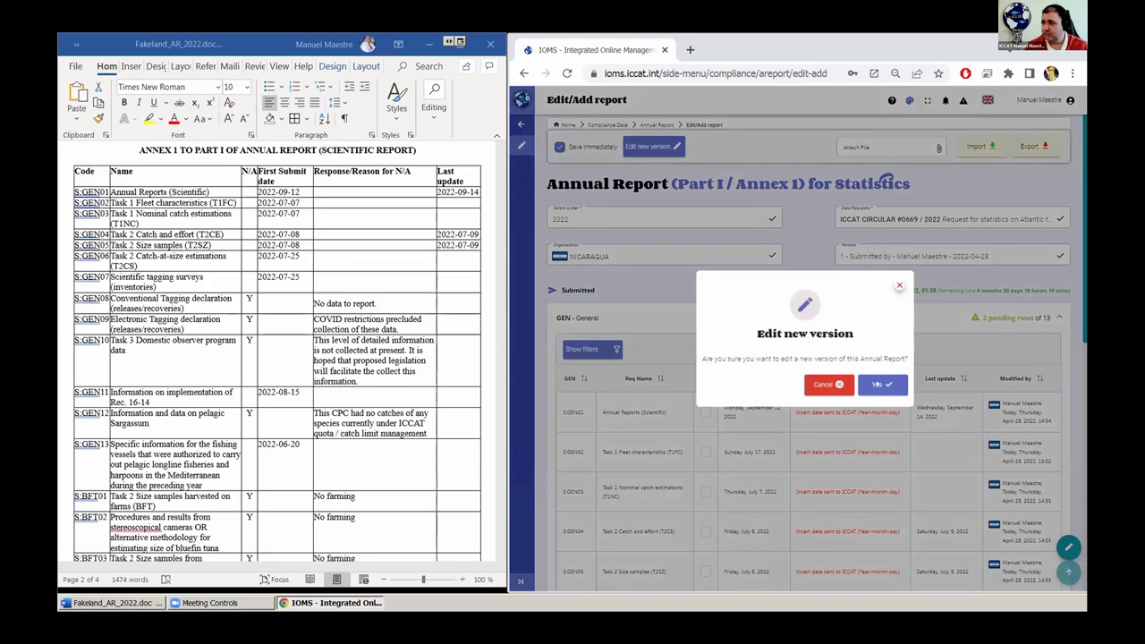
{"action": "left_click", "coordinate": [878, 384]}
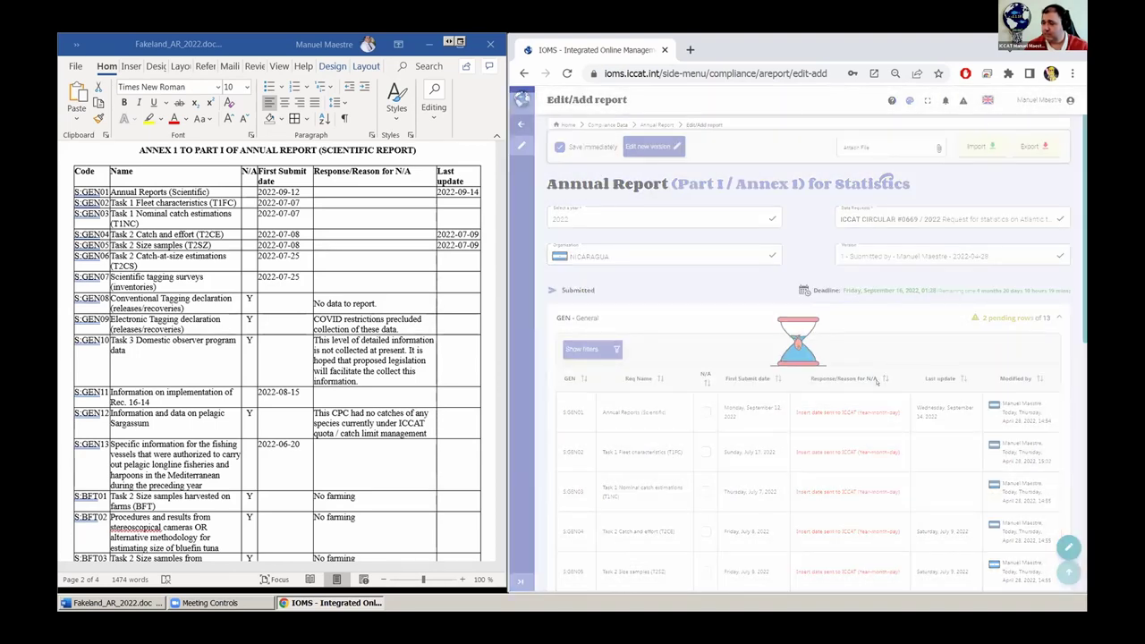
- Open the S:GEN02 first submit date in the new pending version and review the GEN - General rows alongside the Word annex
{"action": "scroll", "coordinate": [772, 305], "scroll_direction": "down", "scroll_amount": 2}
{"action": "scroll", "coordinate": [772, 305], "scroll_direction": "up", "scroll_amount": 3}
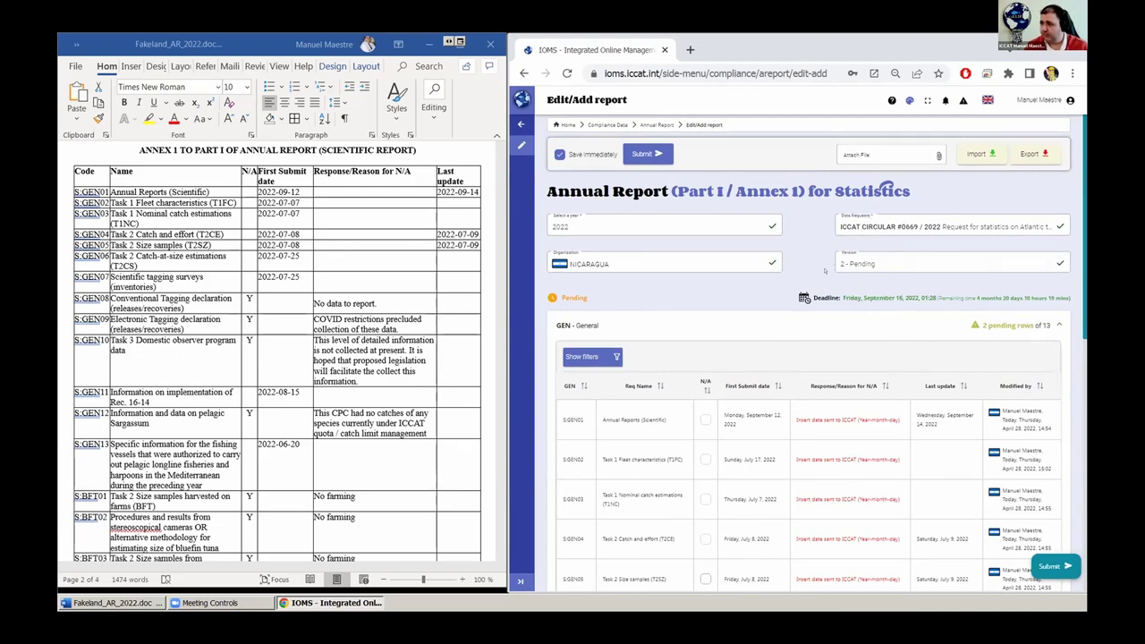
{"action": "scroll", "coordinate": [746, 392], "scroll_direction": "down", "scroll_amount": 1}
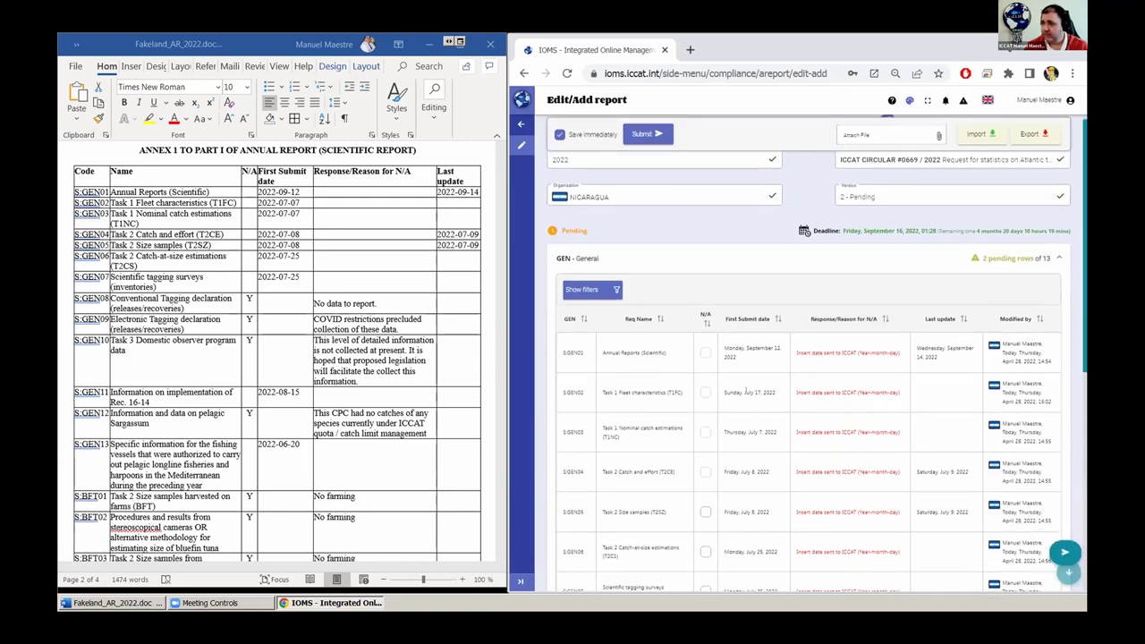
{"action": "left_click", "coordinate": [748, 391]}
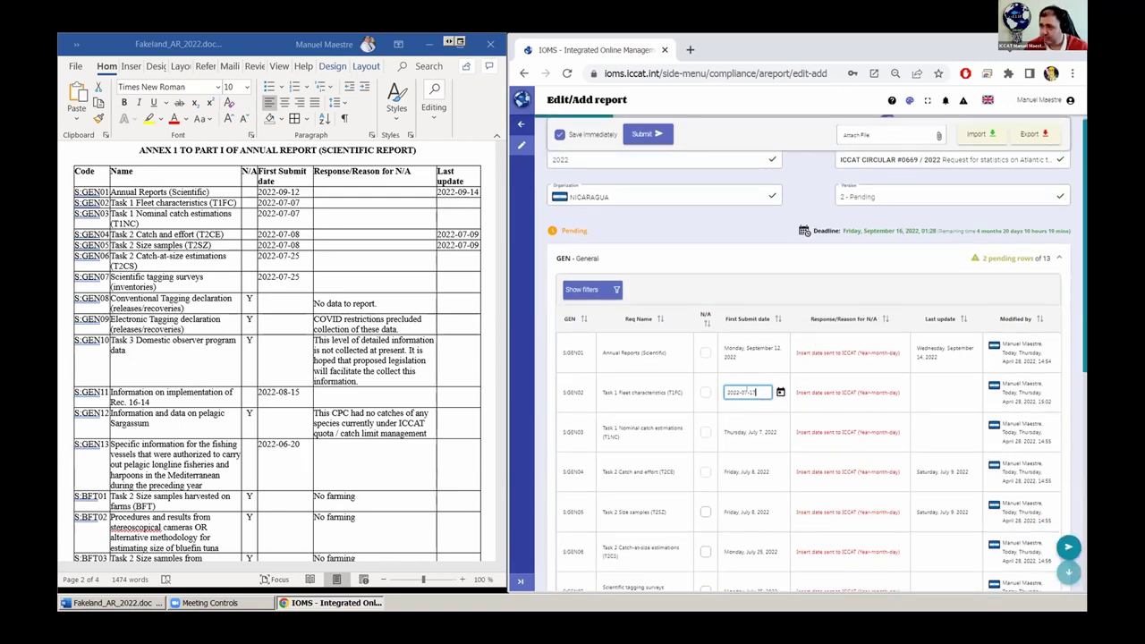
{"action": "left_click", "coordinate": [753, 392]}
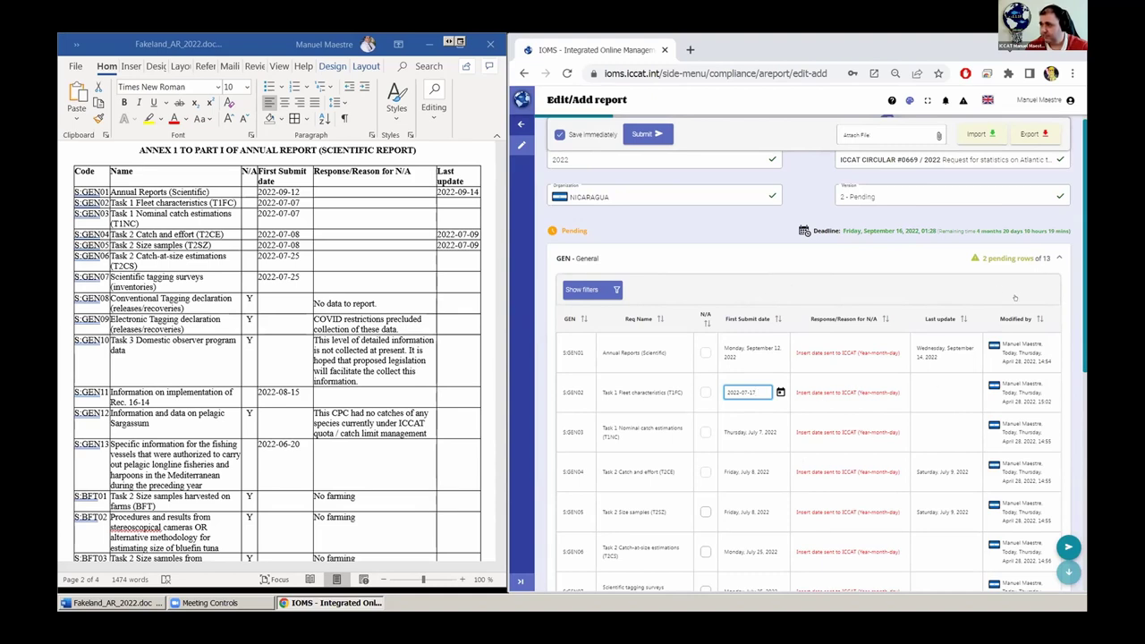
{"action": "scroll", "coordinate": [758, 229], "scroll_direction": "down", "scroll_amount": 4}
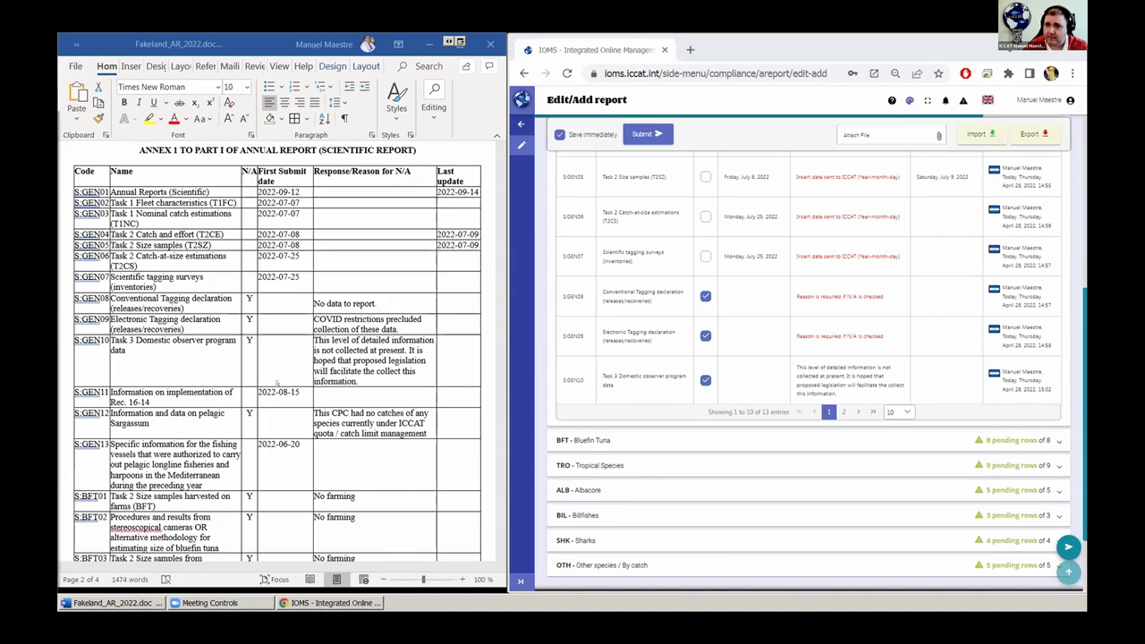
{"action": "scroll", "coordinate": [283, 382], "scroll_direction": "down", "scroll_amount": 1}
{"action": "scroll", "coordinate": [283, 382], "scroll_direction": "down", "scroll_amount": 2}
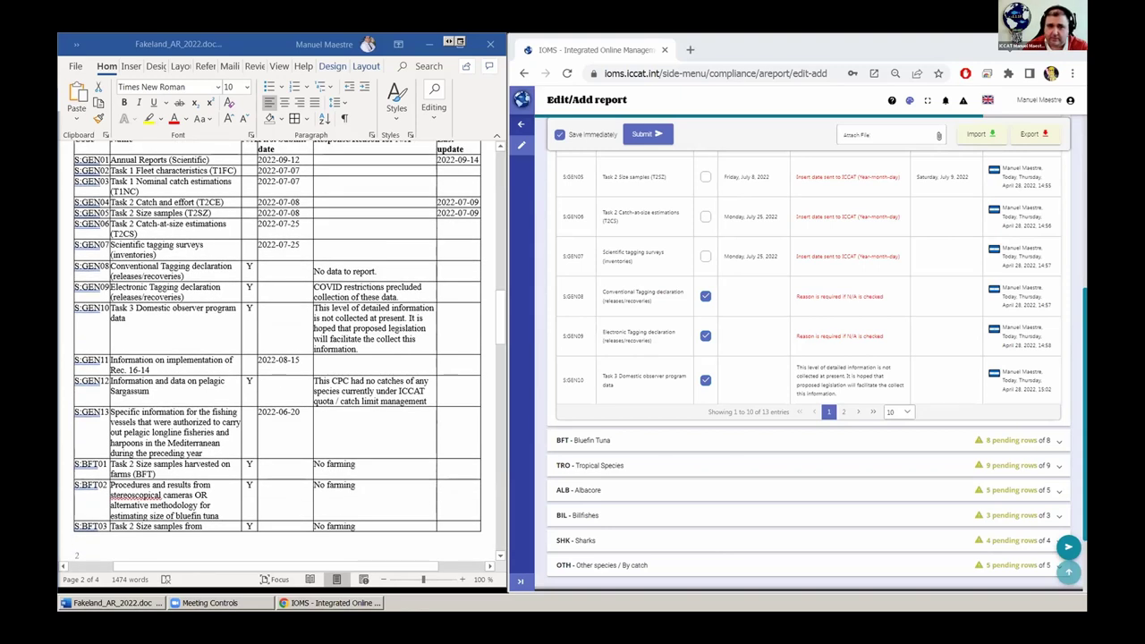
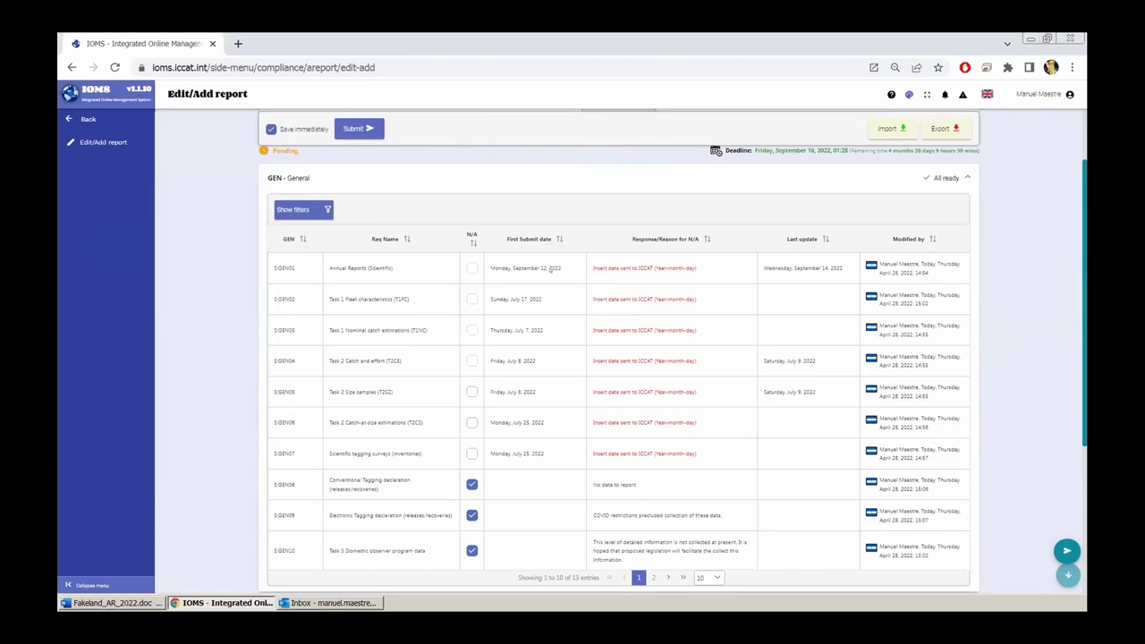
- Enter 2022-09-13 as the Response/Reason for N/A of S:GEN01 Annual Reports (Scientific)
{"action": "left_click", "coordinate": [599, 268]}
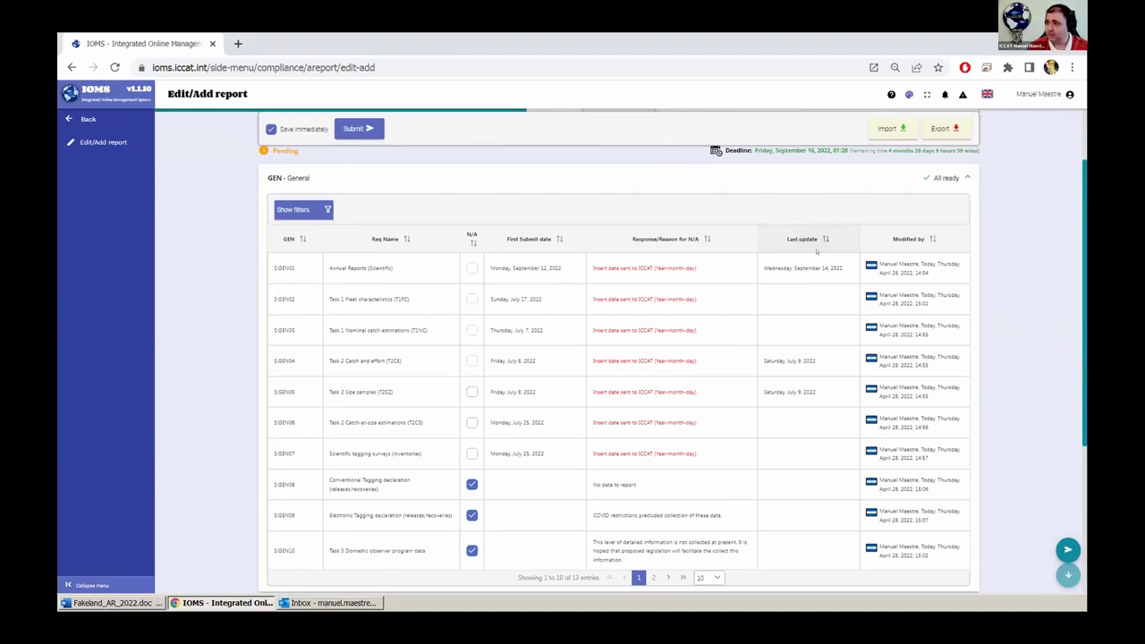
{"action": "left_click", "coordinate": [610, 264]}
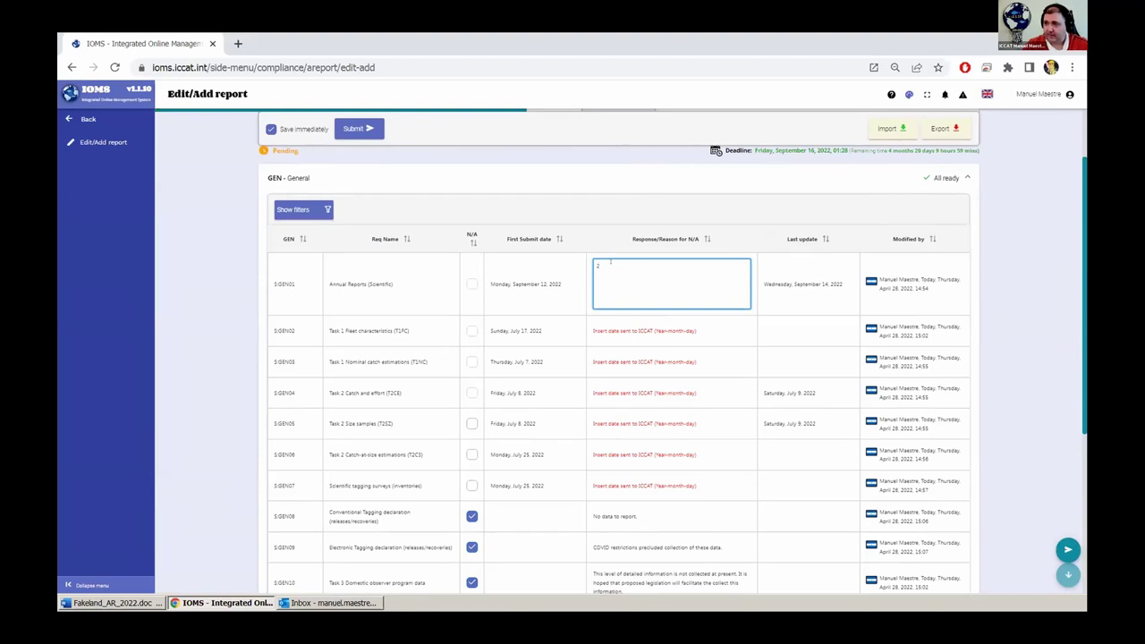
{"action": "type", "text": "2"}
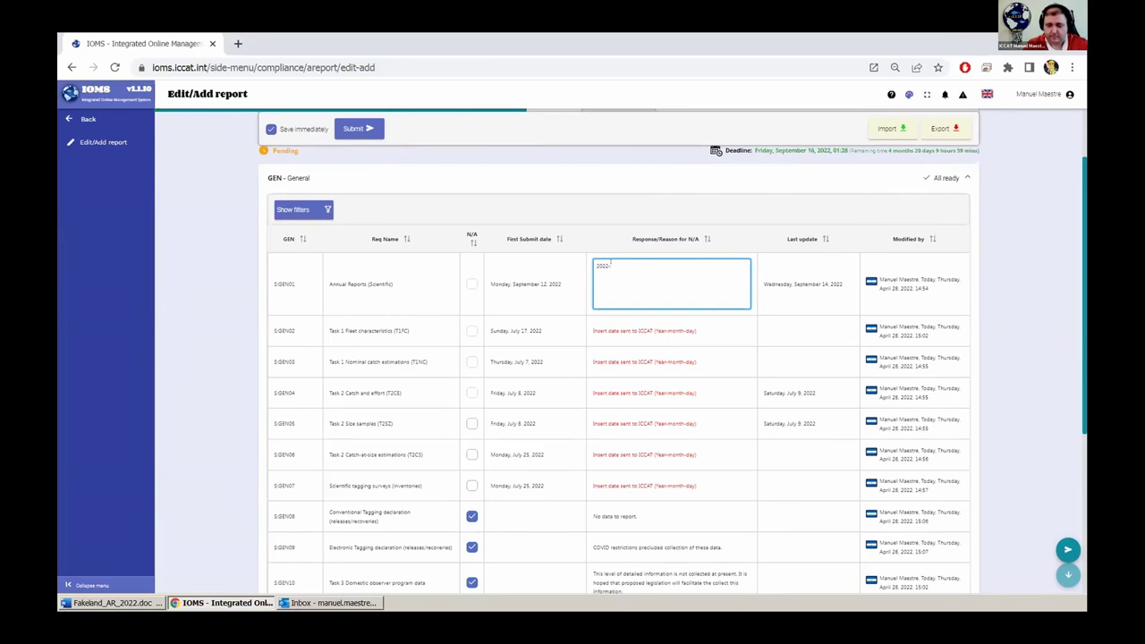
{"action": "type", "text": "2-09-1"}
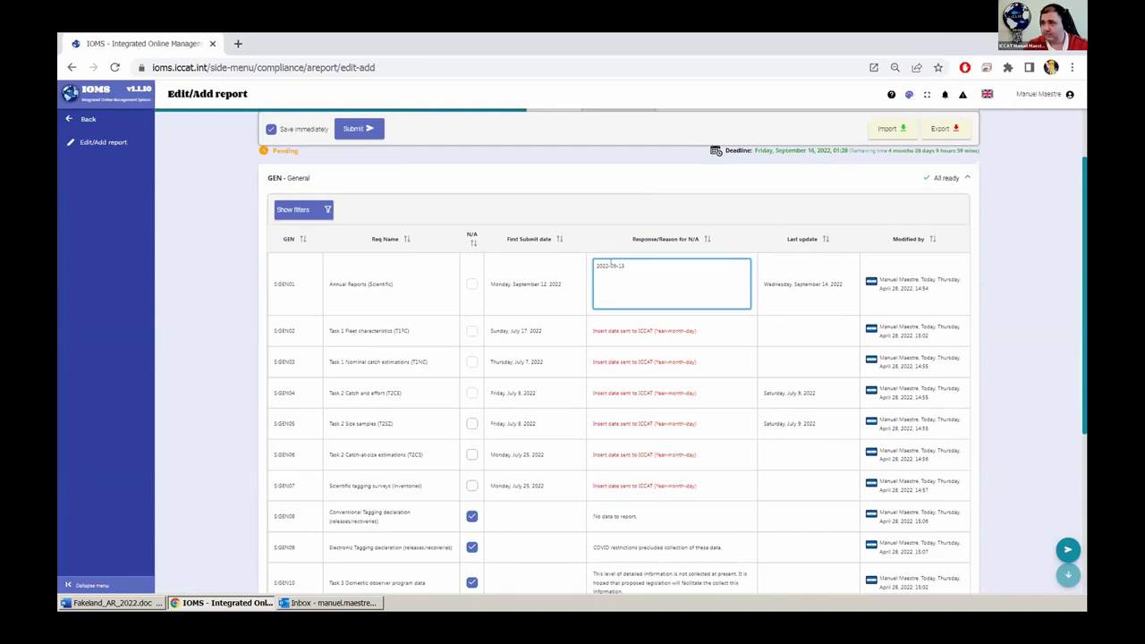
{"action": "type", "text": "3"}
{"action": "key", "text": "Return"}
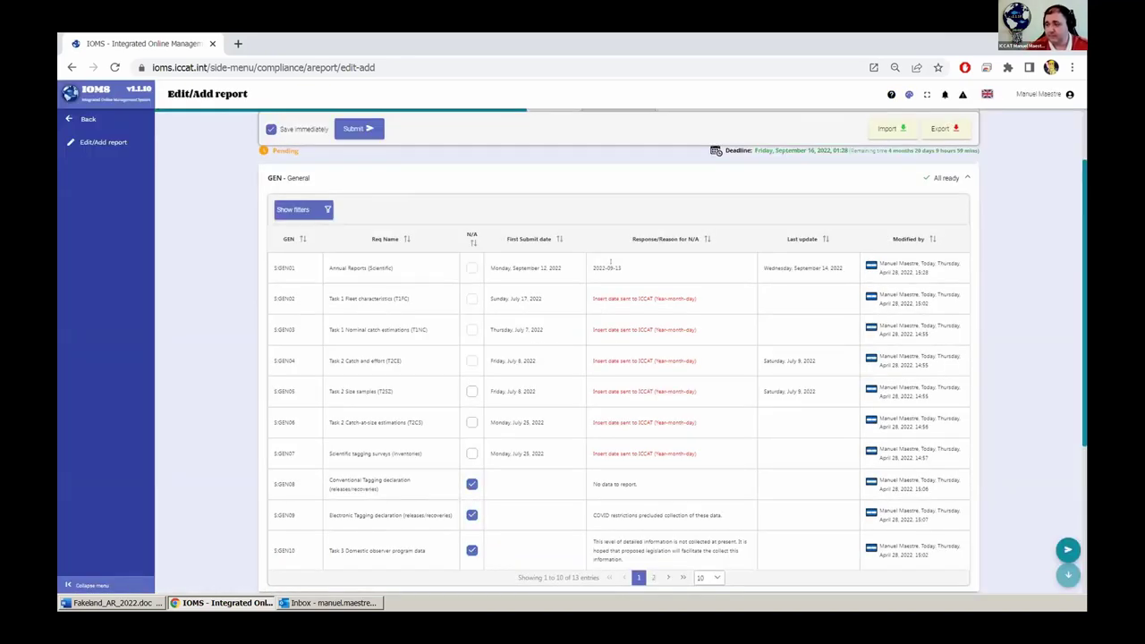
{"action": "left_click", "coordinate": [620, 269]}
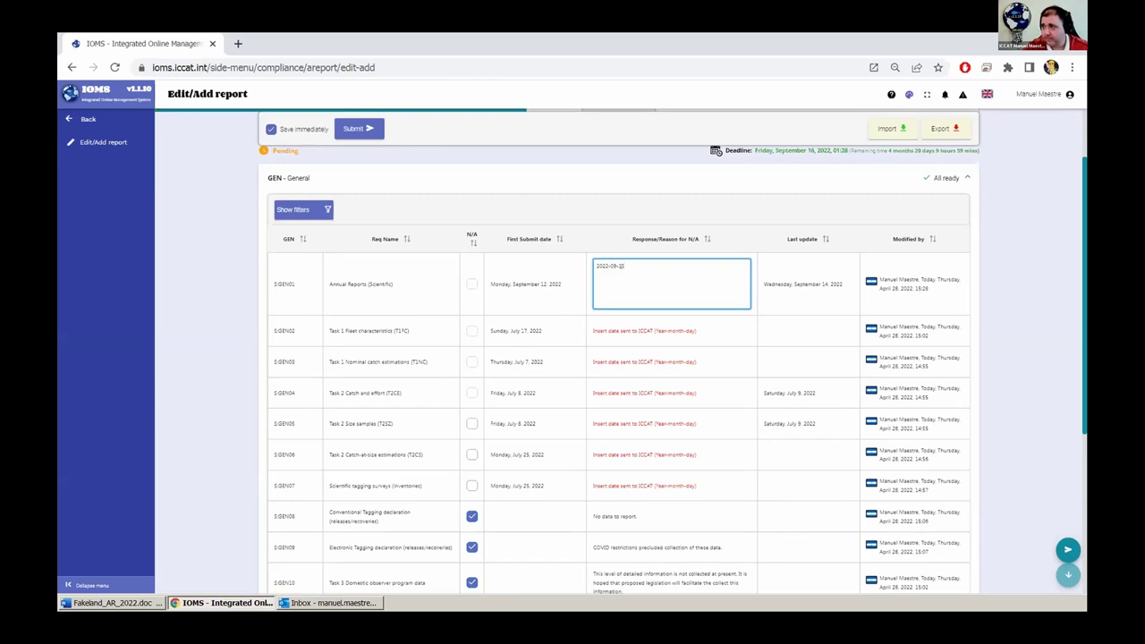
{"action": "left_click", "coordinate": [714, 210]}
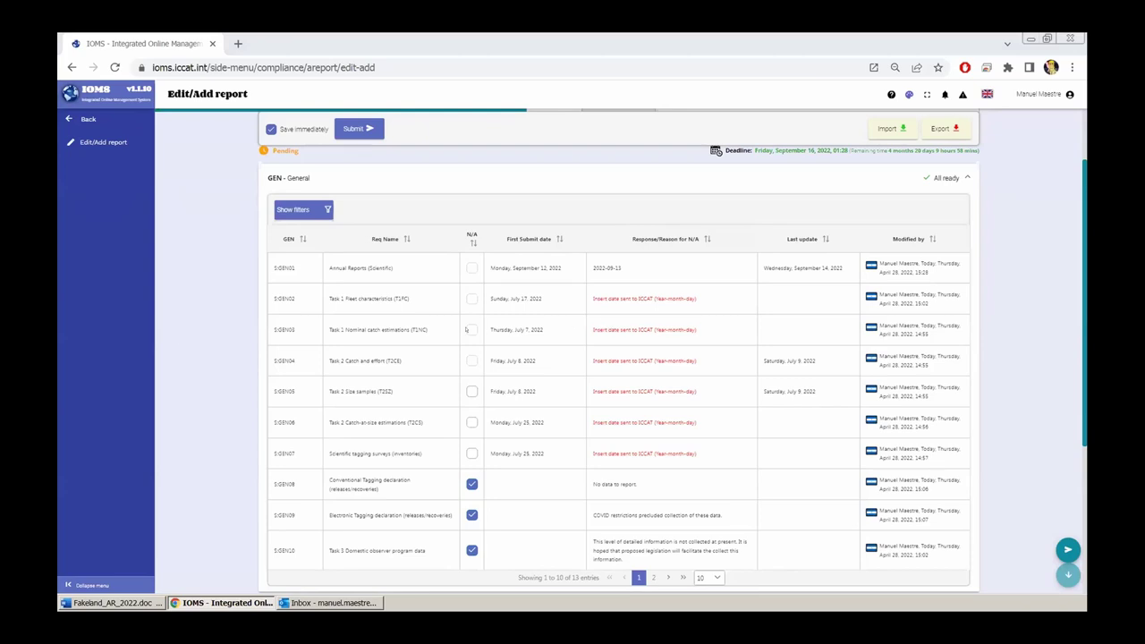
- Add the lines "explanation" and "or whatever you like" below the date in the S:GEN01 Response/Reason for N/A
{"action": "left_click", "coordinate": [628, 267]}
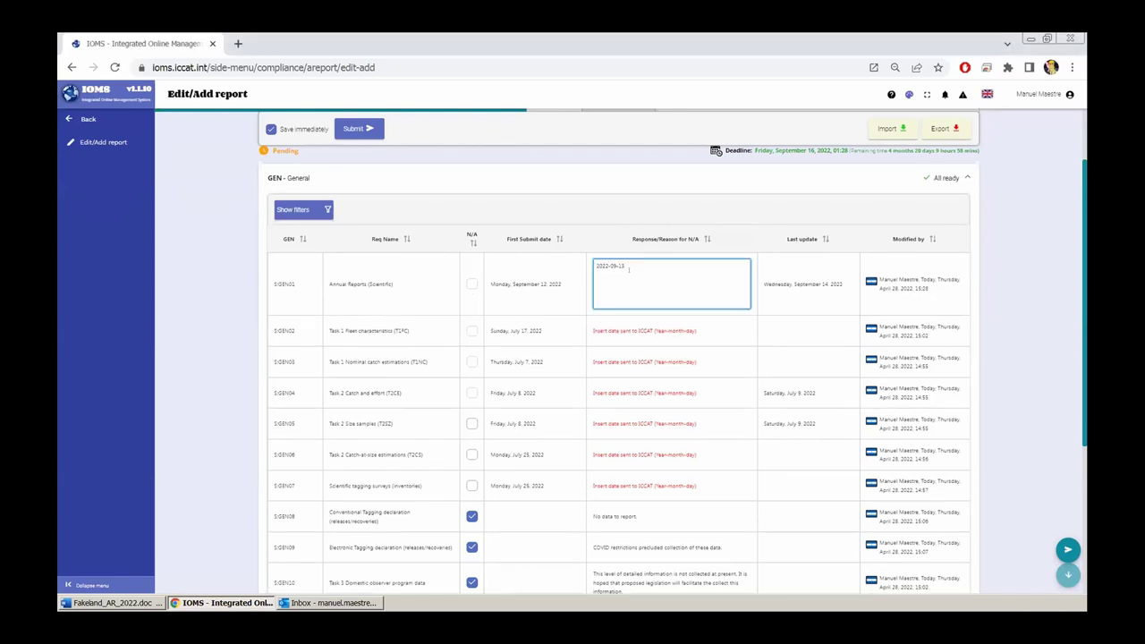
{"action": "key", "text": "Return"}
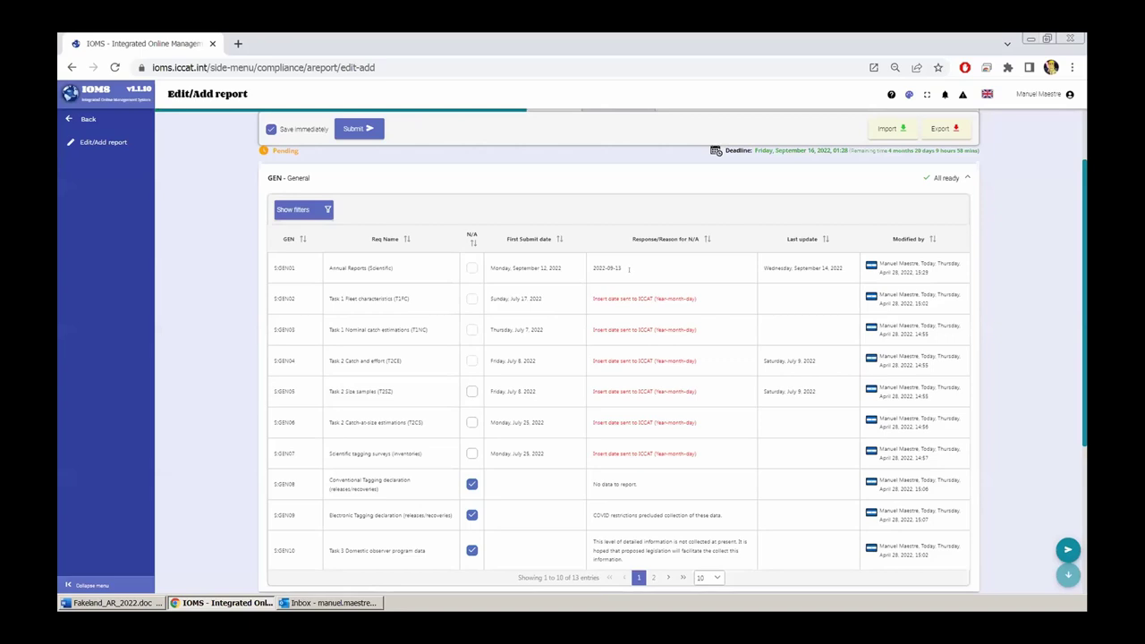
{"action": "left_click", "coordinate": [628, 269]}
{"action": "type", "text": "explanation"}
{"action": "key", "text": "Return"}
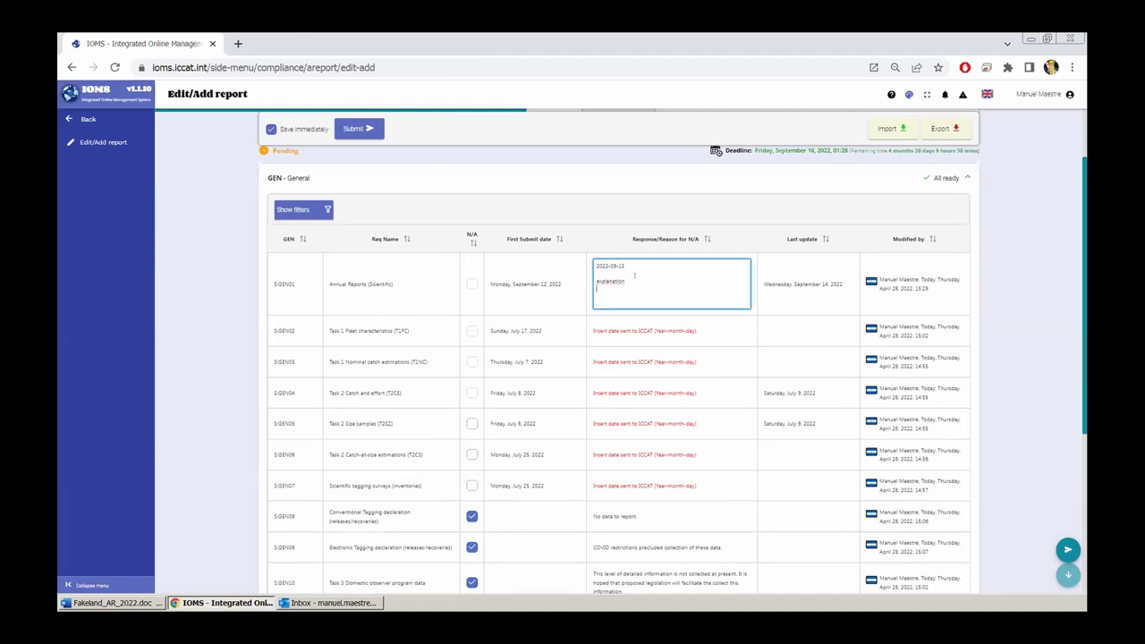
{"action": "type", "text": "dr whatever you like"}
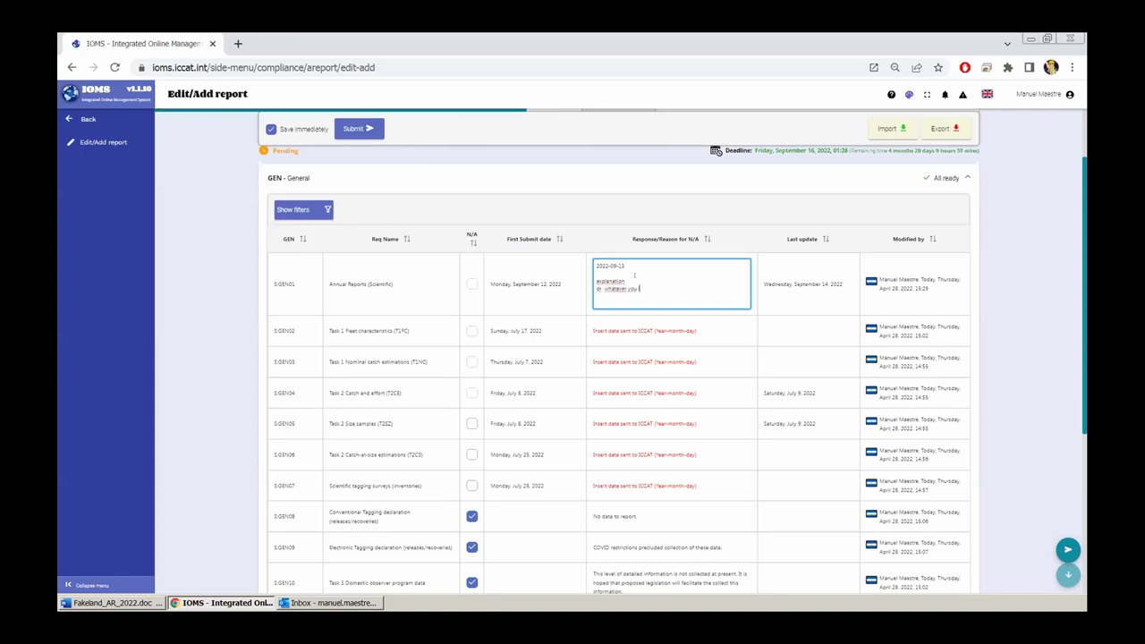
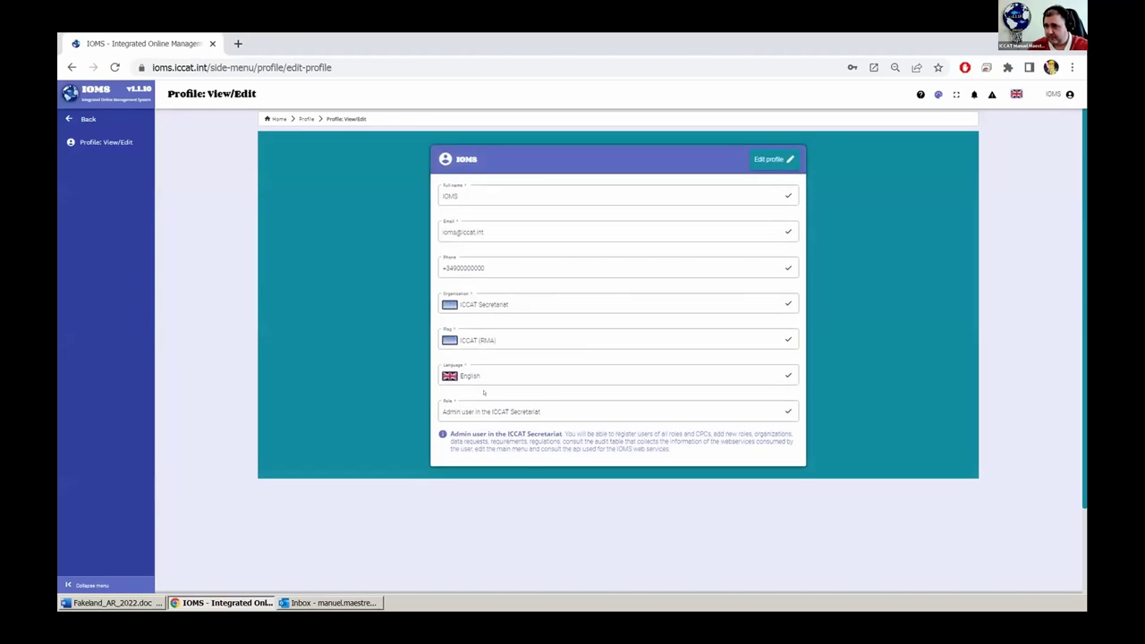
- Check the role in the profile, return to the main dashboard and view an enlarged chart of pending and completed data requests by organization
{"action": "left_click", "coordinate": [464, 410]}
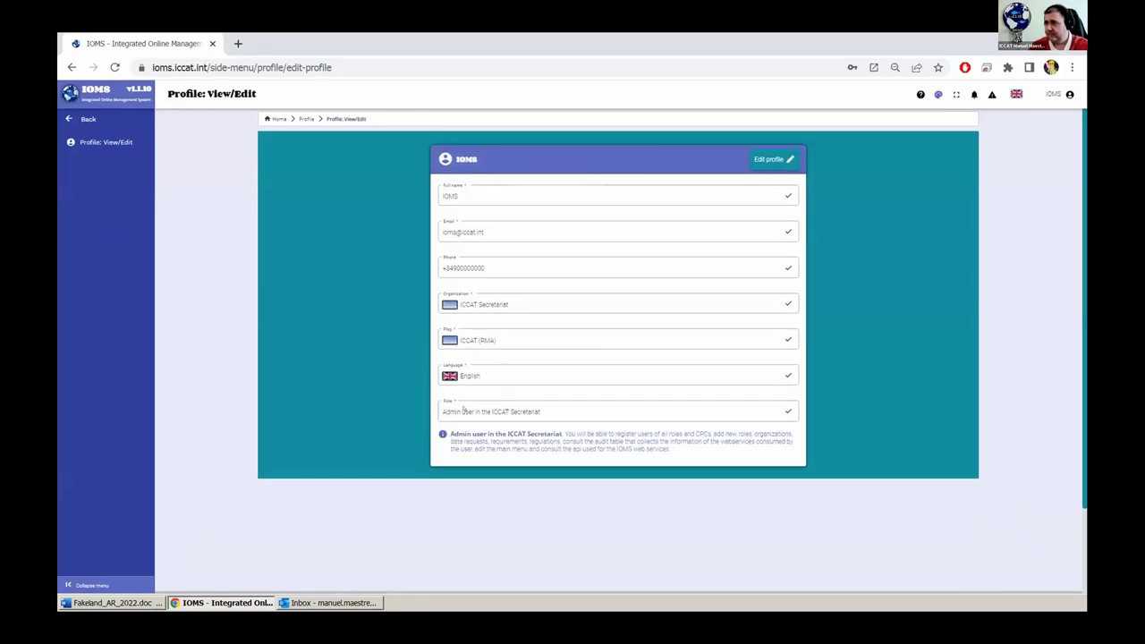
{"action": "left_click", "coordinate": [88, 119]}
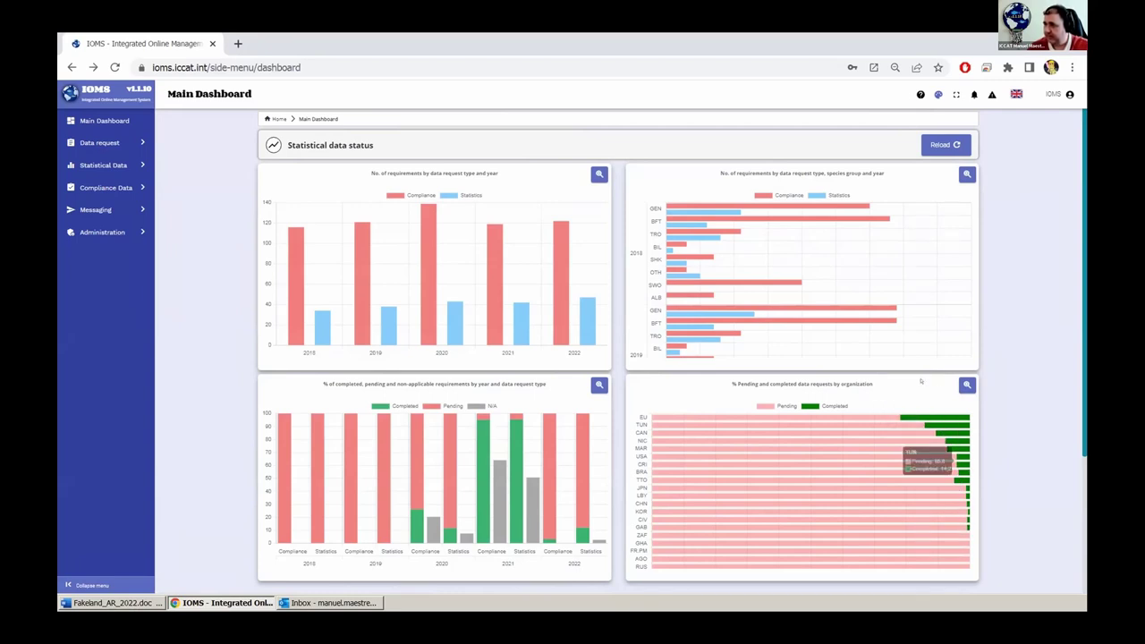
{"action": "left_click", "coordinate": [966, 384]}
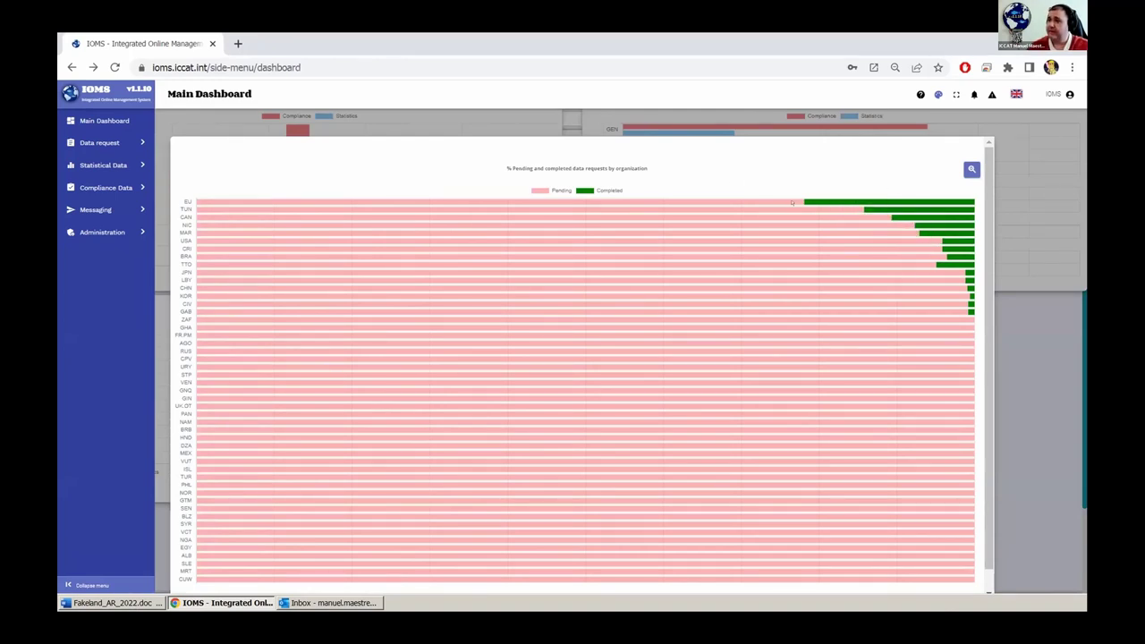
{"action": "mouse_move", "coordinate": [807, 201]}
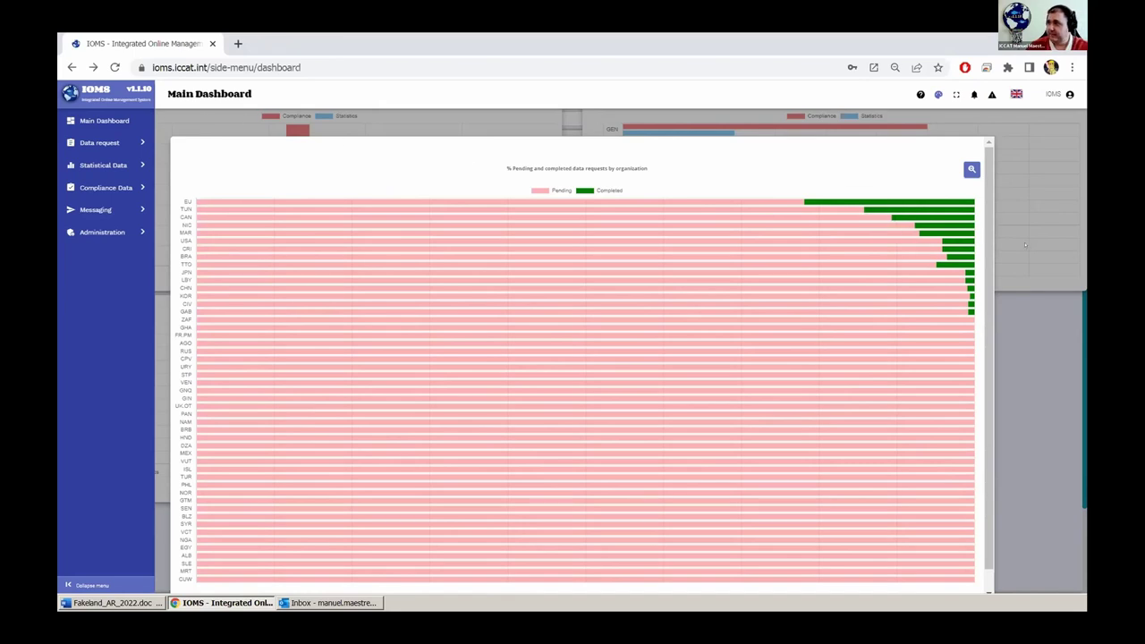
{"action": "left_click", "coordinate": [971, 169]}
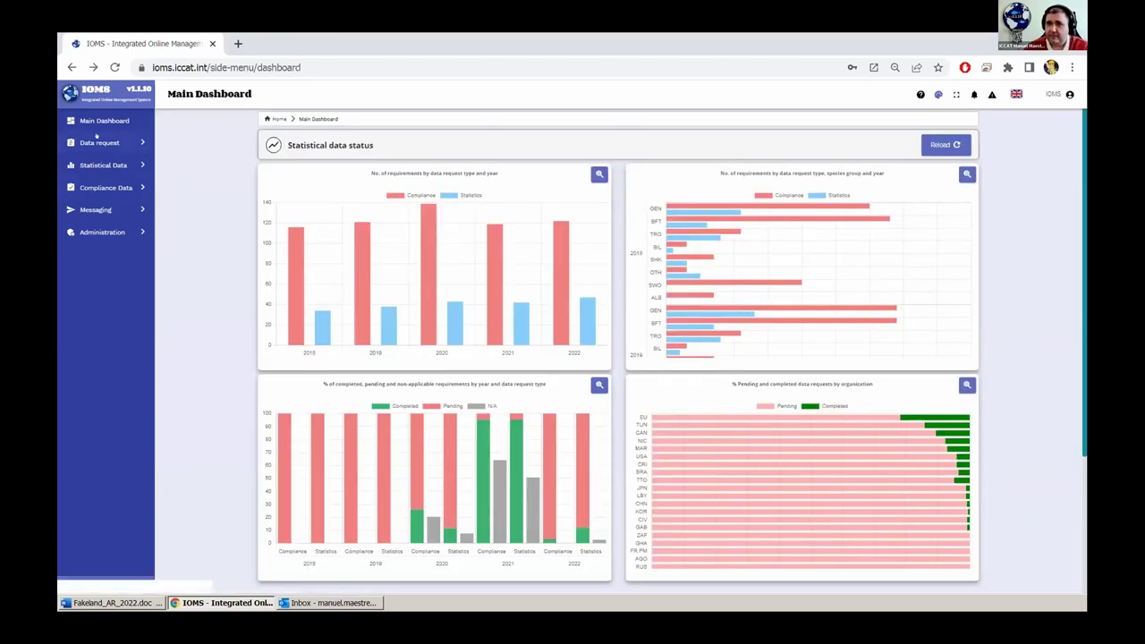
- Open the Annual Reports Dashboard within the Compliance Data section
{"action": "left_click", "coordinate": [103, 184]}
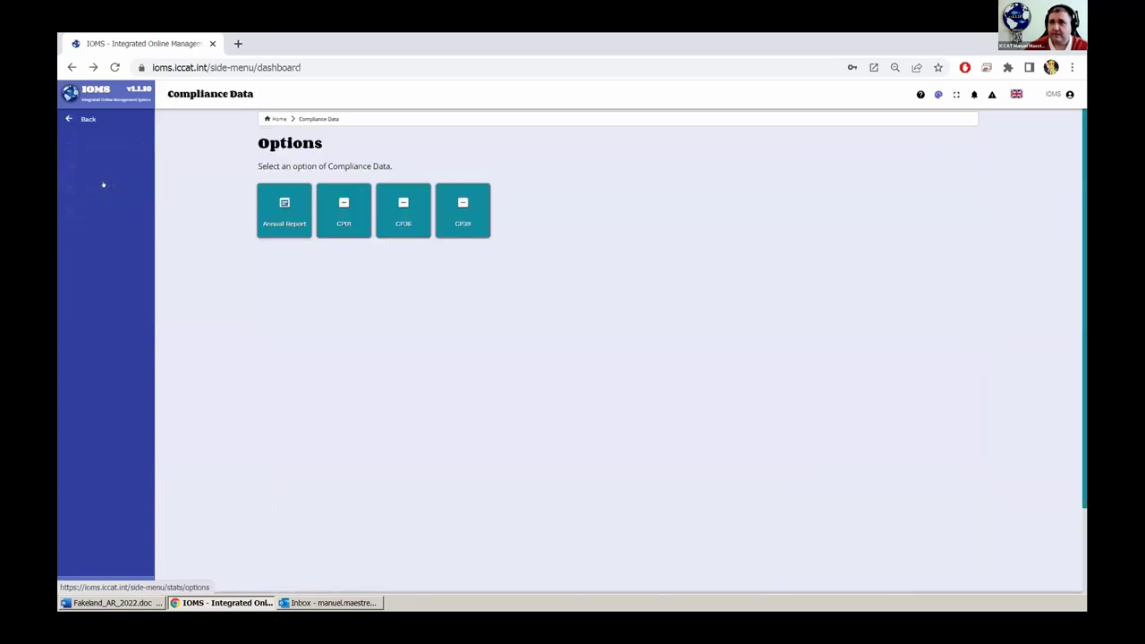
{"action": "left_click", "coordinate": [286, 212]}
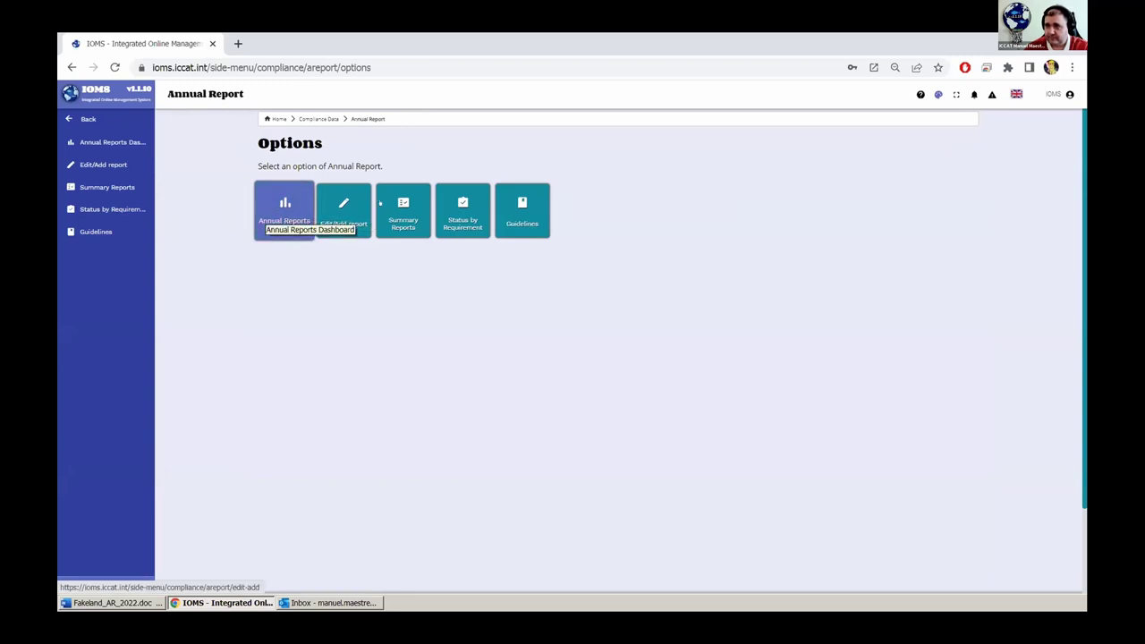
{"action": "left_click", "coordinate": [287, 218]}
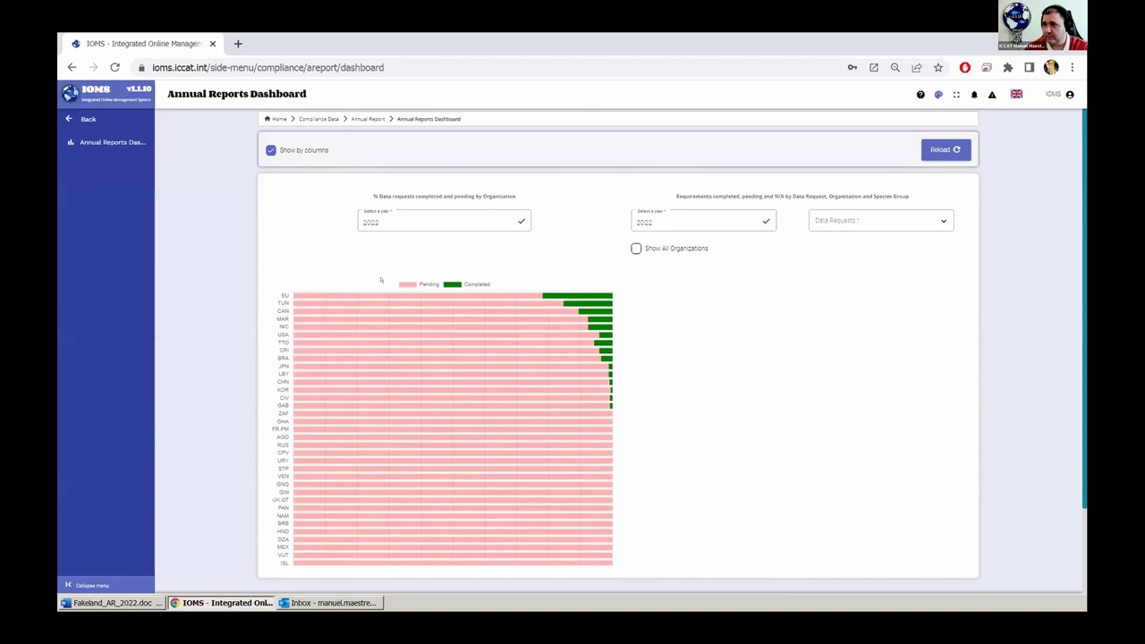
- View the completed and pending data requests by organization for 2021, and set that chart back to 2022
{"action": "left_click", "coordinate": [395, 226]}
{"action": "left_click", "coordinate": [395, 221]}
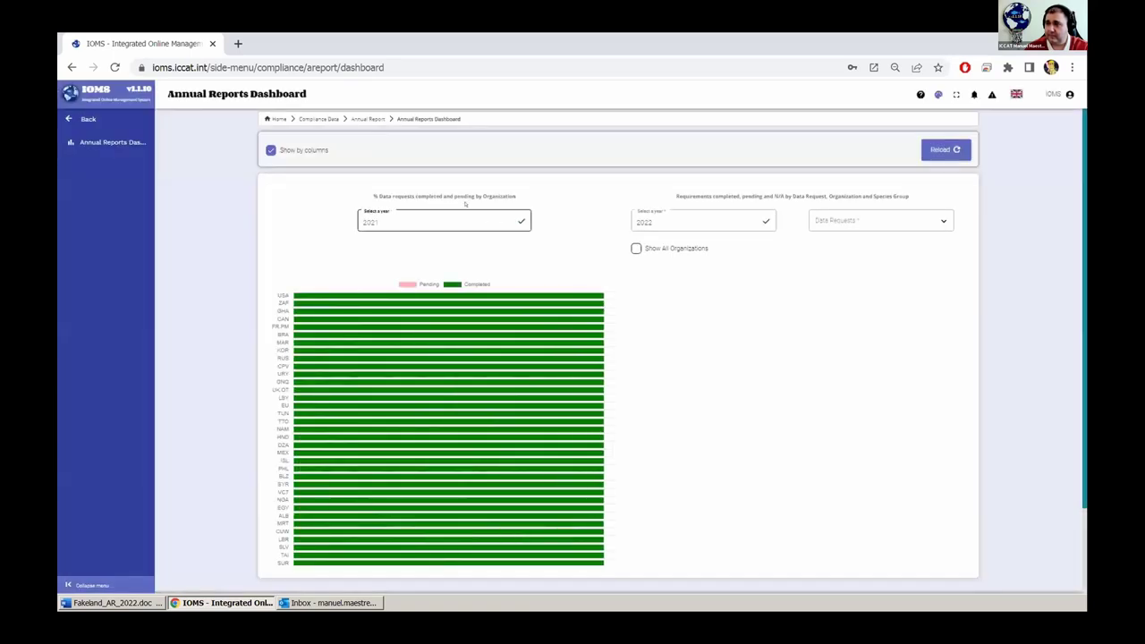
{"action": "left_click", "coordinate": [443, 221]}
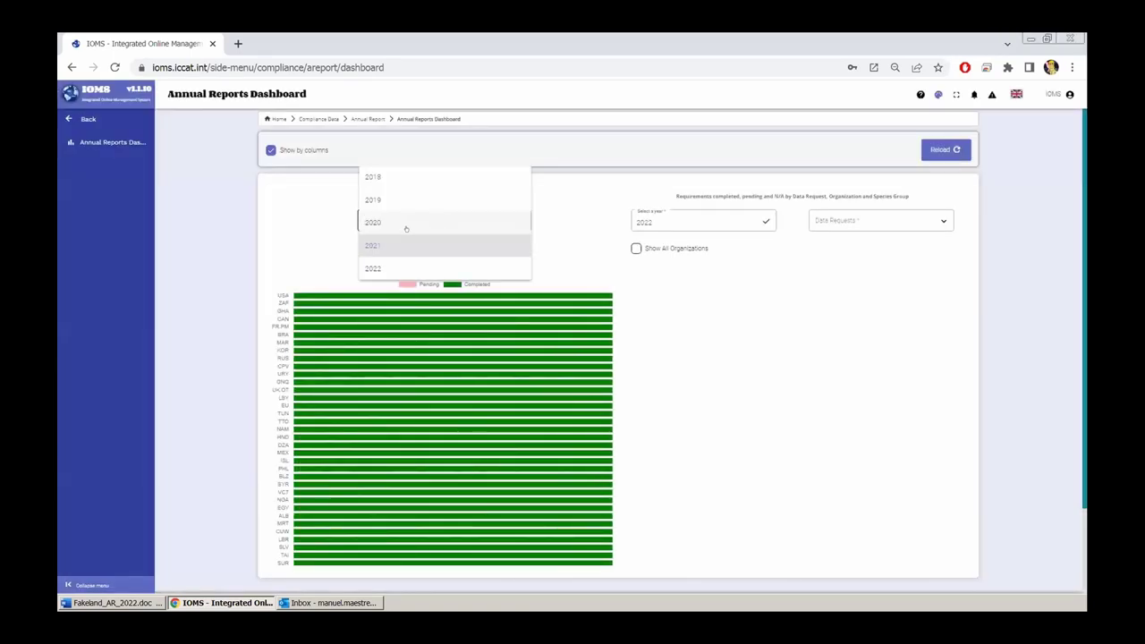
{"action": "left_click", "coordinate": [389, 268]}
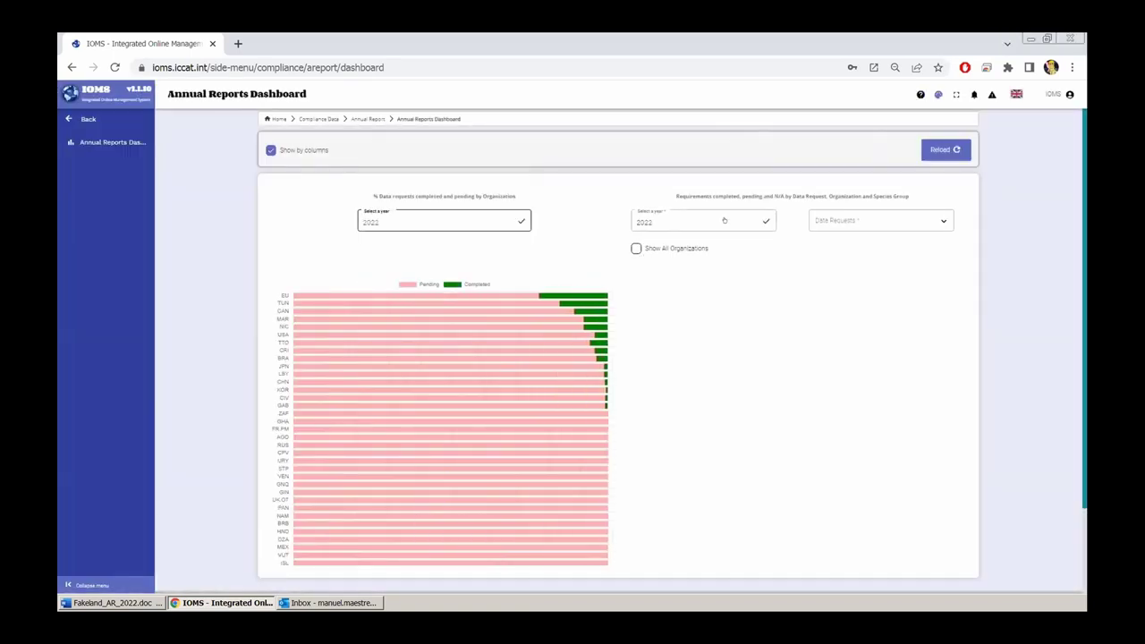
- Set the requirements chart to year 2021 and data request ICCAT CIRCULAR #0738 / 2021, and browse the available organizations
{"action": "left_click", "coordinate": [698, 221]}
{"action": "left_click", "coordinate": [662, 223]}
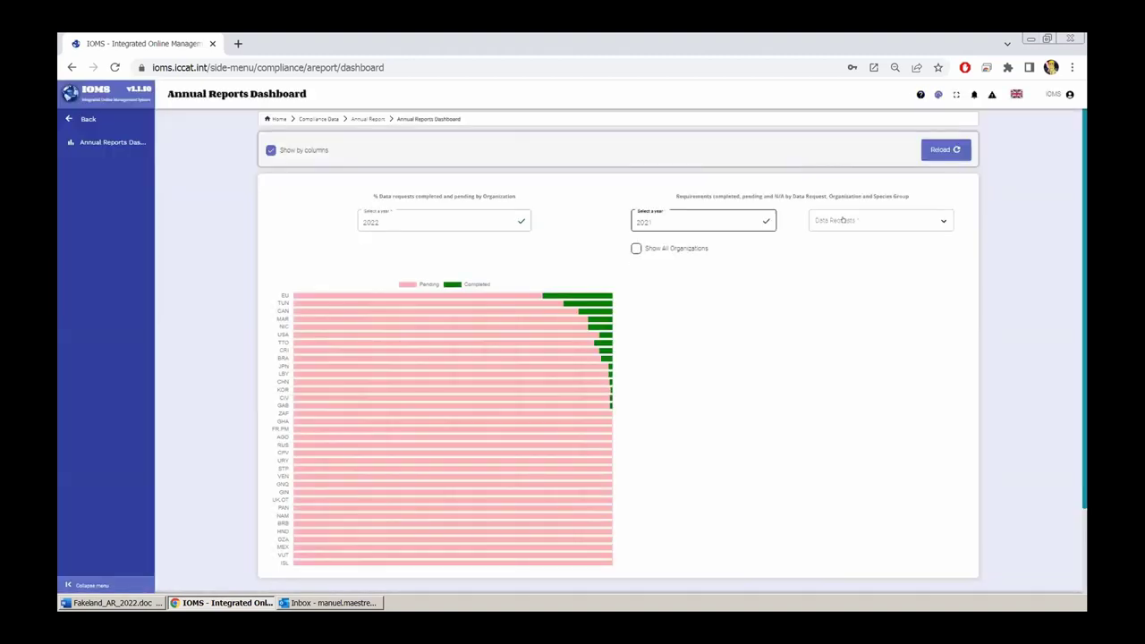
{"action": "left_click", "coordinate": [842, 217]}
{"action": "left_click", "coordinate": [859, 259]}
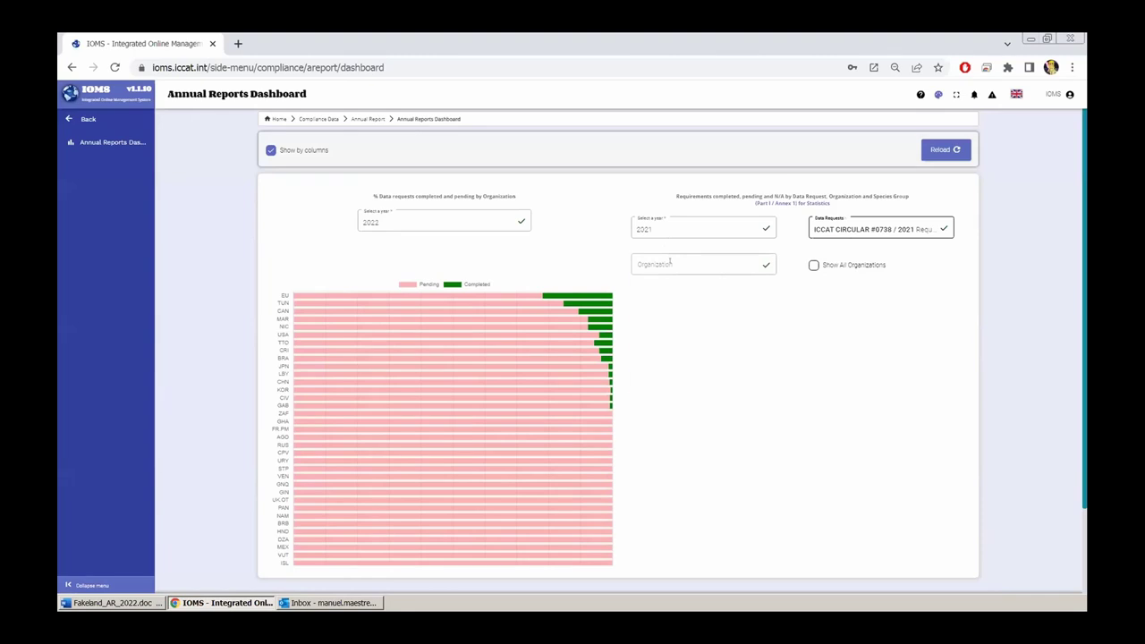
{"action": "left_click", "coordinate": [665, 267]}
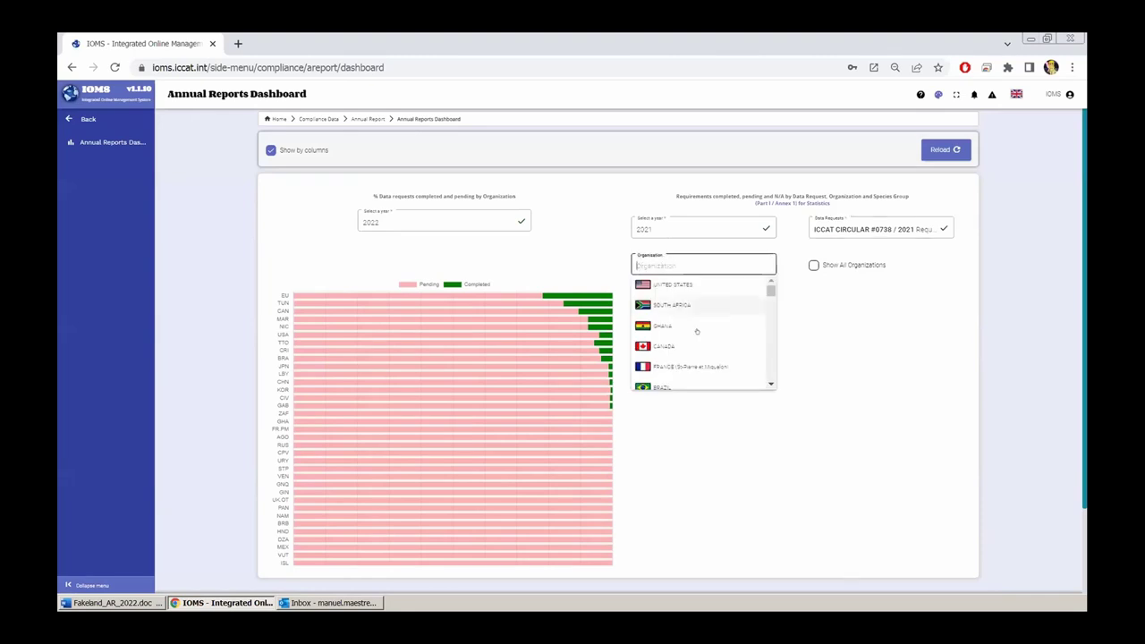
{"action": "scroll", "coordinate": [671, 358], "scroll_direction": "down", "scroll_amount": 5}
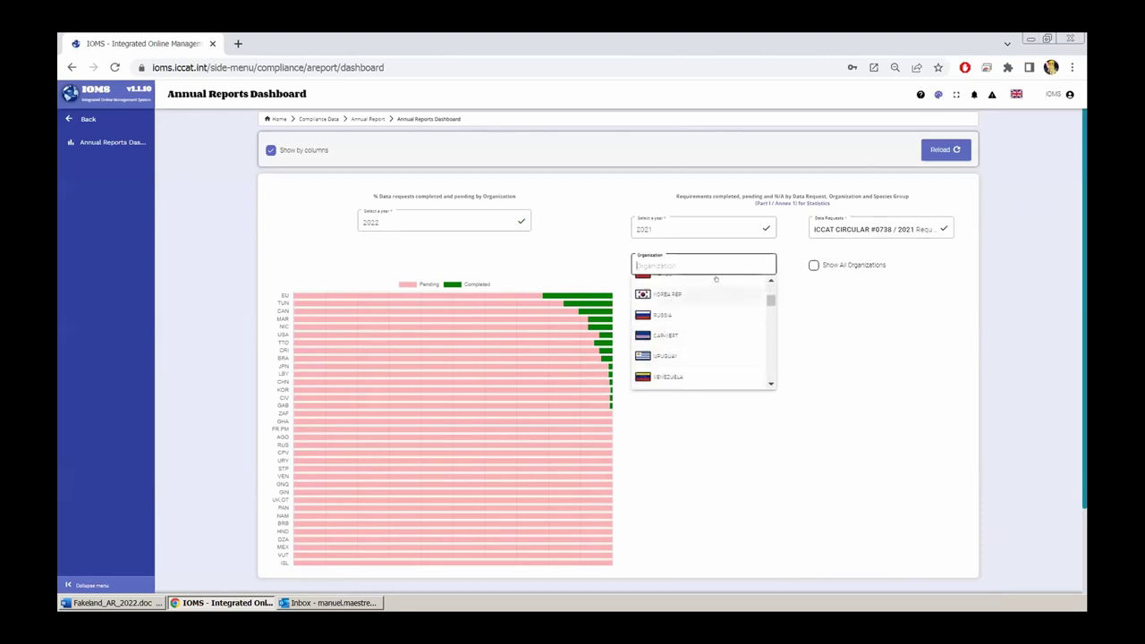
- Set the requirements chart to year 2022, data request ICCAT CIRCULAR #0669 / 2022 and organization European Union
{"action": "left_click", "coordinate": [696, 217]}
{"action": "left_click", "coordinate": [680, 275]}
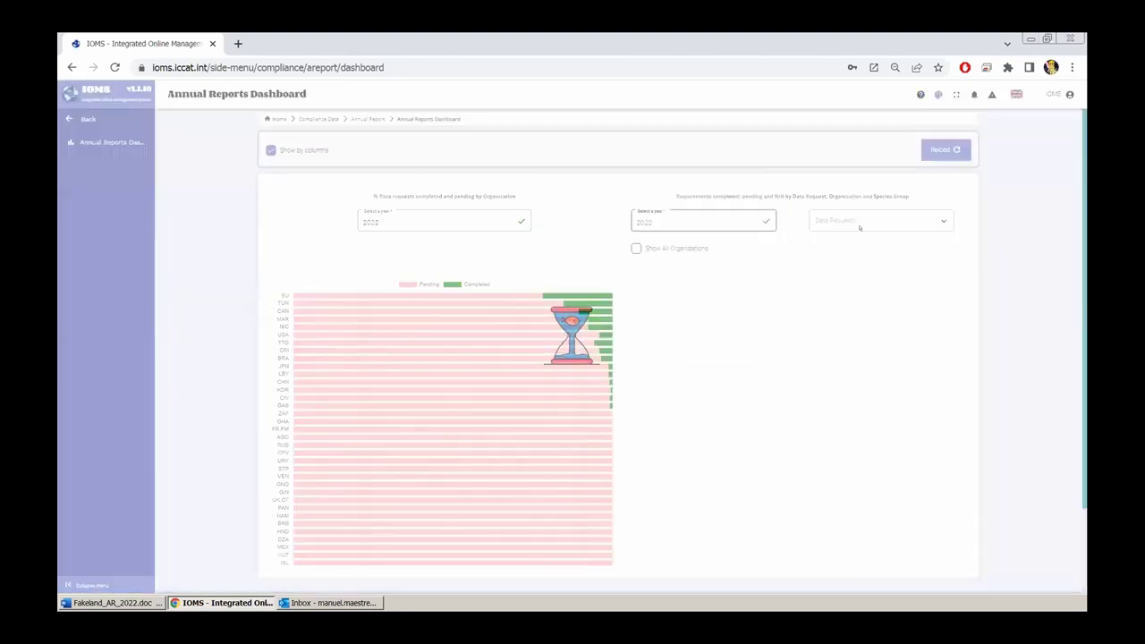
{"action": "left_click", "coordinate": [842, 219]}
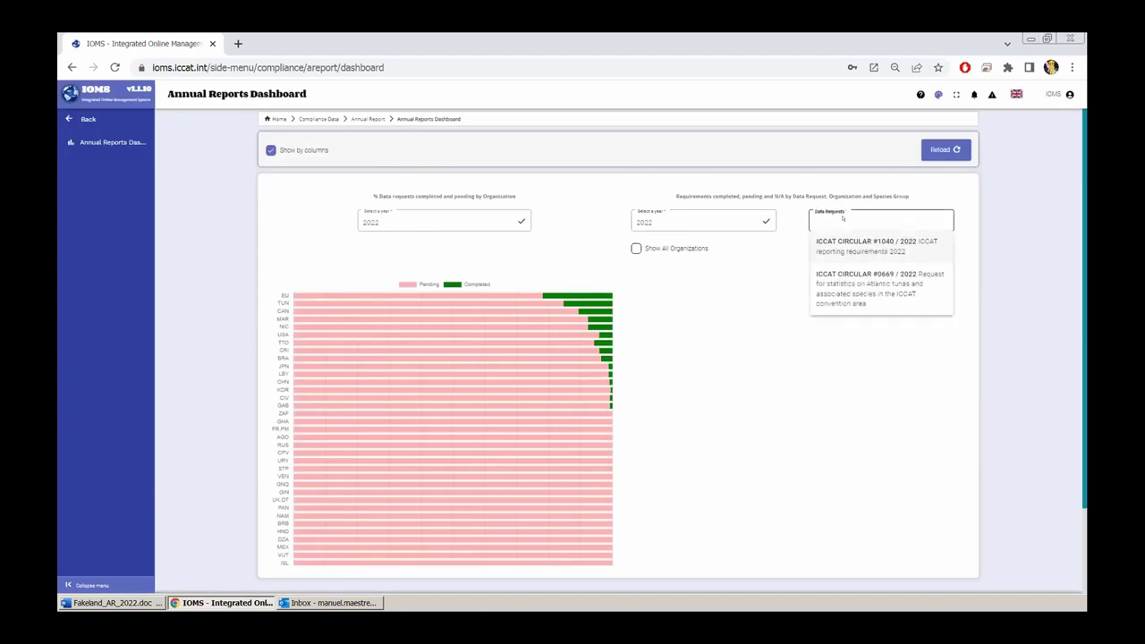
{"action": "left_click", "coordinate": [868, 289]}
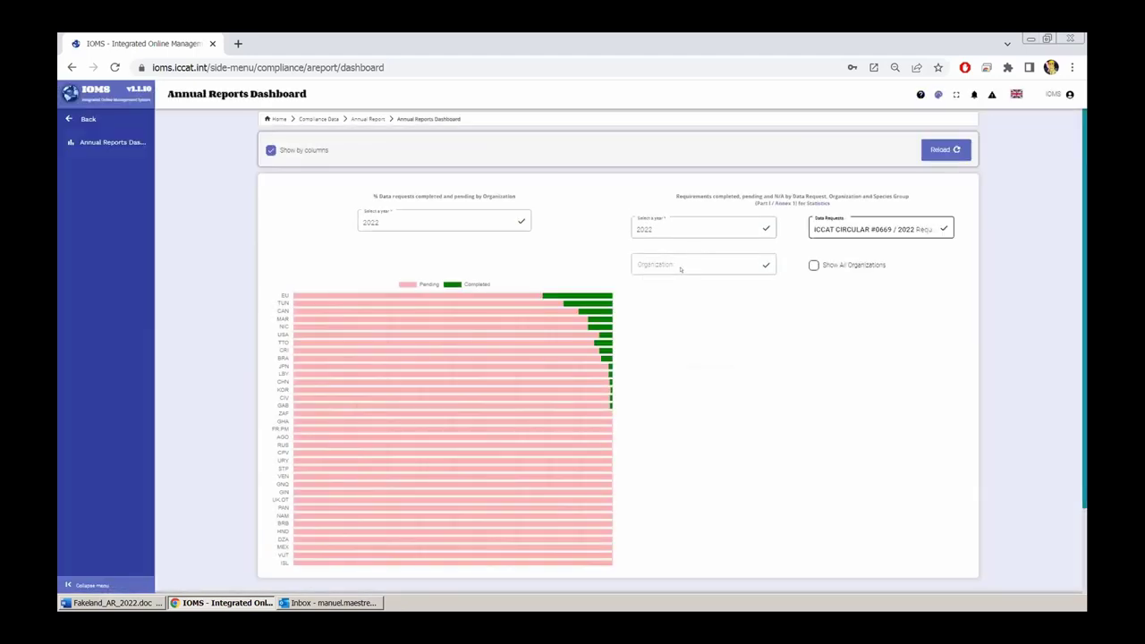
{"action": "left_click", "coordinate": [696, 261]}
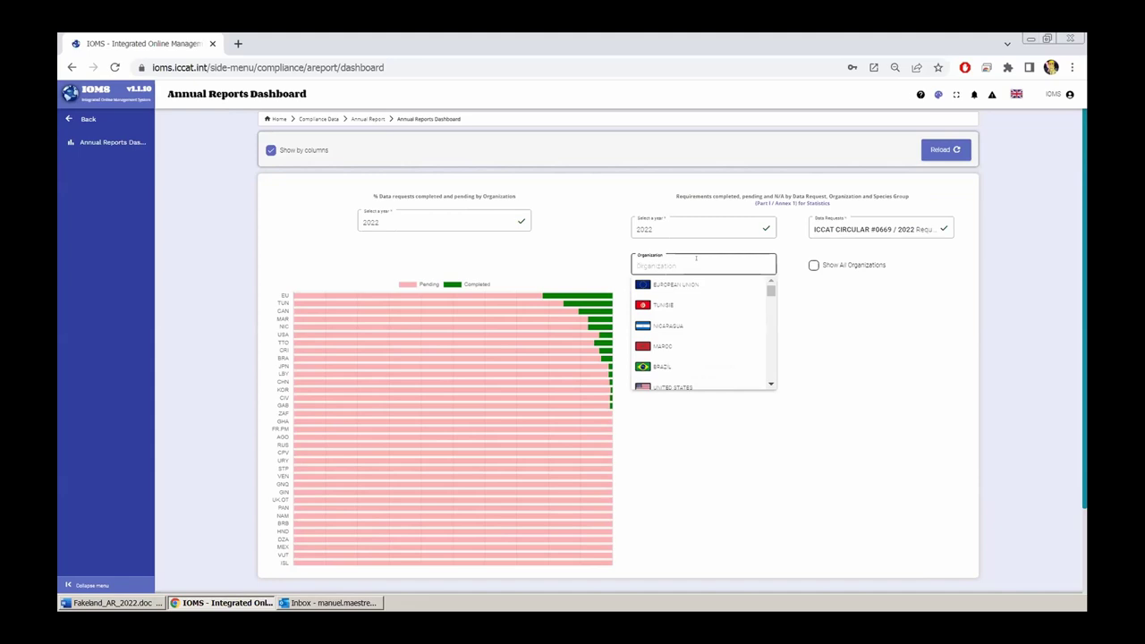
{"action": "left_click", "coordinate": [695, 284]}
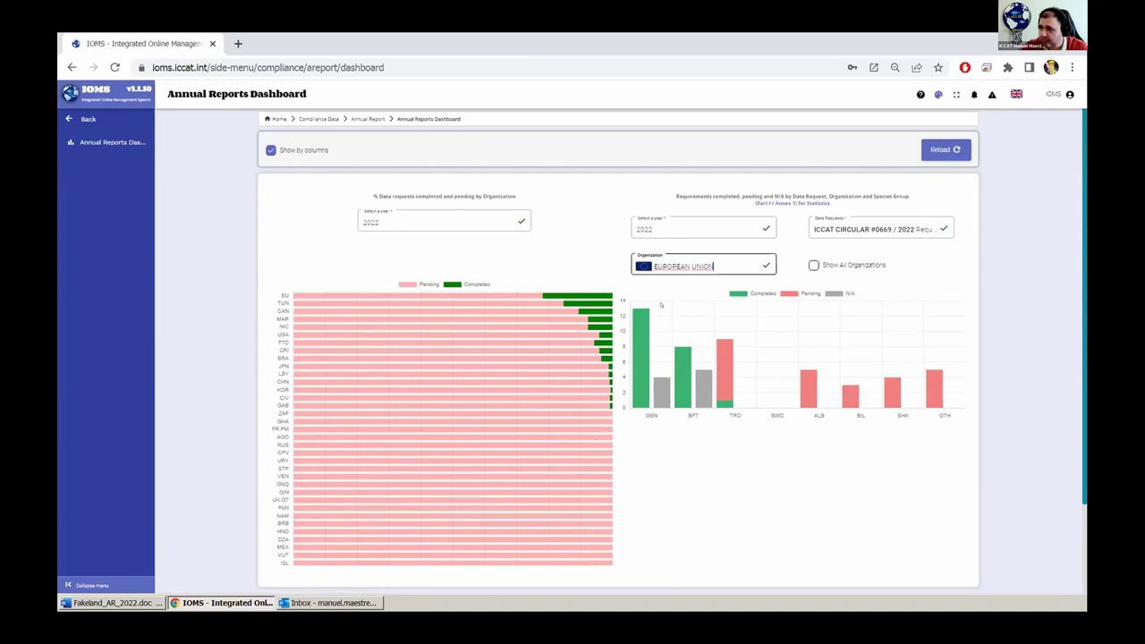
- Examine the European Union's requirements by species group, and switch the chart's organization to Tunisie
{"action": "mouse_move", "coordinate": [644, 358]}
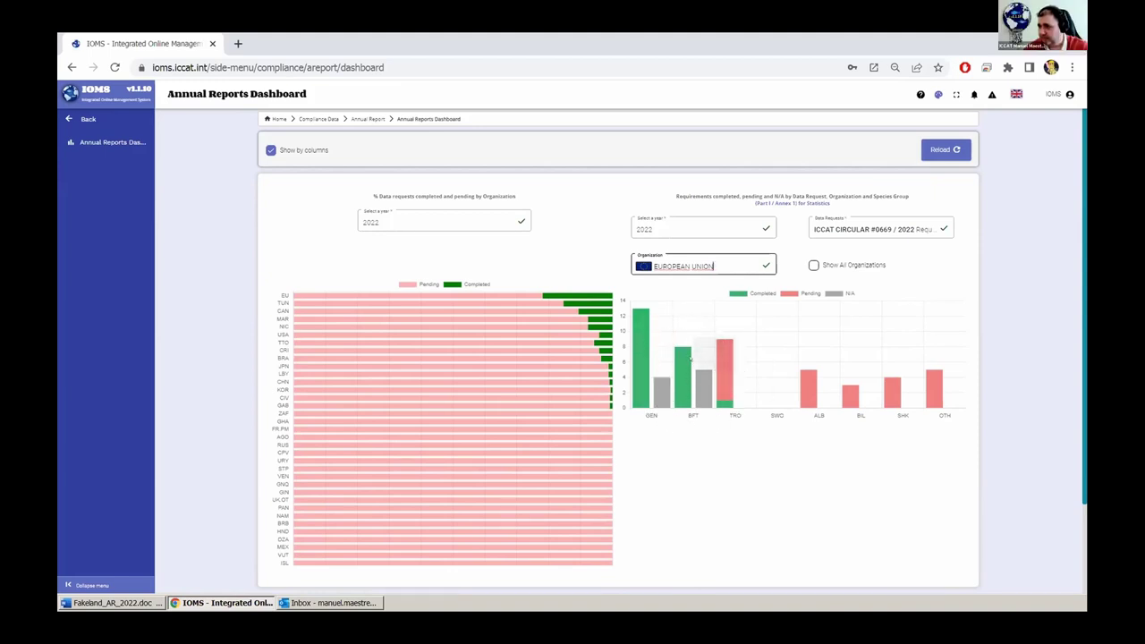
{"action": "mouse_move", "coordinate": [704, 398]}
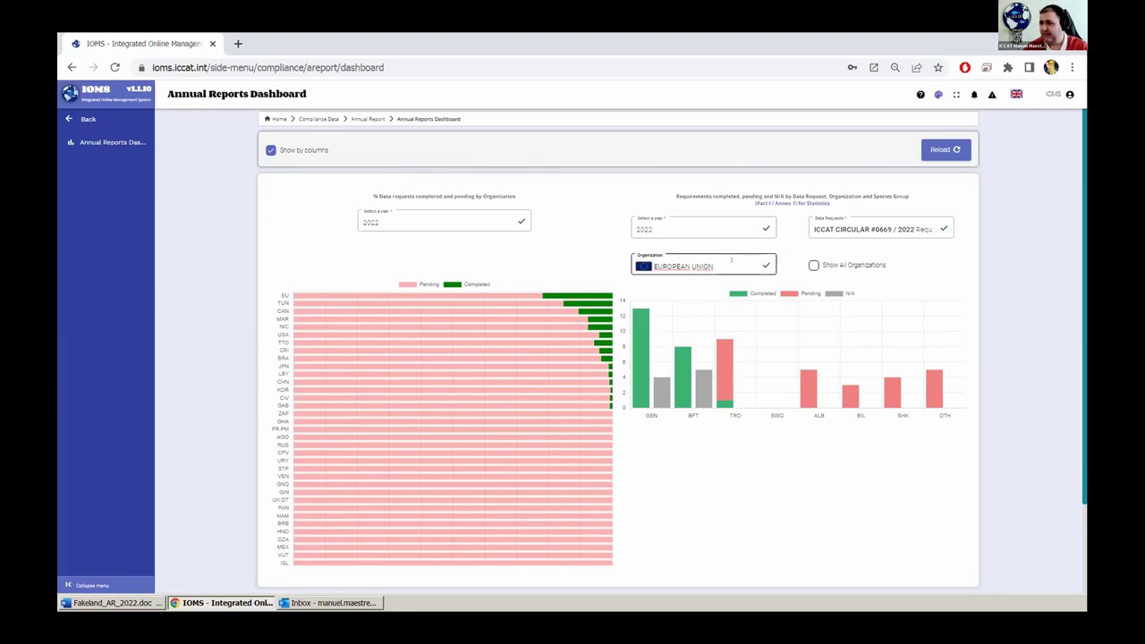
{"action": "left_click", "coordinate": [679, 256]}
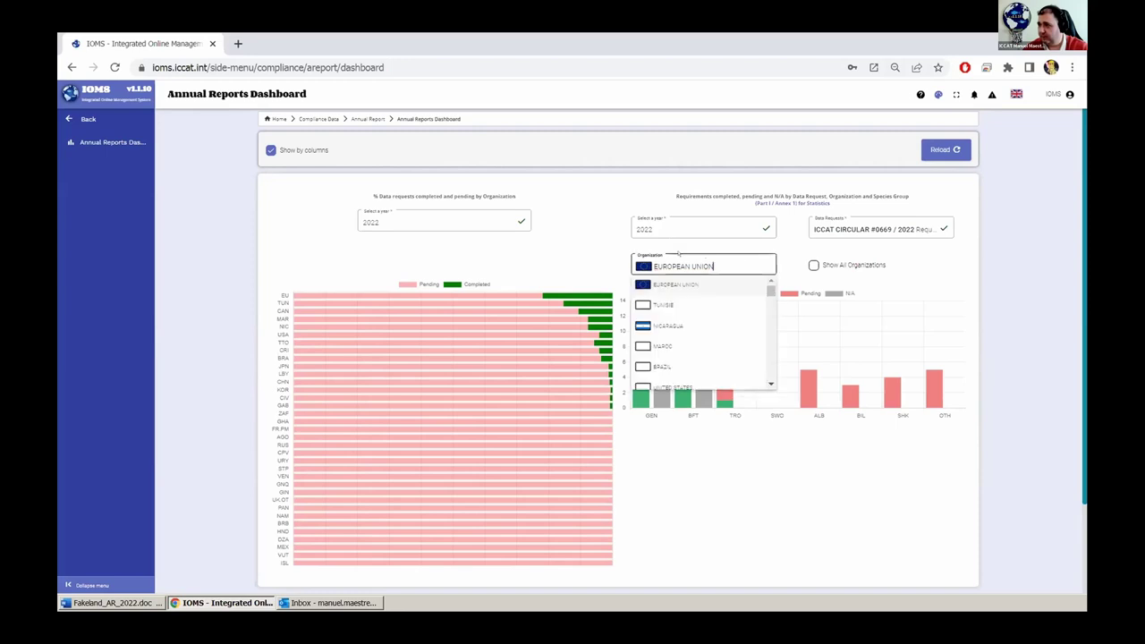
{"action": "left_click", "coordinate": [663, 304]}
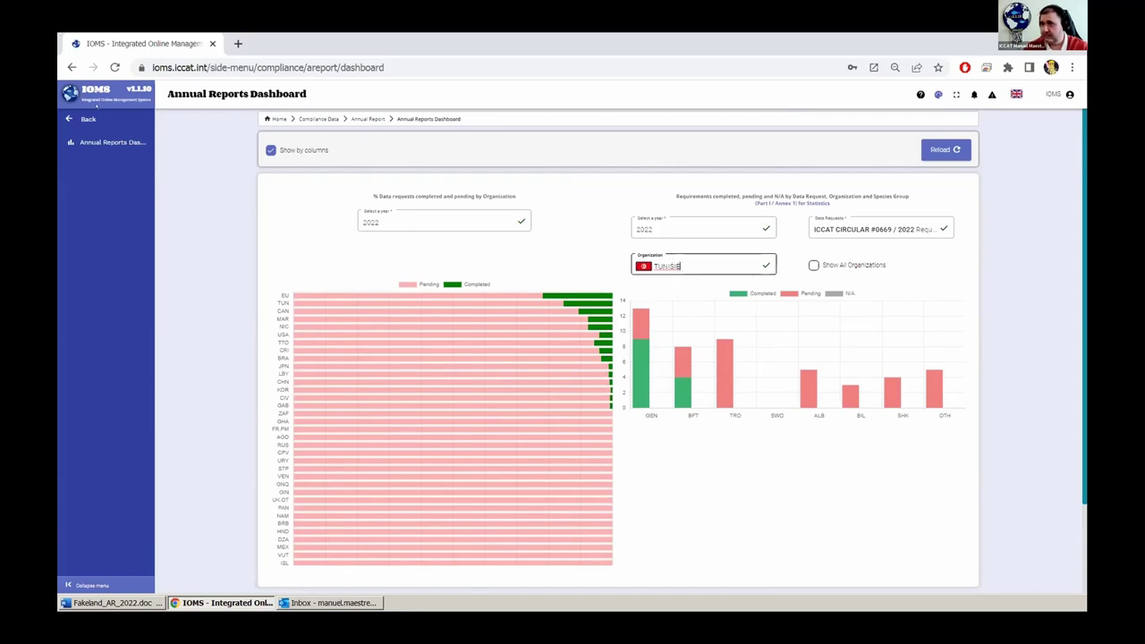
- Open the annual report's Summary Reports for 2022 with data request ICCAT CIRCULAR #1040 / 2022
{"action": "left_click", "coordinate": [89, 119]}
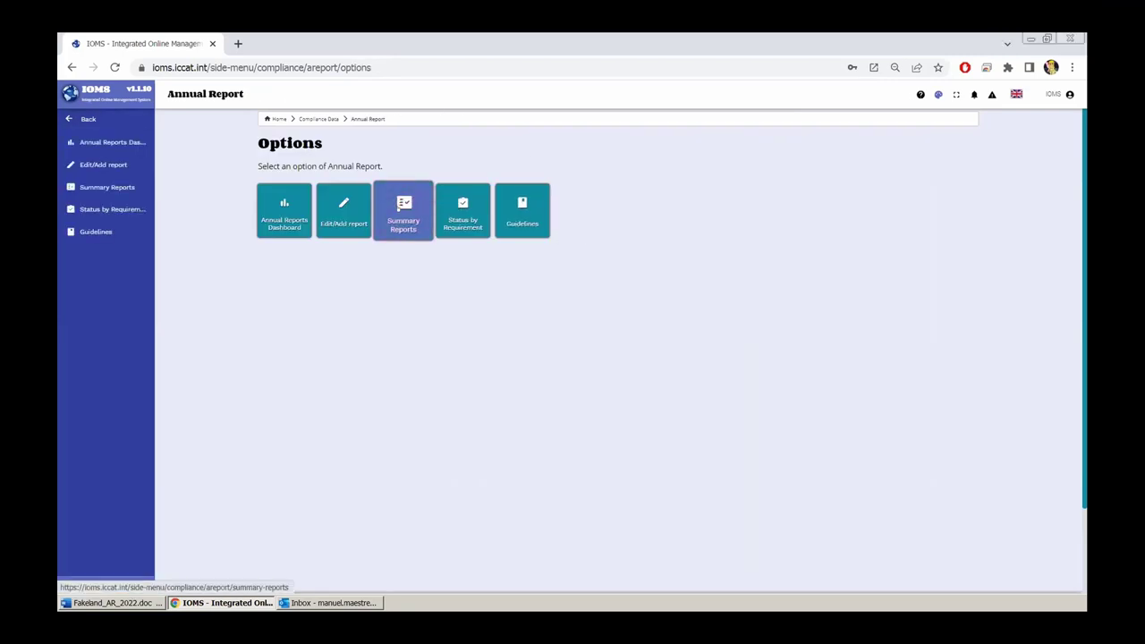
{"action": "left_click", "coordinate": [399, 207]}
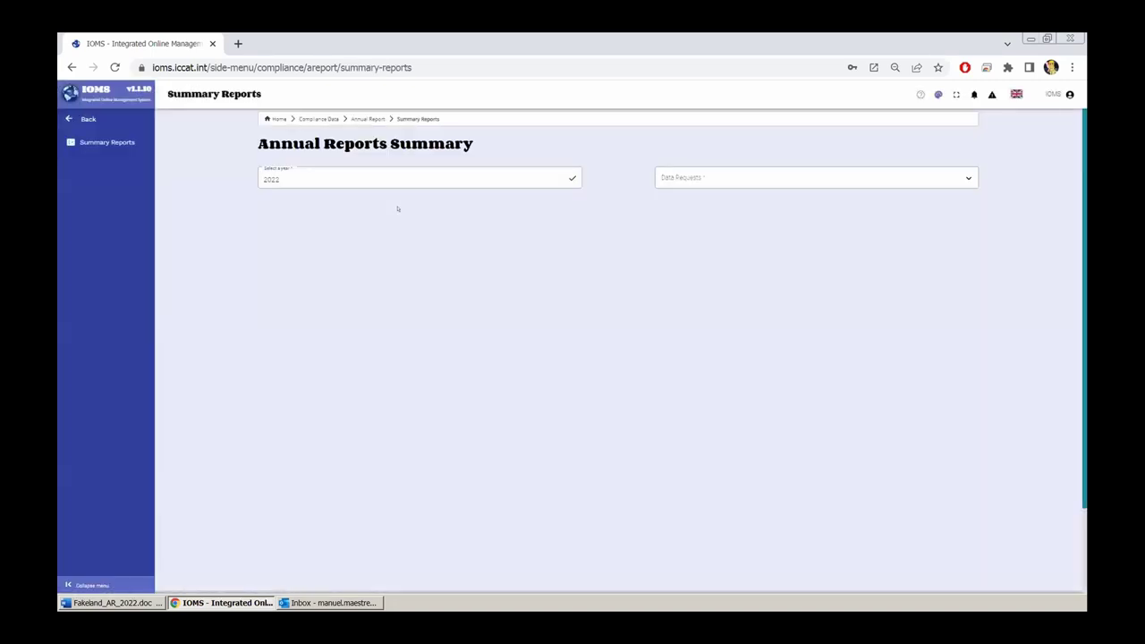
{"action": "left_click", "coordinate": [738, 170]}
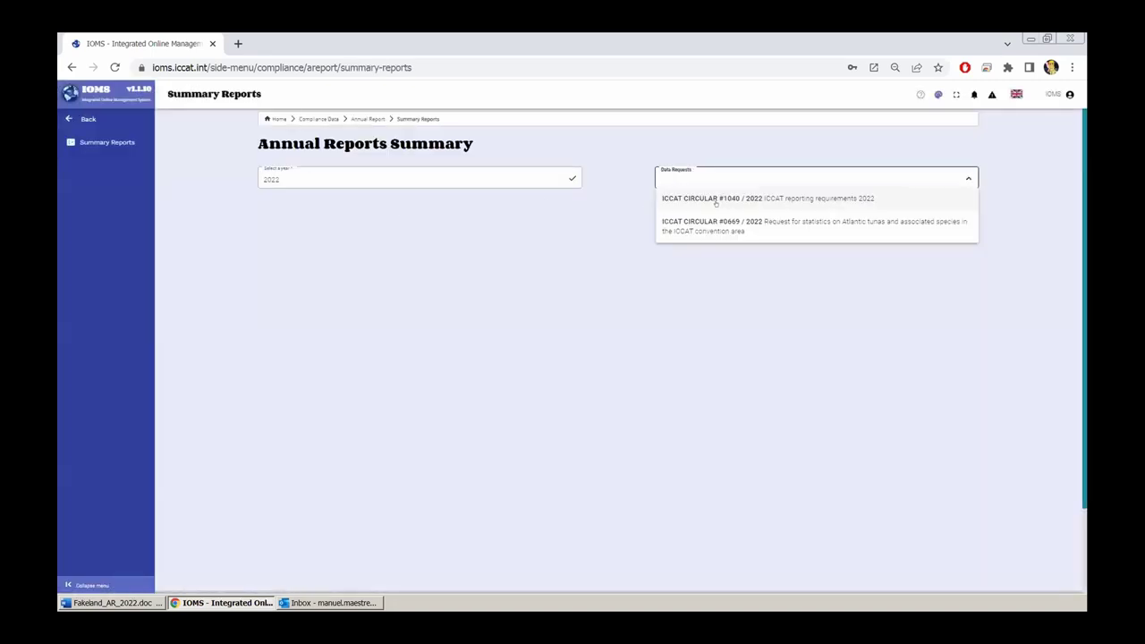
{"action": "left_click", "coordinate": [717, 197]}
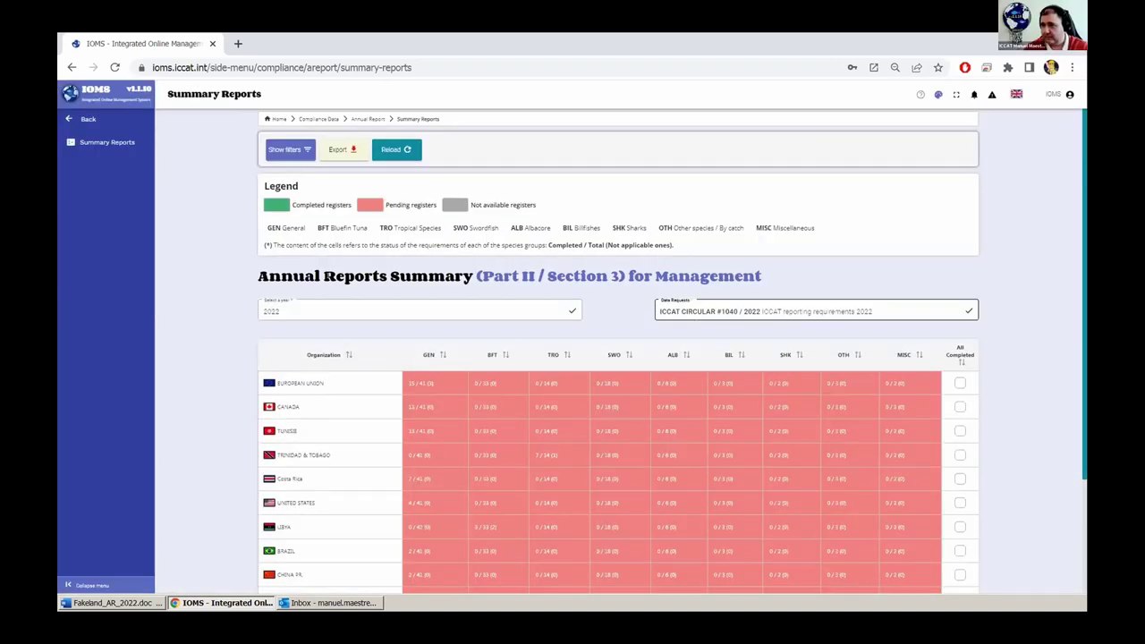
- Examine the management summary table by organization and species group, including its further pages and the color legend
{"action": "scroll", "coordinate": [224, 315], "scroll_direction": "down", "scroll_amount": 2}
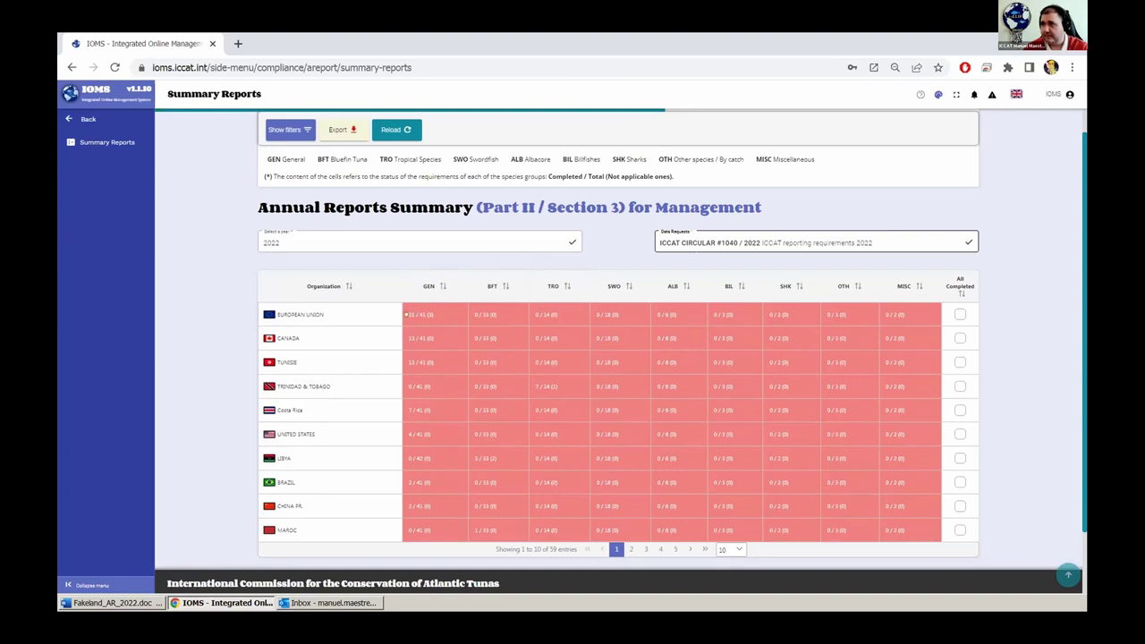
{"action": "left_click", "coordinate": [561, 180]}
{"action": "left_click", "coordinate": [594, 177]}
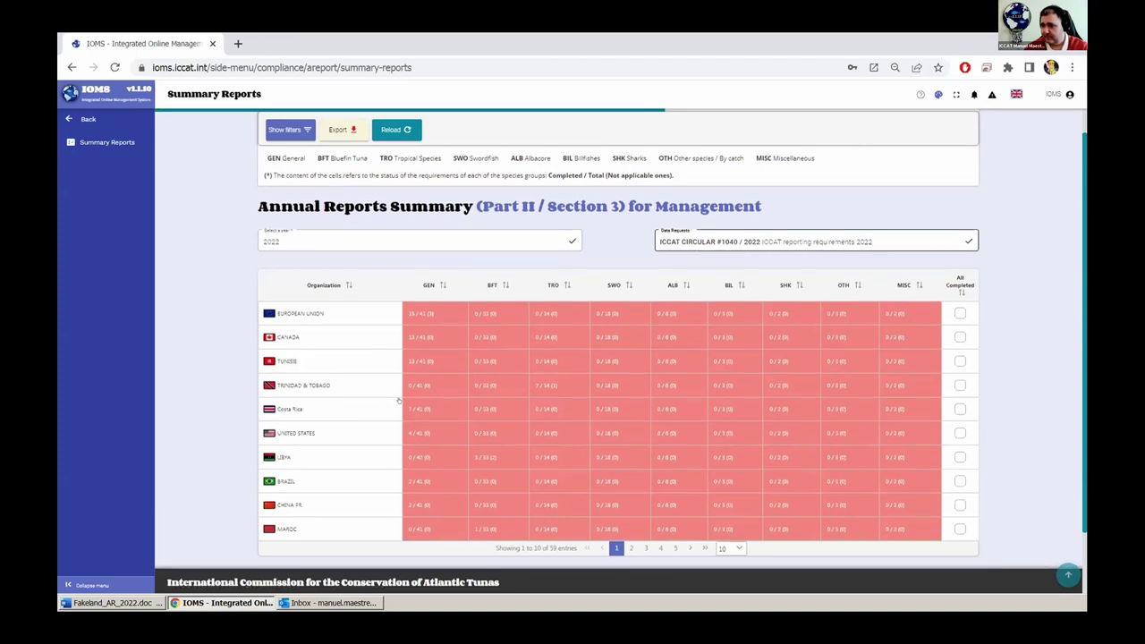
{"action": "scroll", "coordinate": [537, 447], "scroll_direction": "down", "scroll_amount": 2}
{"action": "left_click", "coordinate": [632, 471]}
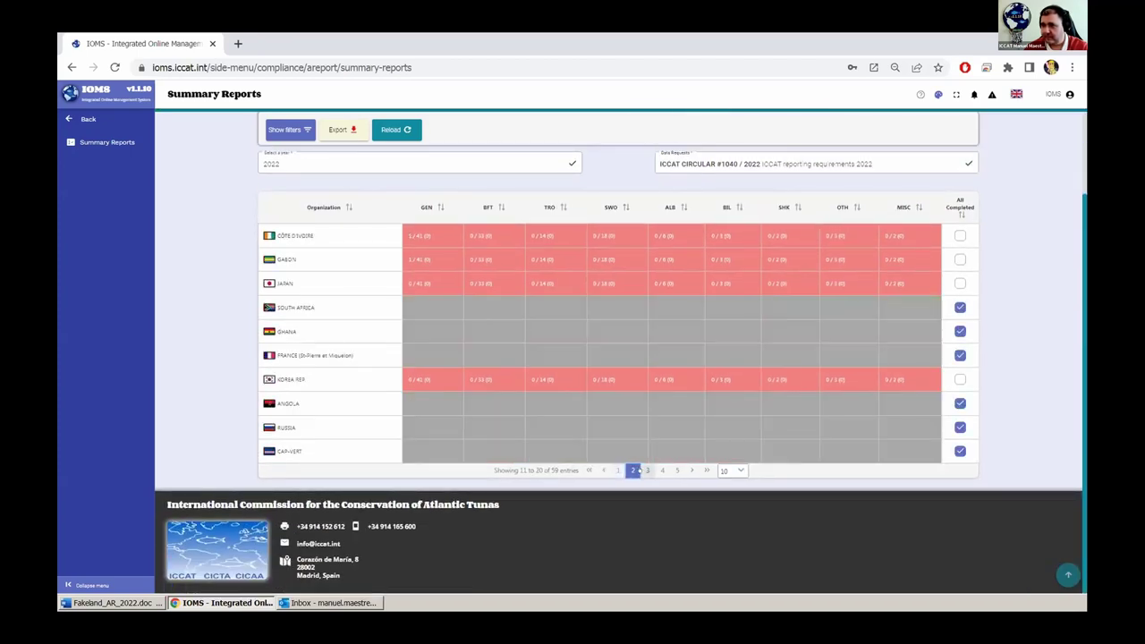
{"action": "left_click", "coordinate": [647, 471]}
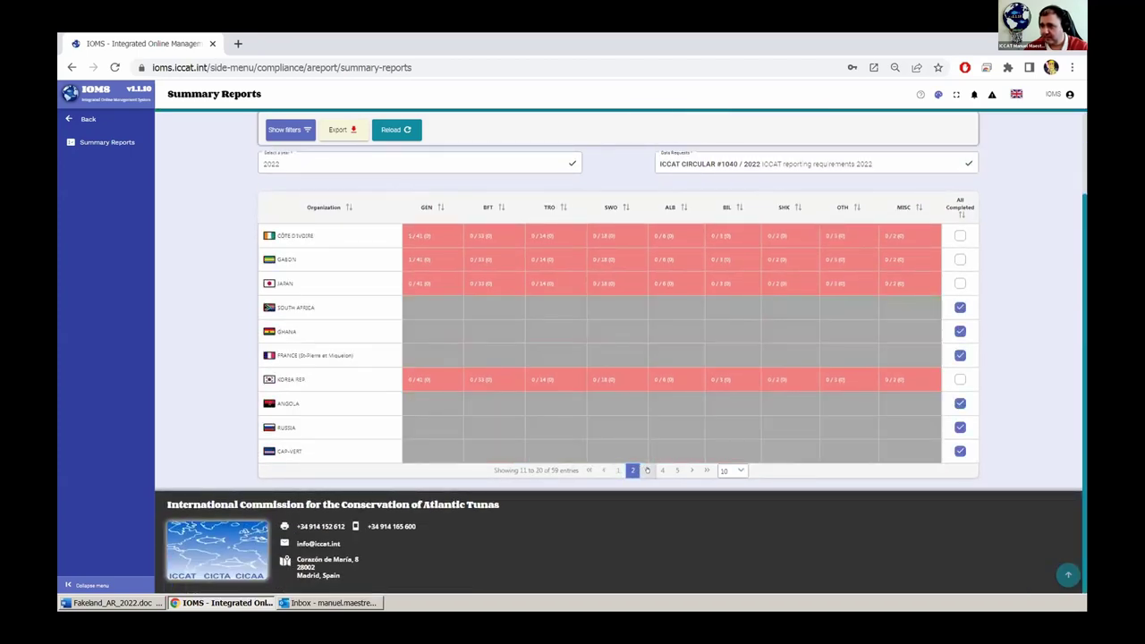
{"action": "left_click", "coordinate": [602, 470]}
{"action": "left_click", "coordinate": [602, 470]}
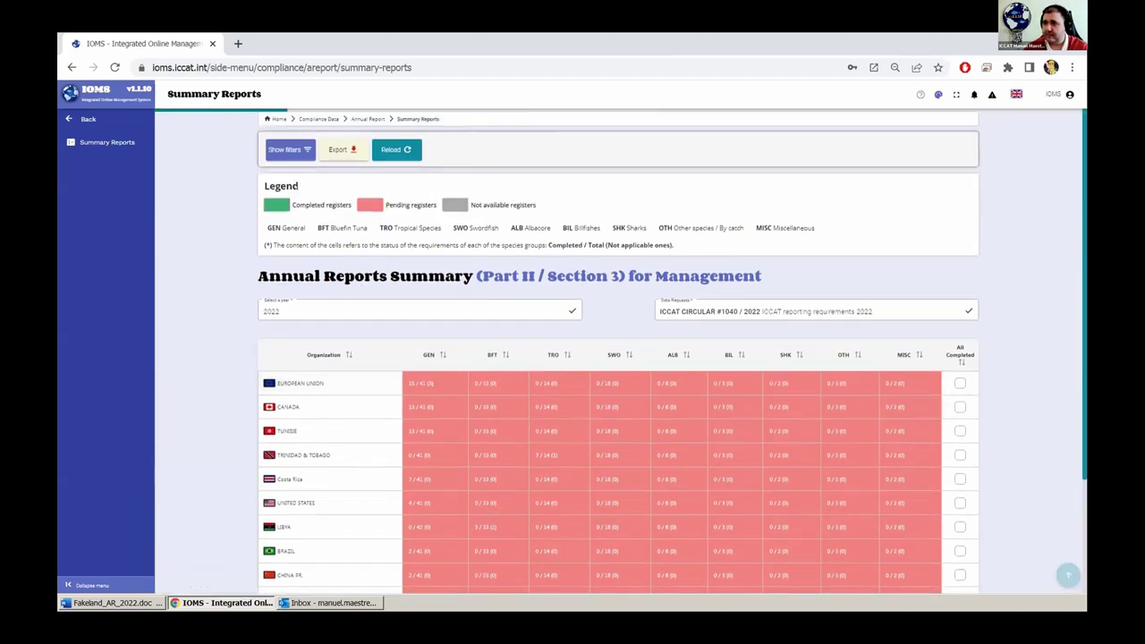
{"action": "left_click", "coordinate": [279, 204]}
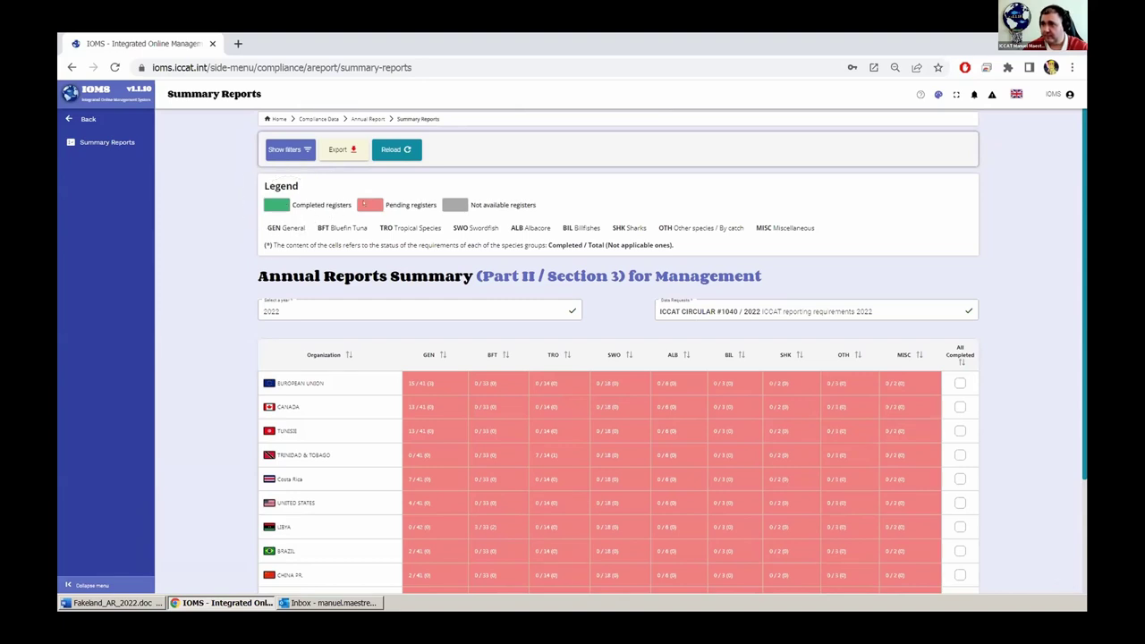
{"action": "left_click", "coordinate": [376, 206]}
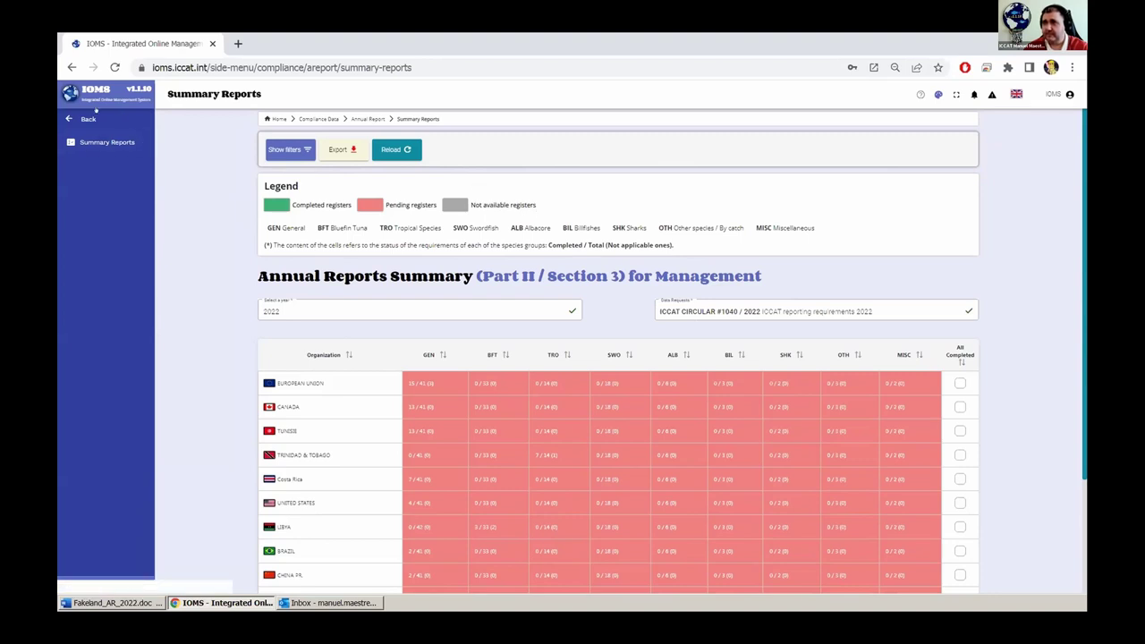
- Open Status by Requirement for 2022, data request ICCAT CIRCULAR #0669 / 2022 and requirement S:GEN01 Annual Reports (Scientific)
{"action": "left_click", "coordinate": [368, 118]}
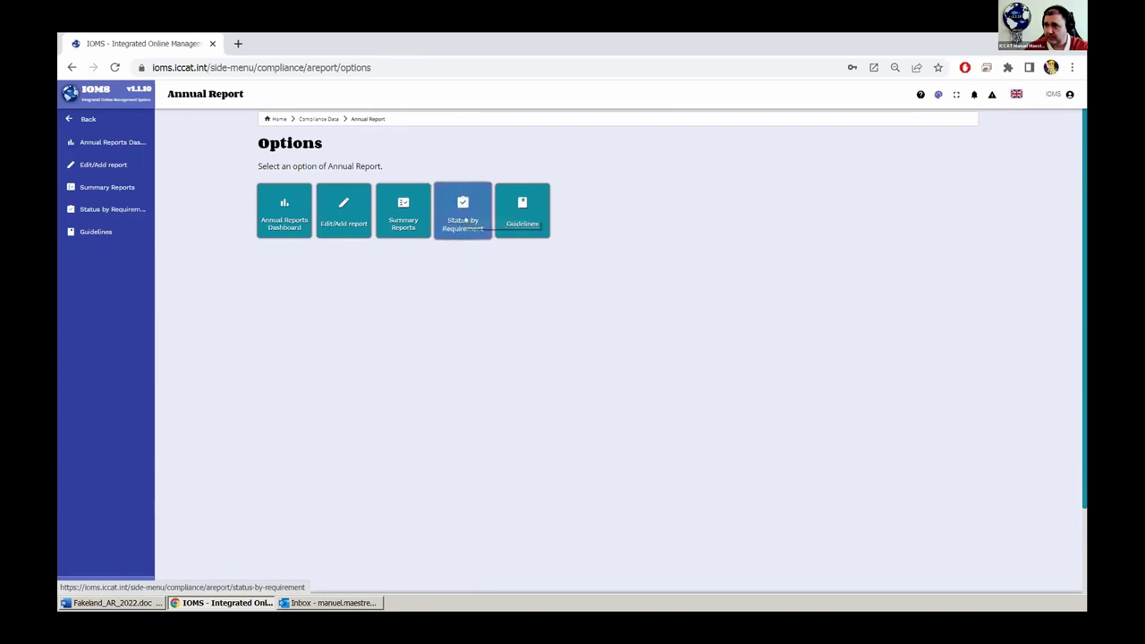
{"action": "left_click", "coordinate": [458, 204]}
{"action": "left_click", "coordinate": [420, 177]}
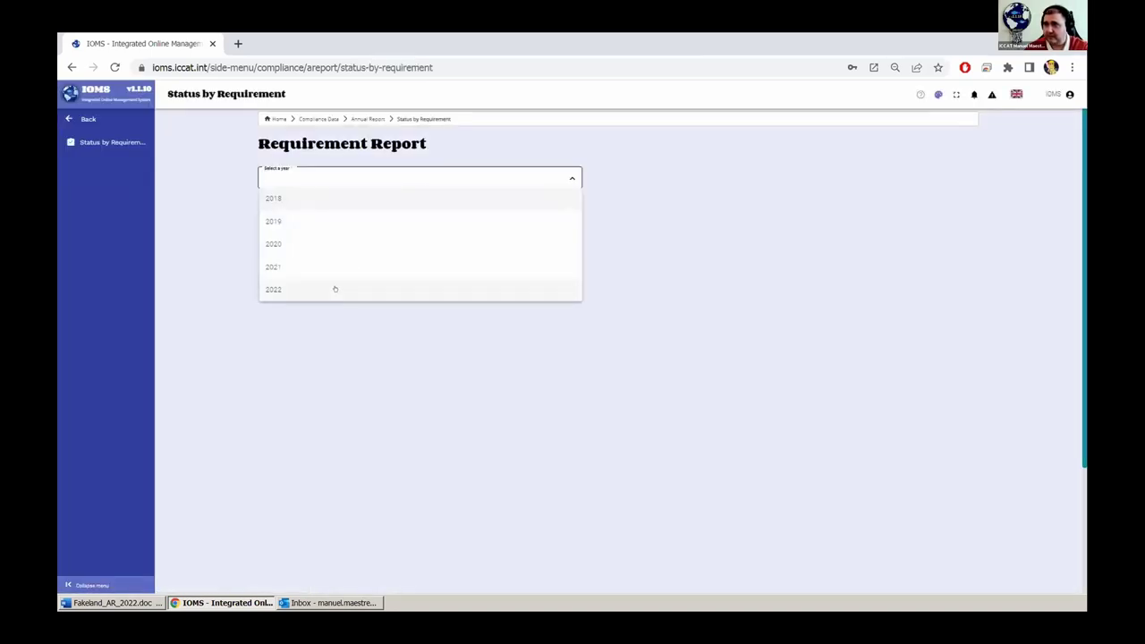
{"action": "left_click", "coordinate": [336, 290]}
{"action": "left_click", "coordinate": [713, 172]}
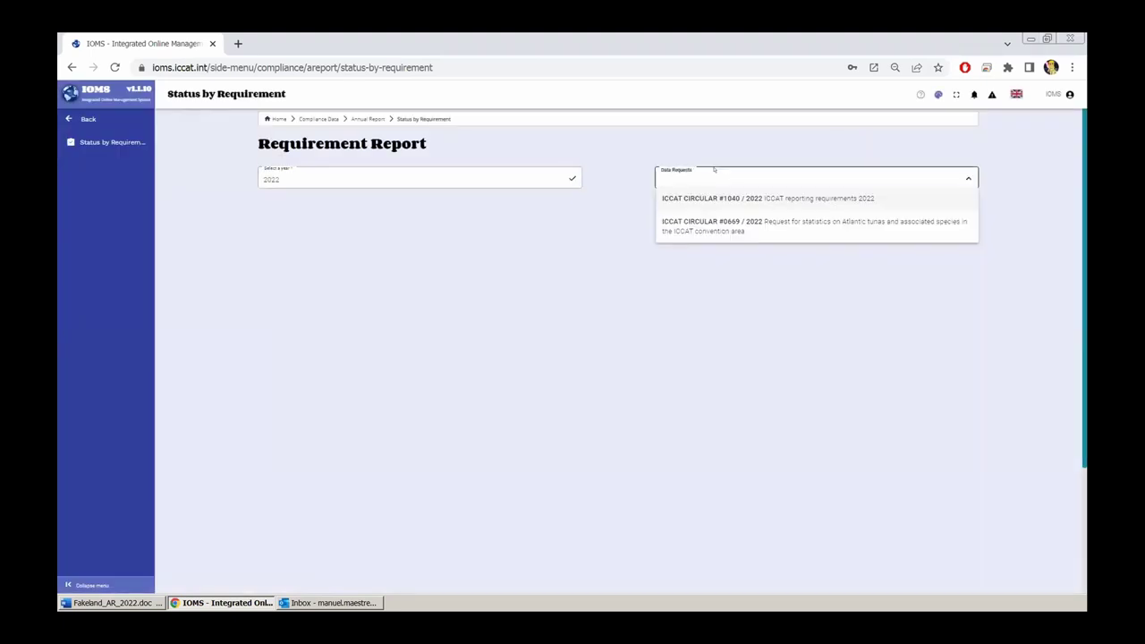
{"action": "left_click", "coordinate": [720, 225]}
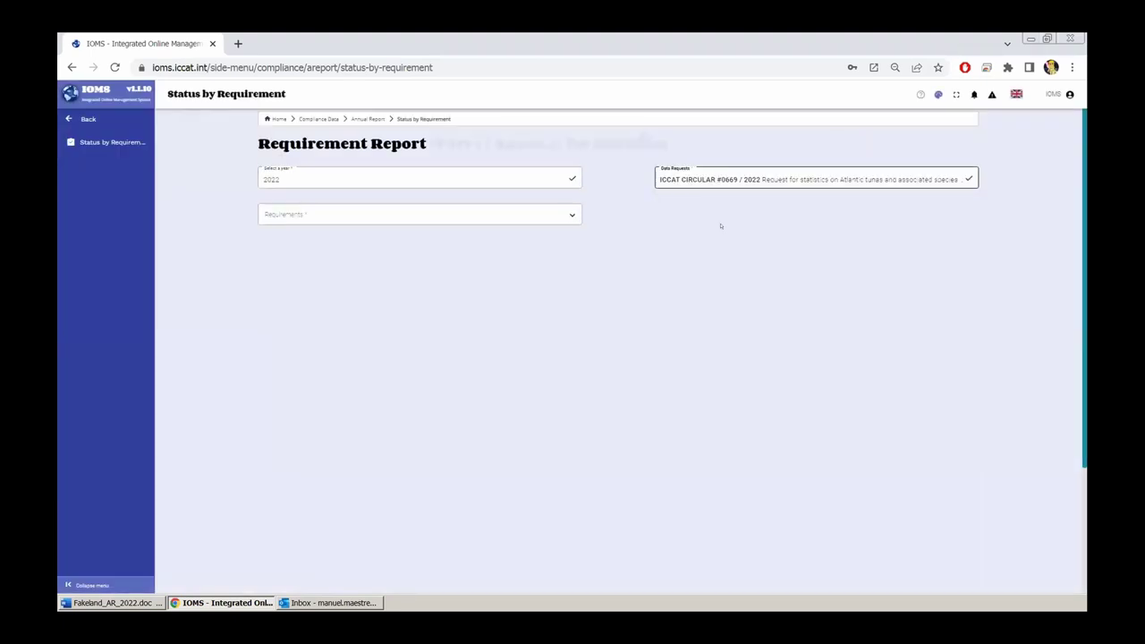
{"action": "left_click", "coordinate": [386, 213]}
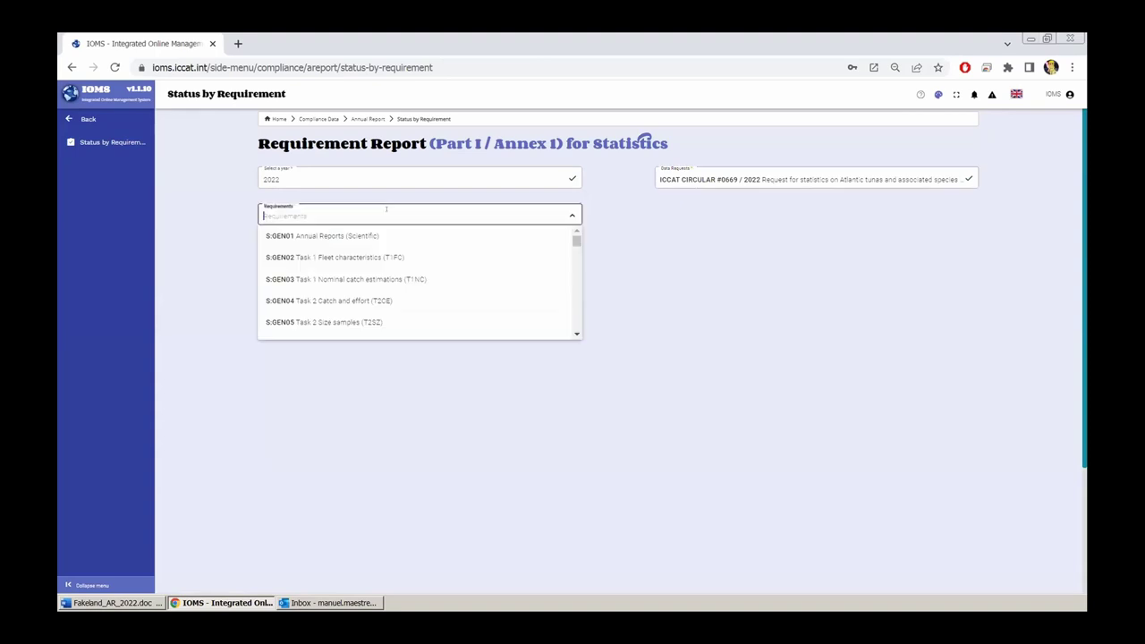
{"action": "left_click", "coordinate": [328, 231]}
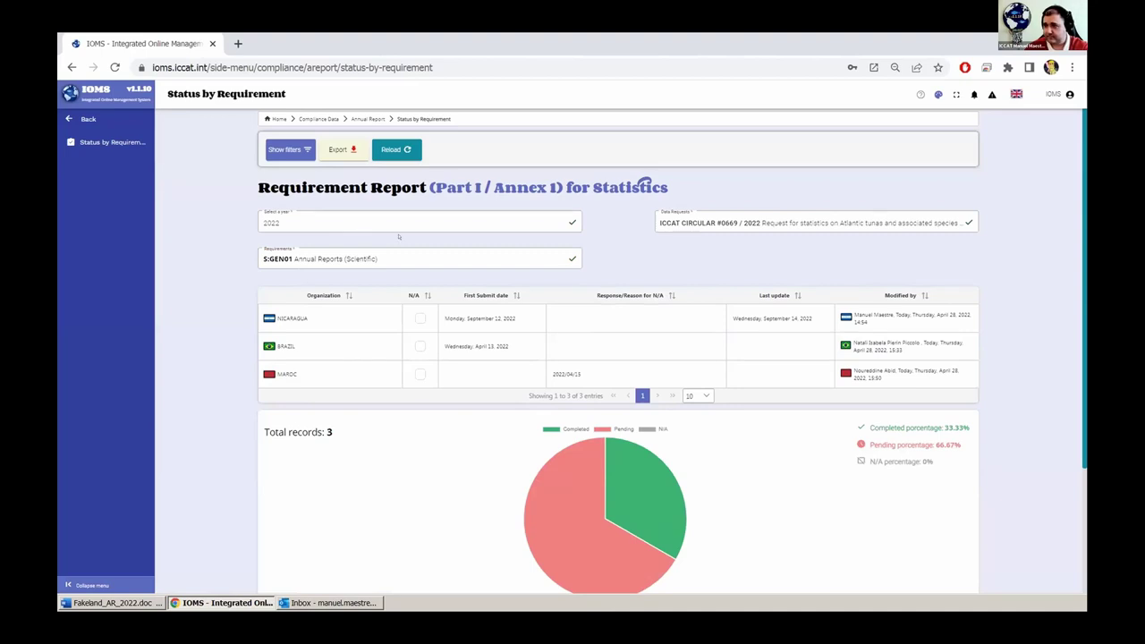
- Review the S:GEN01 submissions table and pie chart, and switch the requirement to S:GEN02 Task 1 Fleet characteristics (T1FC)
{"action": "scroll", "coordinate": [347, 466], "scroll_direction": "down", "scroll_amount": 1}
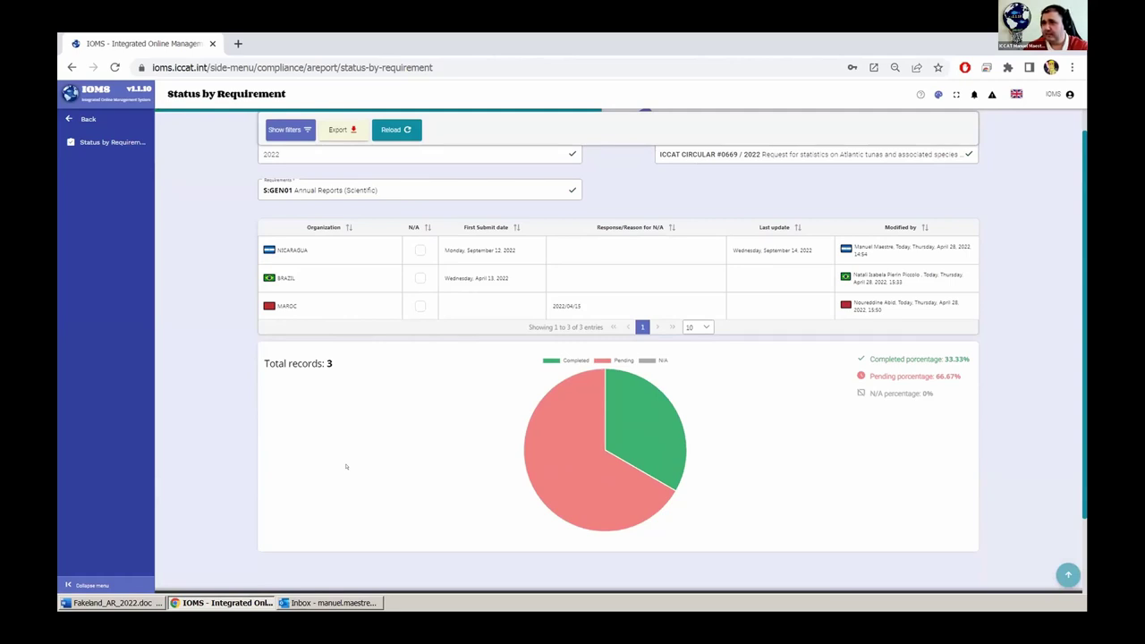
{"action": "scroll", "coordinate": [324, 258], "scroll_direction": "up", "scroll_amount": 1}
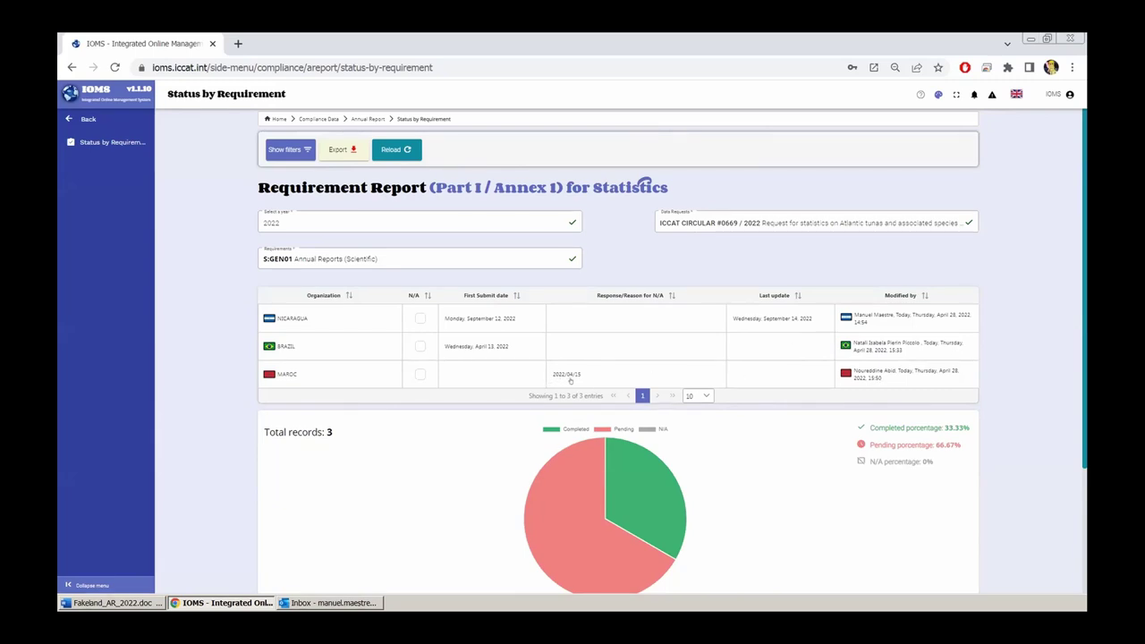
{"action": "left_click", "coordinate": [566, 375]}
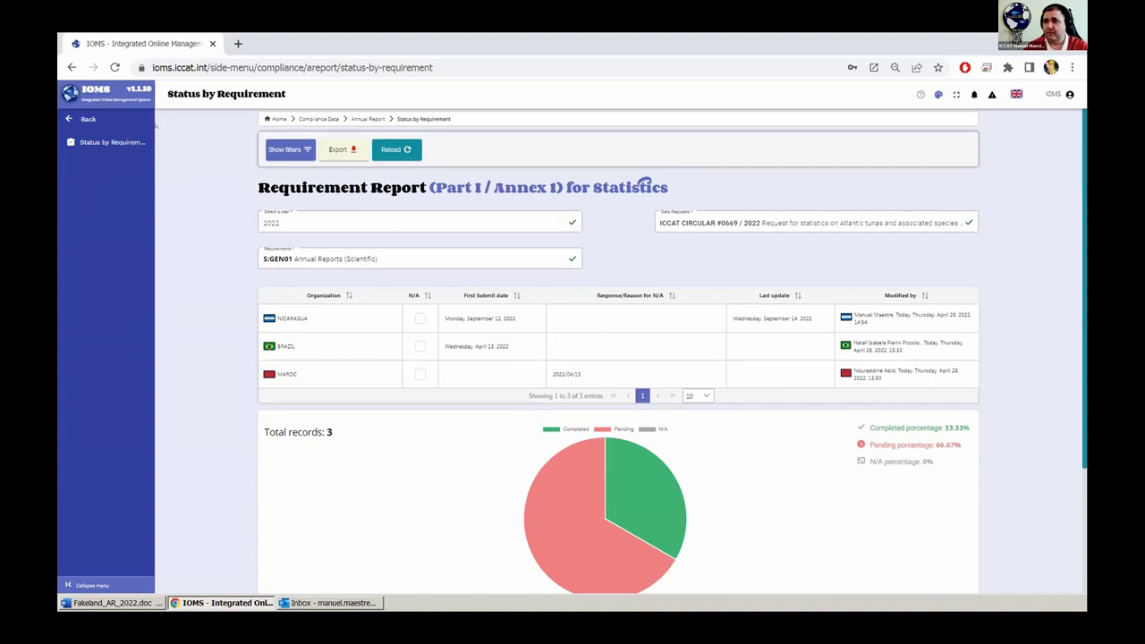
{"action": "left_click", "coordinate": [322, 262]}
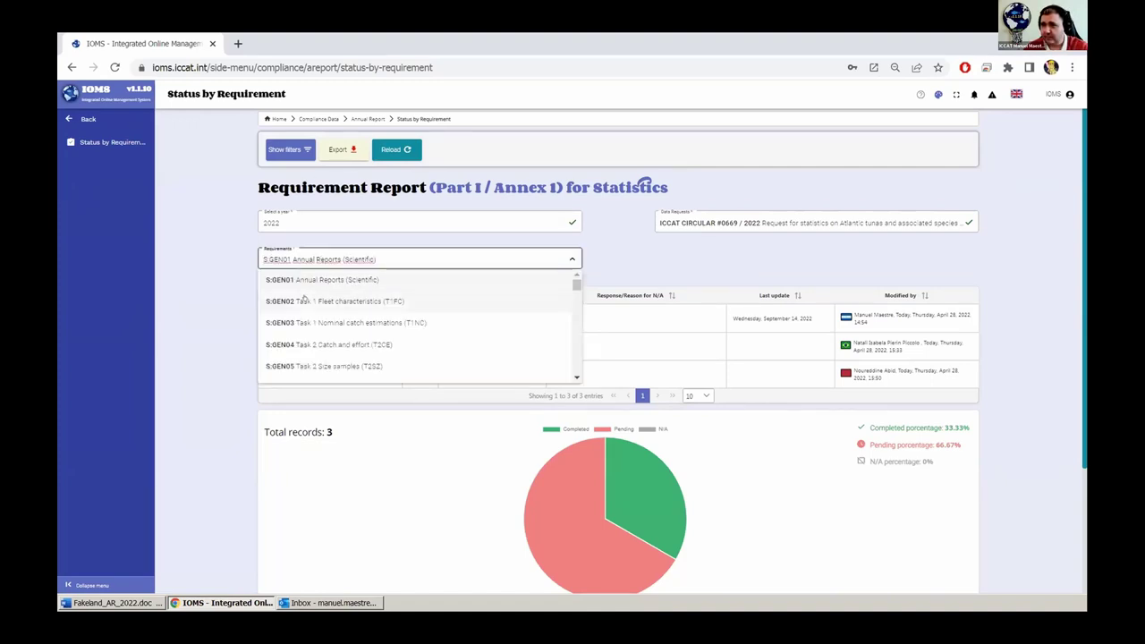
{"action": "left_click", "coordinate": [305, 297]}
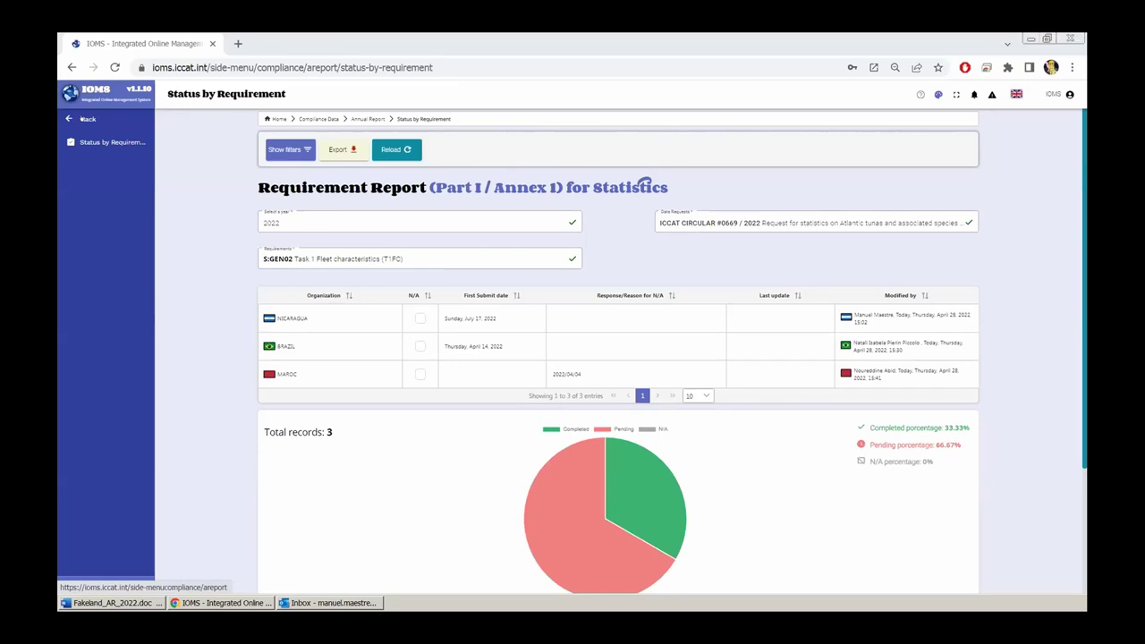
- Return to the Annual Report options within Compliance Data and open Edit/Add report
{"action": "left_click", "coordinate": [86, 119]}
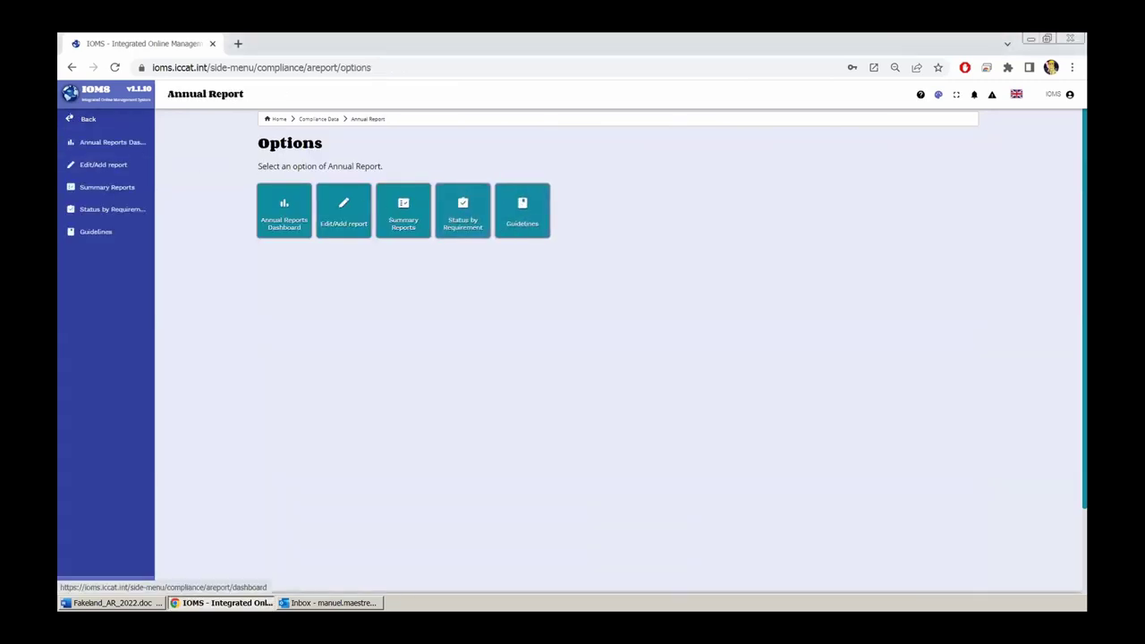
{"action": "left_click", "coordinate": [84, 119]}
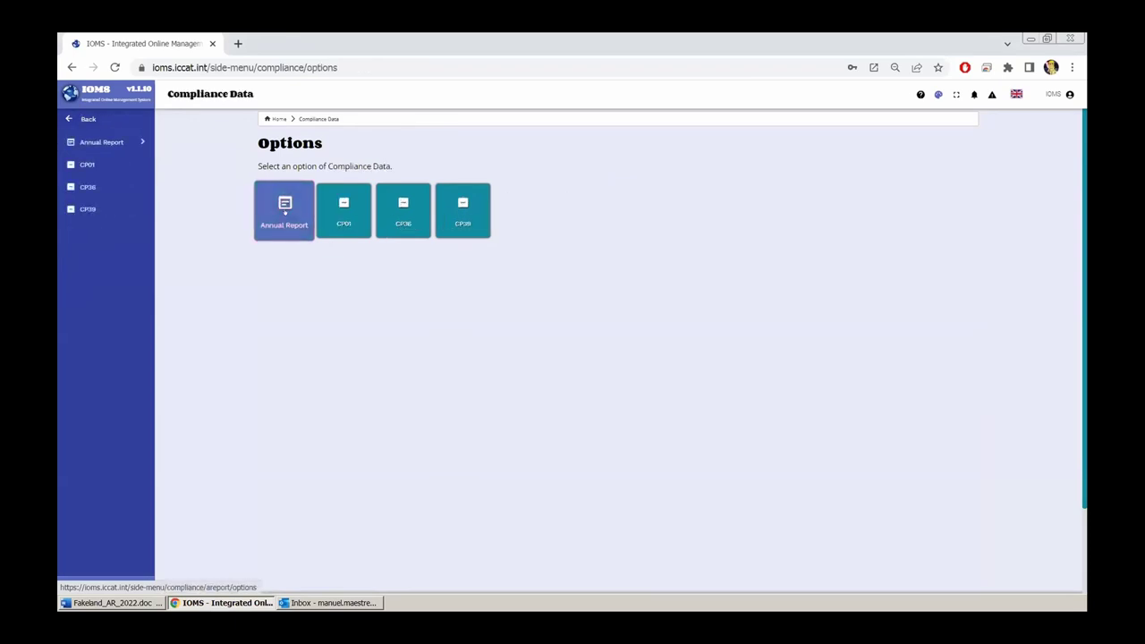
{"action": "left_click", "coordinate": [284, 213]}
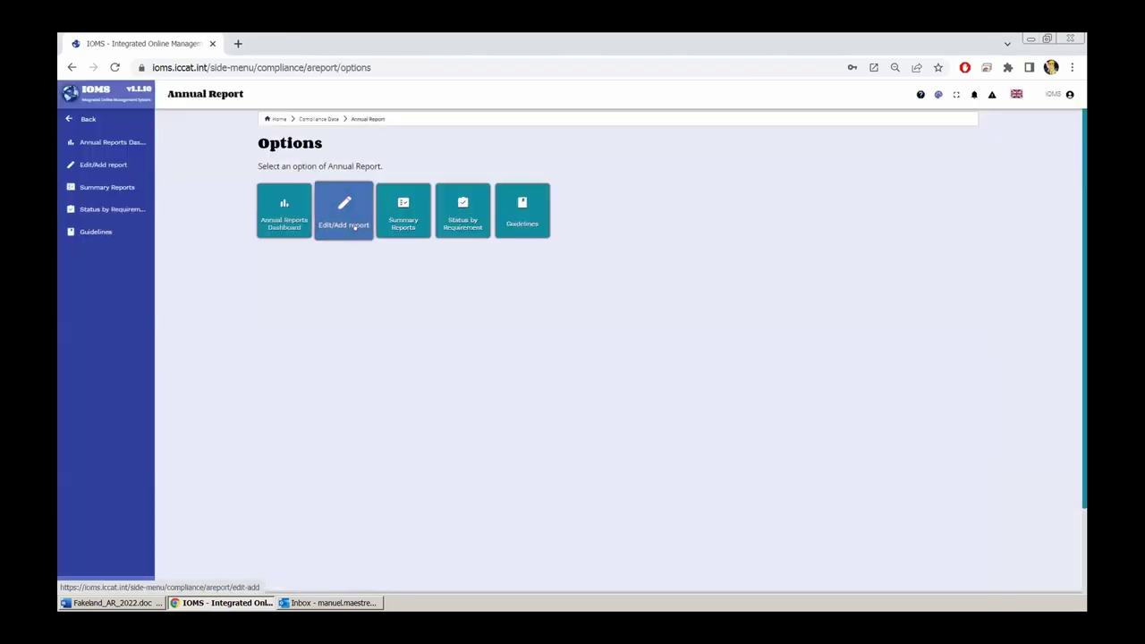
{"action": "left_click", "coordinate": [342, 215]}
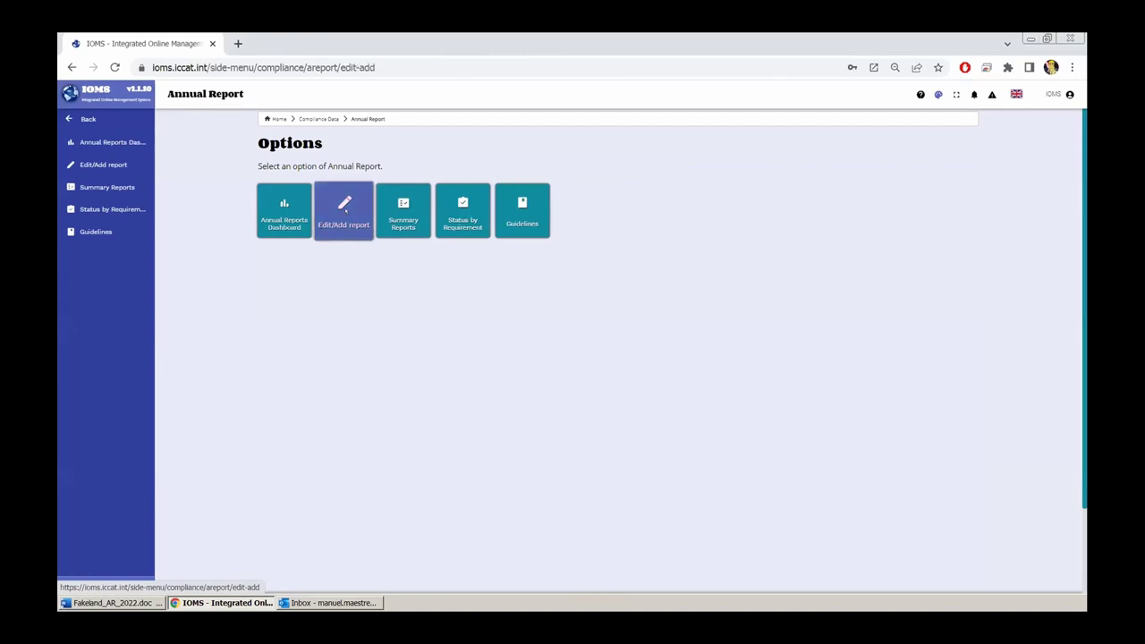
- Open the 2022 annual report for data request ICCAT CIRCULAR #0669 / 2022 and organization TUNISIE
{"action": "left_click", "coordinate": [327, 177]}
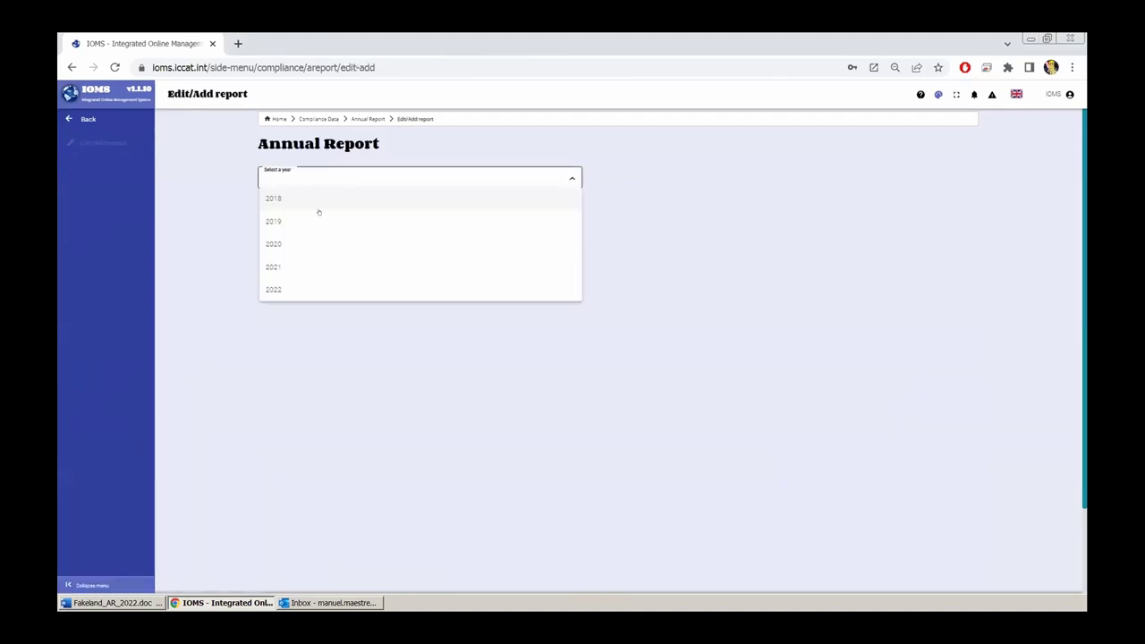
{"action": "left_click", "coordinate": [295, 287]}
{"action": "left_click", "coordinate": [750, 174]}
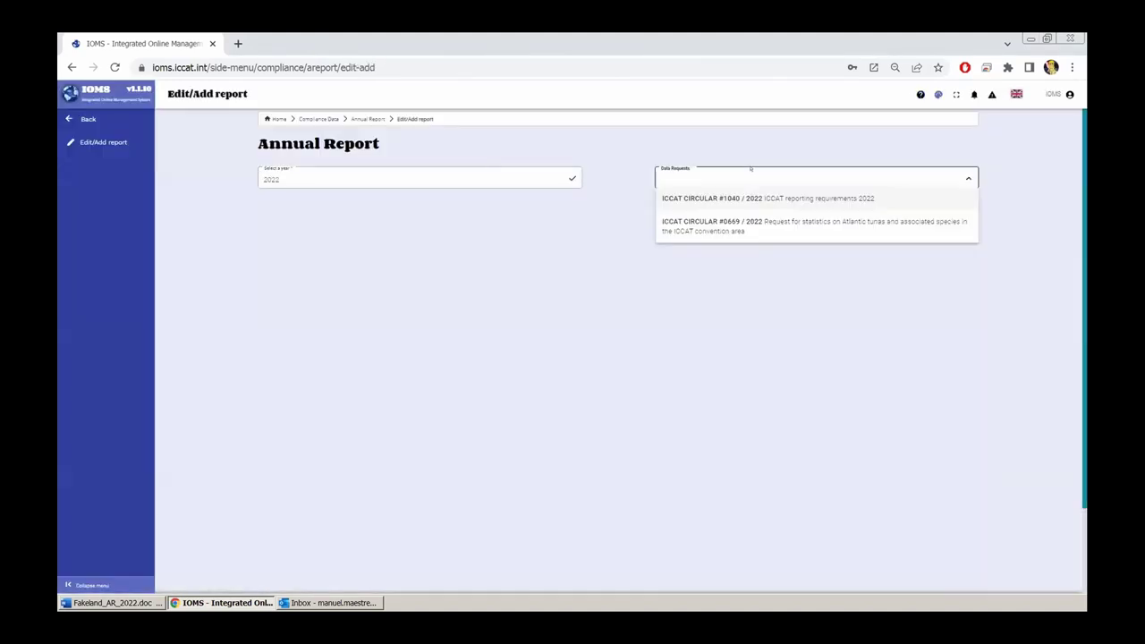
{"action": "left_click", "coordinate": [740, 228]}
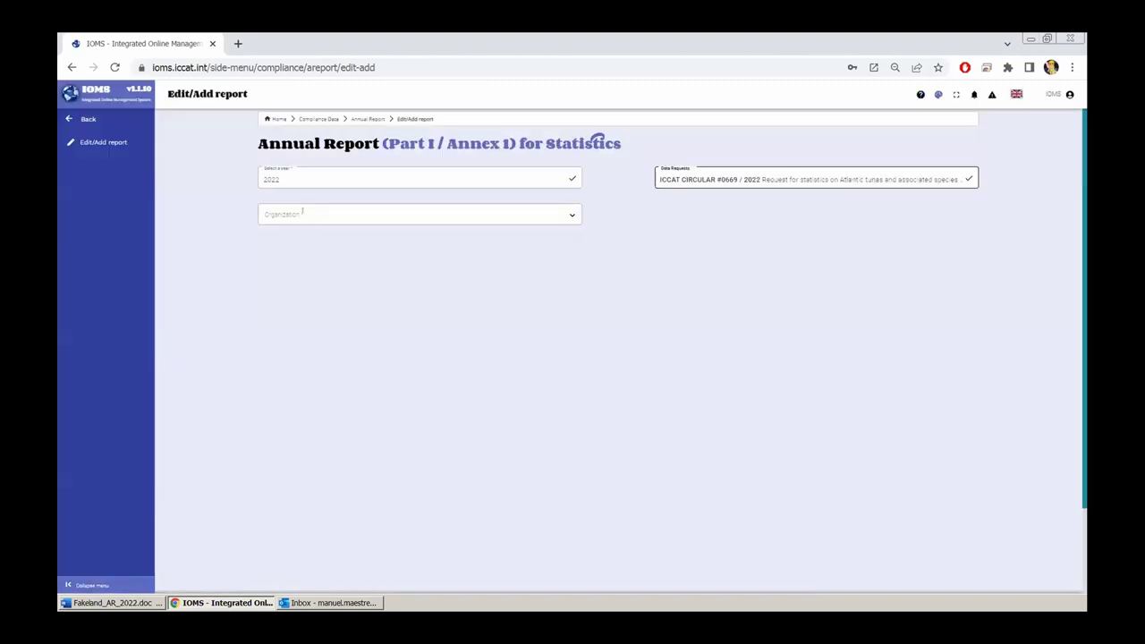
{"action": "left_click", "coordinate": [303, 213]}
{"action": "type", "text": "tuni"}
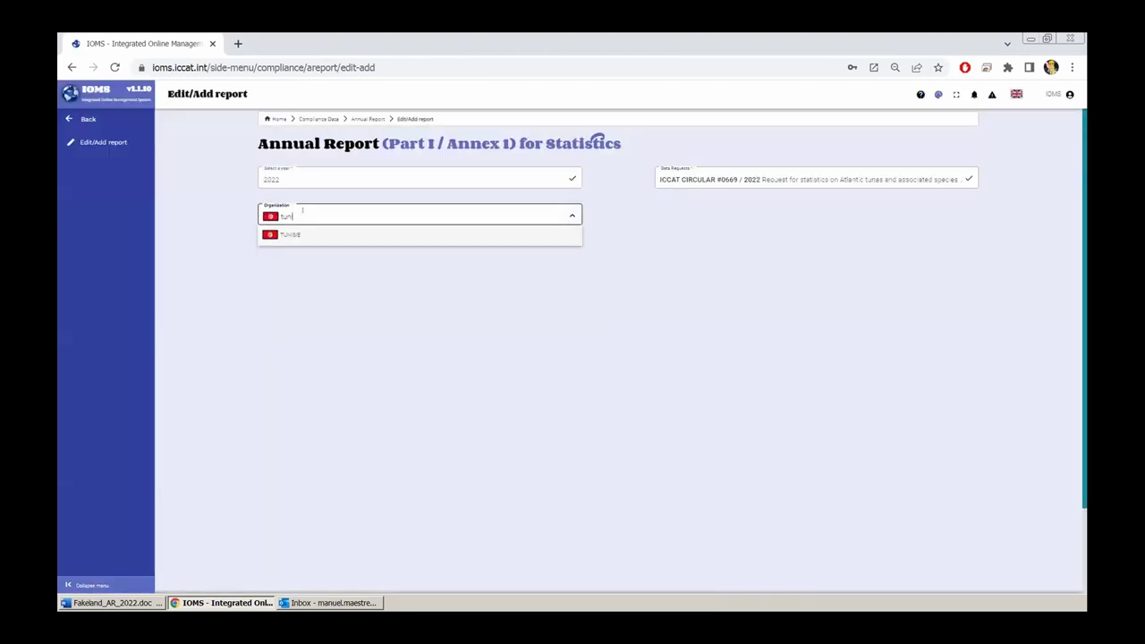
{"action": "left_click", "coordinate": [281, 232]}
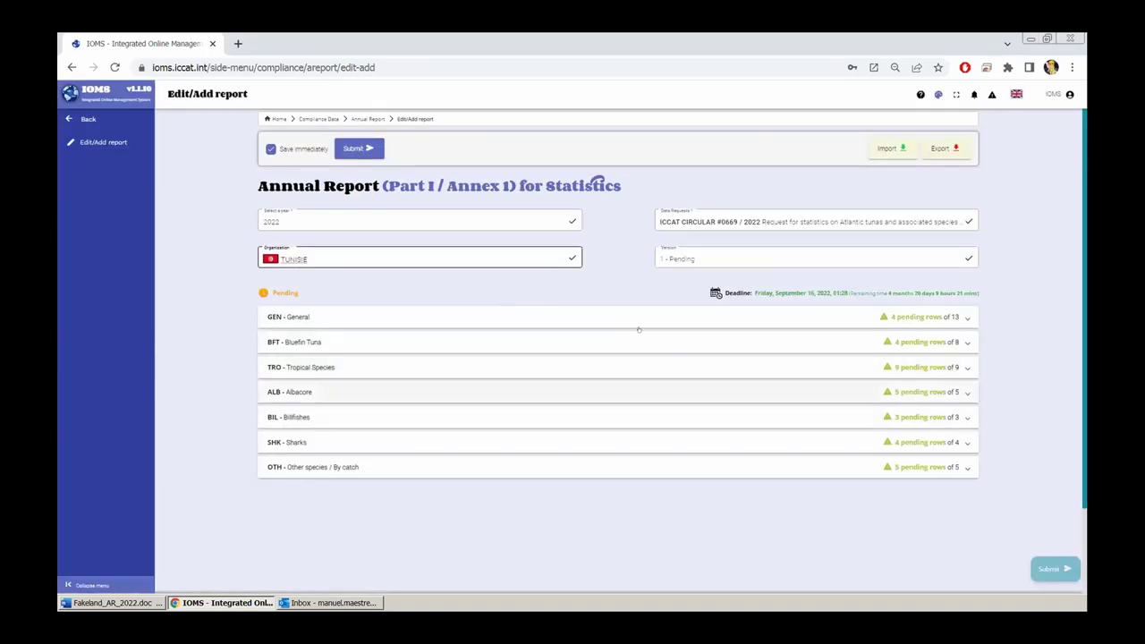
- Expand the GEN - General group of the TUNISIE report and check the report's version
{"action": "left_click", "coordinate": [527, 315]}
{"action": "scroll", "coordinate": [527, 315], "scroll_direction": "down", "scroll_amount": 2}
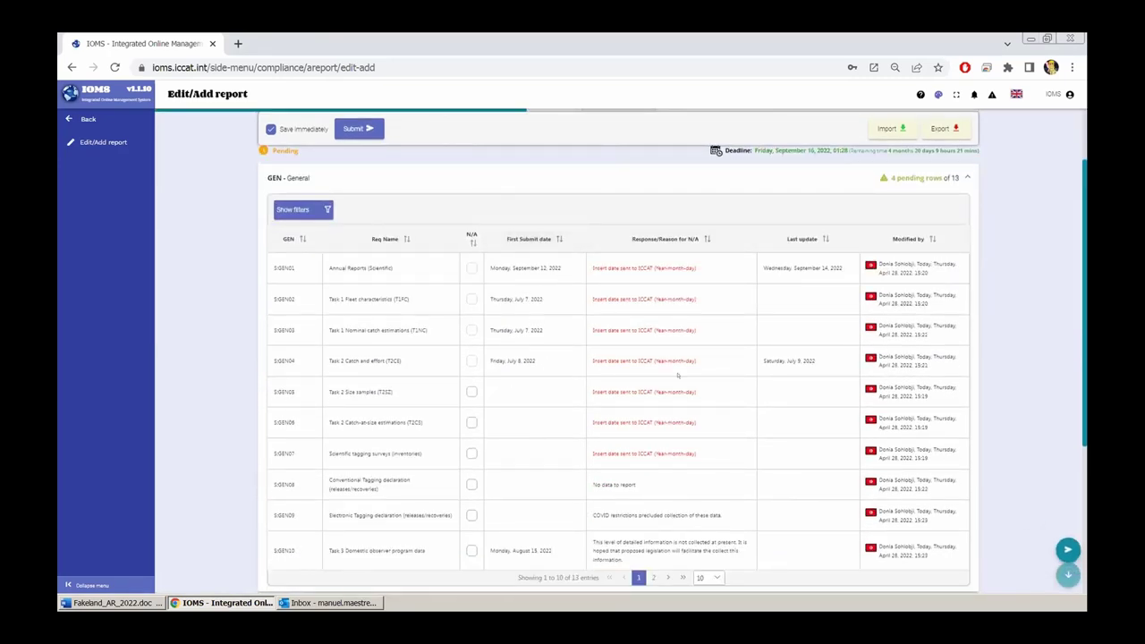
{"action": "scroll", "coordinate": [716, 260], "scroll_direction": "up", "scroll_amount": 3}
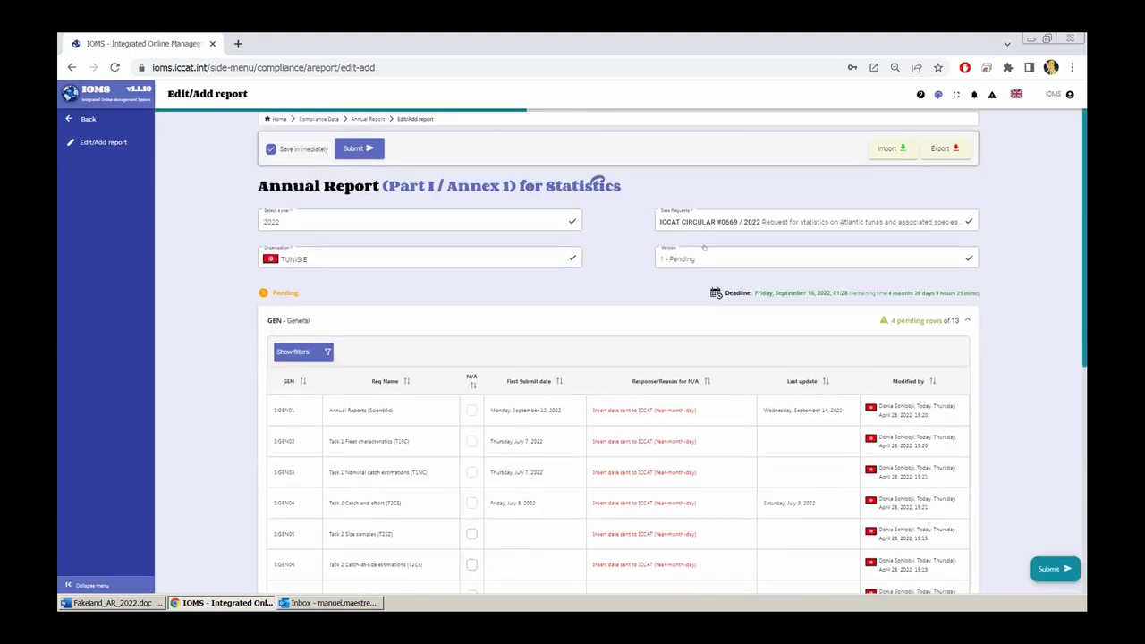
{"action": "left_click", "coordinate": [677, 257]}
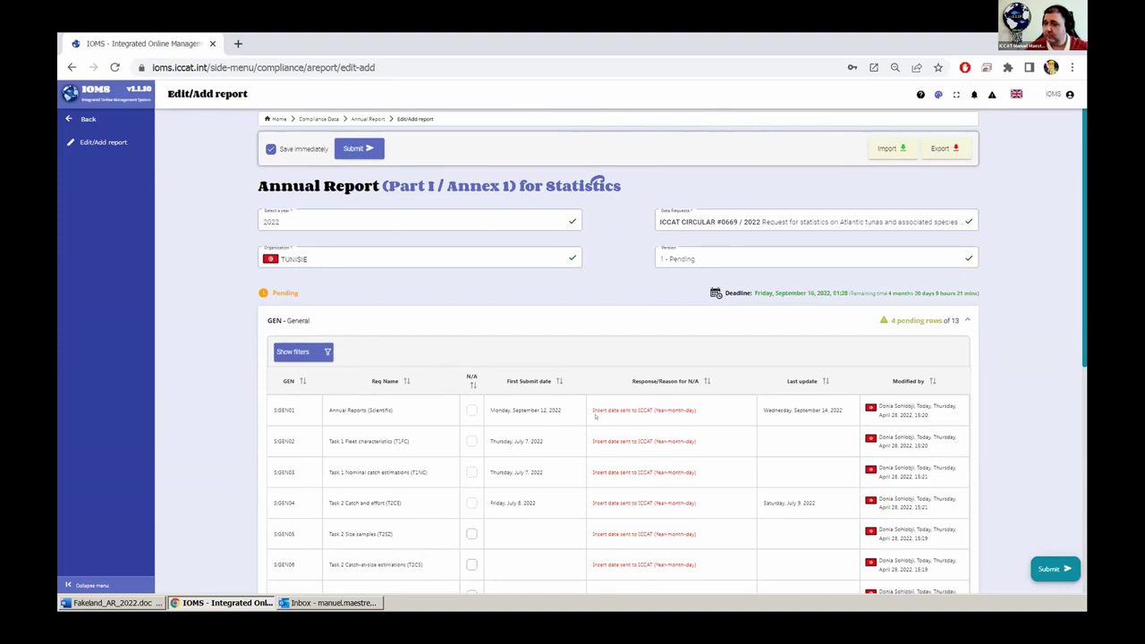
- Review the General requirement rows, bring up the Submit Annual Report confirmation and dismiss it without submitting
{"action": "scroll", "coordinate": [517, 357], "scroll_direction": "down", "scroll_amount": 1}
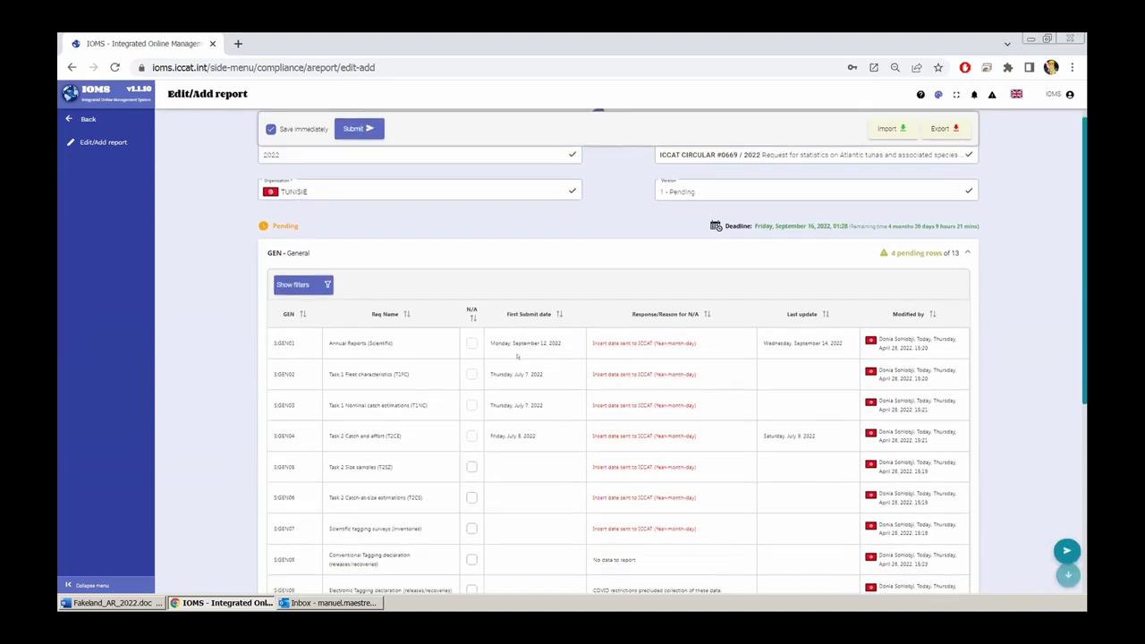
{"action": "scroll", "coordinate": [517, 357], "scroll_direction": "down", "scroll_amount": 1}
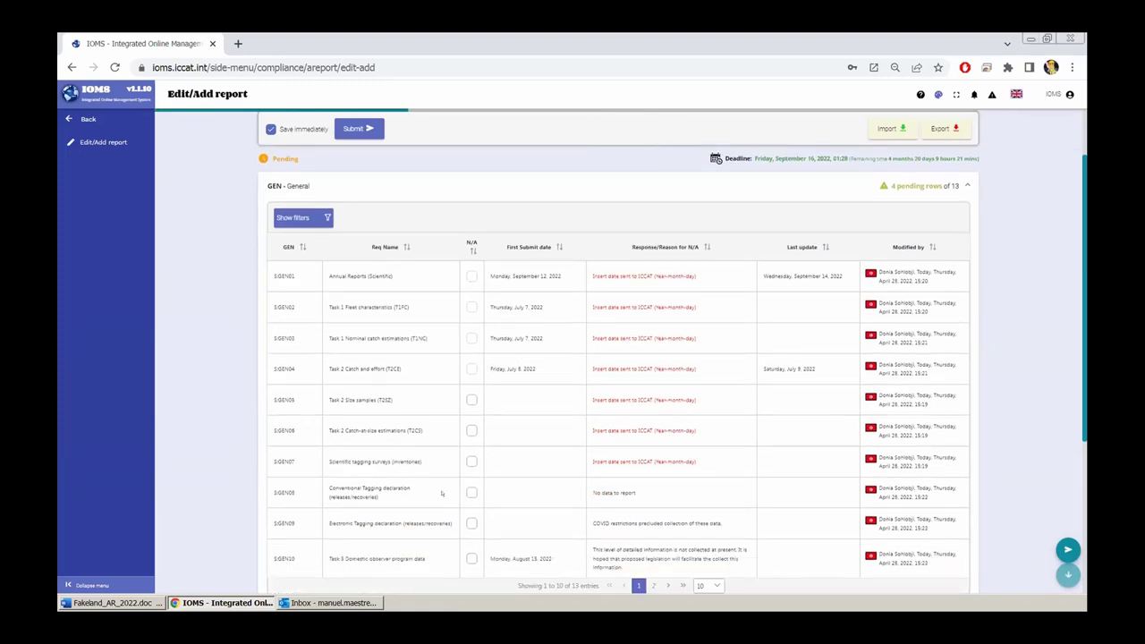
{"action": "scroll", "coordinate": [440, 486], "scroll_direction": "down", "scroll_amount": 1}
{"action": "scroll", "coordinate": [430, 373], "scroll_direction": "up", "scroll_amount": 3}
{"action": "scroll", "coordinate": [347, 143], "scroll_direction": "up", "scroll_amount": 1}
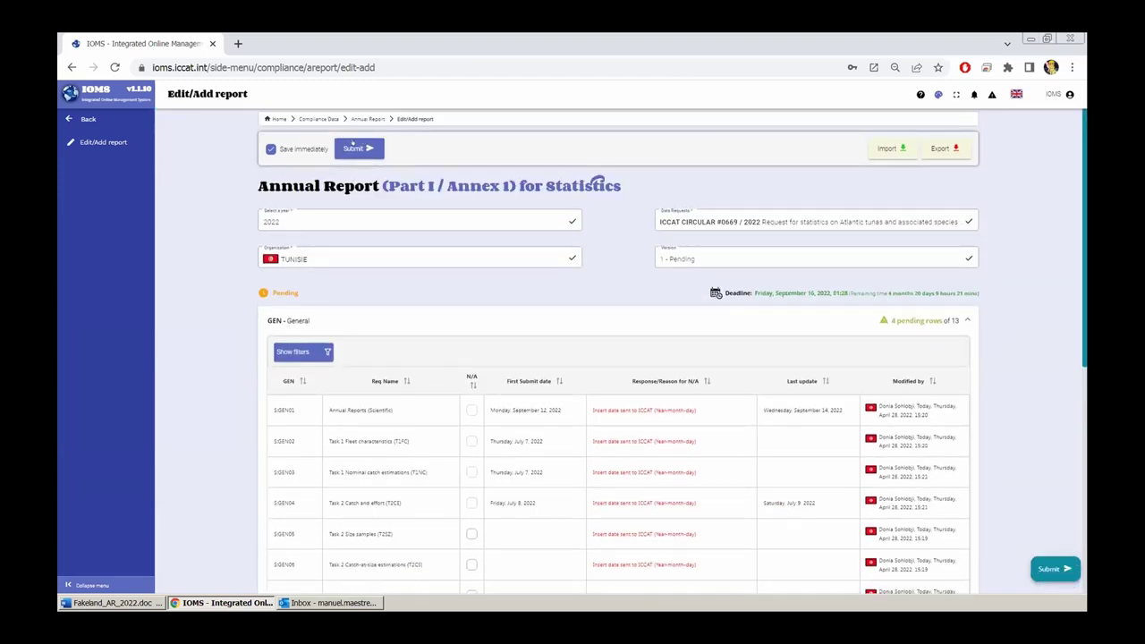
{"action": "left_click", "coordinate": [355, 149]}
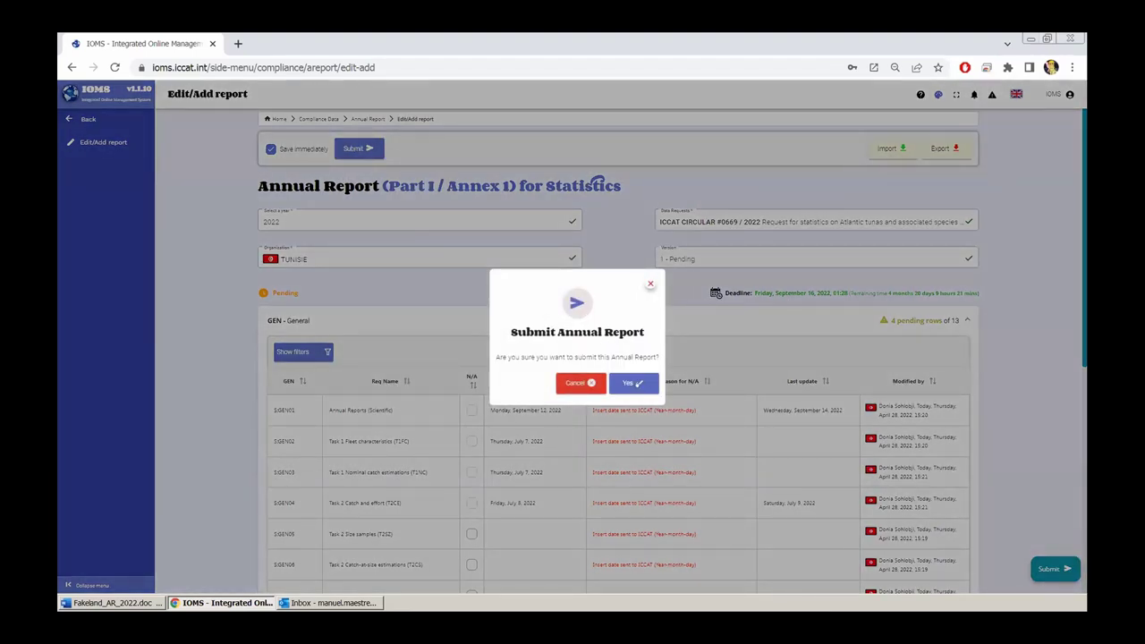
{"action": "left_click", "coordinate": [650, 284]}
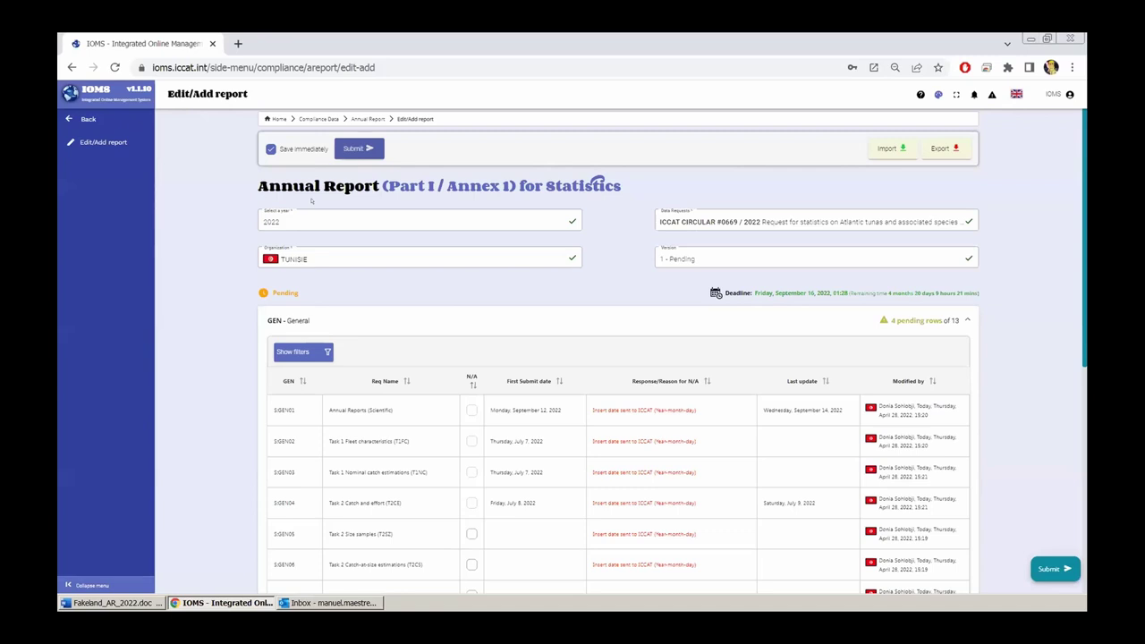
- Switch the interface language to French and review the translated General requirements table
{"action": "left_click", "coordinate": [1017, 94]}
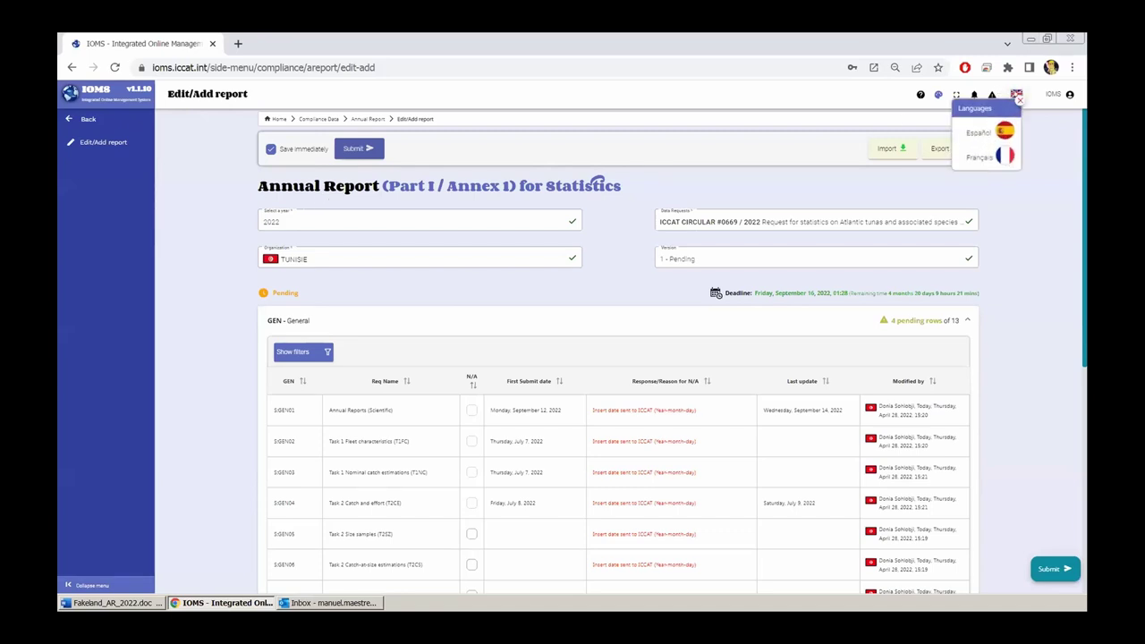
{"action": "left_click", "coordinate": [993, 154]}
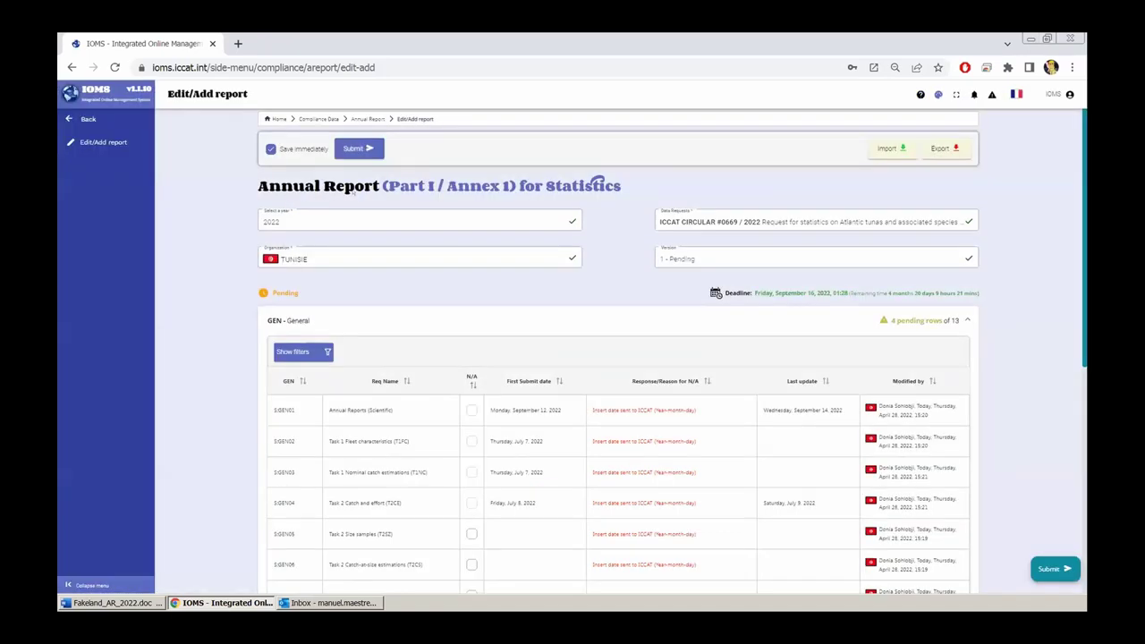
{"action": "scroll", "coordinate": [353, 149], "scroll_direction": "down", "scroll_amount": 1}
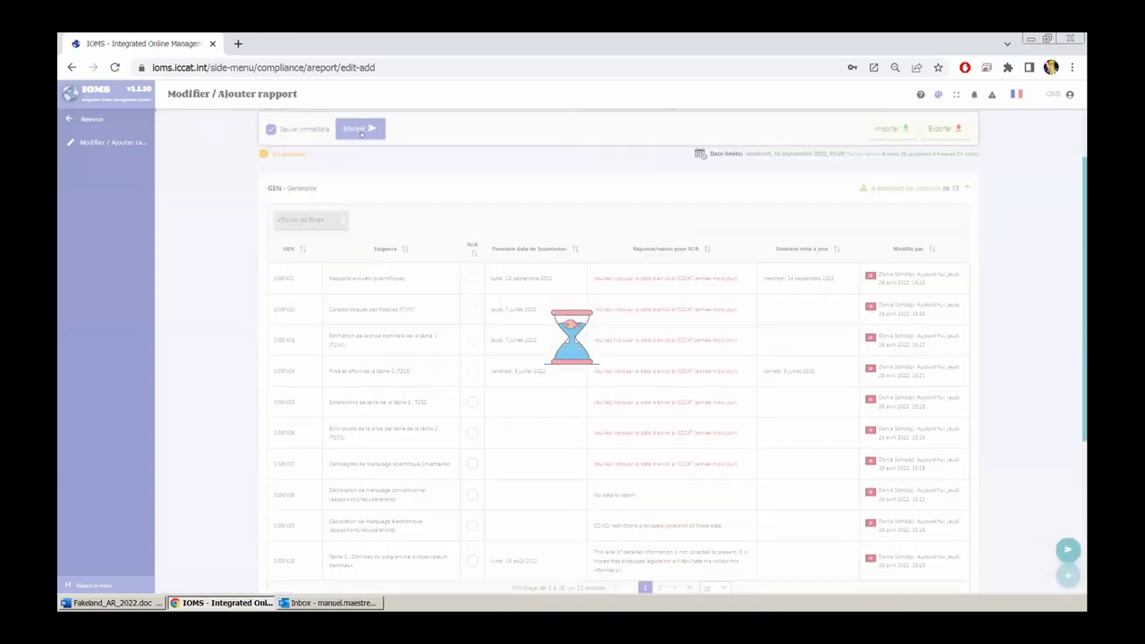
{"action": "scroll", "coordinate": [358, 134], "scroll_direction": "down", "scroll_amount": 1}
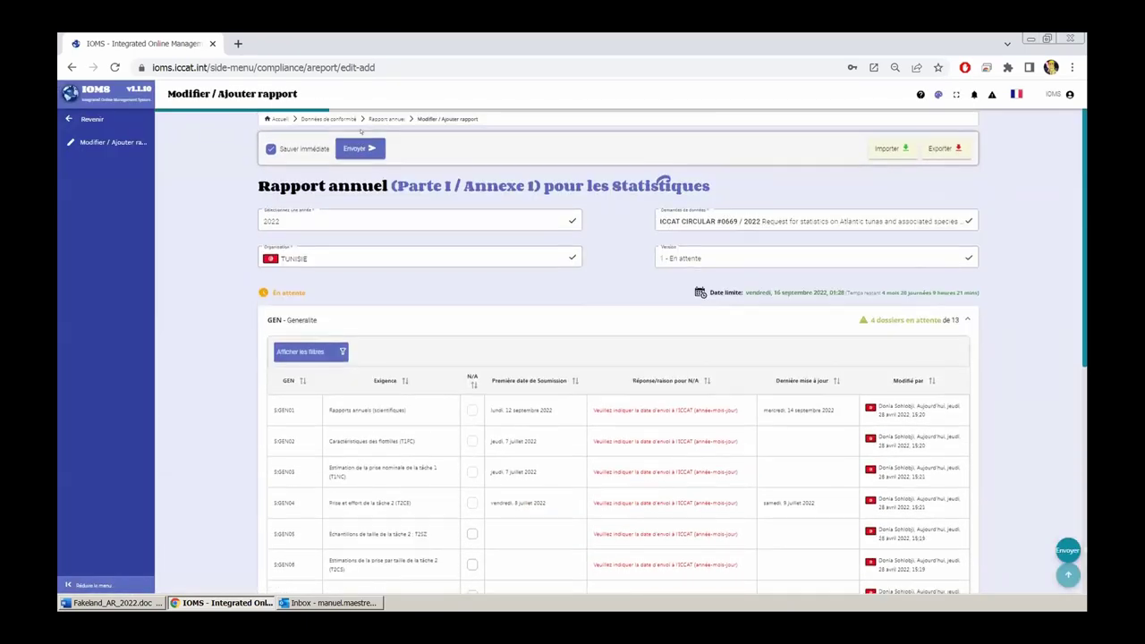
{"action": "scroll", "coordinate": [363, 143], "scroll_direction": "down", "scroll_amount": 2}
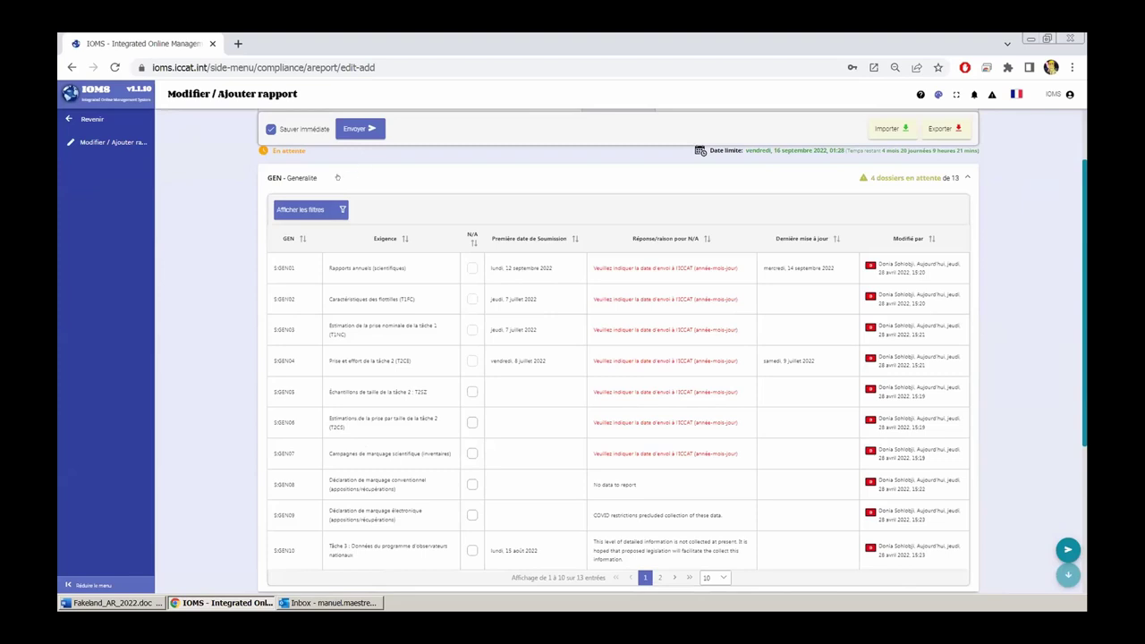
{"action": "scroll", "coordinate": [292, 209], "scroll_direction": "up", "scroll_amount": 1}
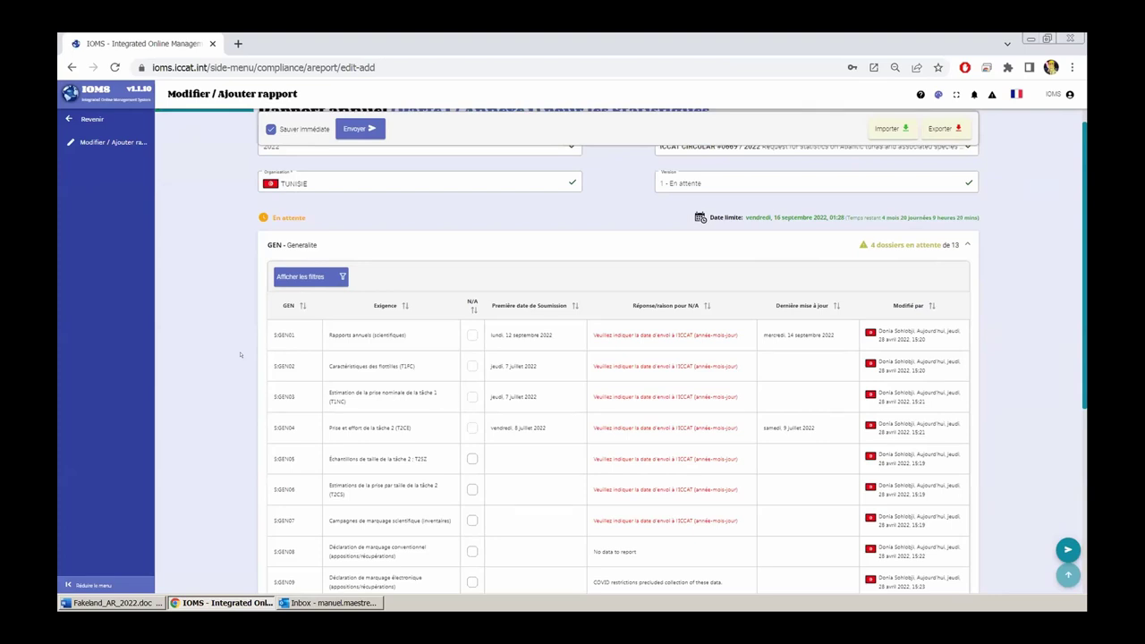
{"action": "scroll", "coordinate": [387, 219], "scroll_direction": "up", "scroll_amount": 1}
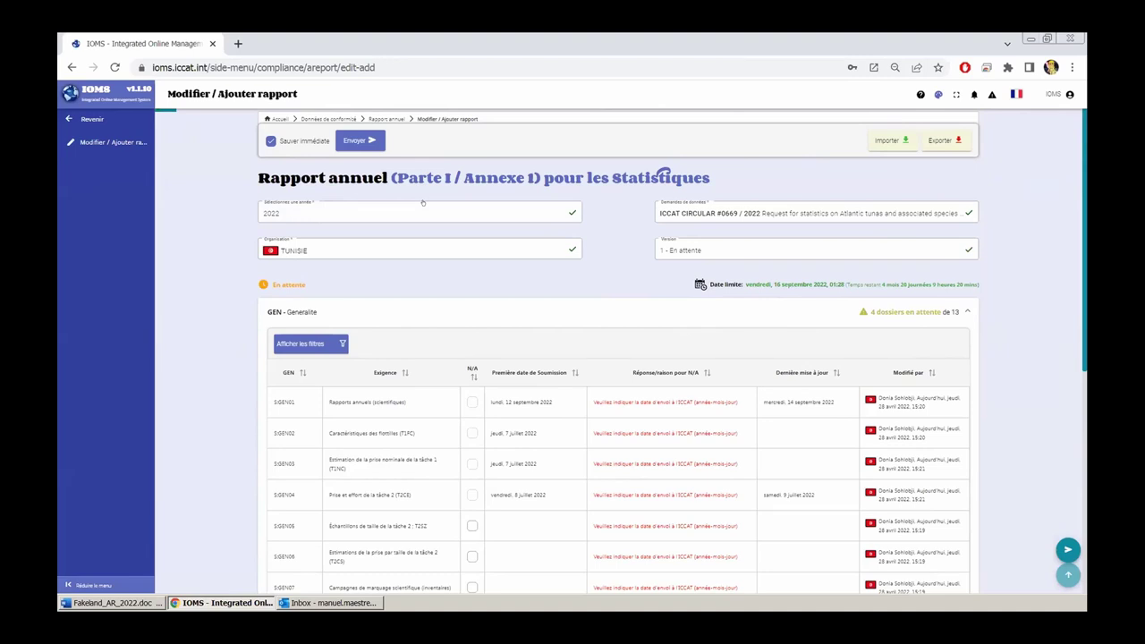
- Change the data request to ICCAT CIRCULAR #1040 / 2022 and check the report's General rows and version
{"action": "left_click", "coordinate": [747, 212]}
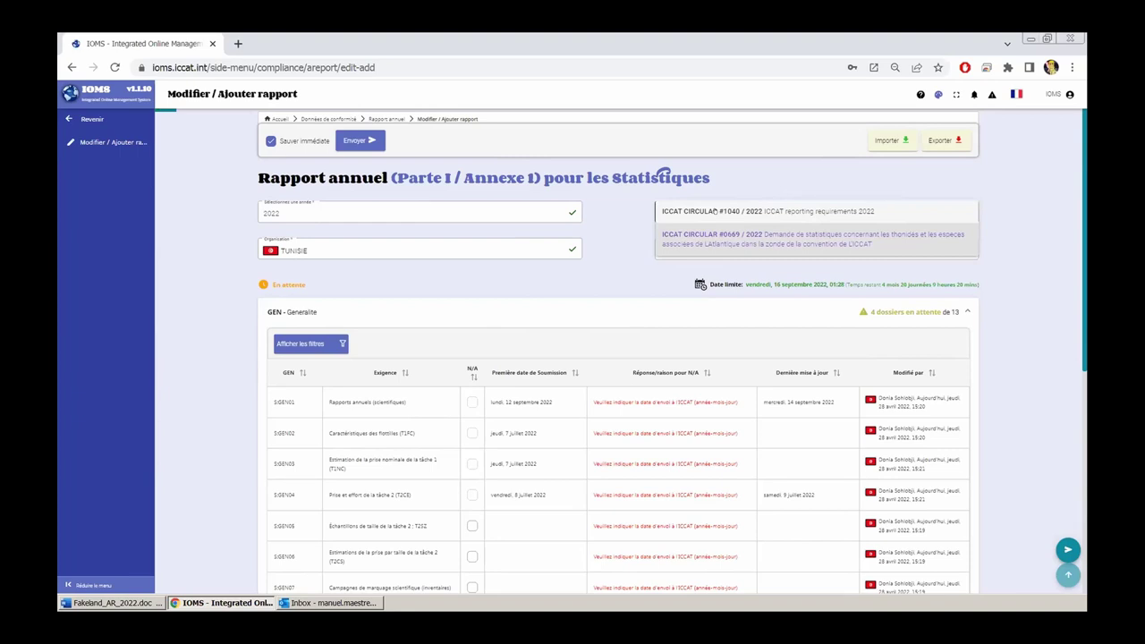
{"action": "left_click", "coordinate": [713, 211]}
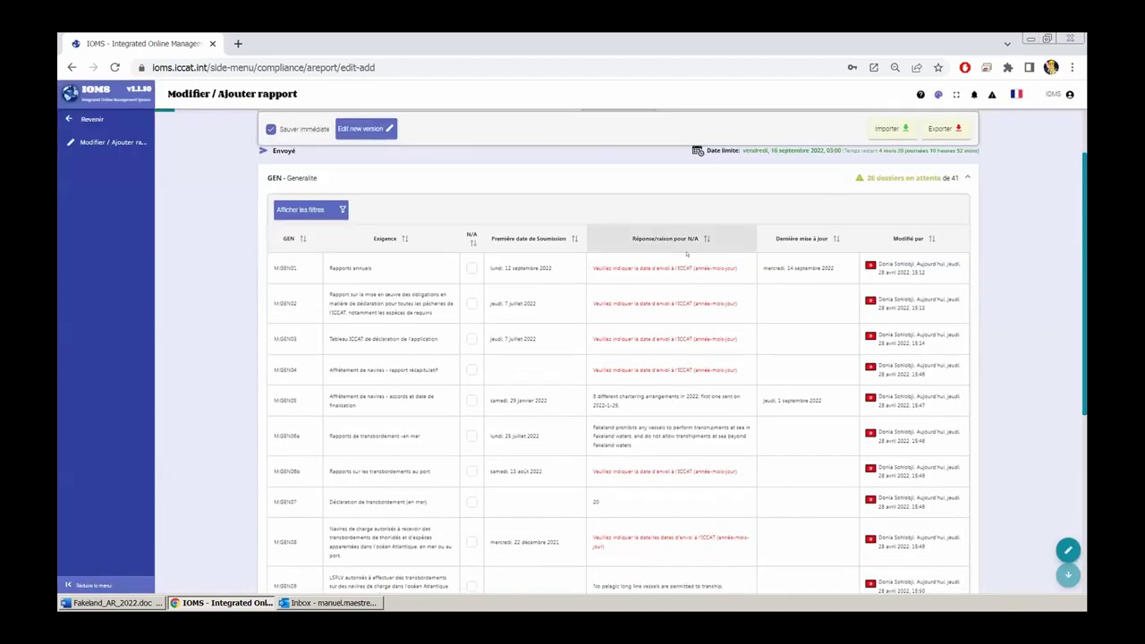
{"action": "scroll", "coordinate": [687, 270], "scroll_direction": "down", "scroll_amount": 2}
{"action": "scroll", "coordinate": [689, 244], "scroll_direction": "up", "scroll_amount": 1}
{"action": "scroll", "coordinate": [689, 244], "scroll_direction": "up", "scroll_amount": 1}
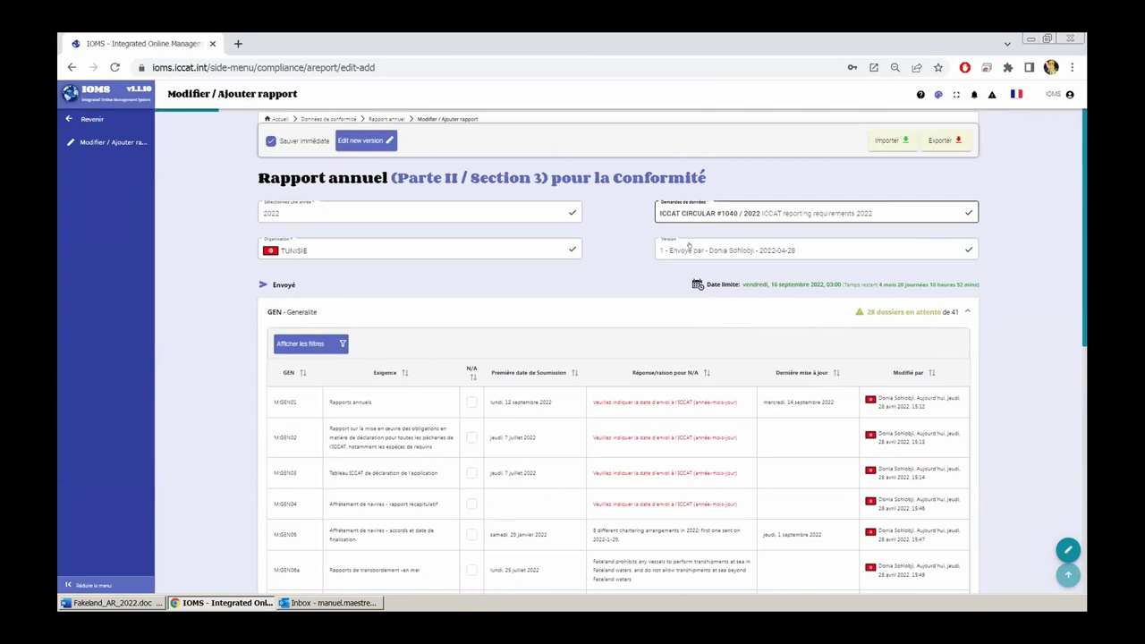
{"action": "left_click", "coordinate": [686, 248]}
{"action": "left_click", "coordinate": [681, 247]}
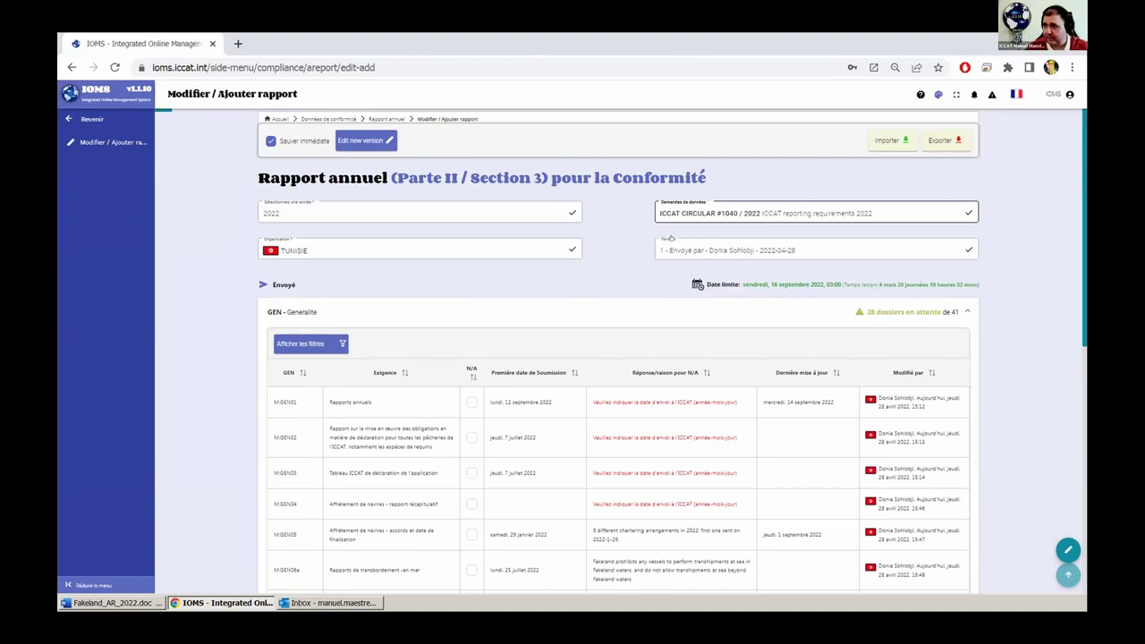
- Change the data request back to ICCAT CIRCULAR #0669 / 2022 and review the statistics report's submission status and rows
{"action": "left_click", "coordinate": [729, 216]}
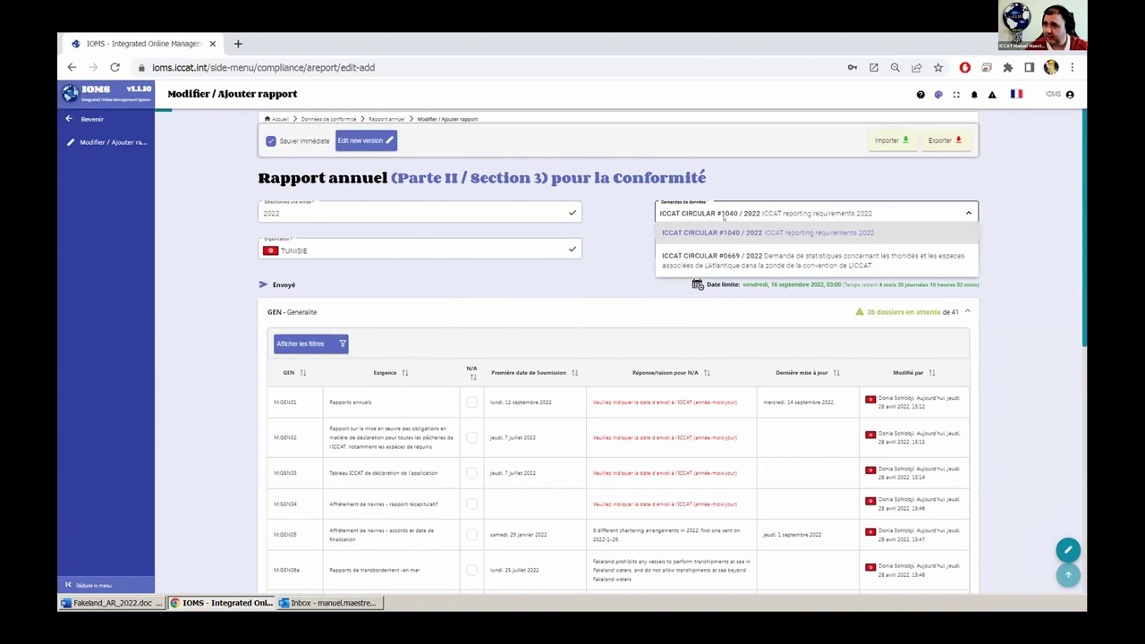
{"action": "left_click", "coordinate": [723, 257]}
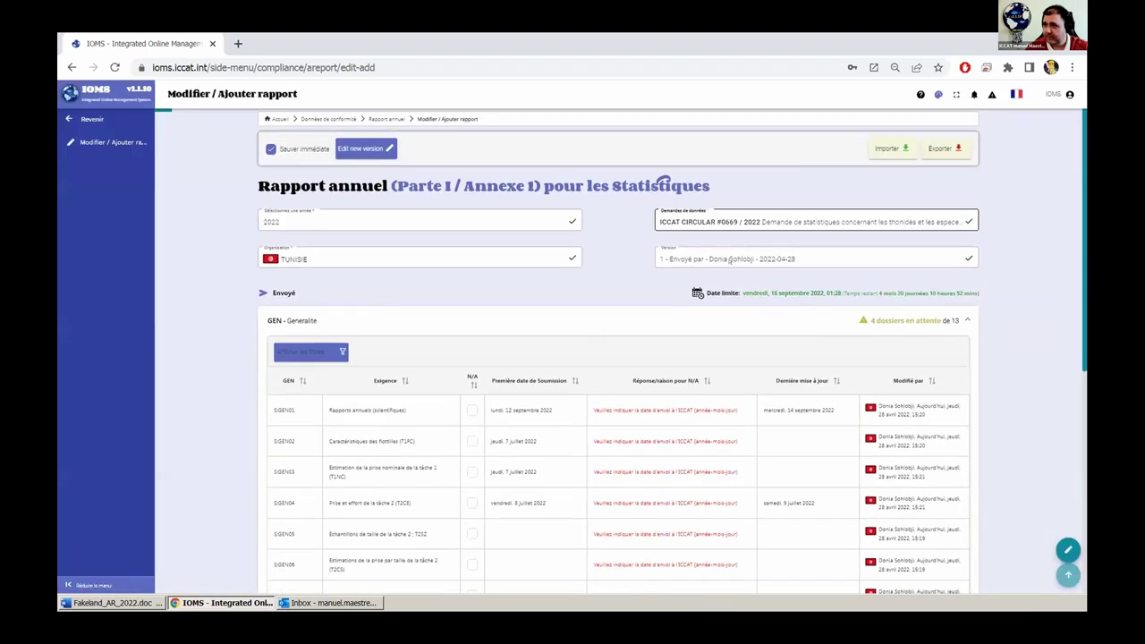
{"action": "scroll", "coordinate": [312, 140], "scroll_direction": "down", "scroll_amount": 2}
- Return to the Annual Report options and set the interface language to English
{"action": "left_click", "coordinate": [90, 119]}
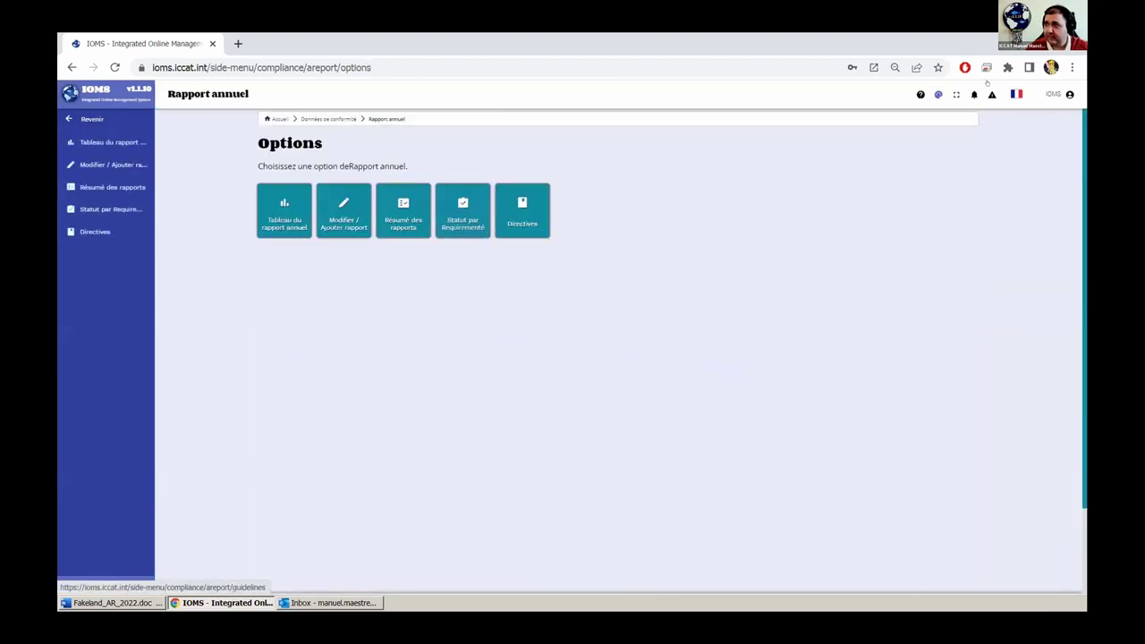
{"action": "left_click", "coordinate": [1017, 94]}
{"action": "left_click", "coordinate": [993, 157]}
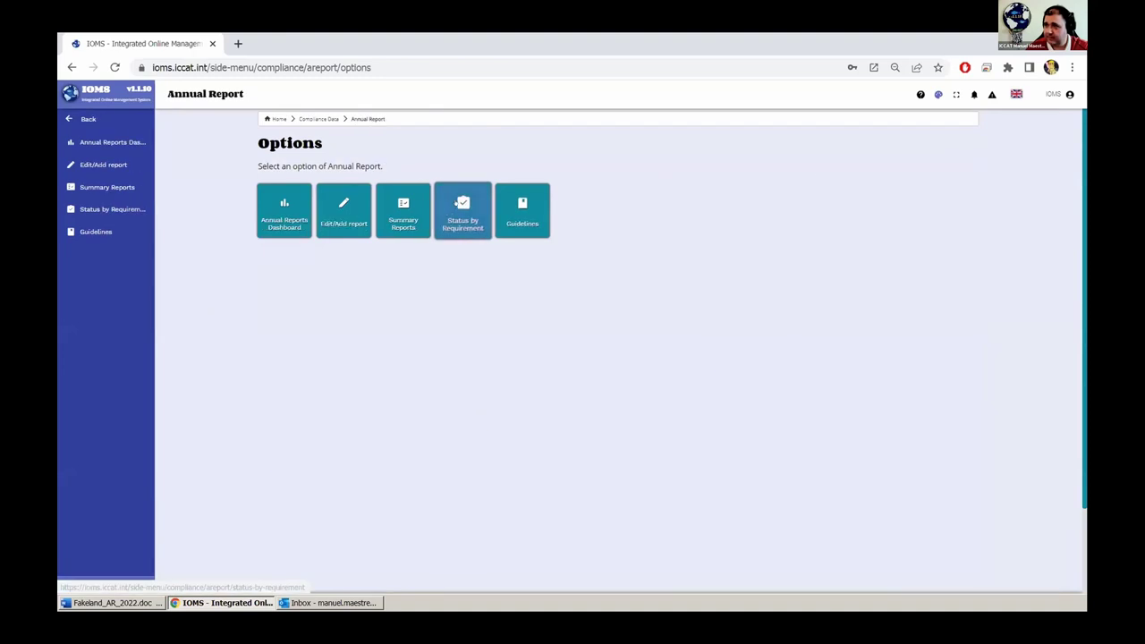
- Open Status by Requirement for 2022, ICCAT CIRCULAR #0669 / 2022 and requirement S:GEN01 Annual Reports (Scientific) to review the submissions
{"action": "left_click", "coordinate": [457, 204]}
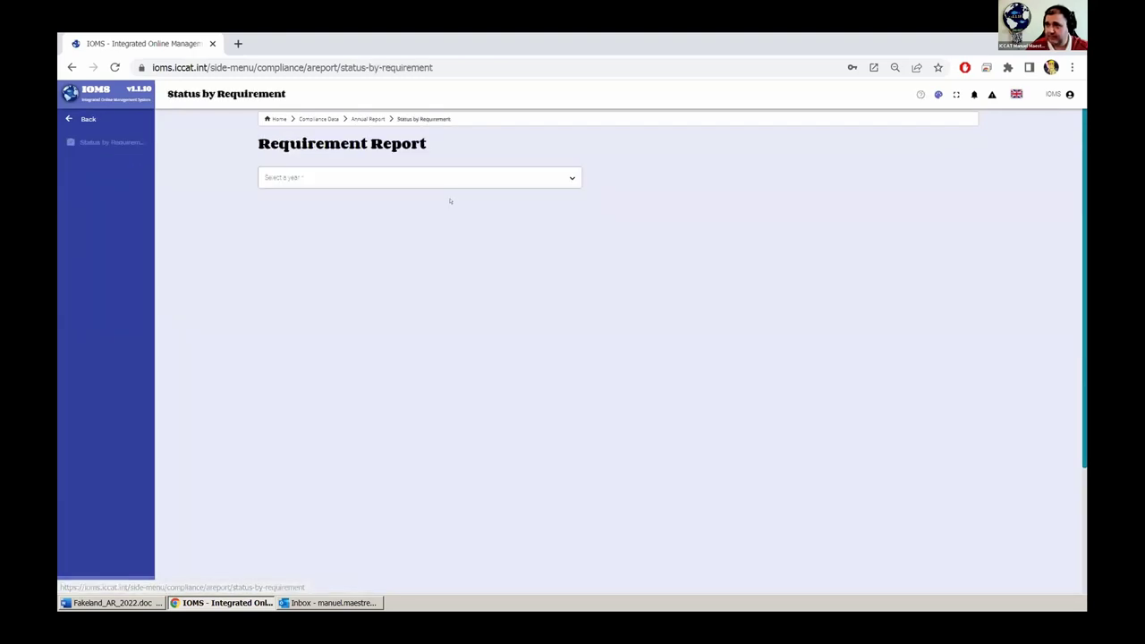
{"action": "left_click", "coordinate": [329, 287]}
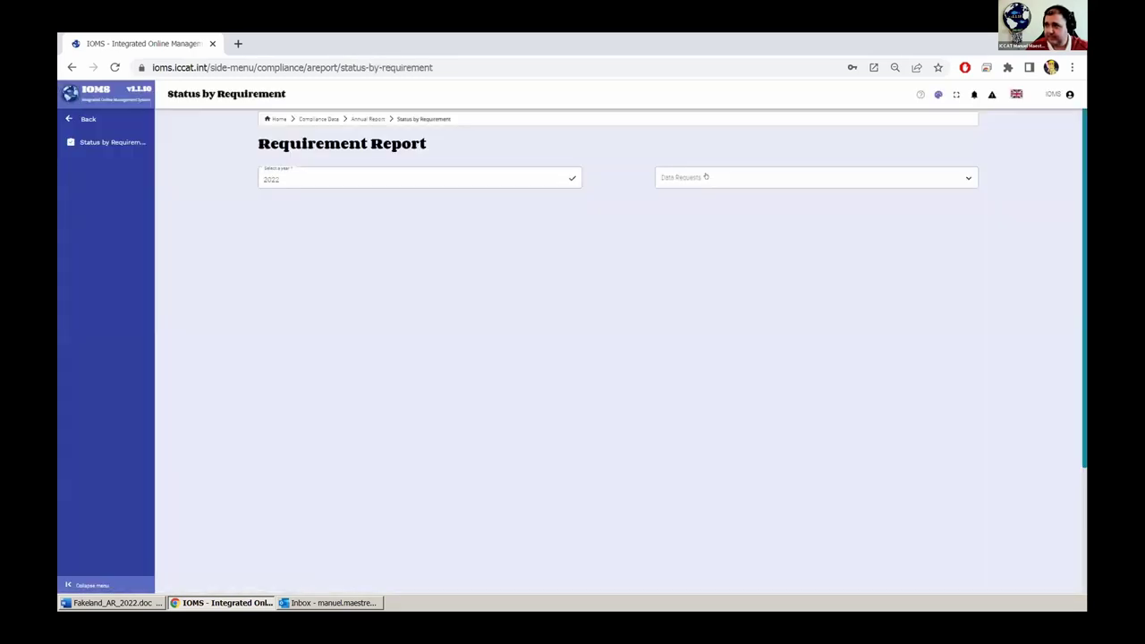
{"action": "left_click", "coordinate": [705, 176]}
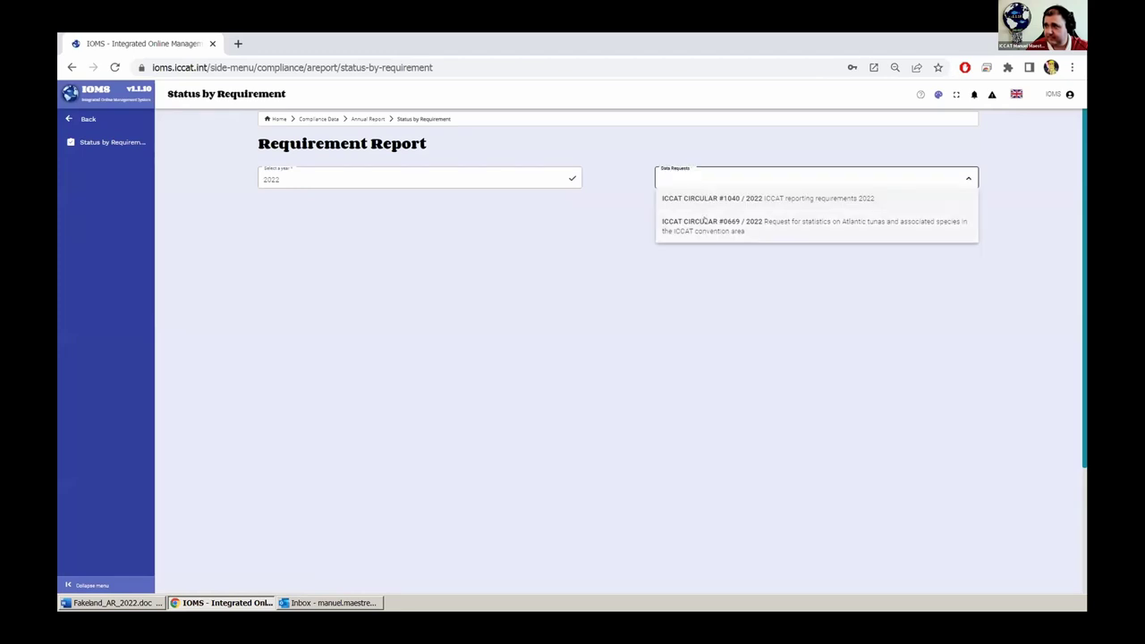
{"action": "left_click", "coordinate": [707, 225]}
{"action": "left_click", "coordinate": [317, 213]}
{"action": "left_click", "coordinate": [312, 236]}
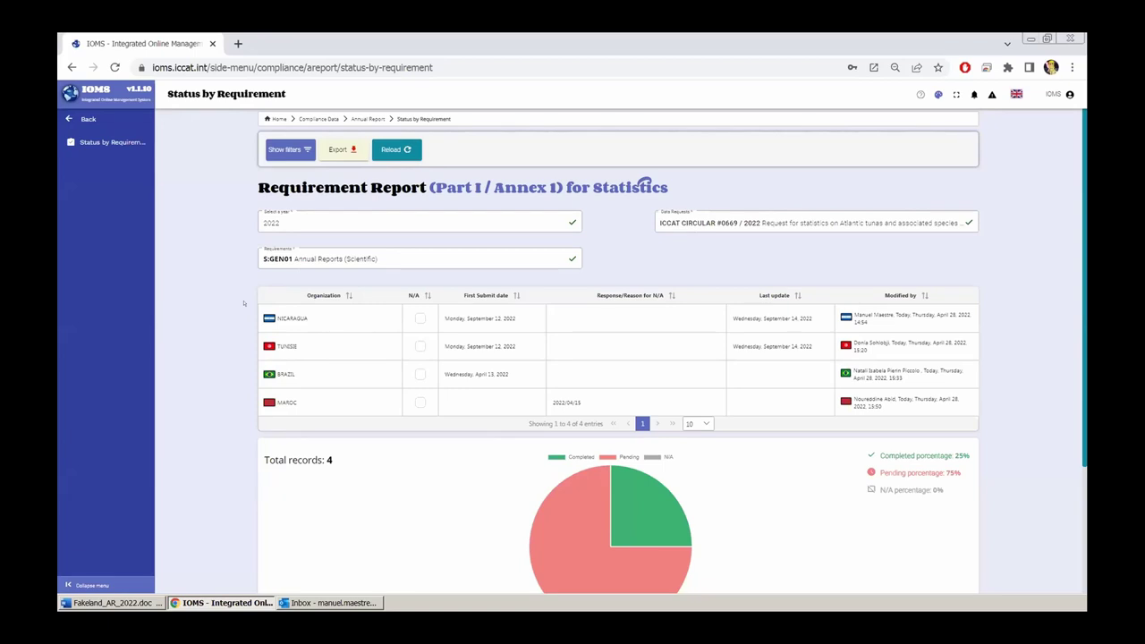
- Open the European Union's annual report for editing, with year 2022 and data request ICCAT CIRCULAR #0669 / 2022
{"action": "left_click", "coordinate": [86, 119]}
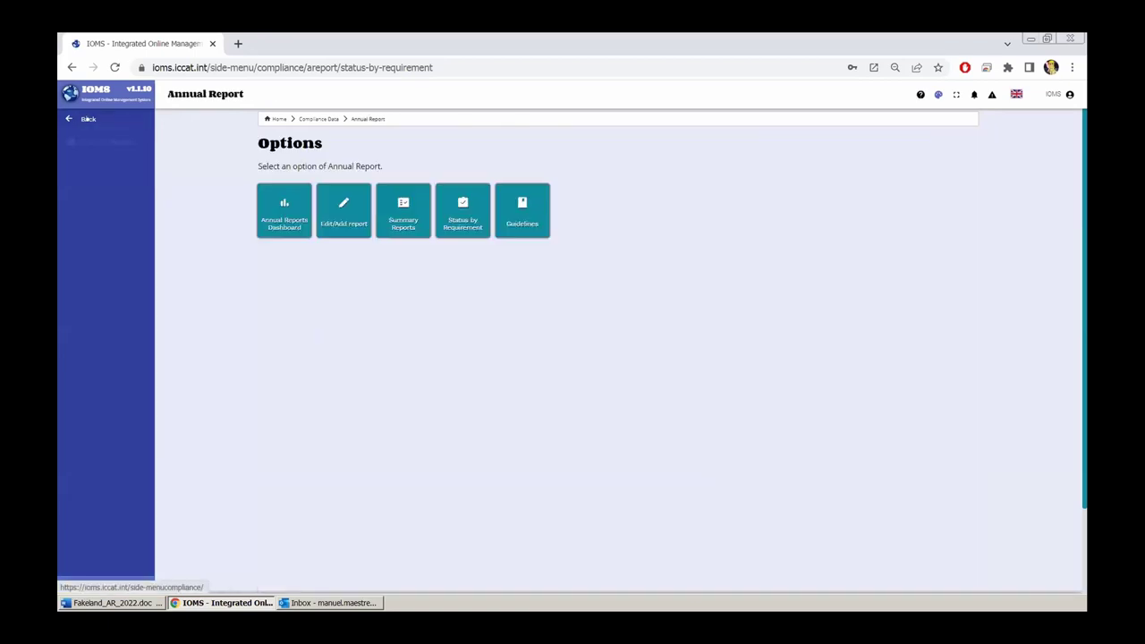
{"action": "left_click", "coordinate": [353, 204]}
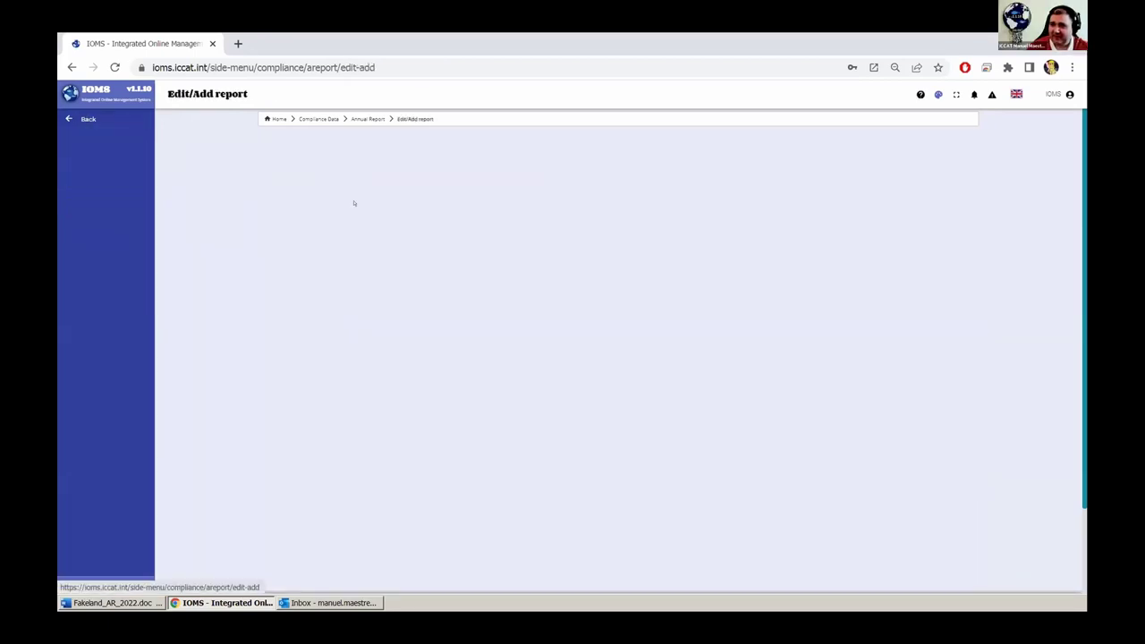
{"action": "left_click", "coordinate": [430, 179]}
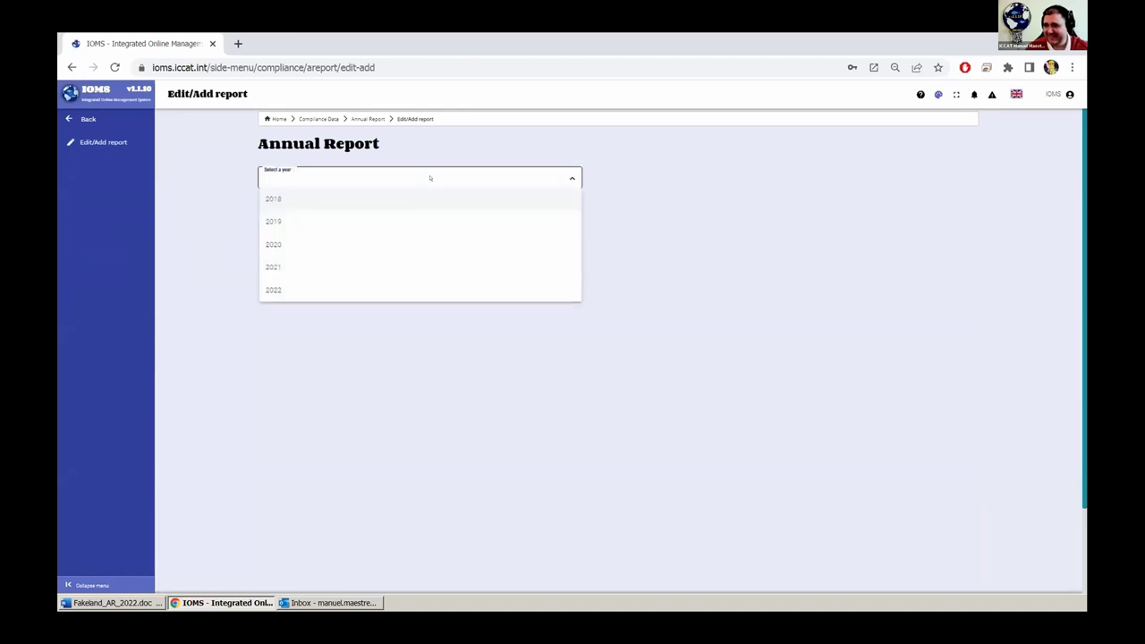
{"action": "left_click", "coordinate": [321, 288]}
{"action": "left_click", "coordinate": [755, 177]}
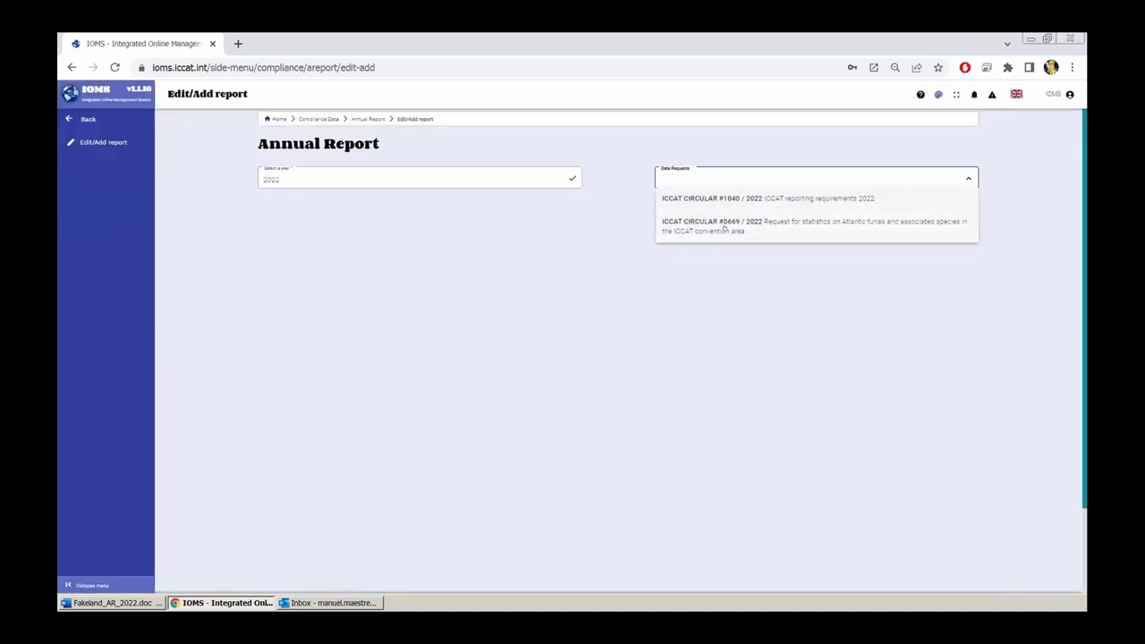
{"action": "left_click", "coordinate": [711, 224]}
{"action": "left_click", "coordinate": [339, 221]}
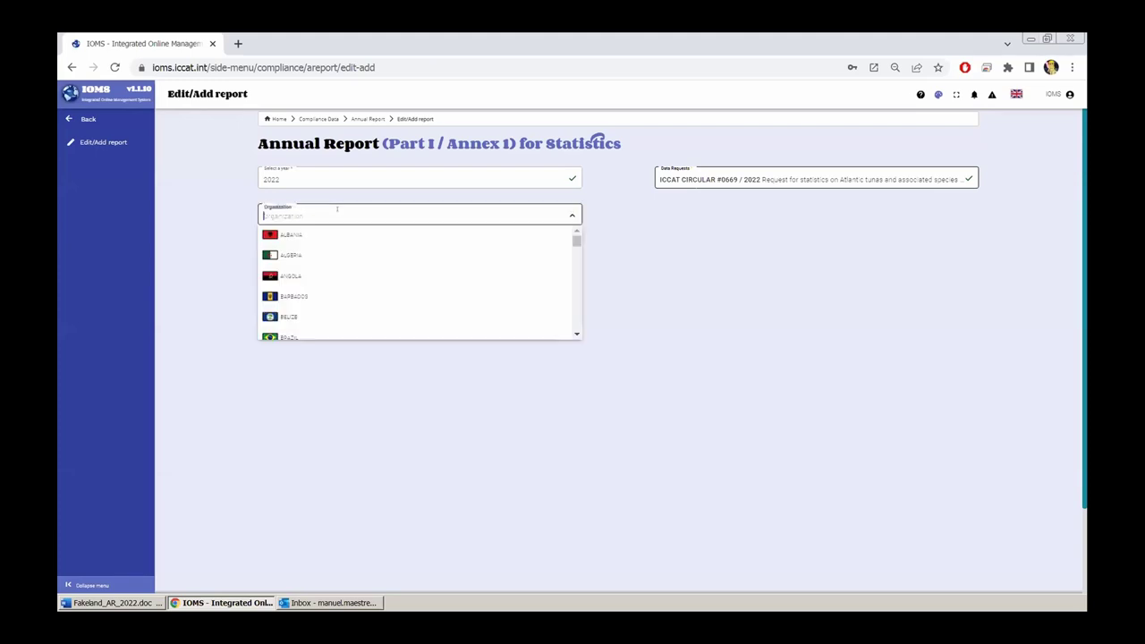
{"action": "type", "text": "eu"}
{"action": "left_click", "coordinate": [335, 234]}
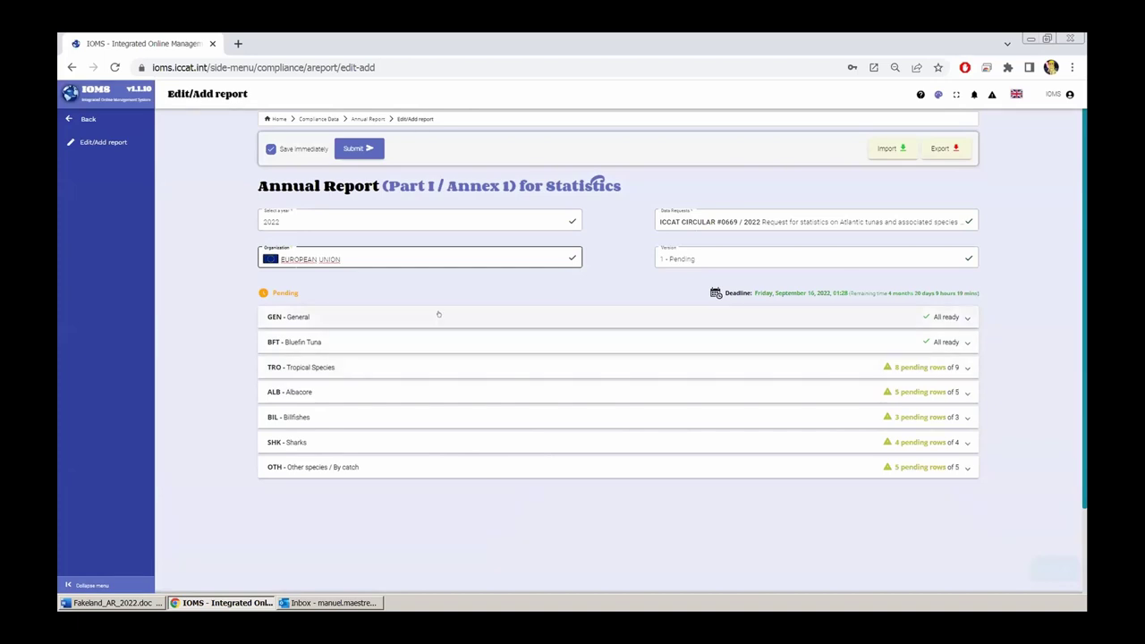
- Review both pages of General requirements in the European Union's statistics report
{"action": "left_click", "coordinate": [438, 316]}
{"action": "scroll", "coordinate": [465, 332], "scroll_direction": "down", "scroll_amount": 3}
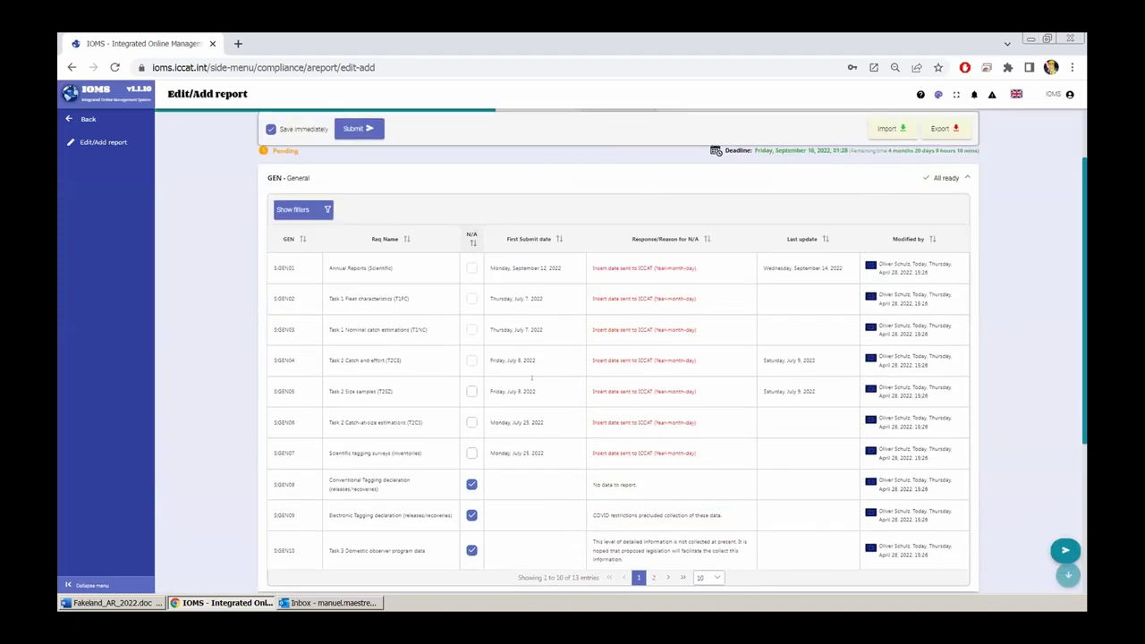
{"action": "scroll", "coordinate": [560, 399], "scroll_direction": "down", "scroll_amount": 3}
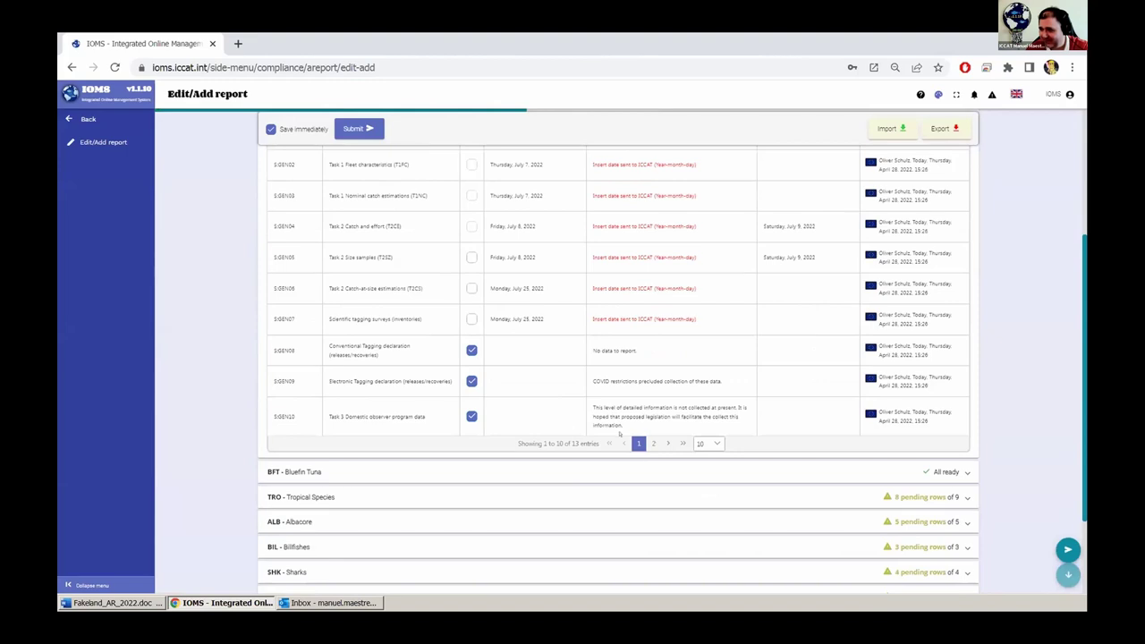
{"action": "left_click", "coordinate": [653, 444]}
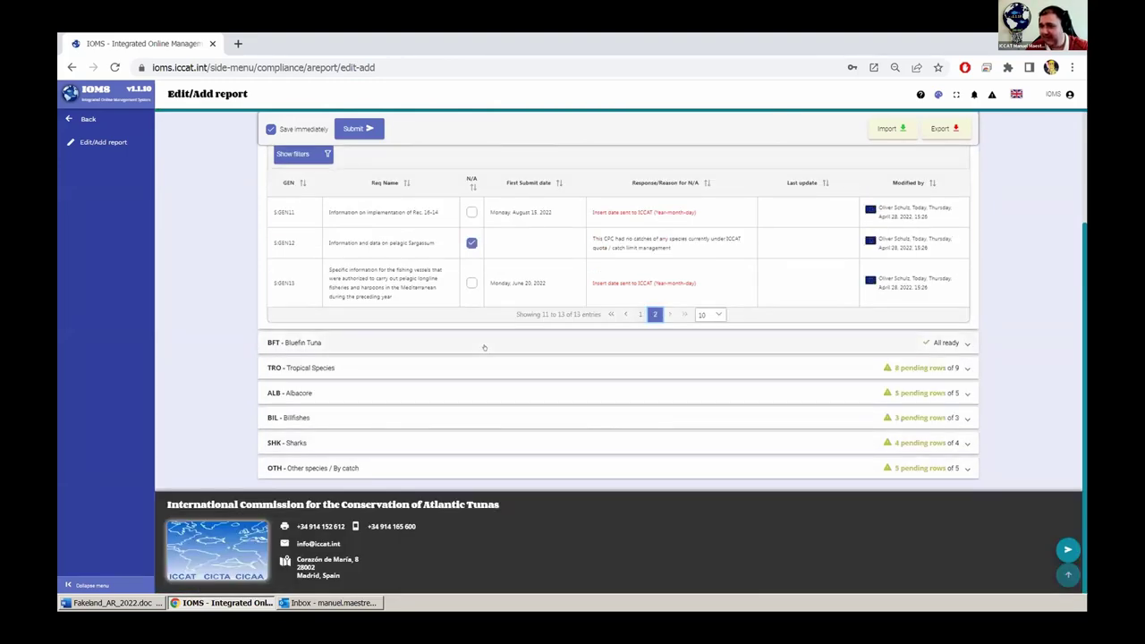
{"action": "scroll", "coordinate": [487, 357], "scroll_direction": "up", "scroll_amount": 3}
{"action": "scroll", "coordinate": [501, 385], "scroll_direction": "down", "scroll_amount": 2}
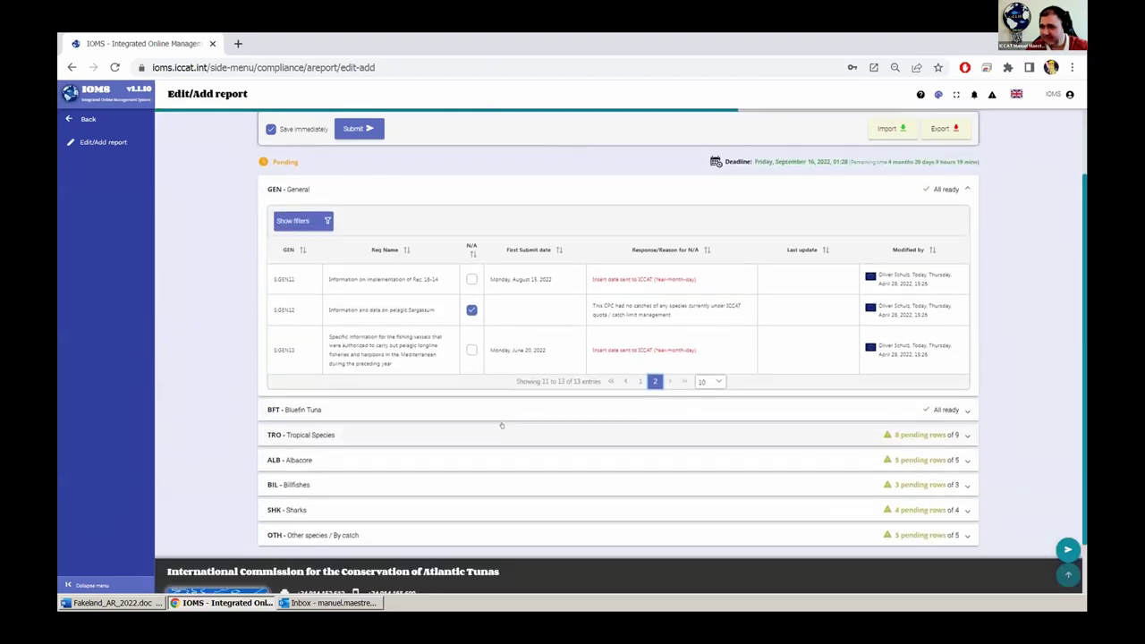
- Review the Bluefin Tuna and Tropical Species requirement rows in the European Union's statistics report
{"action": "left_click", "coordinate": [506, 407]}
{"action": "scroll", "coordinate": [617, 436], "scroll_direction": "down", "scroll_amount": 2}
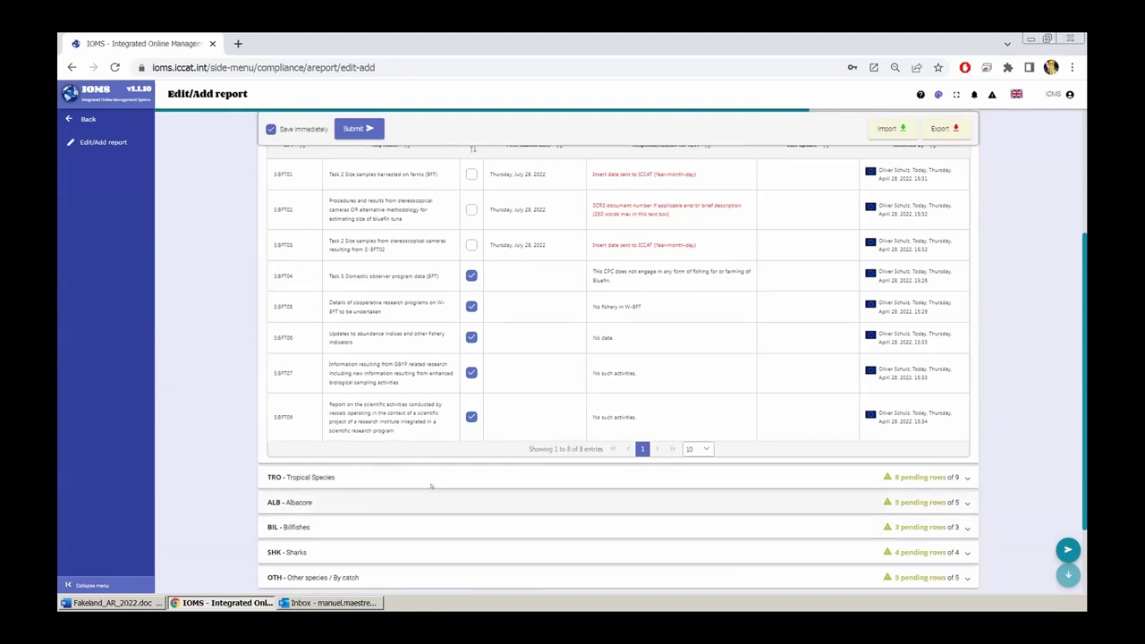
{"action": "left_click", "coordinate": [483, 477]}
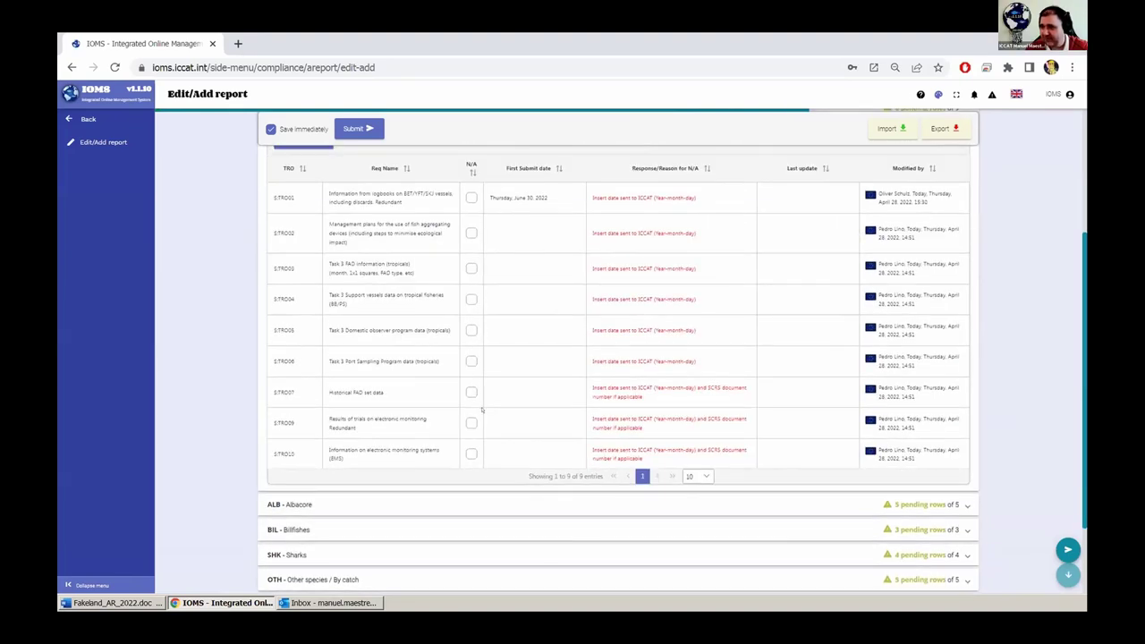
{"action": "scroll", "coordinate": [619, 316], "scroll_direction": "up", "scroll_amount": 3}
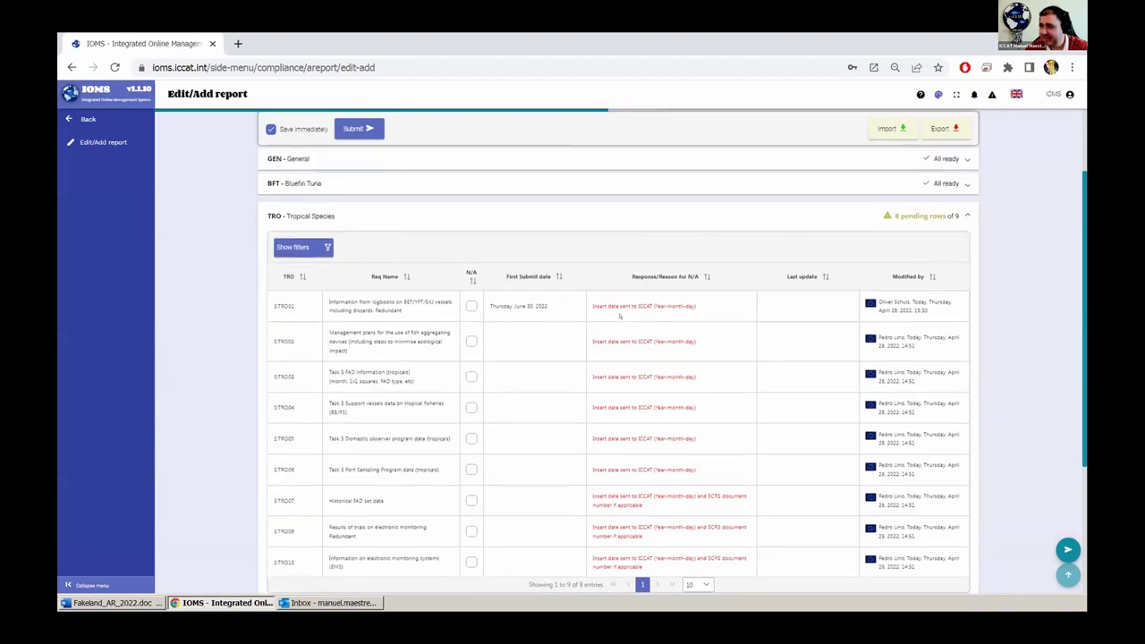
- Change the data request to ICCAT CIRCULAR #1040 / 2022 and review the European Union's management report sections and version
{"action": "left_click", "coordinate": [747, 226]}
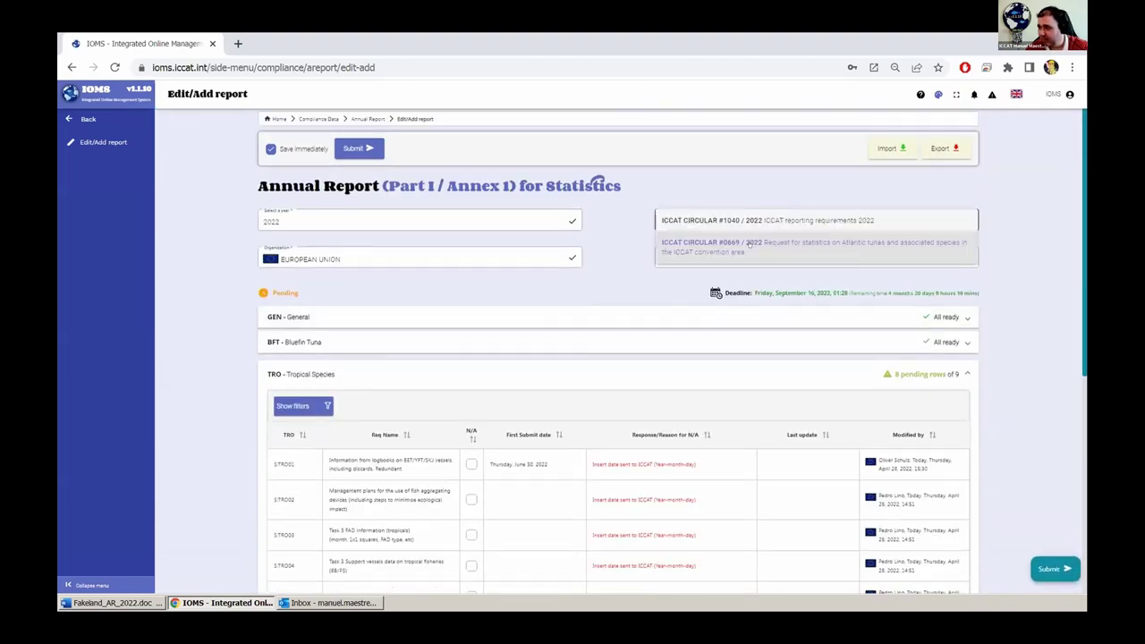
{"action": "left_click", "coordinate": [724, 260]}
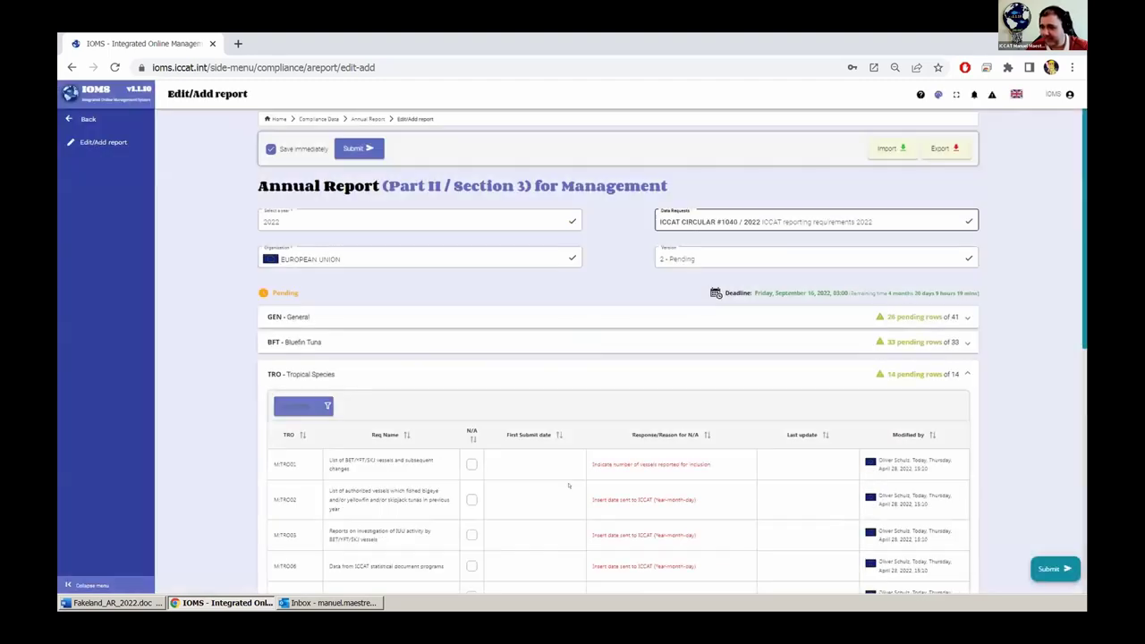
{"action": "scroll", "coordinate": [558, 467], "scroll_direction": "down", "scroll_amount": 3}
{"action": "scroll", "coordinate": [558, 467], "scroll_direction": "down", "scroll_amount": 3}
{"action": "scroll", "coordinate": [558, 467], "scroll_direction": "up", "scroll_amount": 2}
{"action": "scroll", "coordinate": [559, 467], "scroll_direction": "down", "scroll_amount": 2}
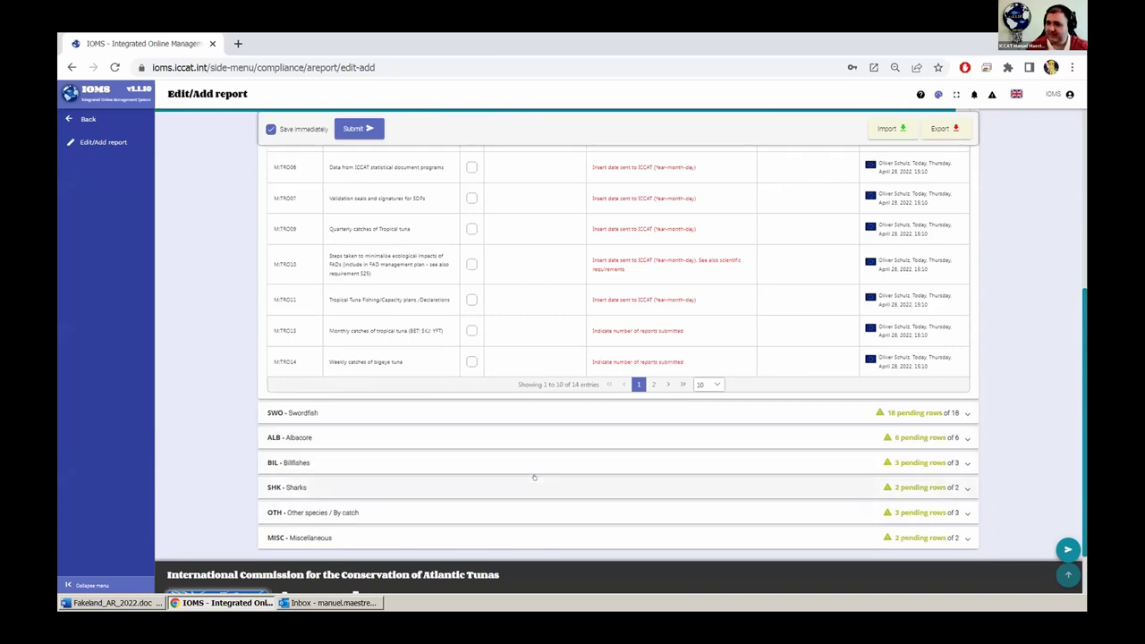
{"action": "scroll", "coordinate": [534, 477], "scroll_direction": "up", "scroll_amount": 4}
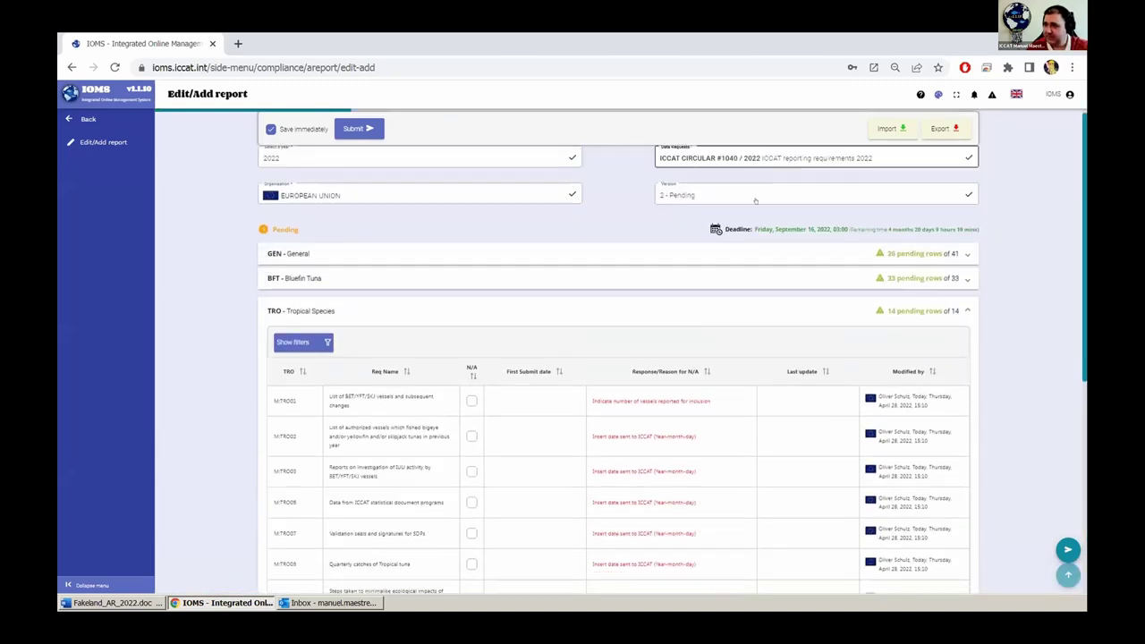
{"action": "scroll", "coordinate": [755, 200], "scroll_direction": "up", "scroll_amount": 1}
- Change the data request back to ICCAT CIRCULAR #0669 / 2022 and examine the General rows of the European Union's report
{"action": "left_click", "coordinate": [733, 222]}
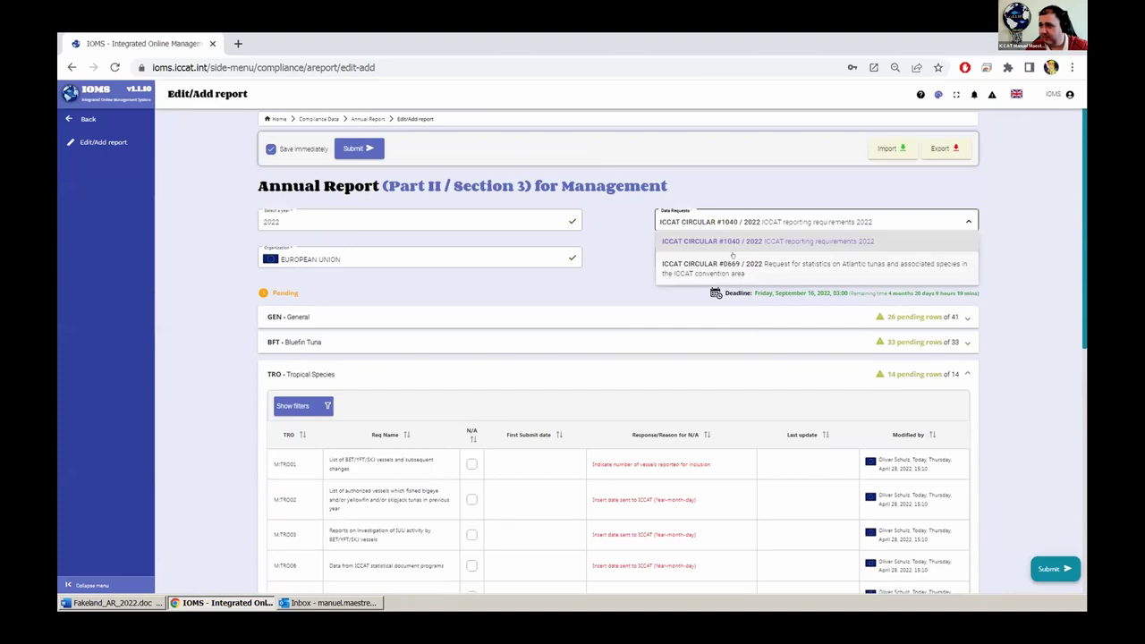
{"action": "left_click", "coordinate": [737, 265]}
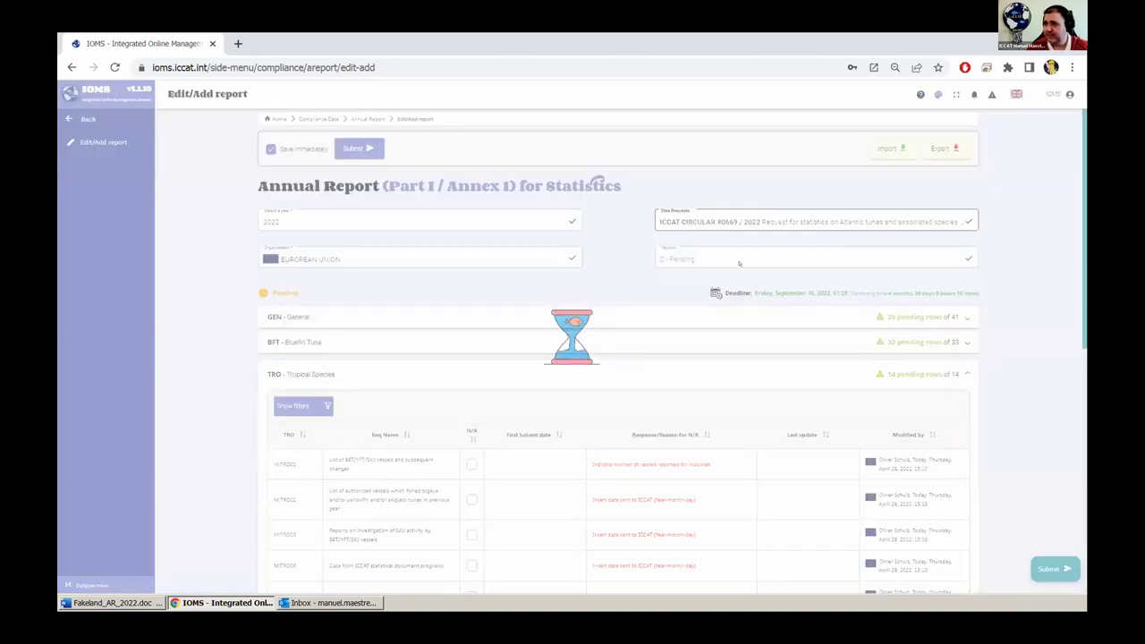
{"action": "scroll", "coordinate": [582, 268], "scroll_direction": "down", "scroll_amount": 3}
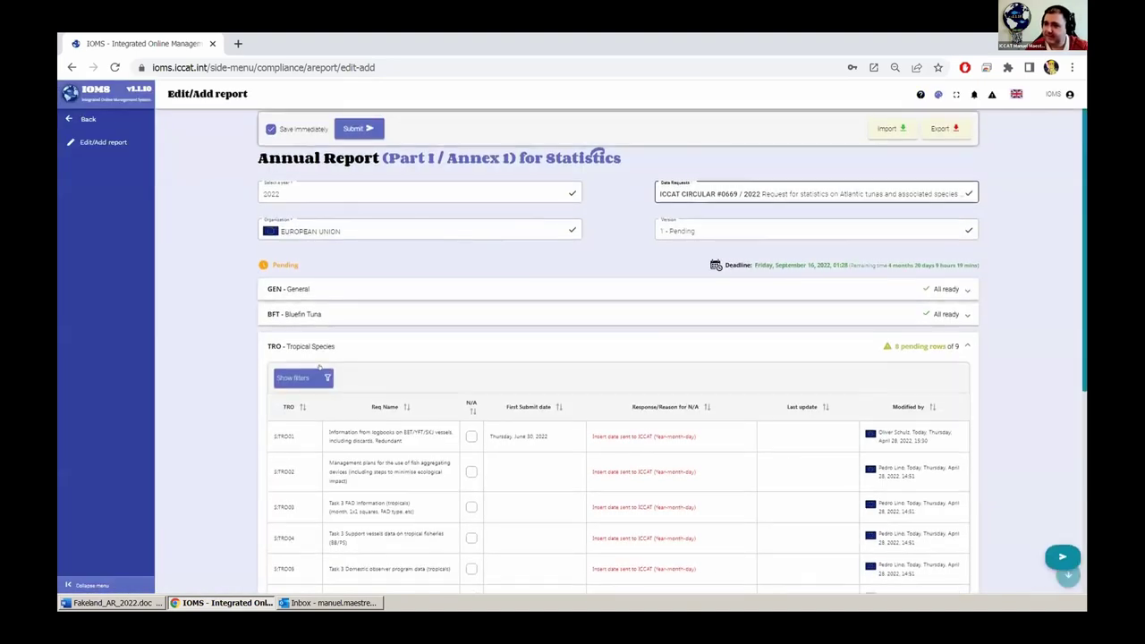
{"action": "scroll", "coordinate": [481, 272], "scroll_direction": "up", "scroll_amount": 2}
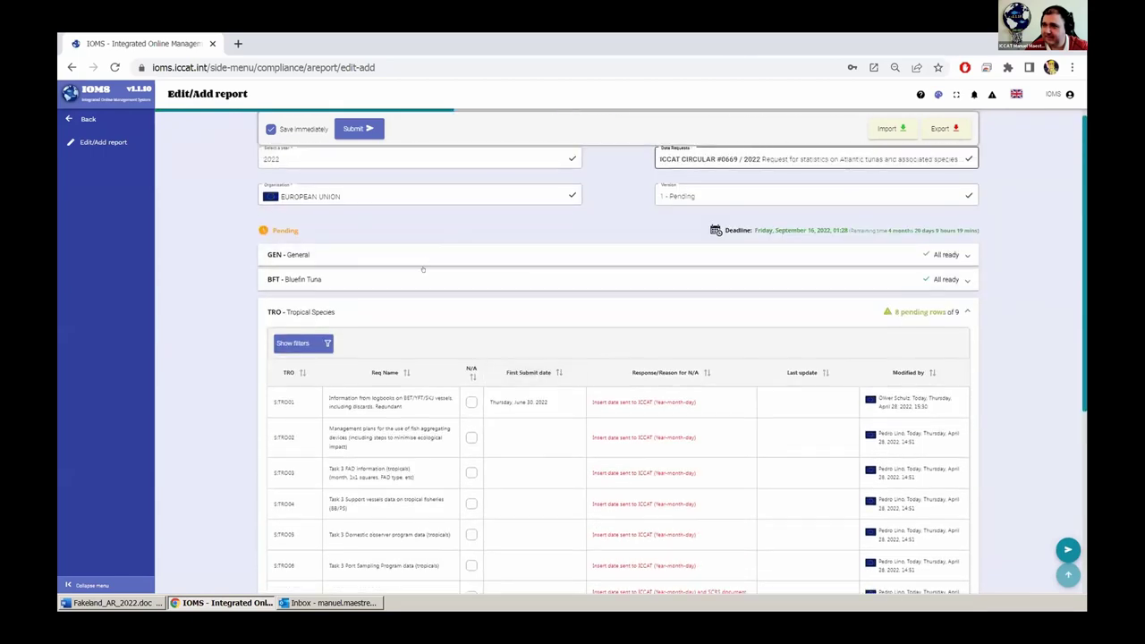
{"action": "left_click", "coordinate": [420, 255]}
{"action": "scroll", "coordinate": [516, 415], "scroll_direction": "down", "scroll_amount": 3}
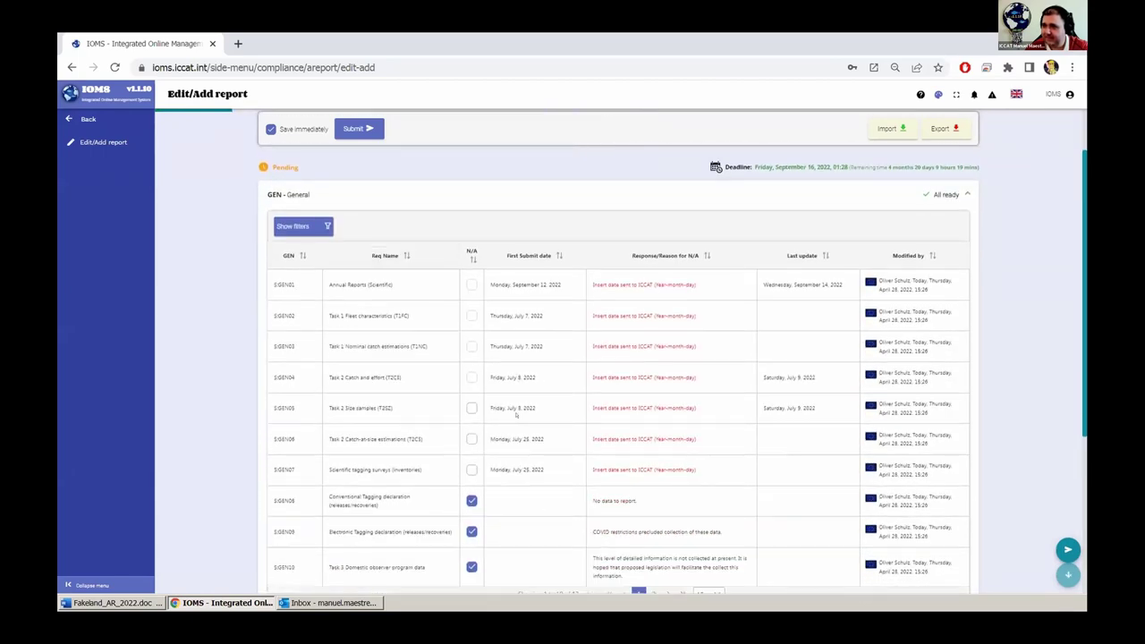
{"action": "scroll", "coordinate": [516, 415], "scroll_direction": "up", "scroll_amount": 2}
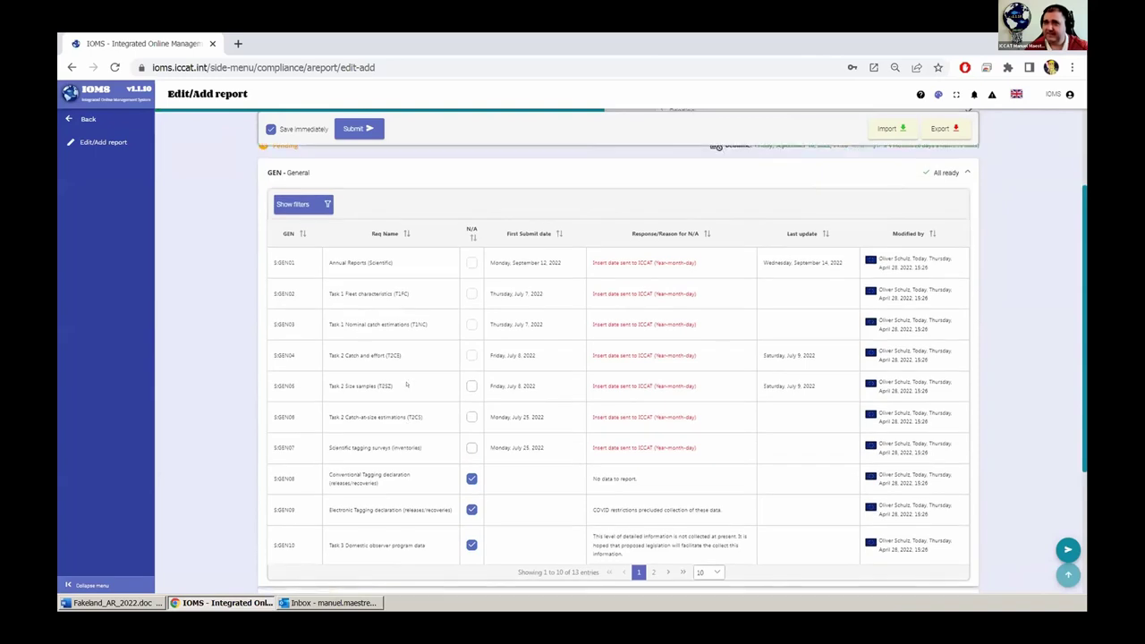
- View Status by Requirement for 2022, ICCAT CIRCULAR #0669 / 2022 and requirement S:GEN01 Annual Reports (Scientific)
{"action": "left_click", "coordinate": [82, 119]}
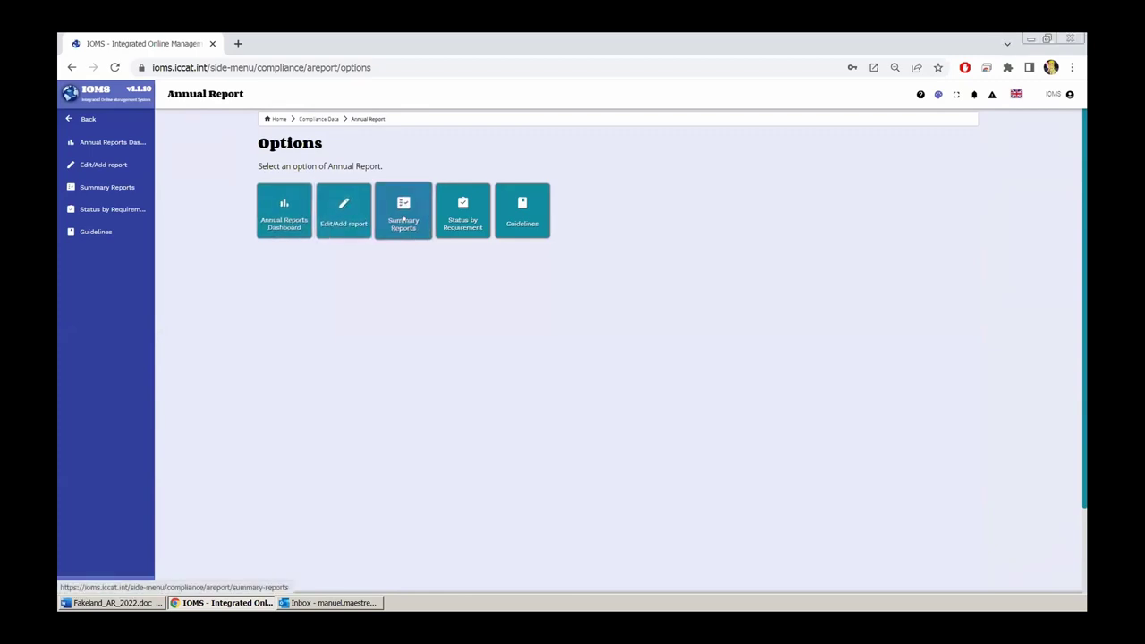
{"action": "left_click", "coordinate": [470, 211]}
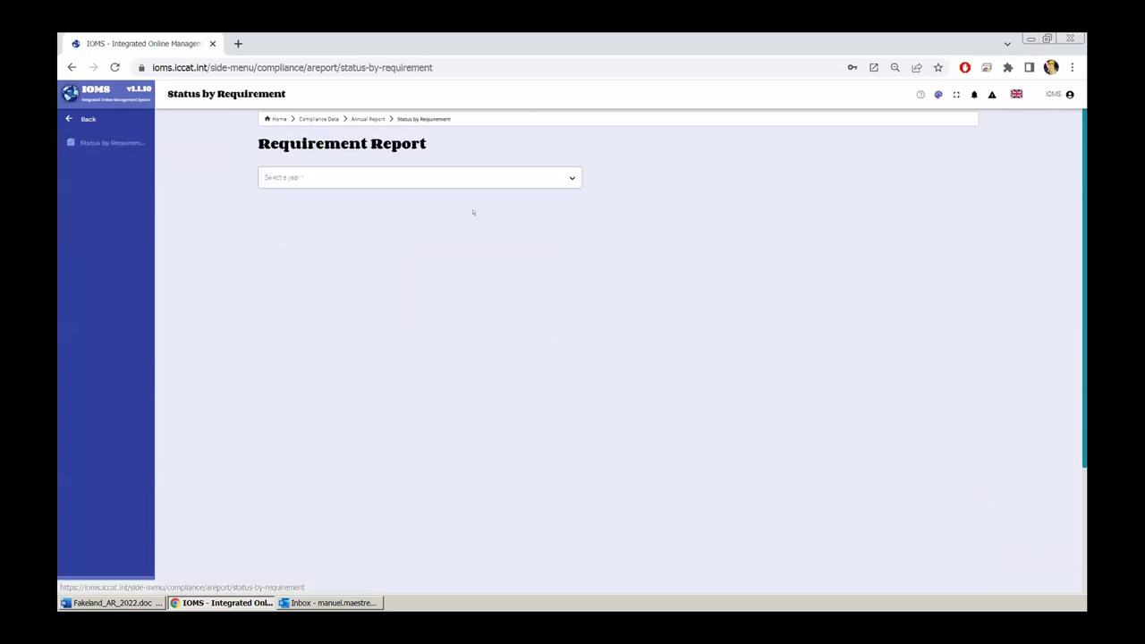
{"action": "left_click", "coordinate": [424, 179]}
{"action": "left_click", "coordinate": [352, 289]}
{"action": "left_click", "coordinate": [696, 178]}
{"action": "left_click", "coordinate": [706, 217]}
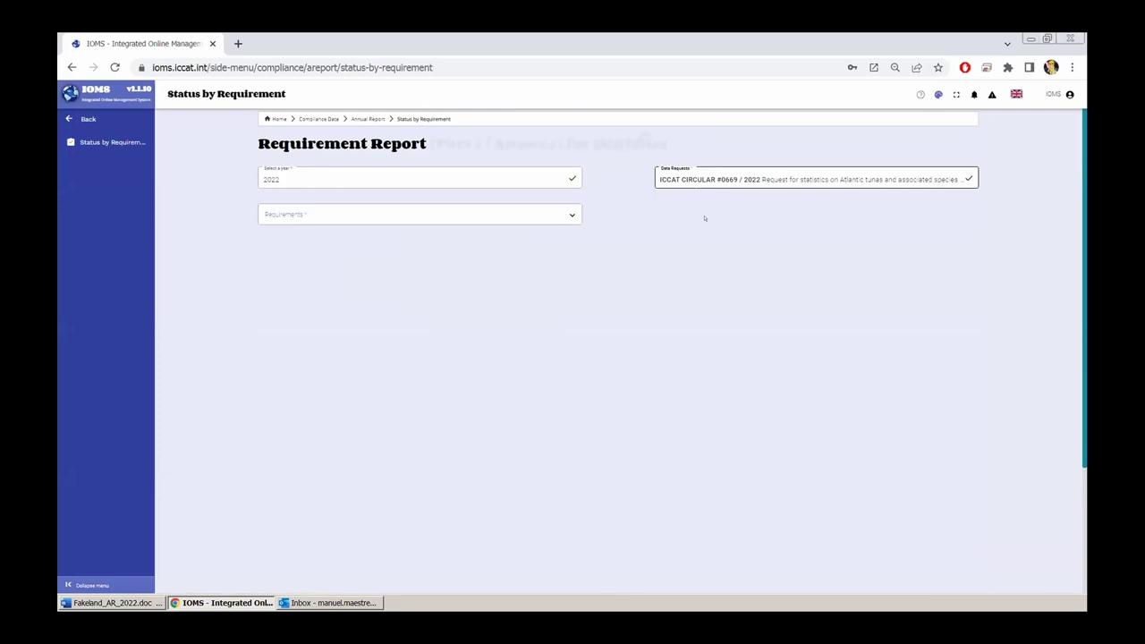
{"action": "left_click", "coordinate": [531, 213]}
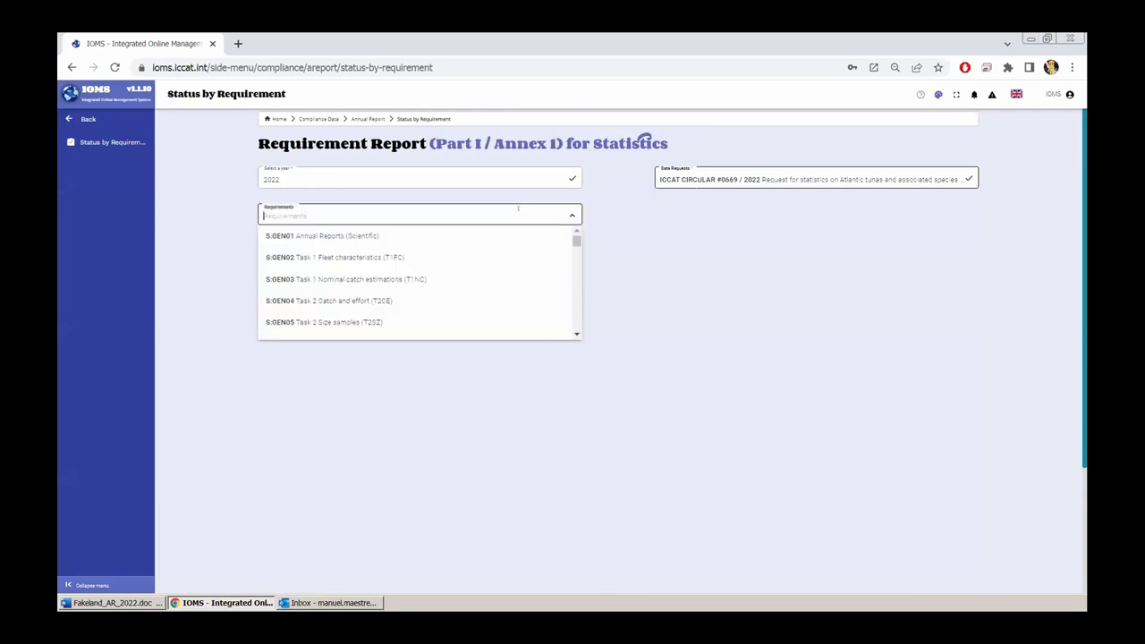
{"action": "left_click", "coordinate": [309, 236]}
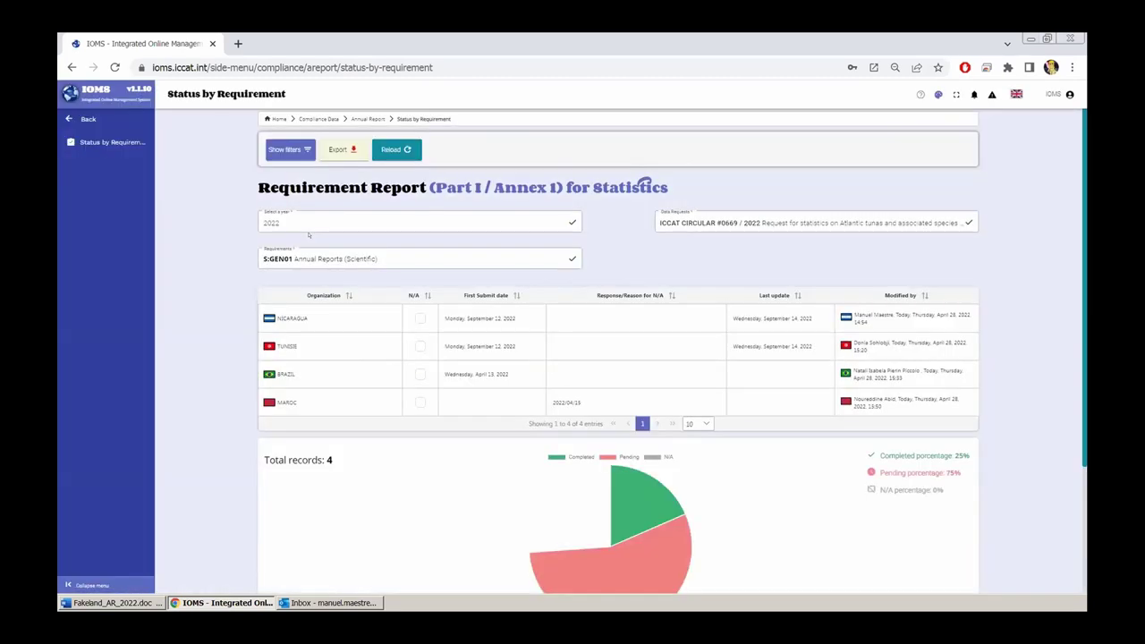
- Open the 2022 Summary Reports for ICCAT CIRCULAR #0669 / 2022 and compare the organizations' completion status by species group
{"action": "left_click", "coordinate": [88, 119]}
{"action": "left_click", "coordinate": [394, 220]}
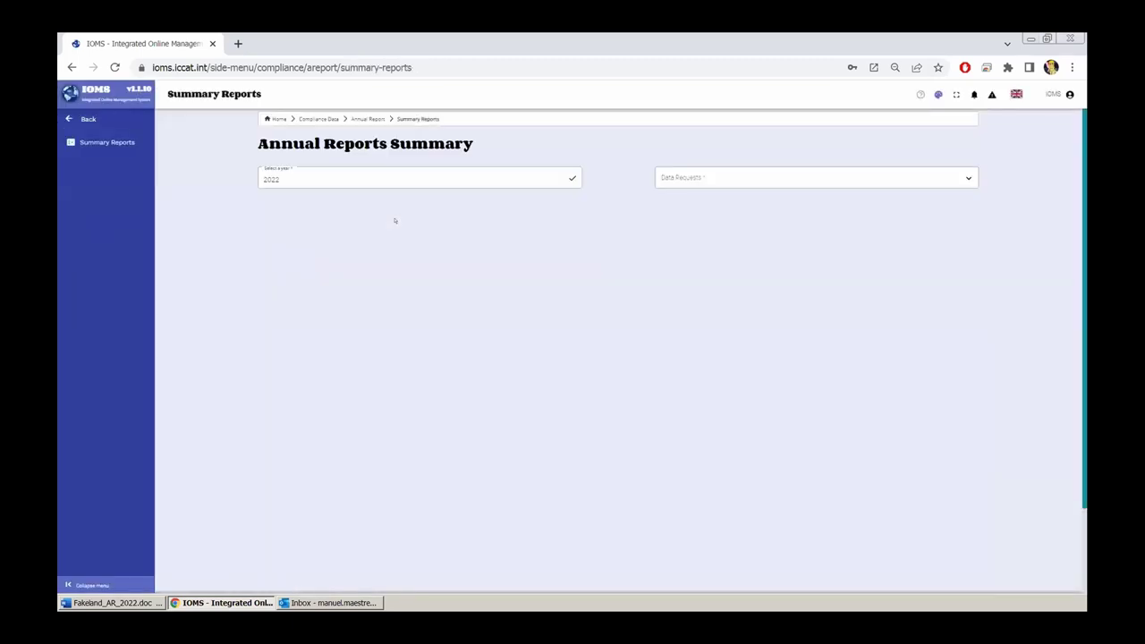
{"action": "left_click", "coordinate": [696, 170]}
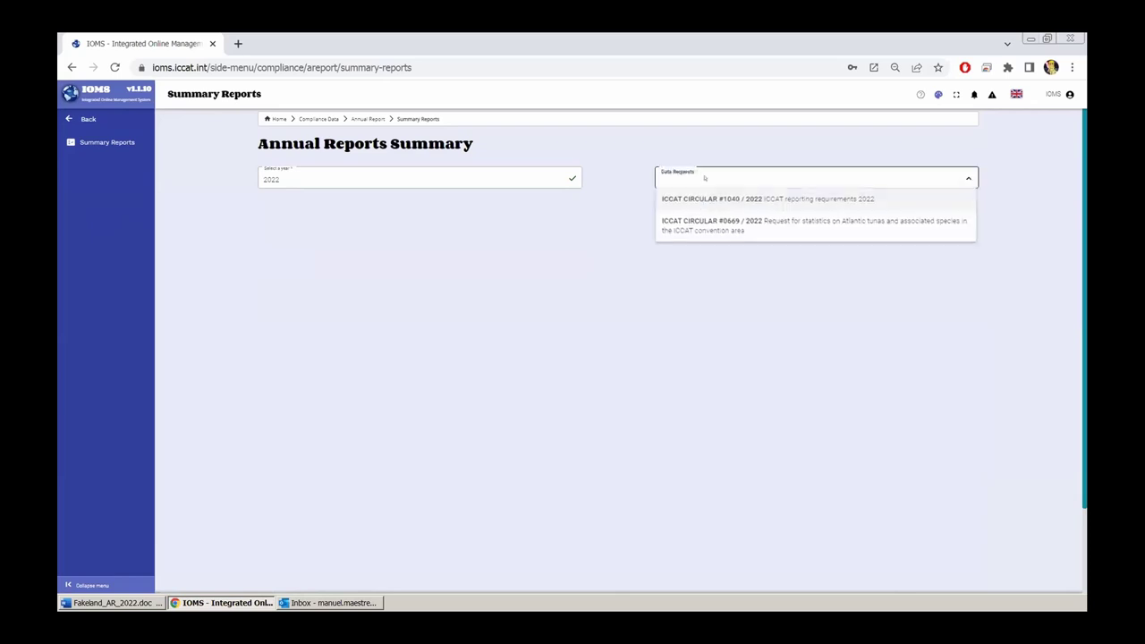
{"action": "left_click", "coordinate": [713, 221]}
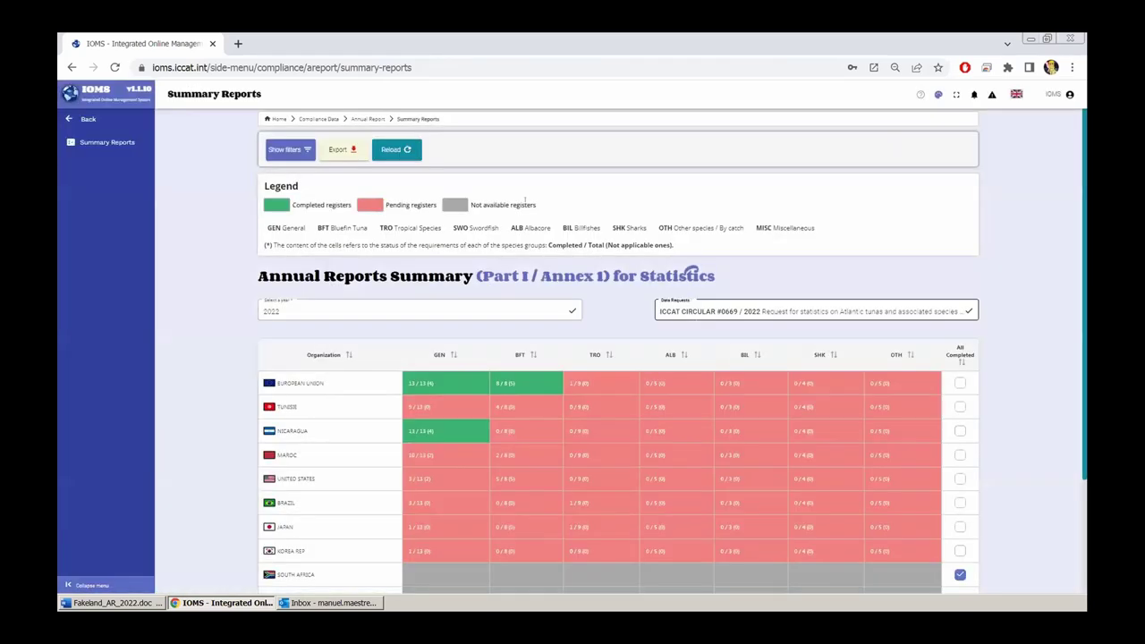
{"action": "scroll", "coordinate": [519, 218], "scroll_direction": "down", "scroll_amount": 2}
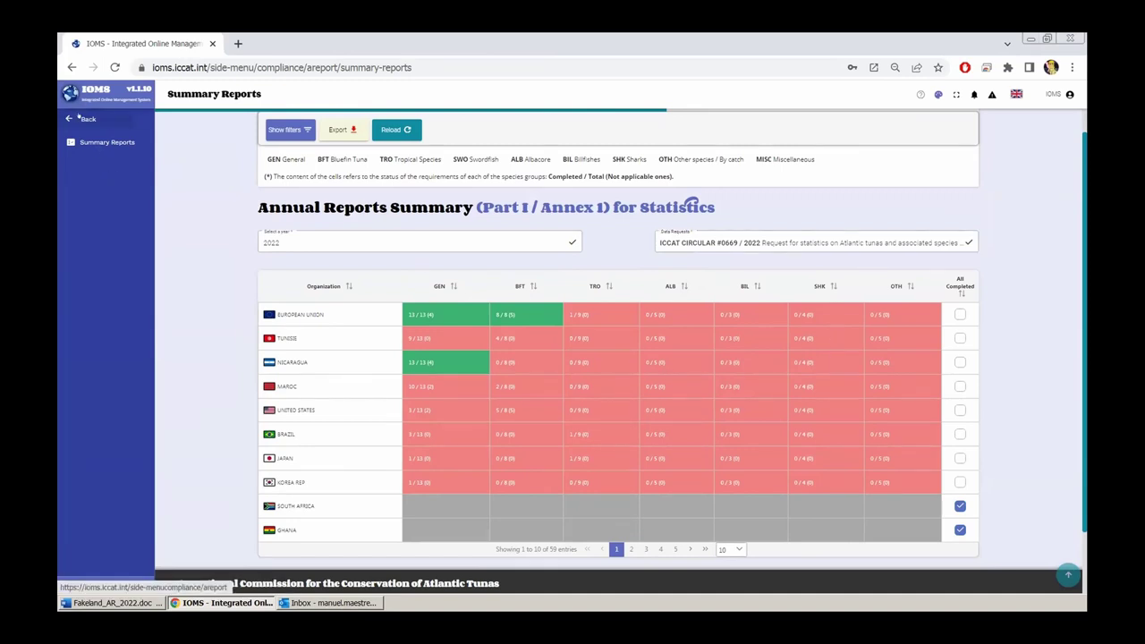
- Leave the compliance data area and open the Data request options
{"action": "left_click", "coordinate": [88, 119]}
{"action": "left_click", "coordinate": [88, 119]}
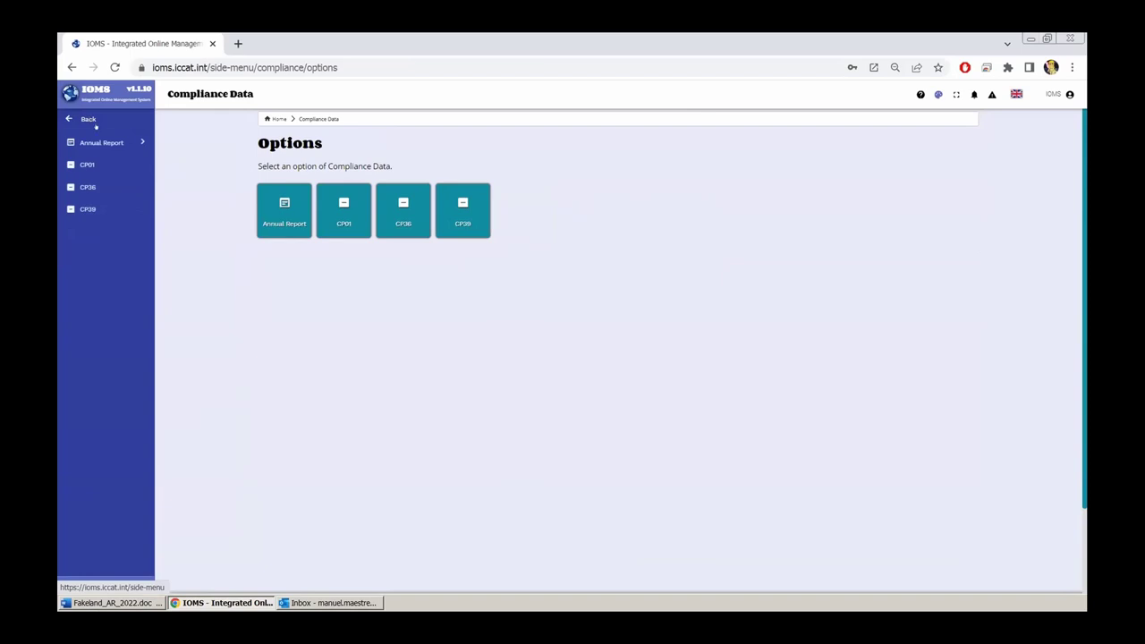
{"action": "left_click", "coordinate": [87, 119]}
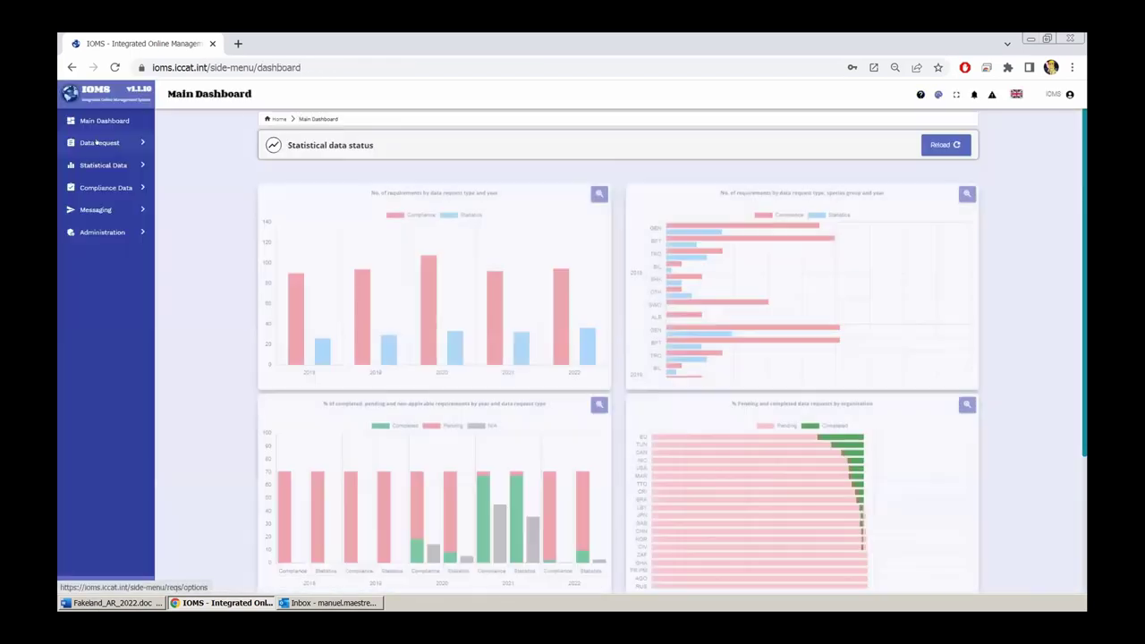
{"action": "left_click", "coordinate": [99, 143]}
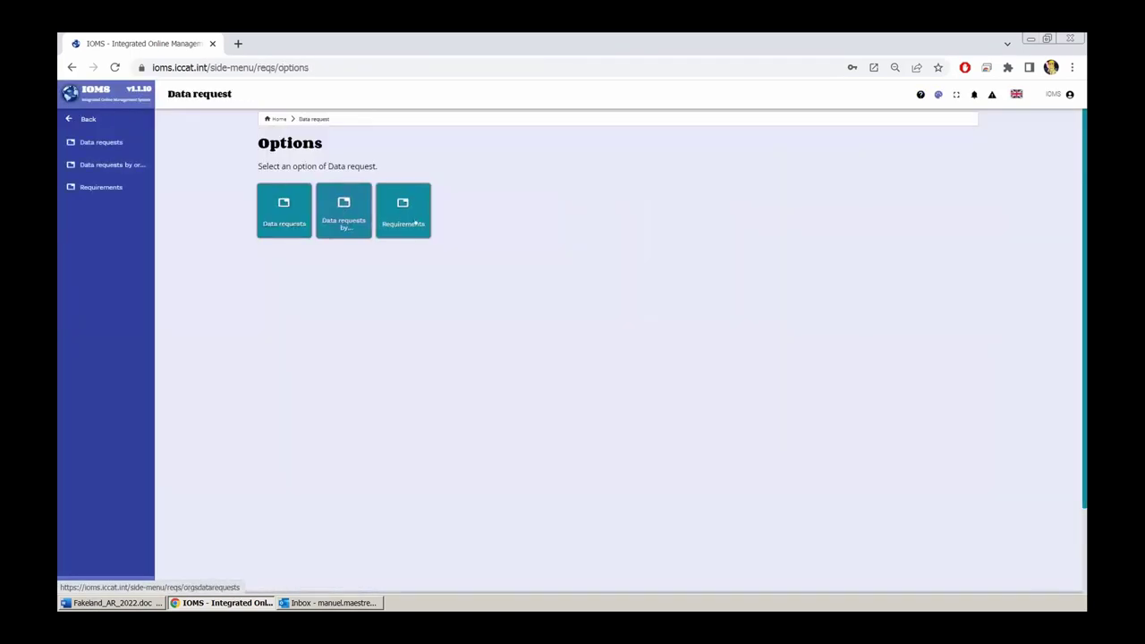
- Open the 2022 data requests by organization, examine the listed completion status, and return to the main dashboard
{"action": "left_click", "coordinate": [342, 208]}
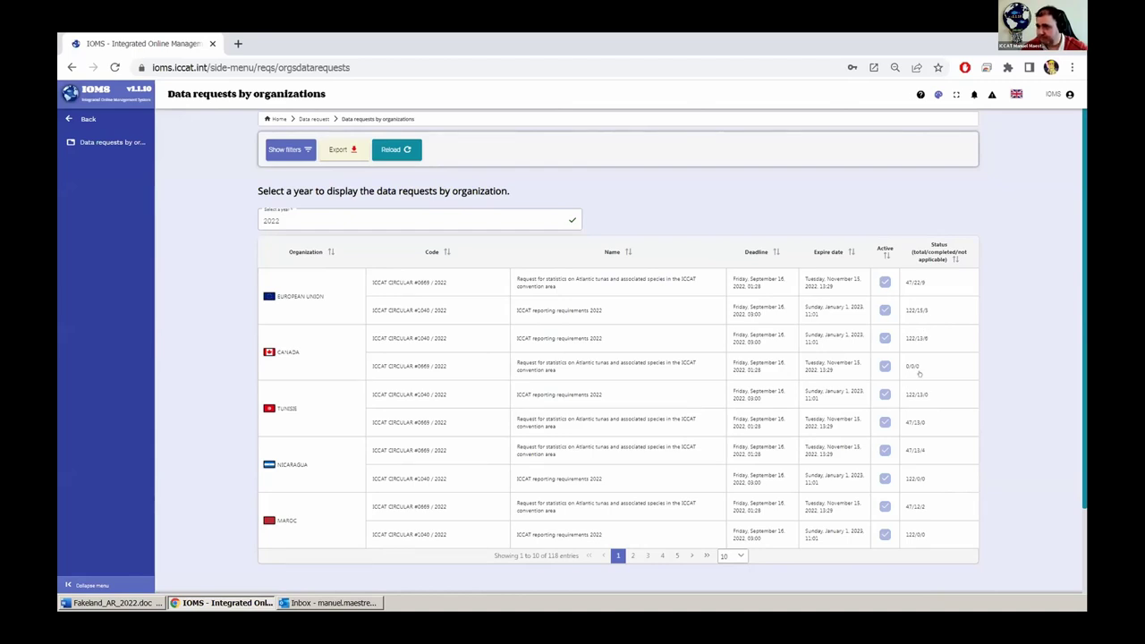
{"action": "scroll", "coordinate": [843, 408], "scroll_direction": "down", "scroll_amount": 1}
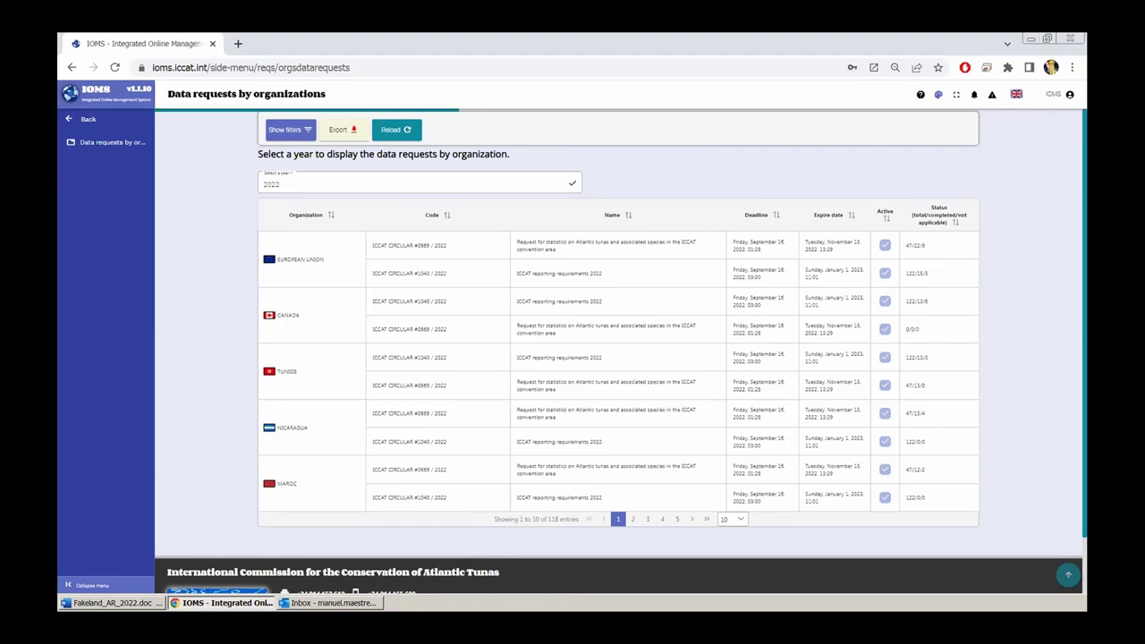
{"action": "left_click", "coordinate": [88, 118]}
{"action": "left_click", "coordinate": [82, 118]}
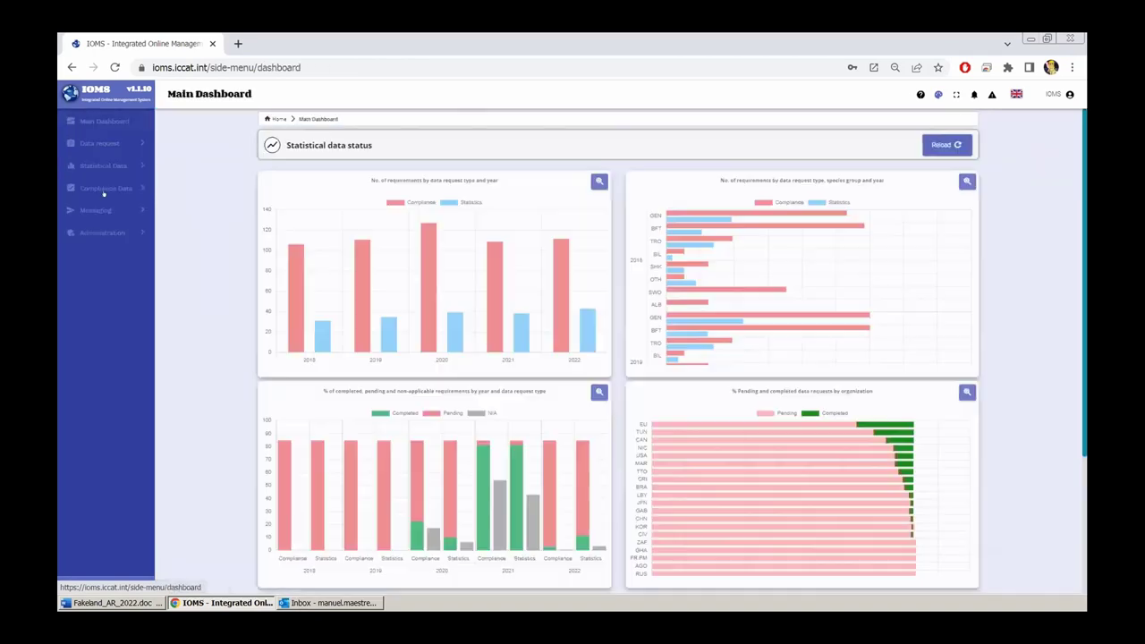
- Open the annual reports summary for 2022 and ICCAT CIRCULAR #0669 / 2022 and examine the organizations' status by species group
{"action": "left_click", "coordinate": [98, 230]}
{"action": "left_click", "coordinate": [293, 195]}
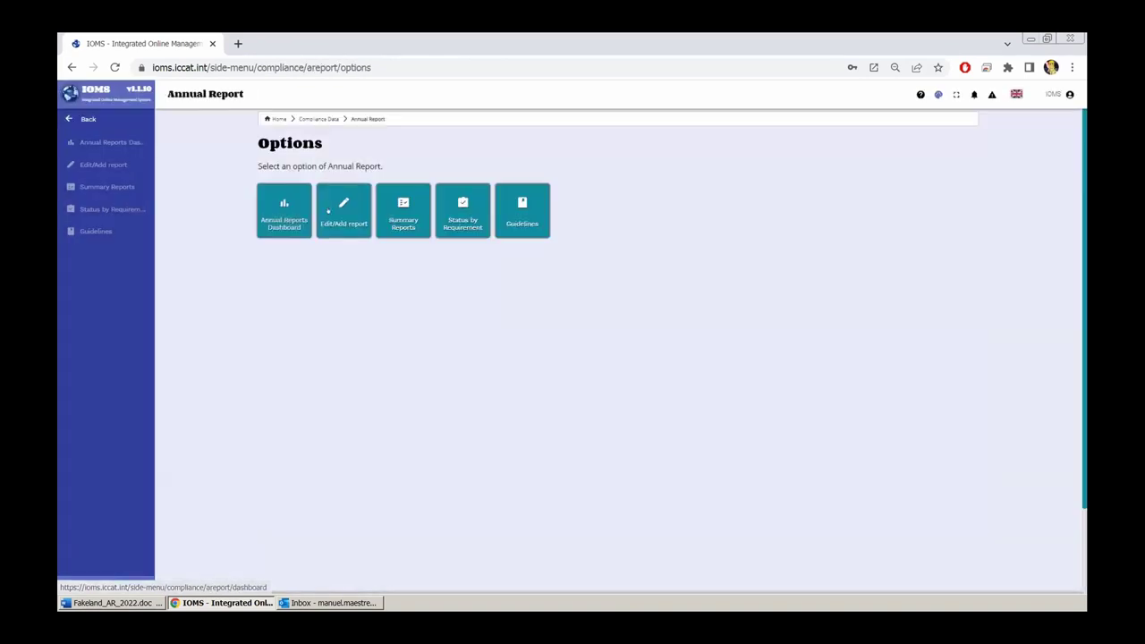
{"action": "left_click", "coordinate": [390, 219]}
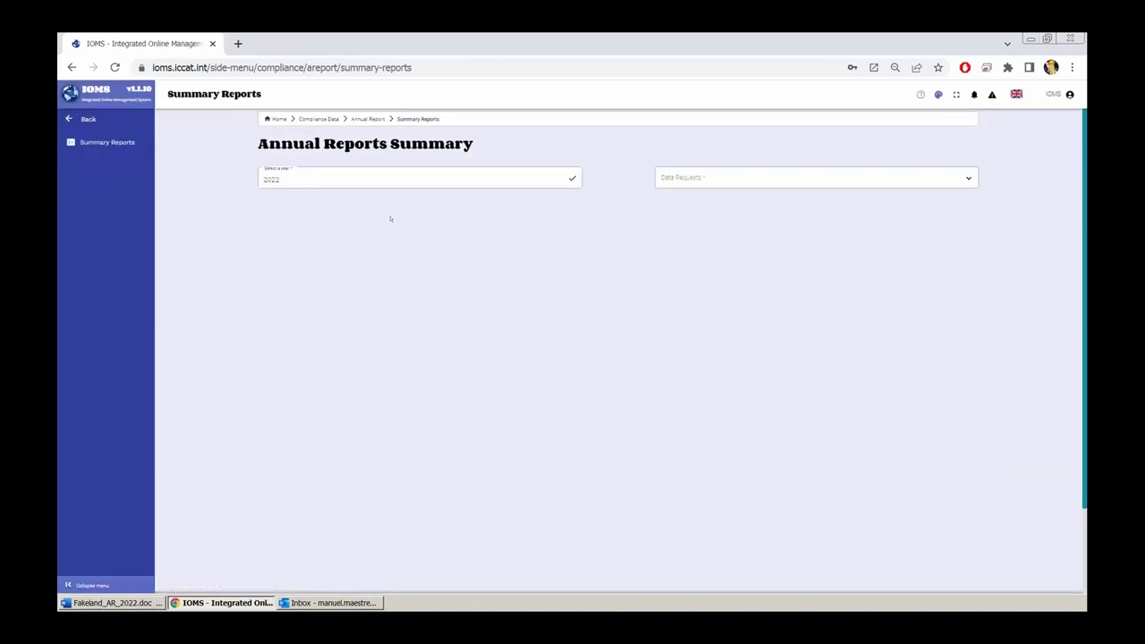
{"action": "left_click", "coordinate": [690, 176]}
{"action": "left_click", "coordinate": [731, 229]}
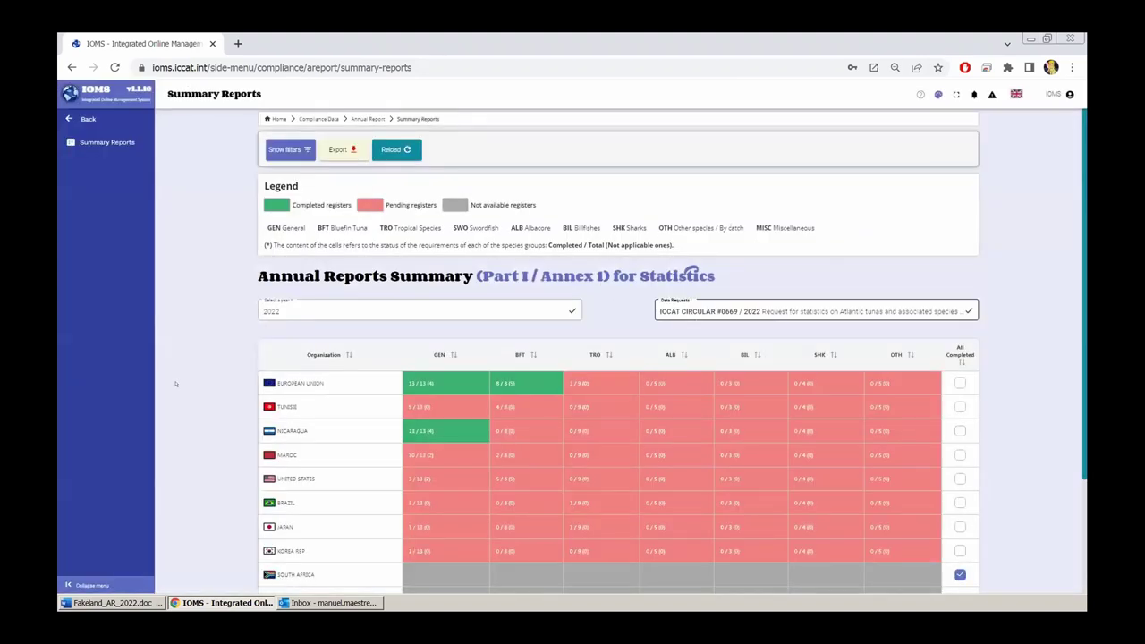
{"action": "scroll", "coordinate": [176, 384], "scroll_direction": "down", "scroll_amount": 2}
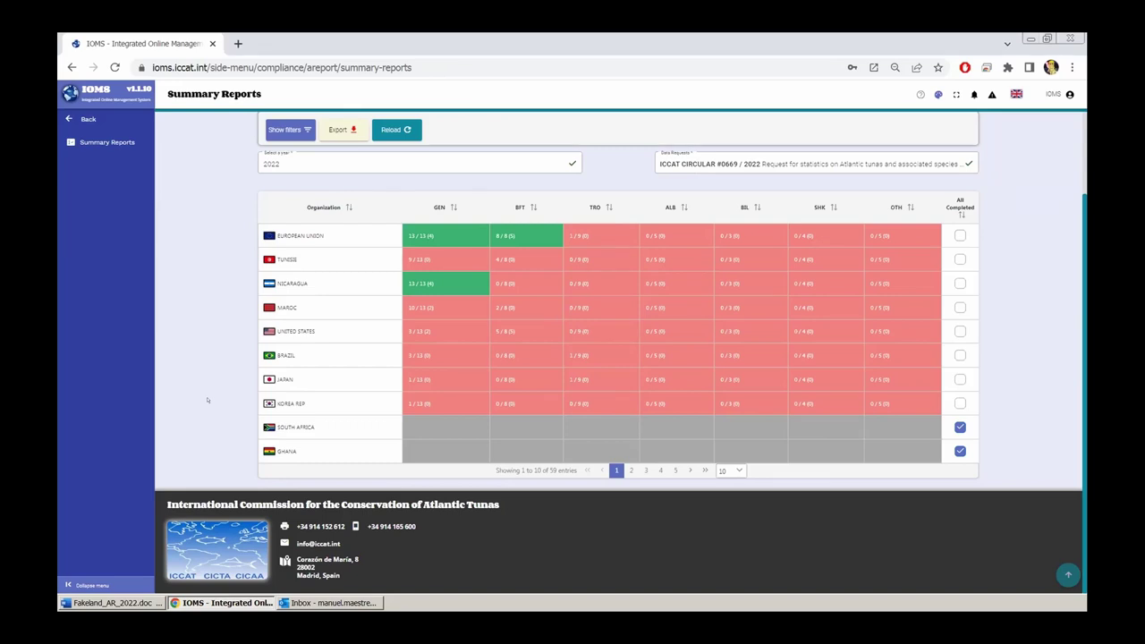
- Switch the annual reports summary to ICCAT CIRCULAR #1040 / 2022, compare the organizations' completion status, and return to the Annual Report options
{"action": "left_click", "coordinate": [662, 154]}
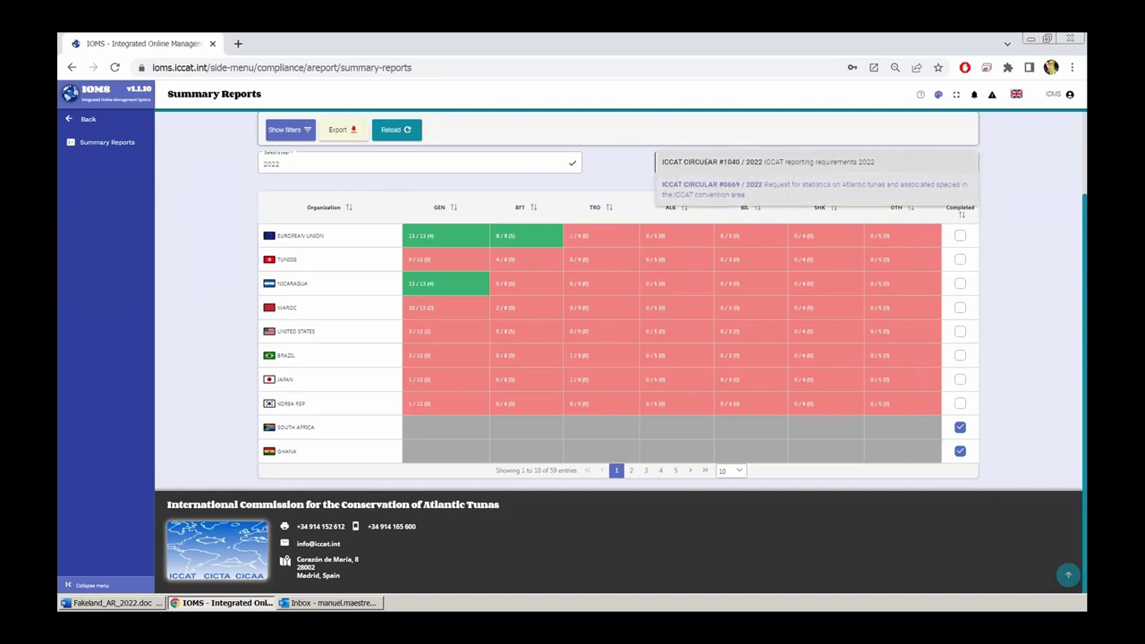
{"action": "left_click", "coordinate": [706, 161]}
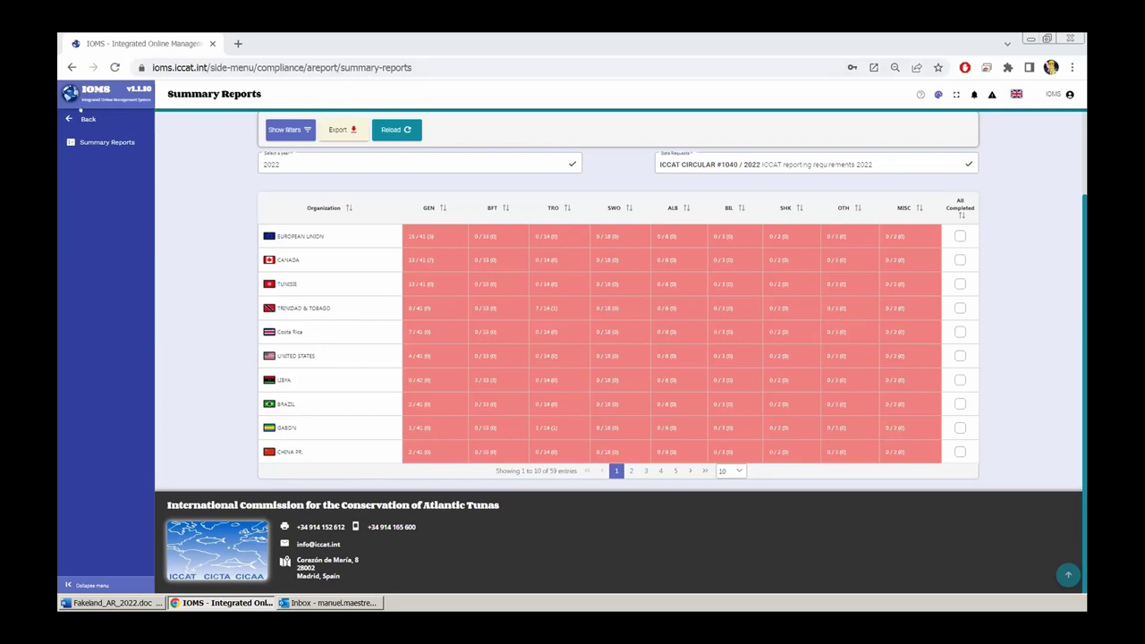
{"action": "left_click", "coordinate": [83, 116]}
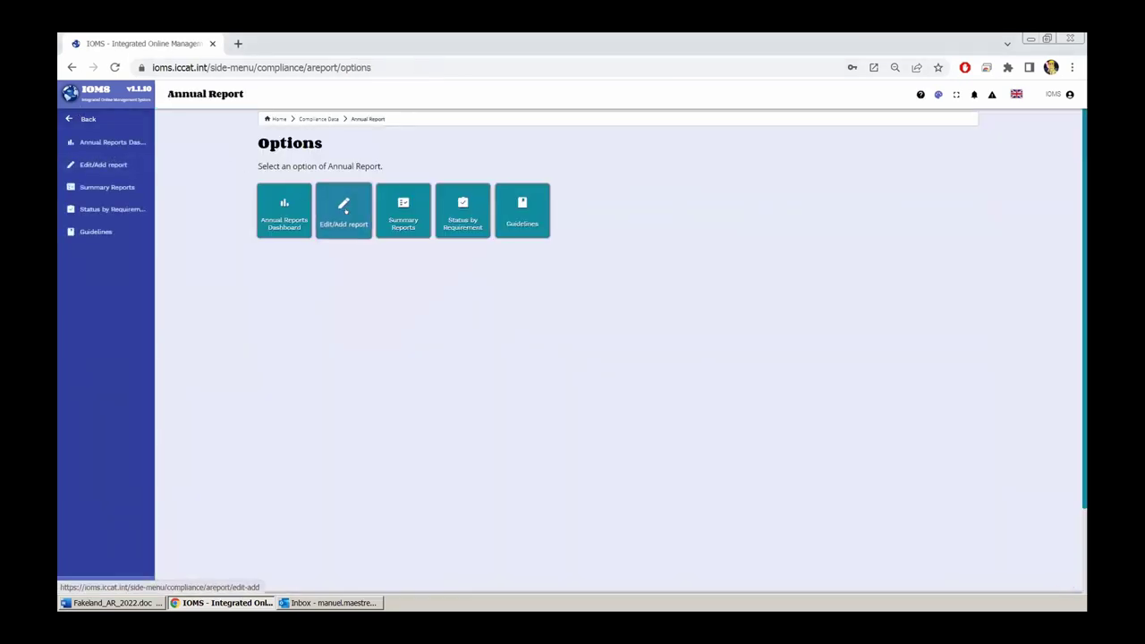
- Open the European Union's annual report for 2022 and ICCAT CIRCULAR #0669 / 2022 and examine the pending rows per species group
{"action": "left_click", "coordinate": [344, 210]}
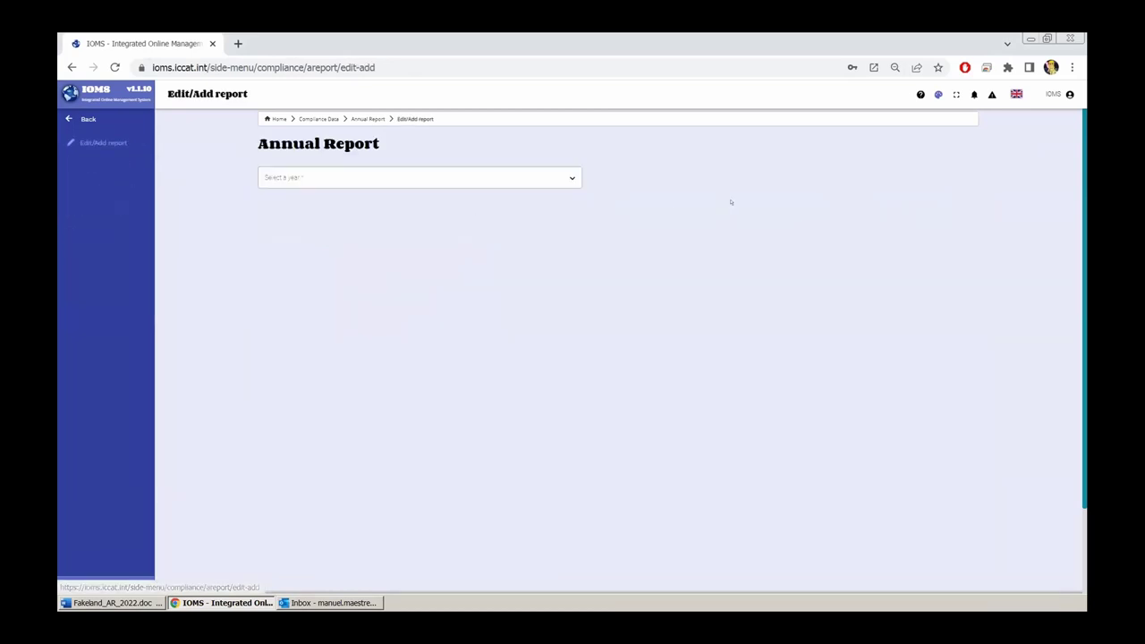
{"action": "left_click", "coordinate": [473, 176]}
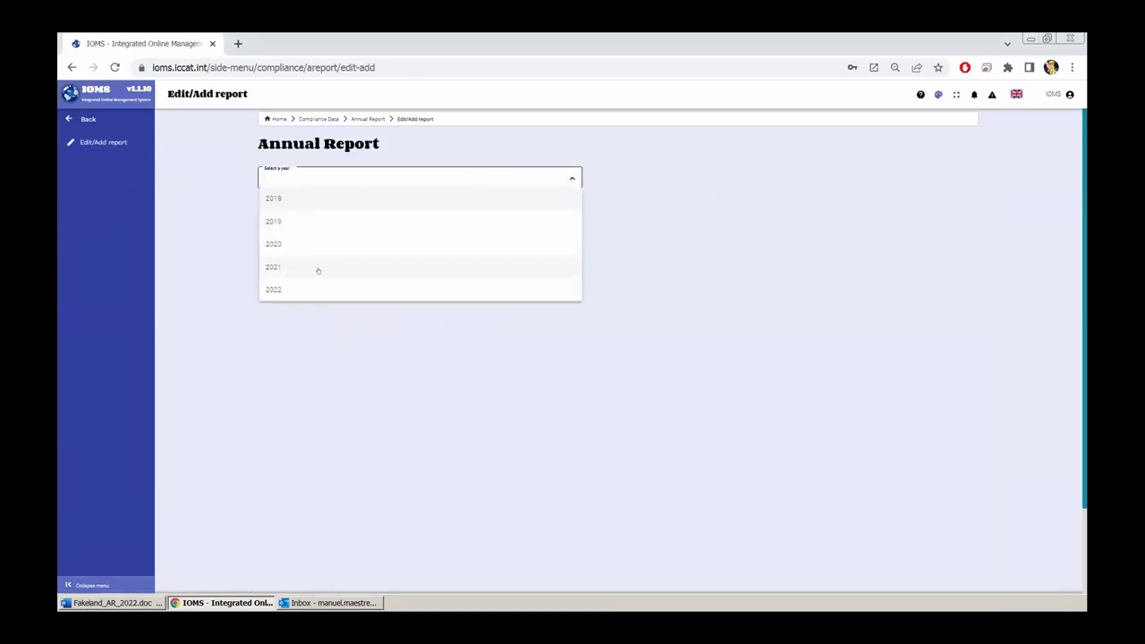
{"action": "left_click", "coordinate": [388, 288]}
{"action": "left_click", "coordinate": [696, 172]}
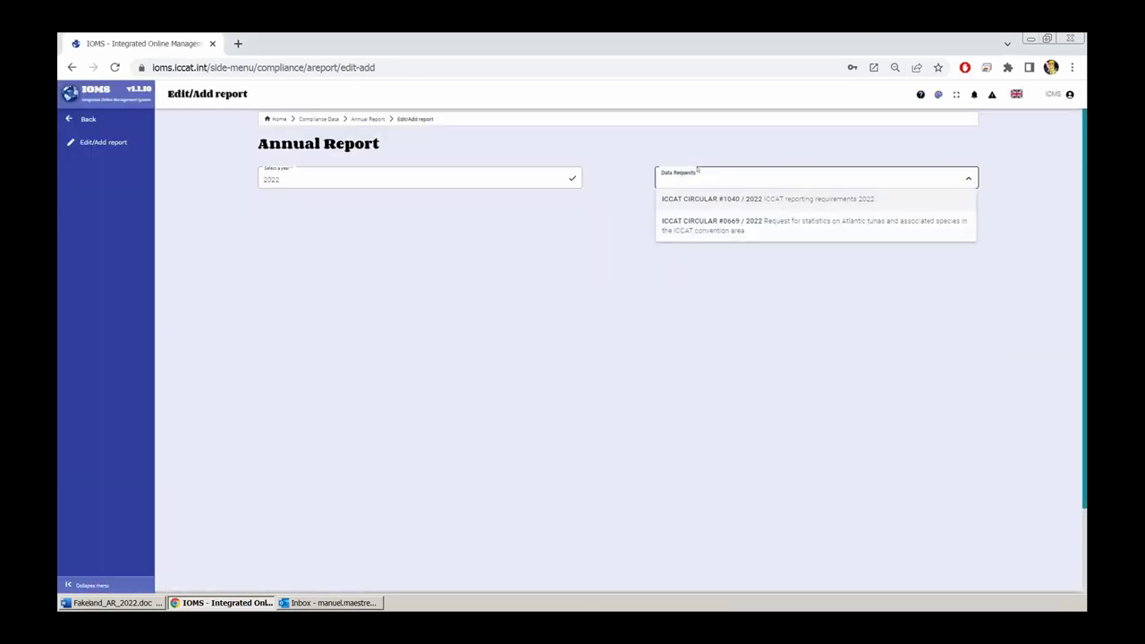
{"action": "left_click", "coordinate": [715, 221]}
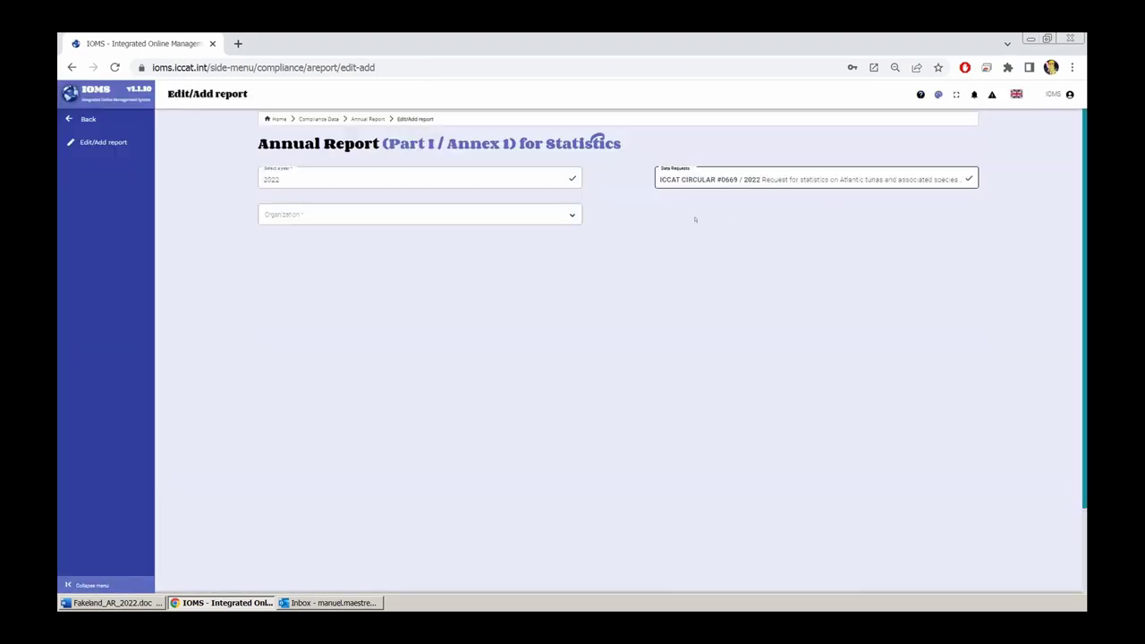
{"action": "left_click", "coordinate": [534, 211]}
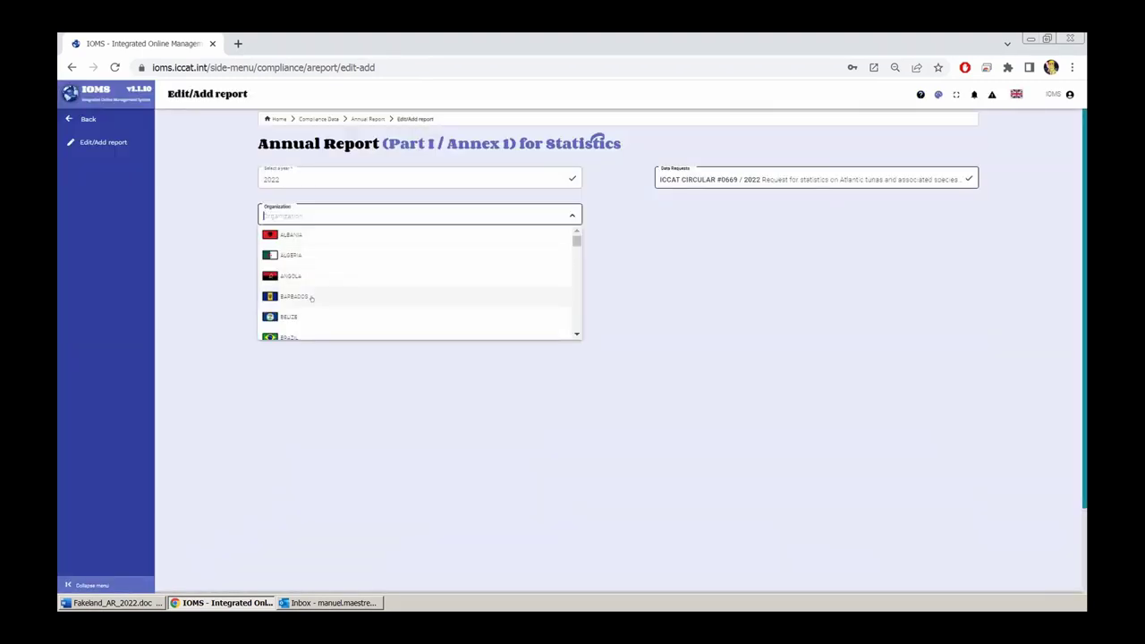
{"action": "type", "text": "eu"}
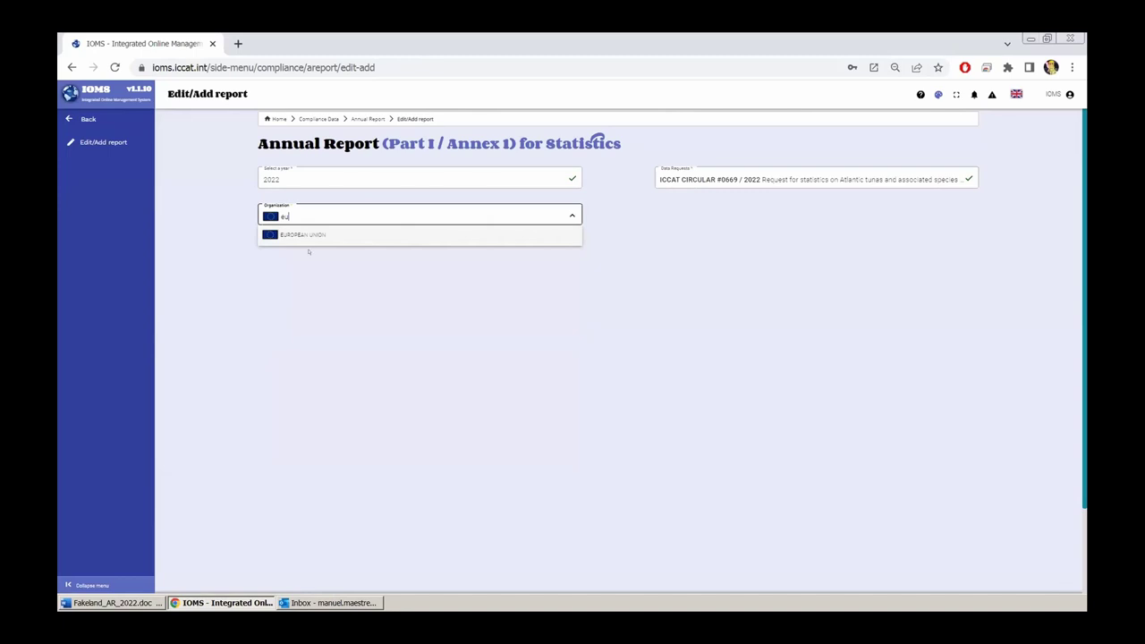
{"action": "left_click", "coordinate": [304, 235]}
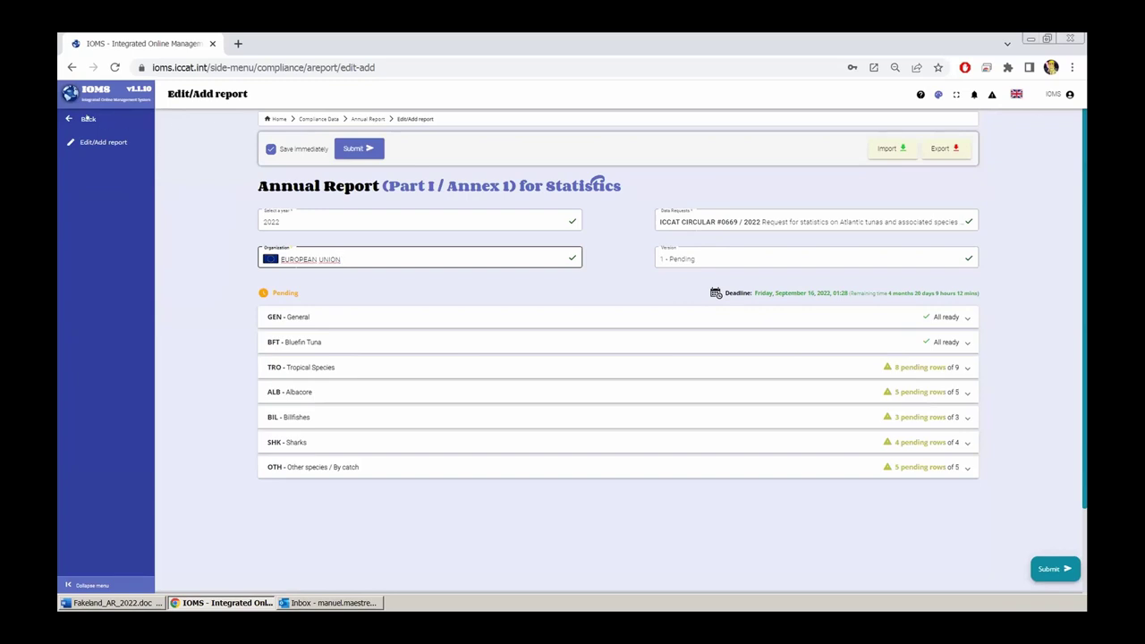
- Open Nicaragua's annual report for 2022 and data request ICCAT CIRCULAR #0669 / 2022
{"action": "left_click", "coordinate": [88, 119]}
{"action": "left_click", "coordinate": [337, 221]}
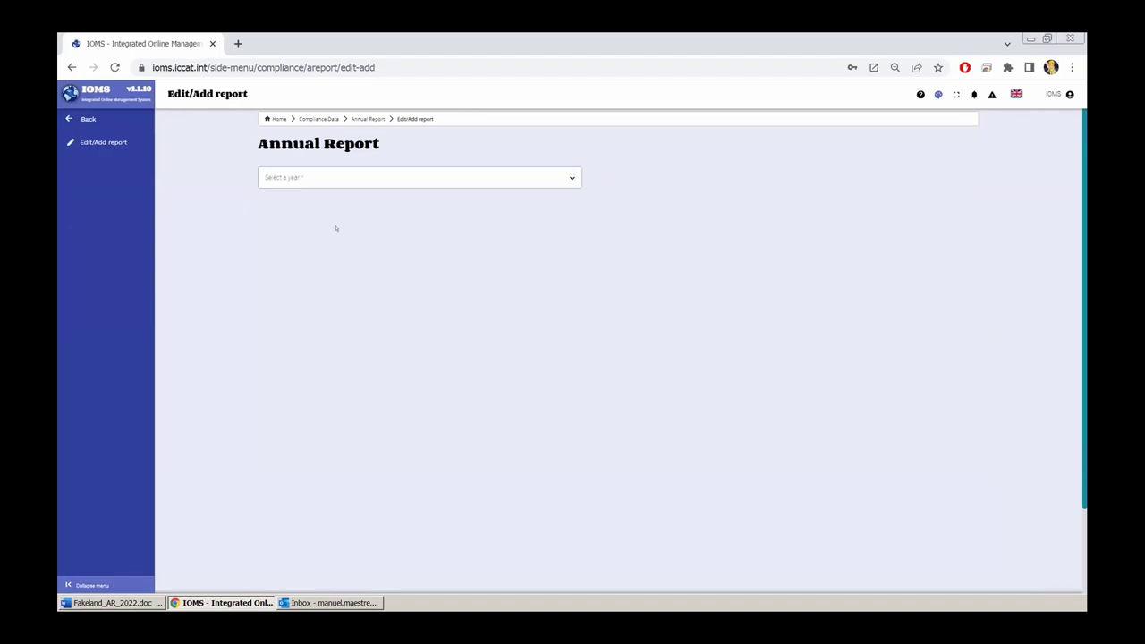
{"action": "left_click", "coordinate": [337, 172]}
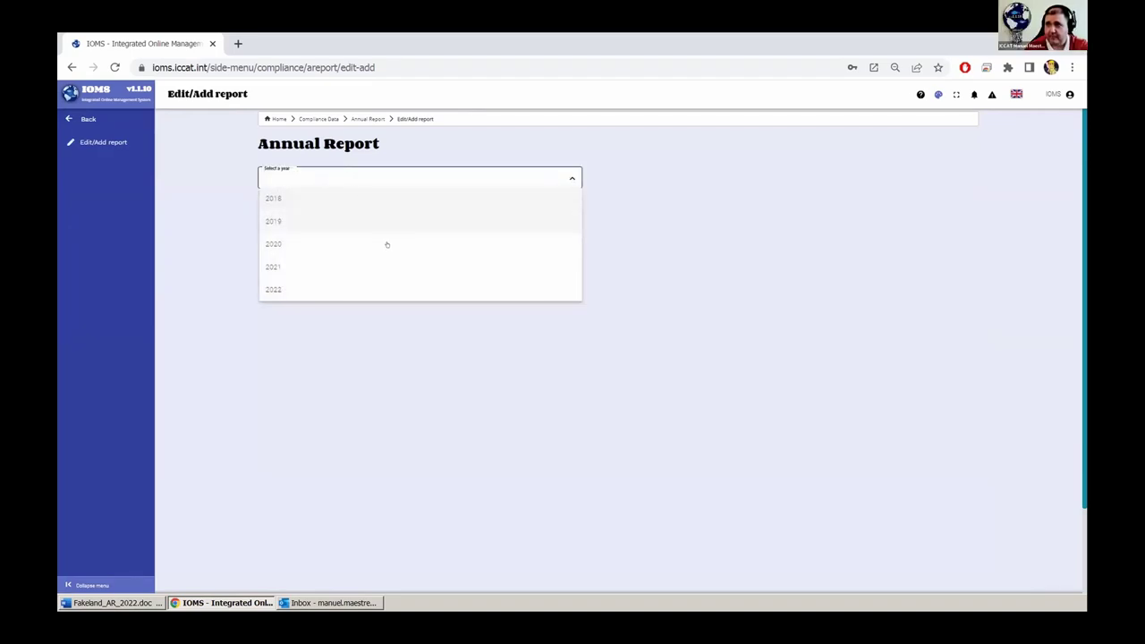
{"action": "left_click", "coordinate": [300, 287]}
{"action": "left_click", "coordinate": [682, 177]}
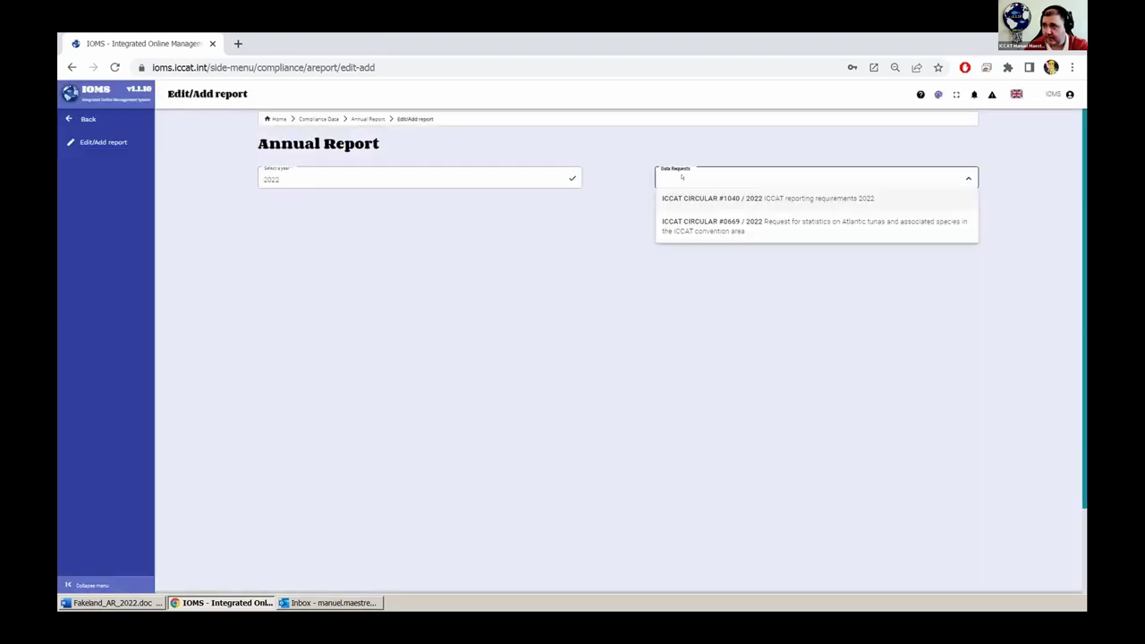
{"action": "left_click", "coordinate": [712, 223]}
{"action": "left_click", "coordinate": [372, 219]}
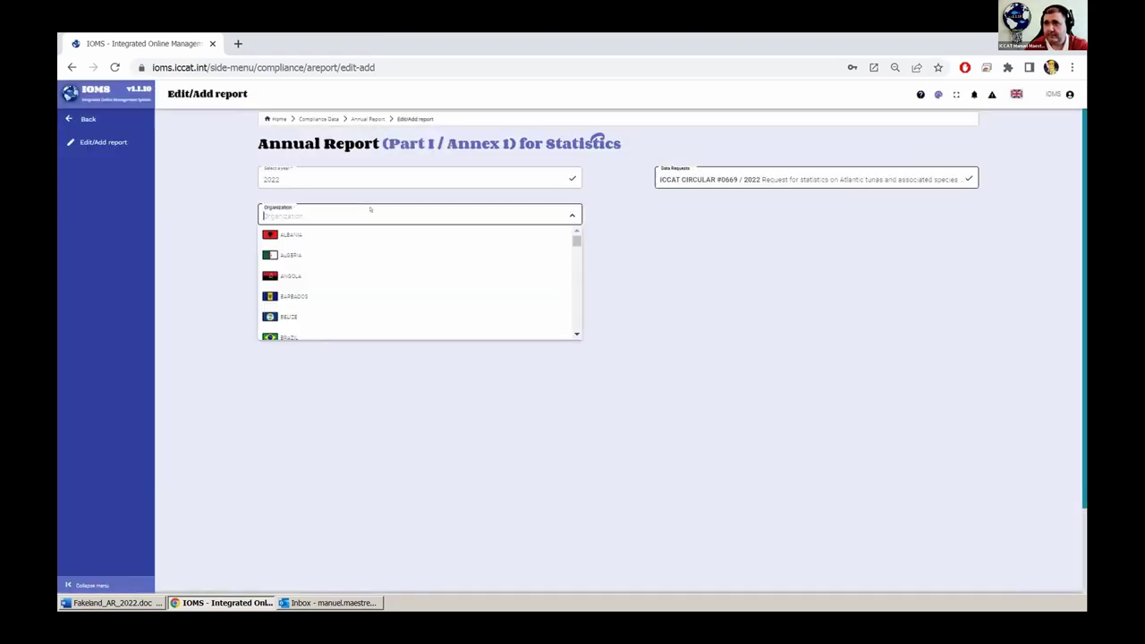
{"action": "type", "text": "ni"}
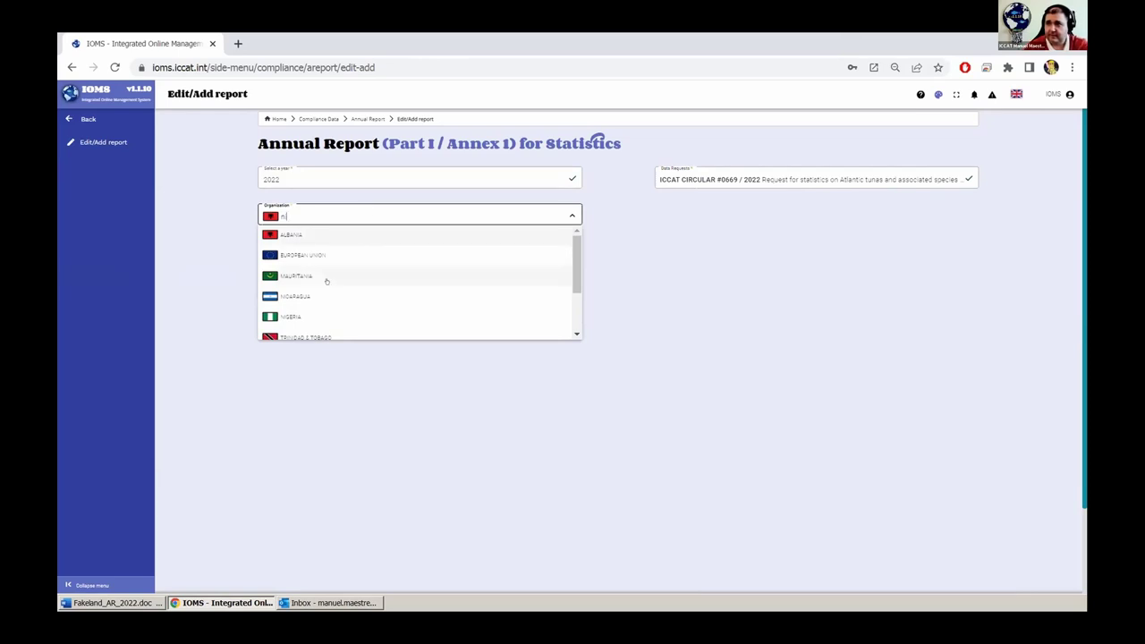
{"action": "left_click", "coordinate": [309, 296]}
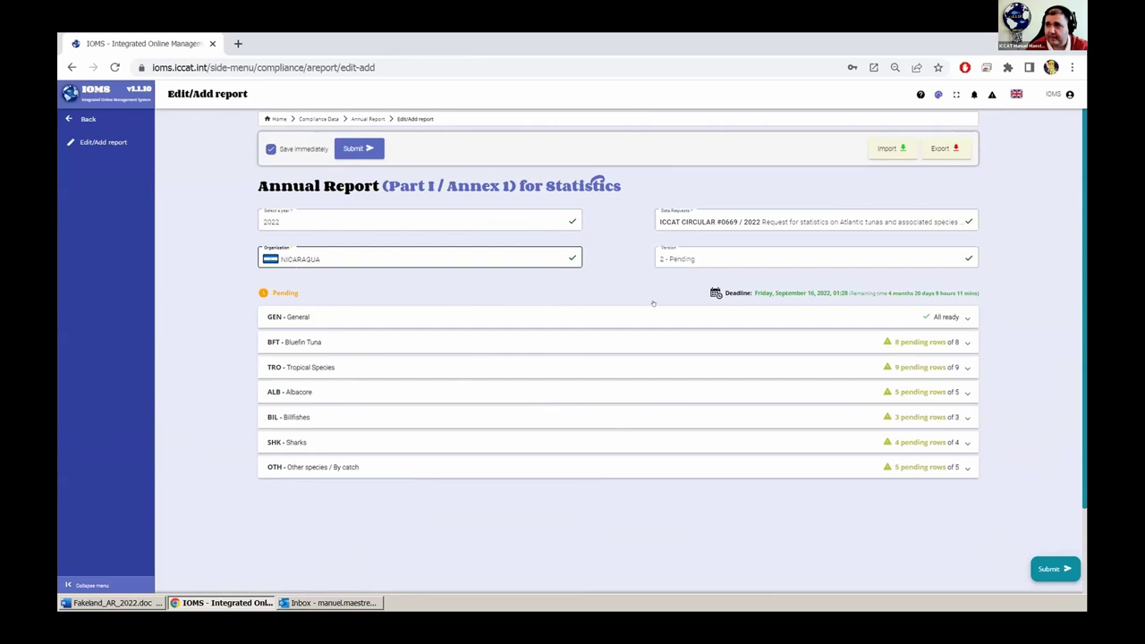
- View the submitted version 1 of Nicaragua's annual report
{"action": "left_click", "coordinate": [662, 260]}
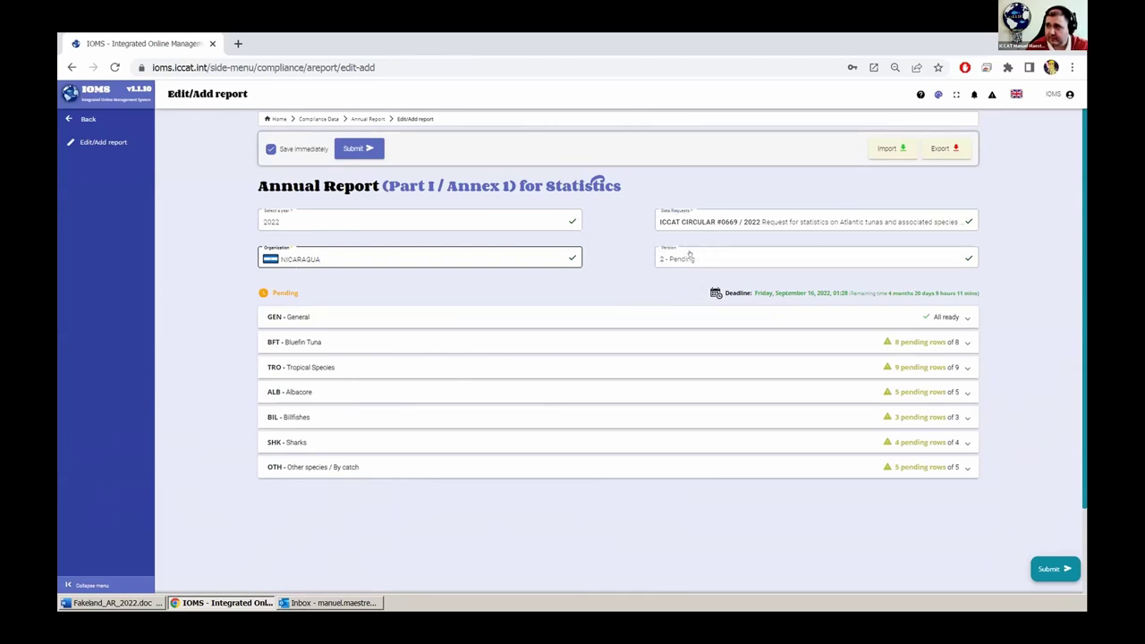
{"action": "left_click", "coordinate": [706, 254]}
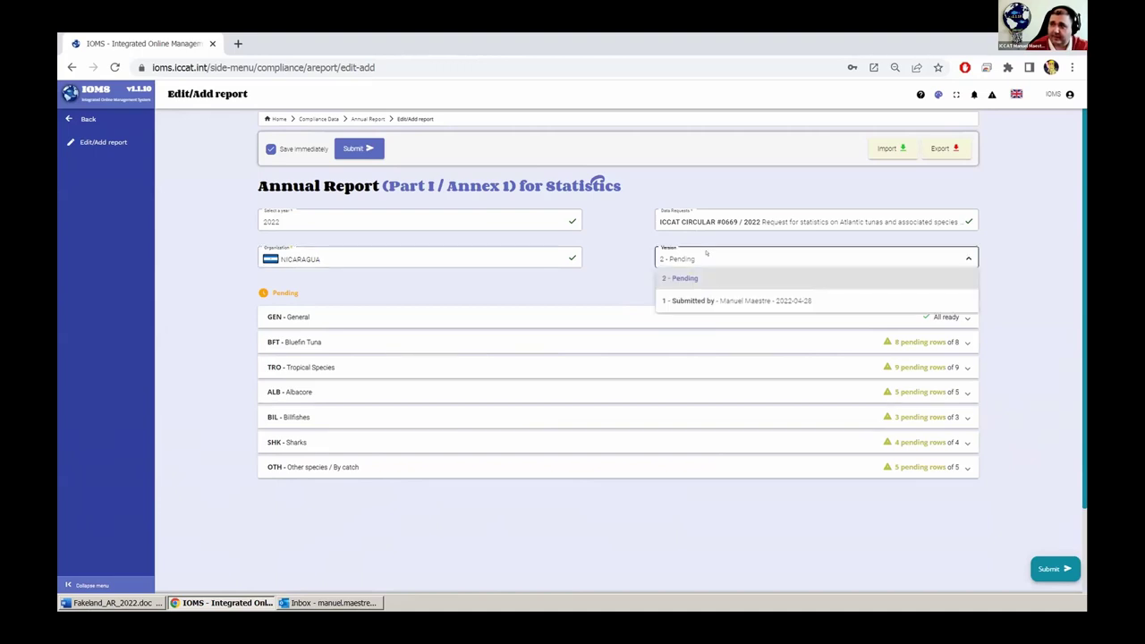
{"action": "left_click", "coordinate": [730, 300]}
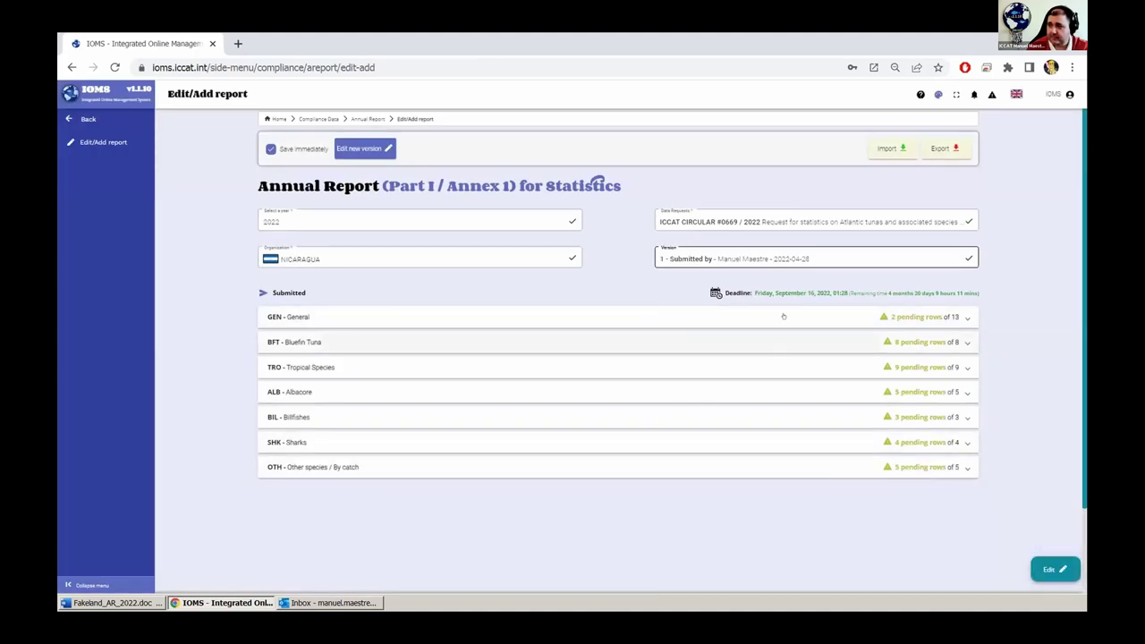
- Switch Nicaragua's report back to the pending version 2 and submit it, confirming the submission
{"action": "left_click", "coordinate": [698, 259]}
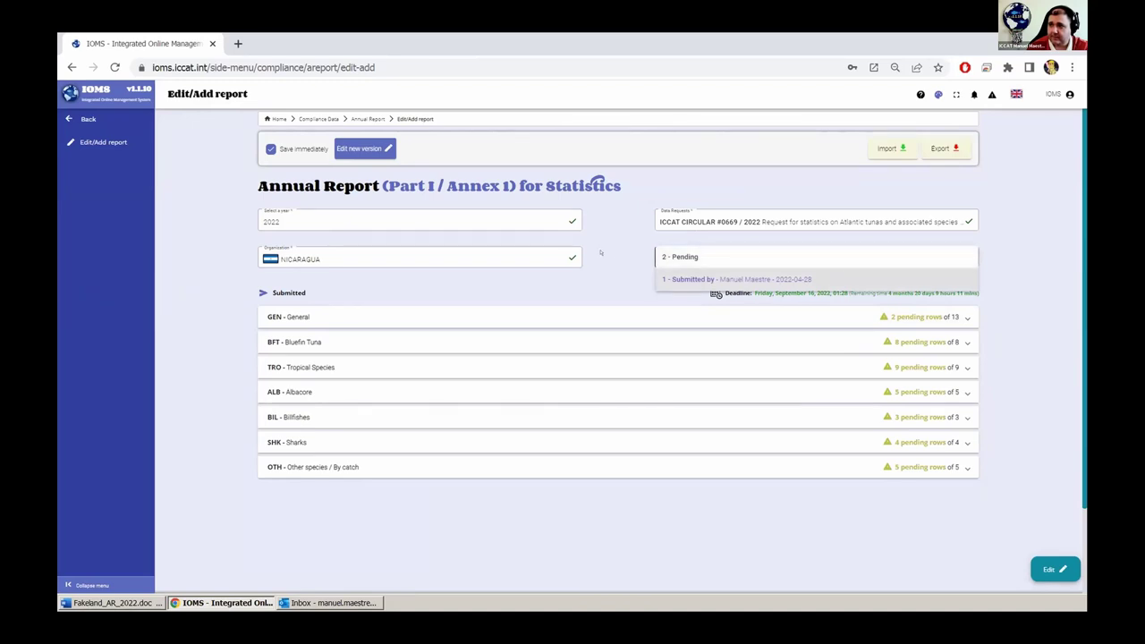
{"action": "left_click", "coordinate": [646, 253]}
{"action": "left_click", "coordinate": [671, 256]}
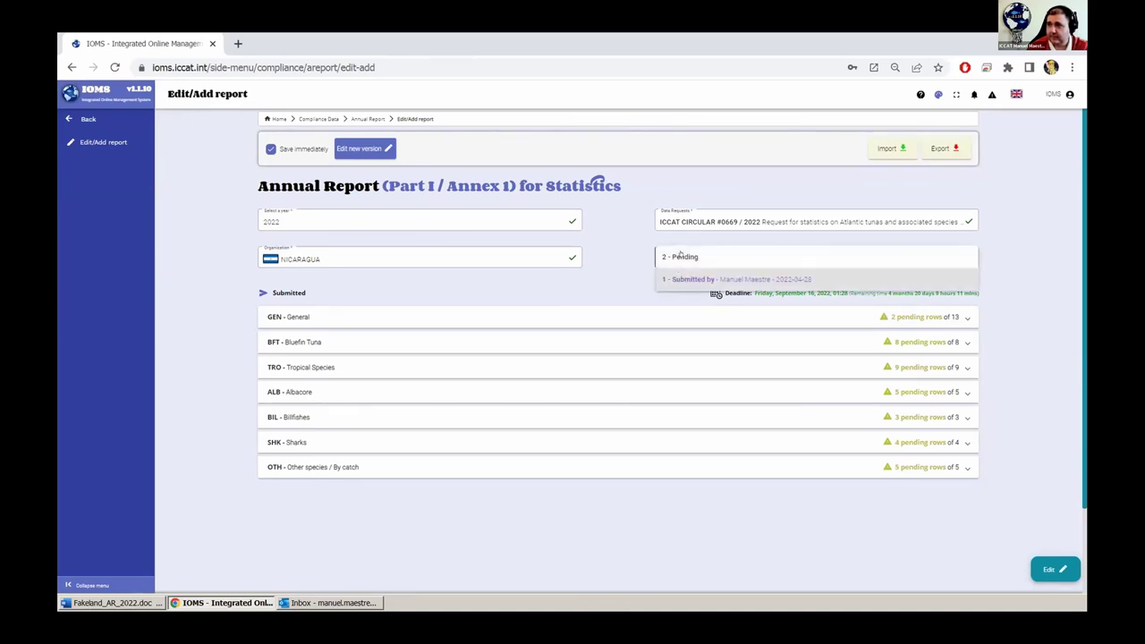
{"action": "left_click", "coordinate": [679, 255]}
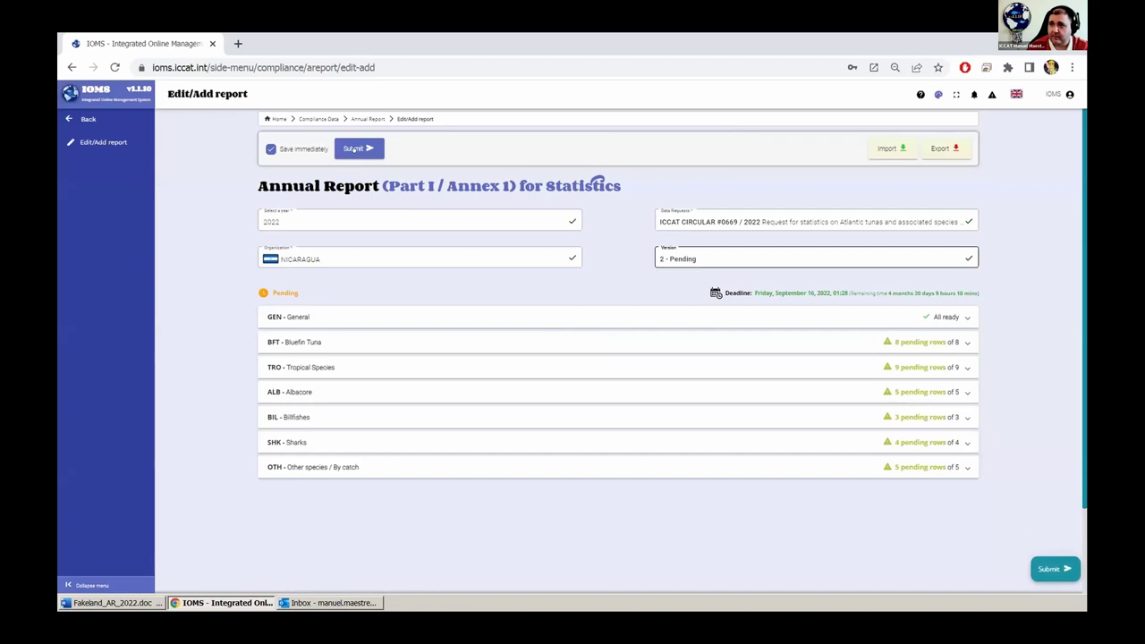
{"action": "left_click", "coordinate": [358, 148]}
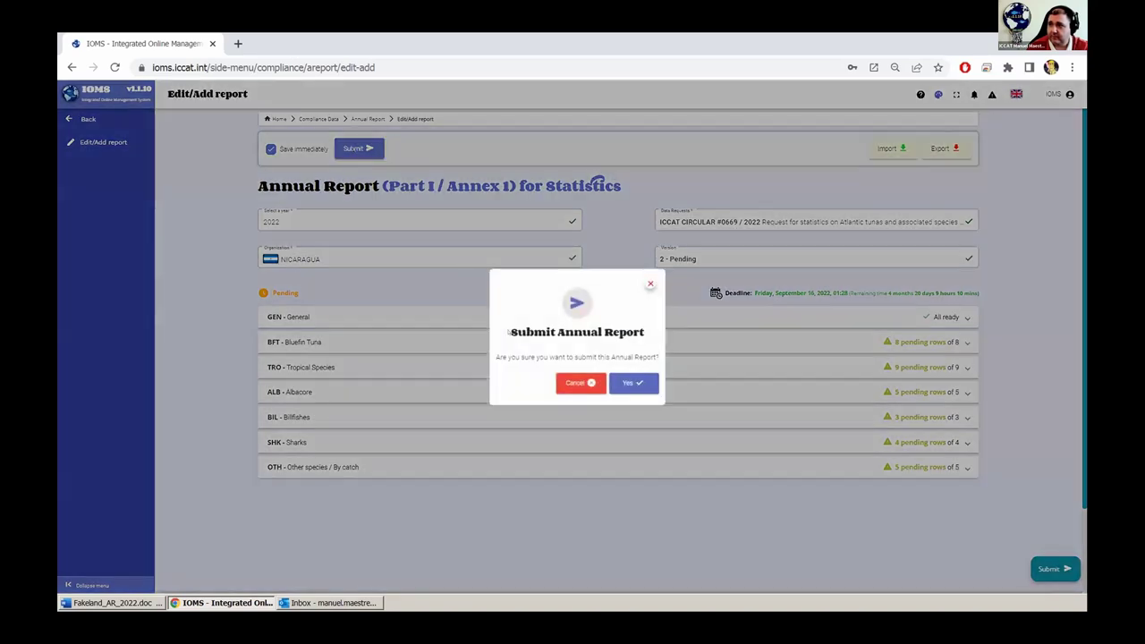
{"action": "left_click", "coordinate": [637, 392]}
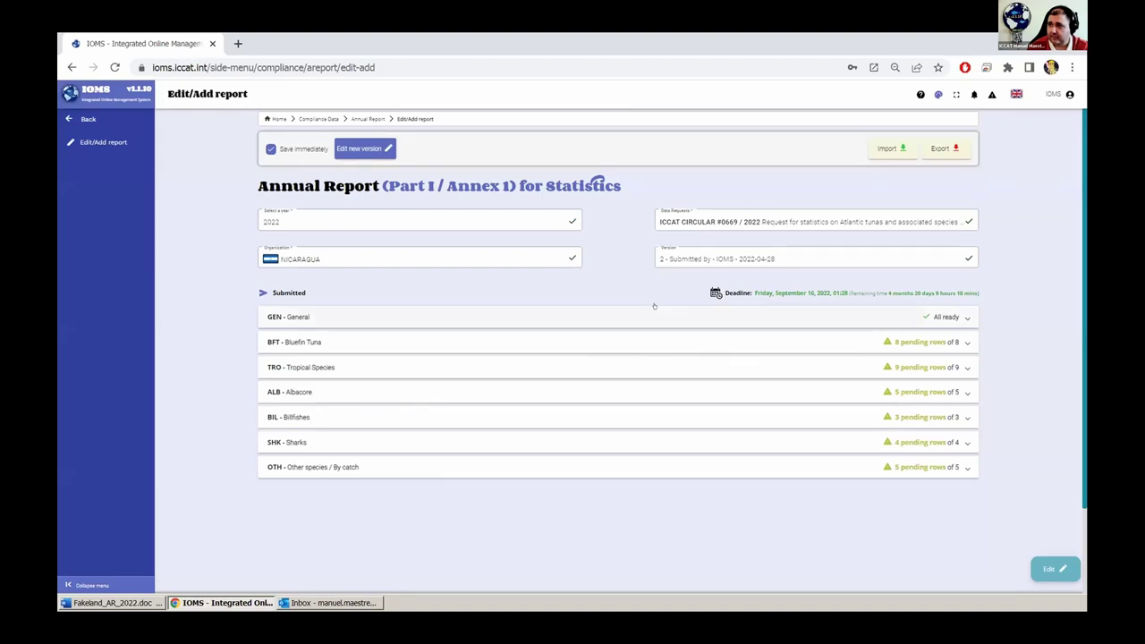
- Expand the General group of the submitted report and examine its requirement rows and responses
{"action": "left_click", "coordinate": [640, 318]}
{"action": "scroll", "coordinate": [626, 296], "scroll_direction": "down", "scroll_amount": 3}
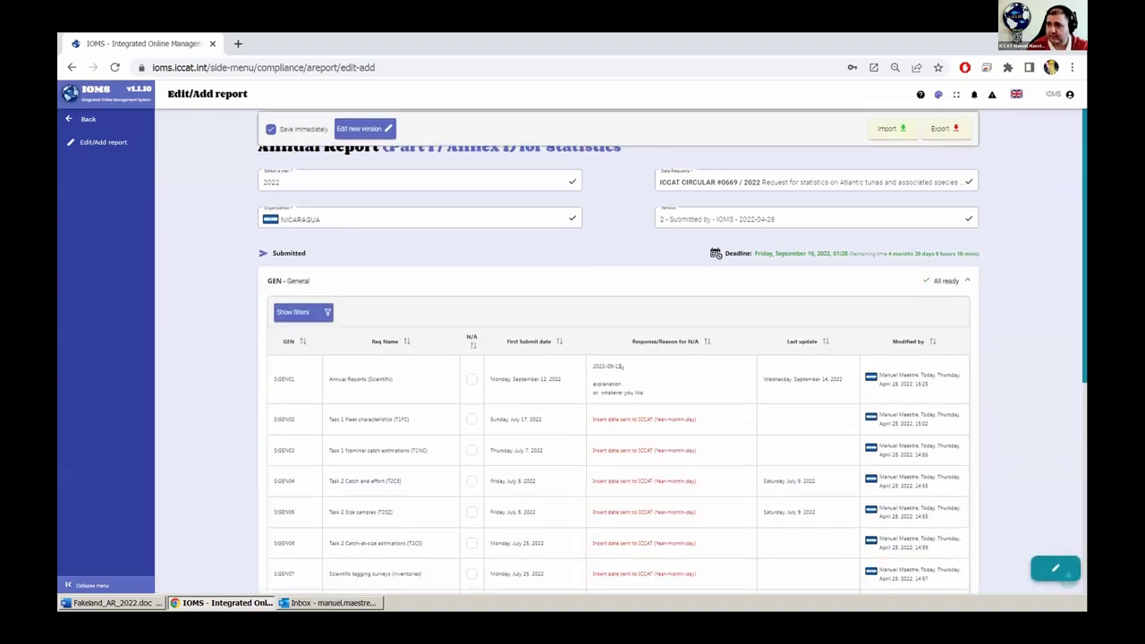
{"action": "double_click", "coordinate": [626, 280]}
{"action": "left_click", "coordinate": [609, 258]}
{"action": "scroll", "coordinate": [636, 256], "scroll_direction": "up", "scroll_amount": 2}
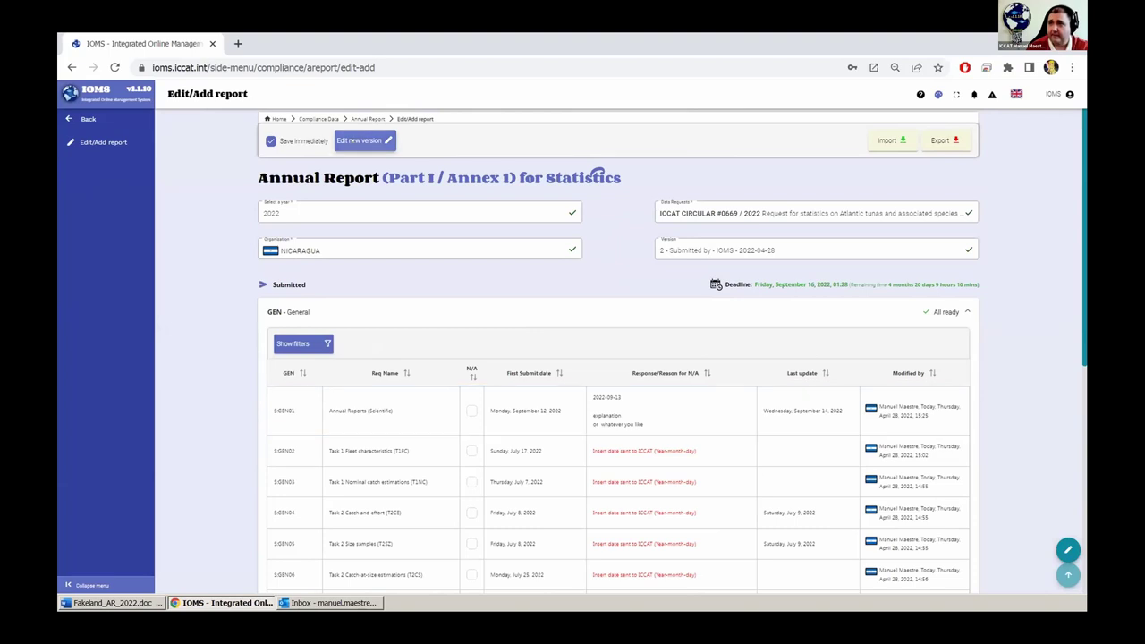
- Create a new editable version of Nicaragua's submitted annual report and review its General rows
{"action": "left_click", "coordinate": [354, 141]}
{"action": "left_click", "coordinate": [663, 380]}
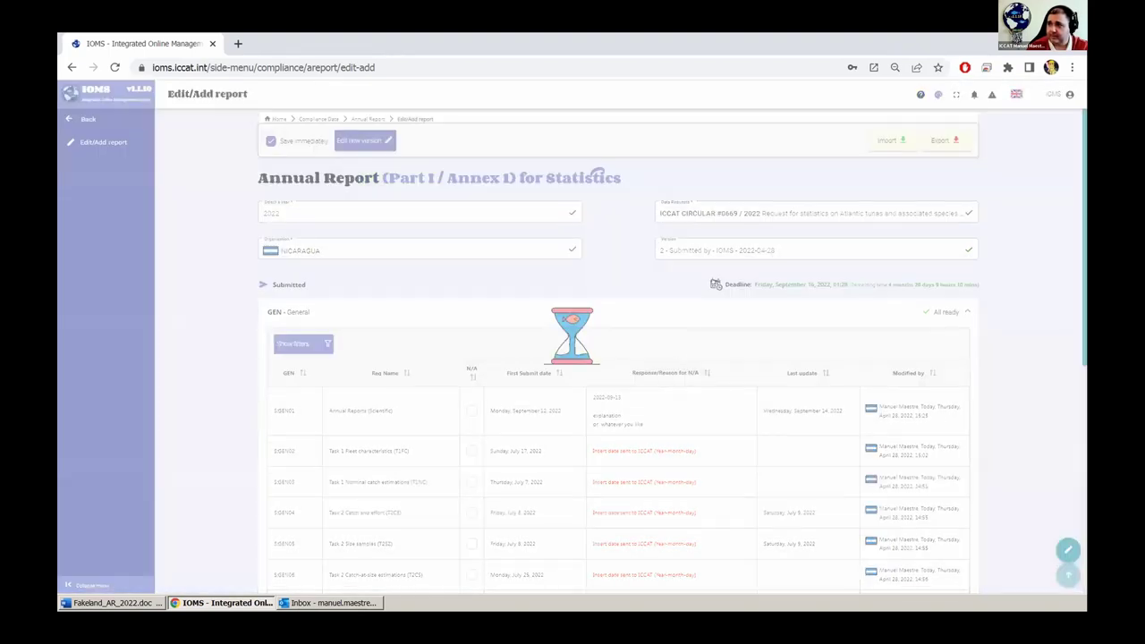
{"action": "scroll", "coordinate": [627, 258], "scroll_direction": "down", "scroll_amount": 3}
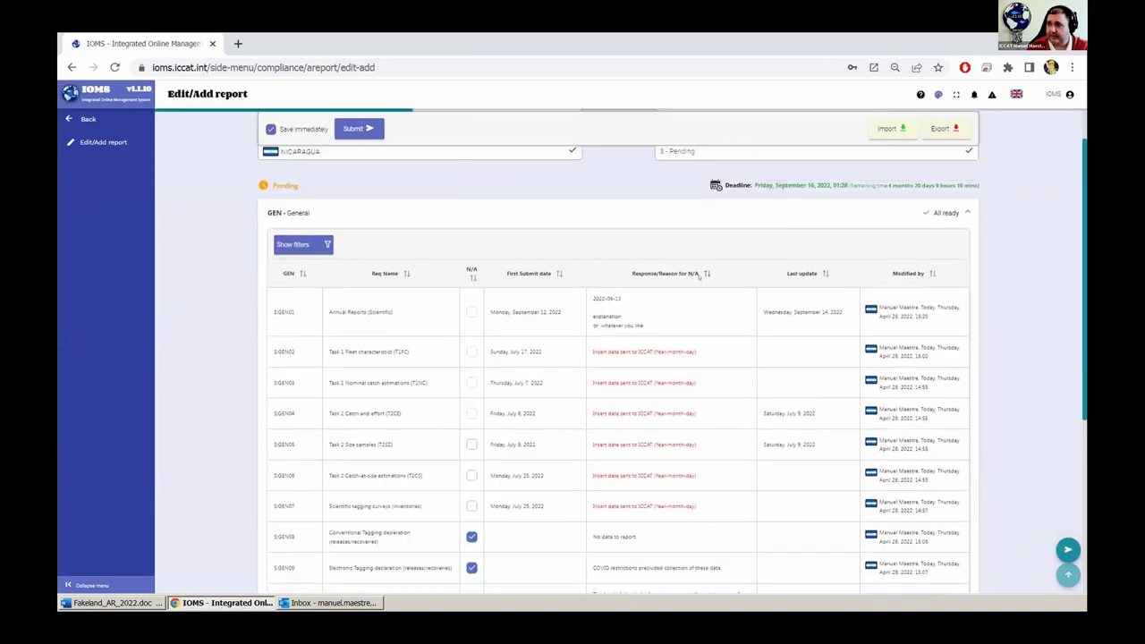
- Add extra characters to the explanation in the S:GEN01 response and check the list of versions of Nicaragua's report
{"action": "scroll", "coordinate": [662, 358], "scroll_direction": "up", "scroll_amount": 2}
{"action": "left_click", "coordinate": [637, 413]}
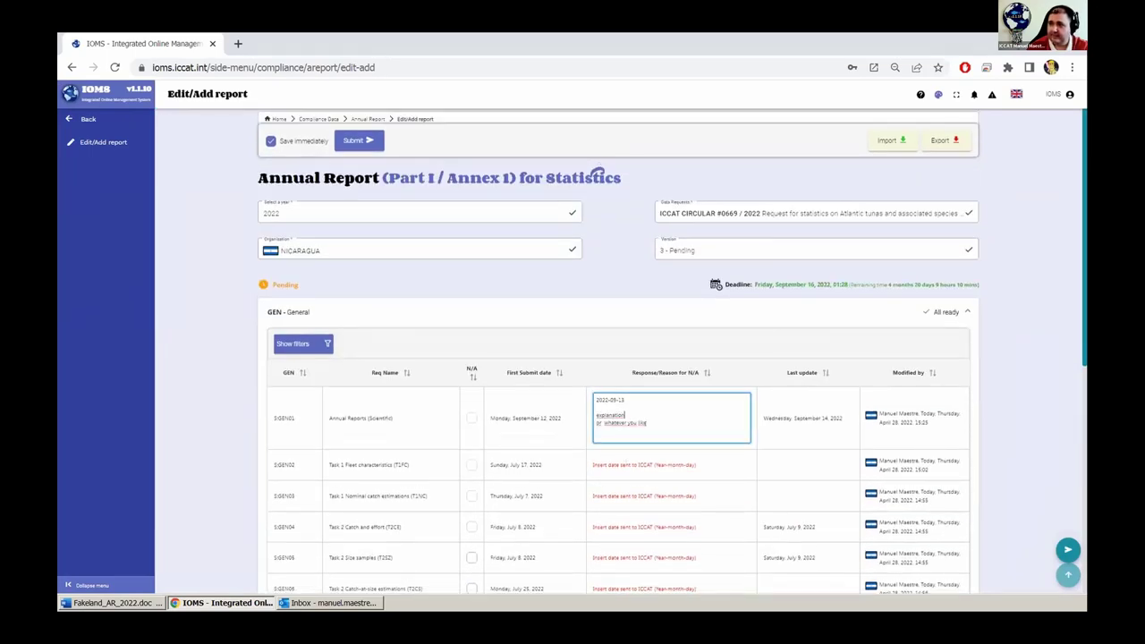
{"action": "type", "text": "gsgsu"}
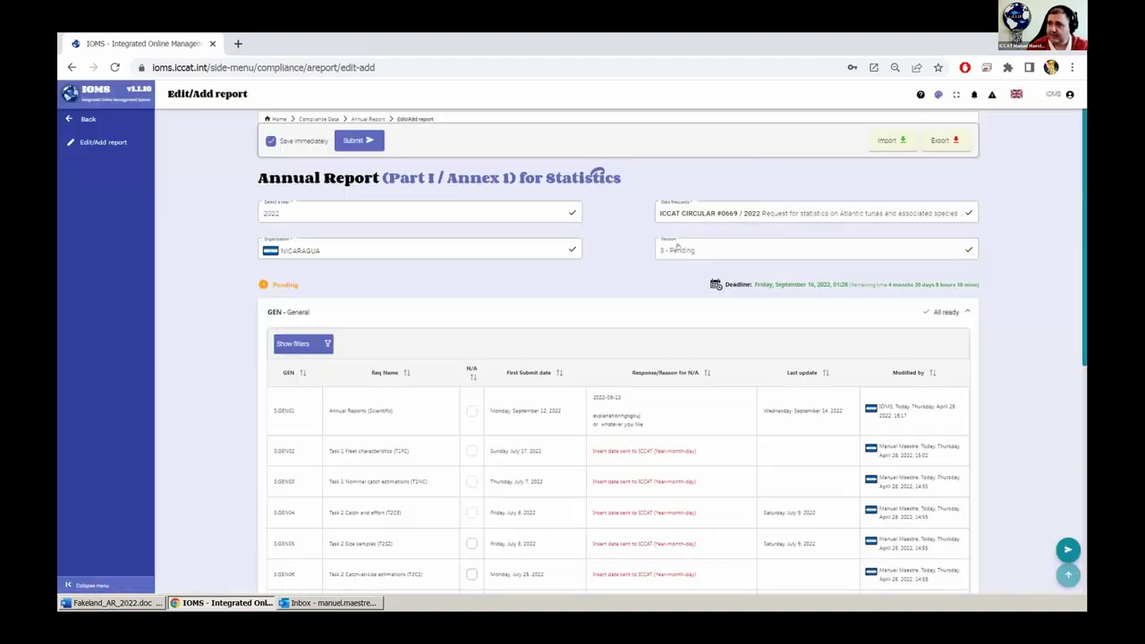
{"action": "left_click", "coordinate": [685, 251]}
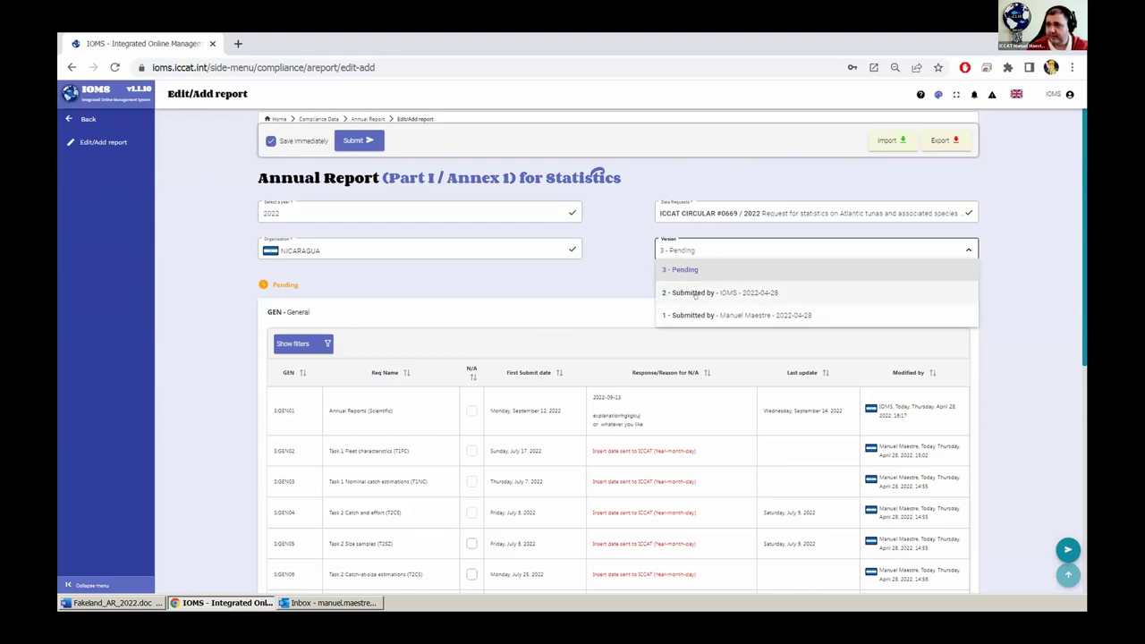
{"action": "left_click", "coordinate": [601, 280]}
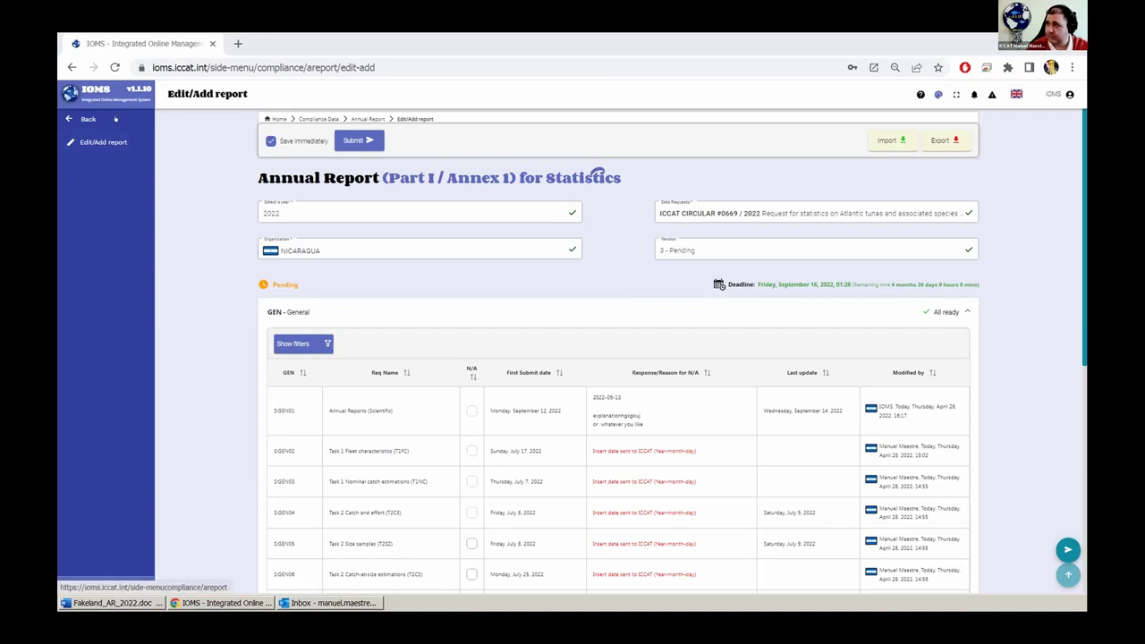
- View the profile of the signed-in account and return to the report
{"action": "left_click", "coordinate": [1052, 93]}
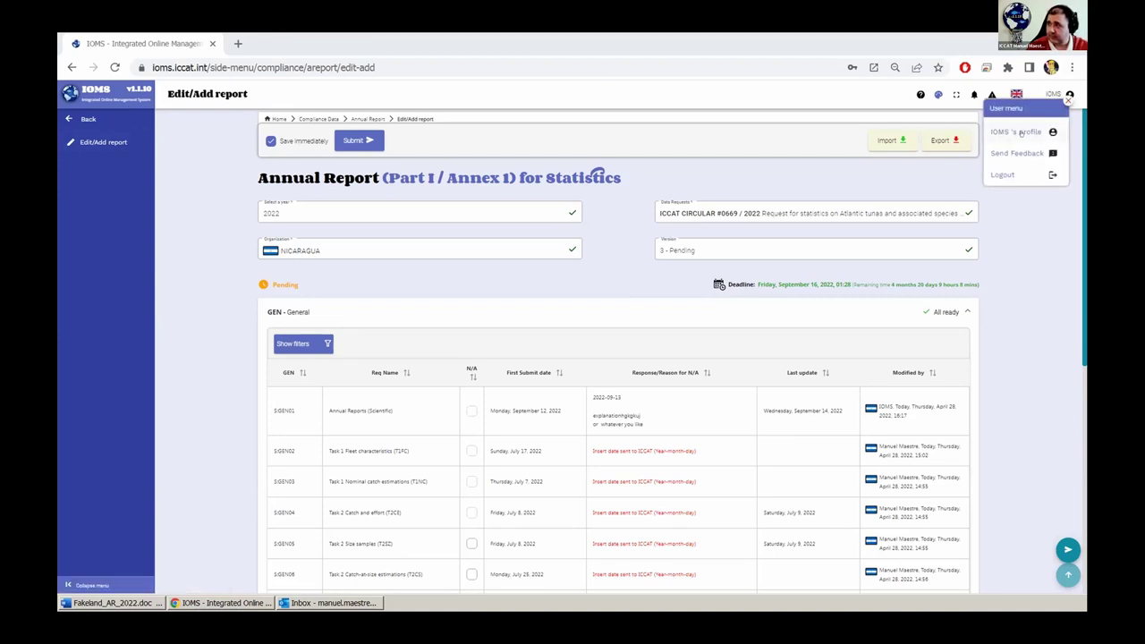
{"action": "left_click", "coordinate": [1021, 132]}
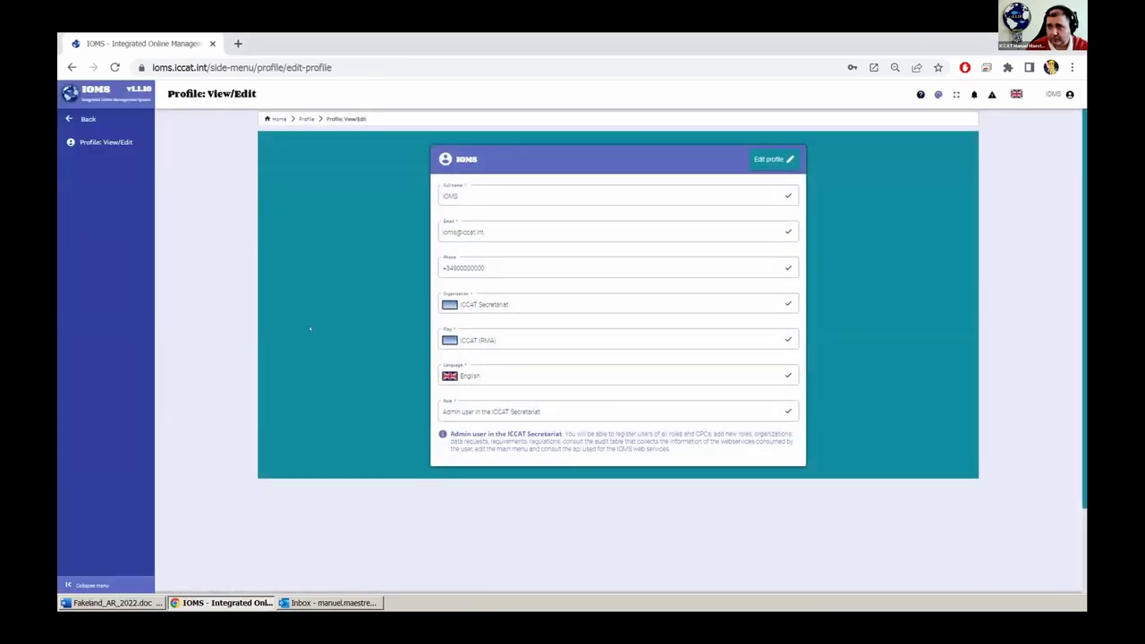
{"action": "left_click", "coordinate": [87, 120]}
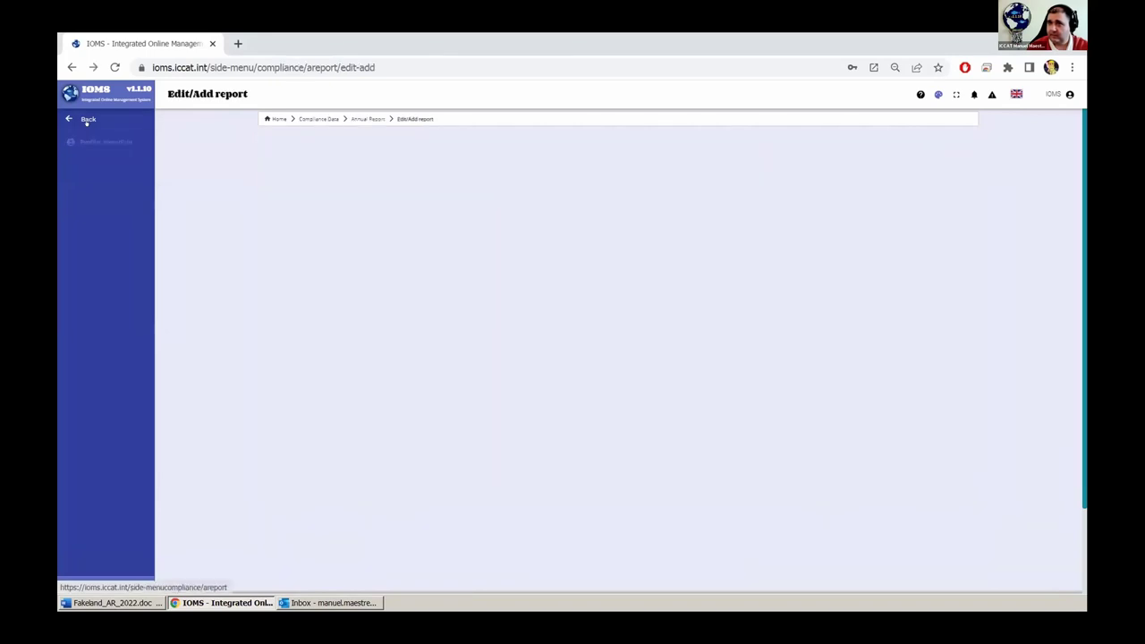
- Leave the annual report for the main dashboard and review the Users list in Administration
{"action": "left_click", "coordinate": [85, 118]}
{"action": "left_click", "coordinate": [85, 117]}
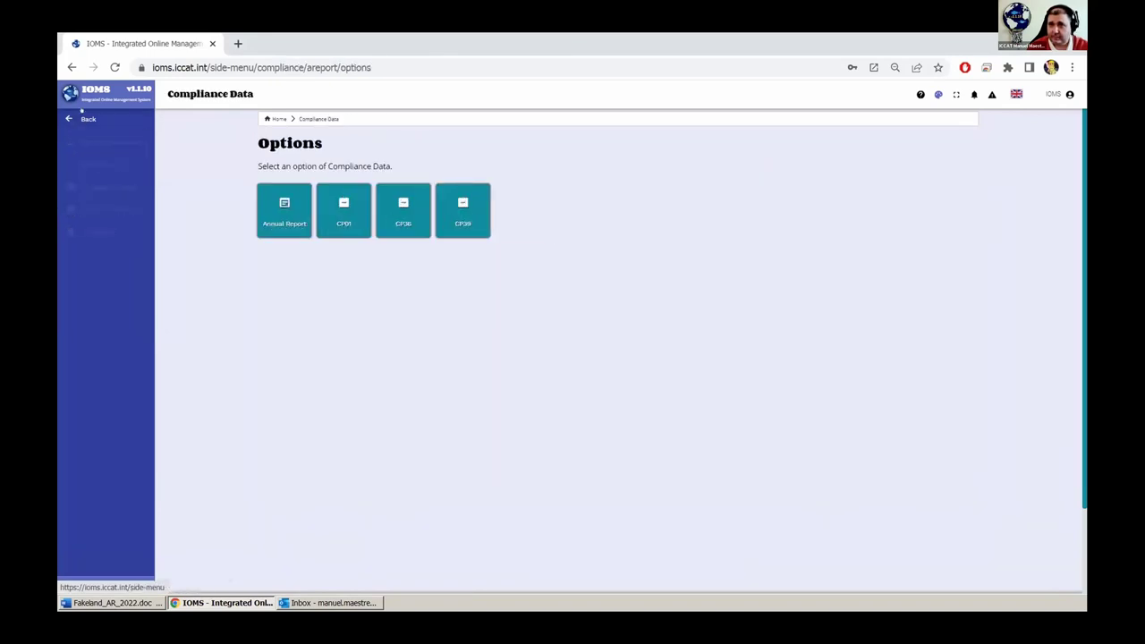
{"action": "left_click", "coordinate": [86, 118]}
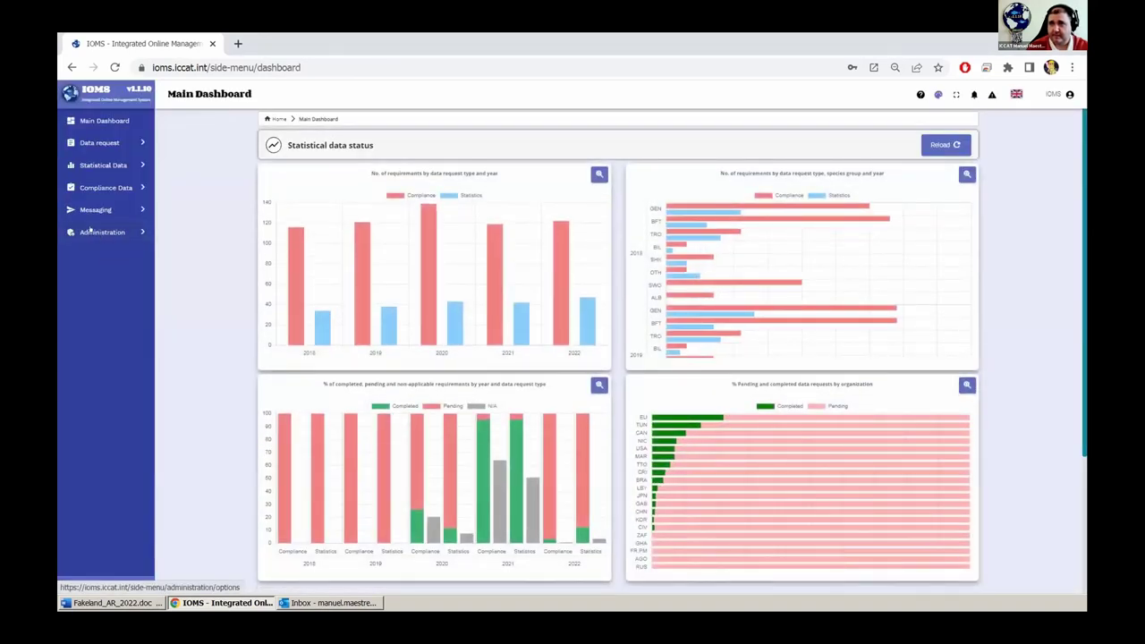
{"action": "left_click", "coordinate": [93, 232]}
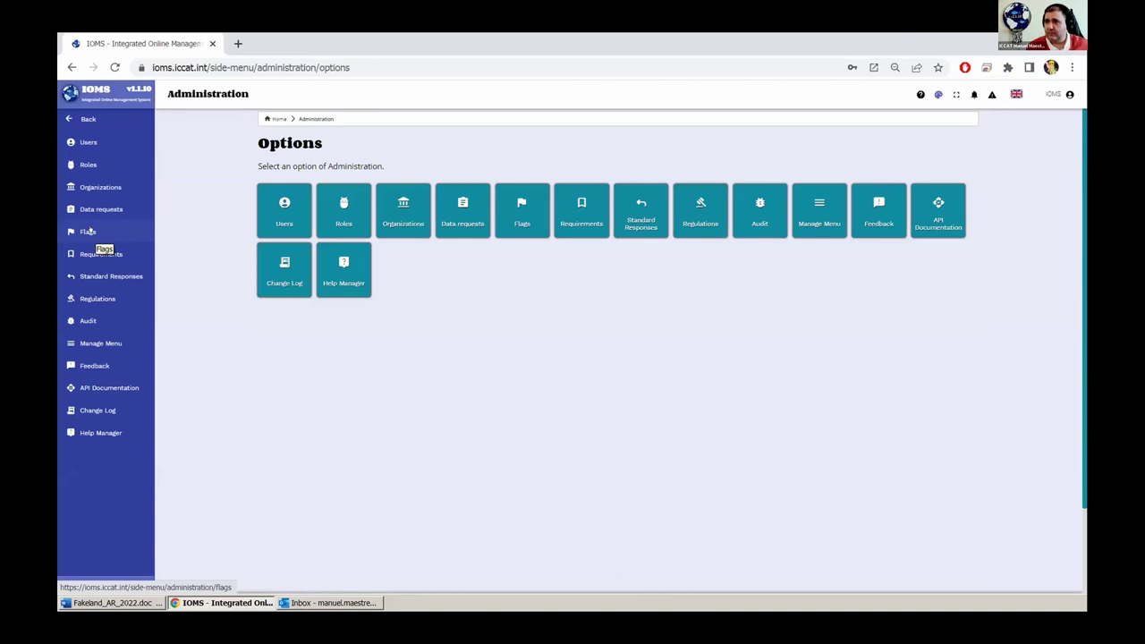
{"action": "left_click", "coordinate": [283, 204]}
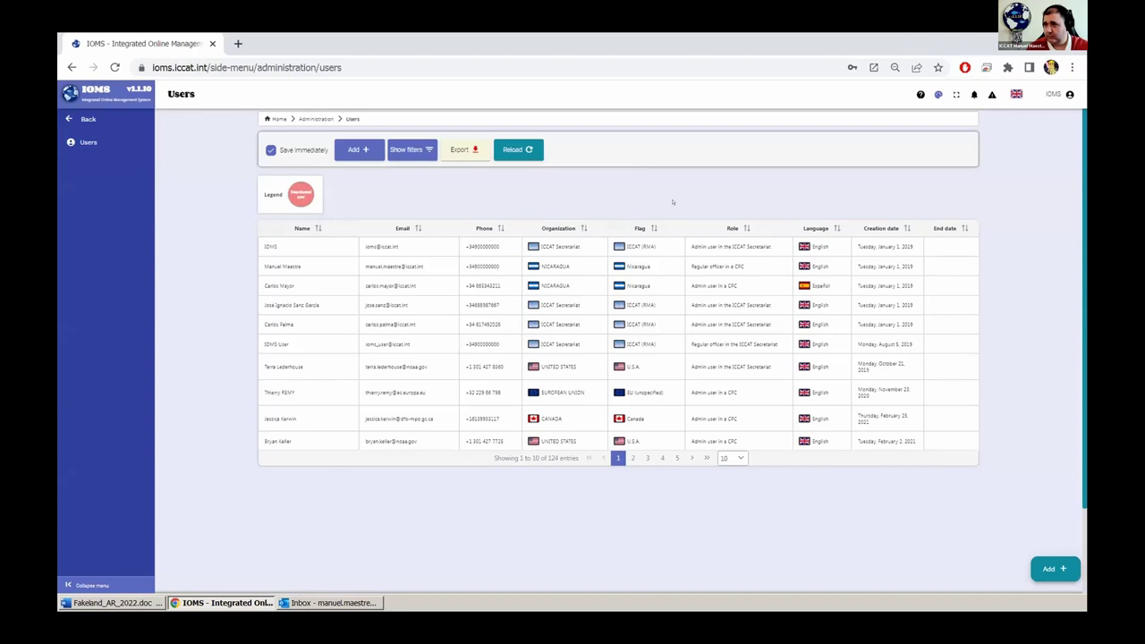
{"action": "scroll", "coordinate": [553, 320], "scroll_direction": "down", "scroll_amount": 2}
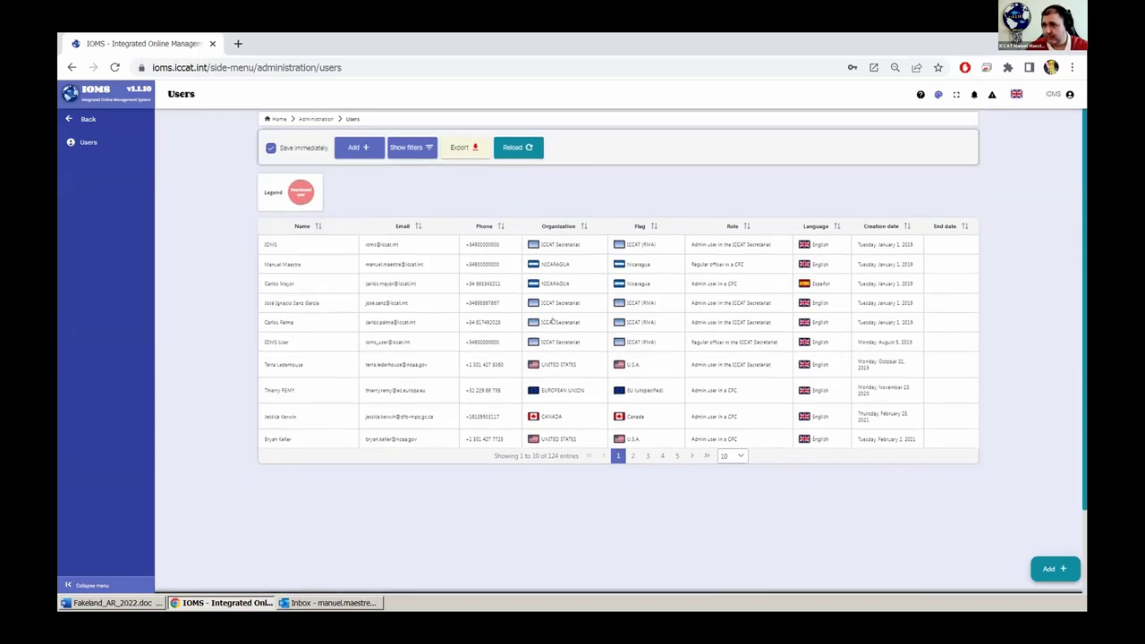
{"action": "scroll", "coordinate": [553, 320], "scroll_direction": "up", "scroll_amount": 2}
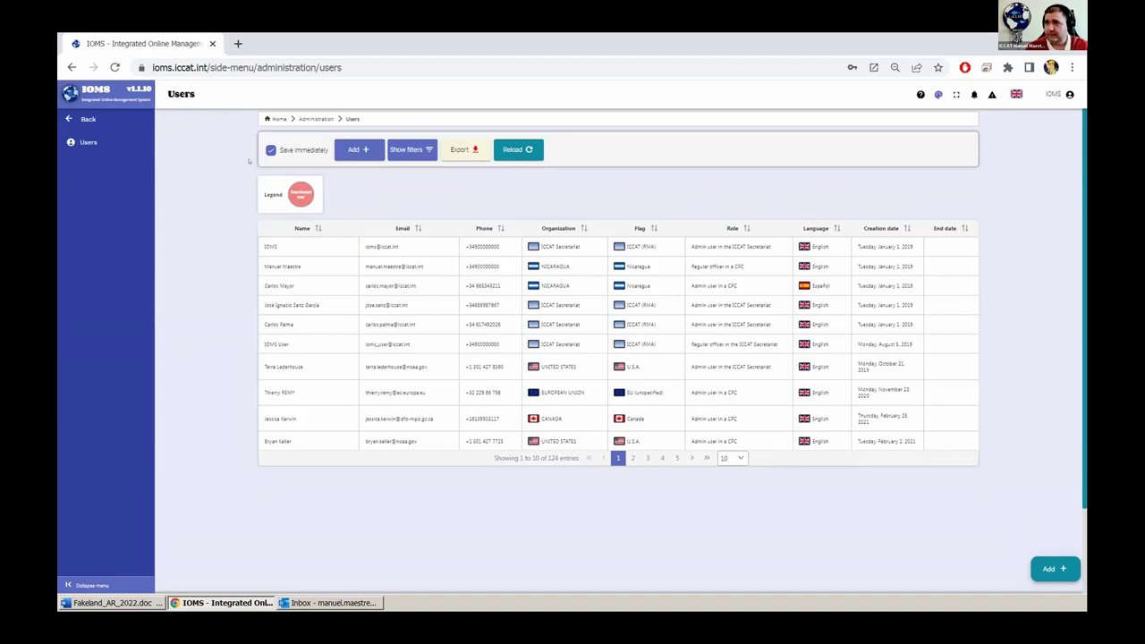
- Review the Roles list and the Organizations list in Administration
{"action": "left_click", "coordinate": [88, 119]}
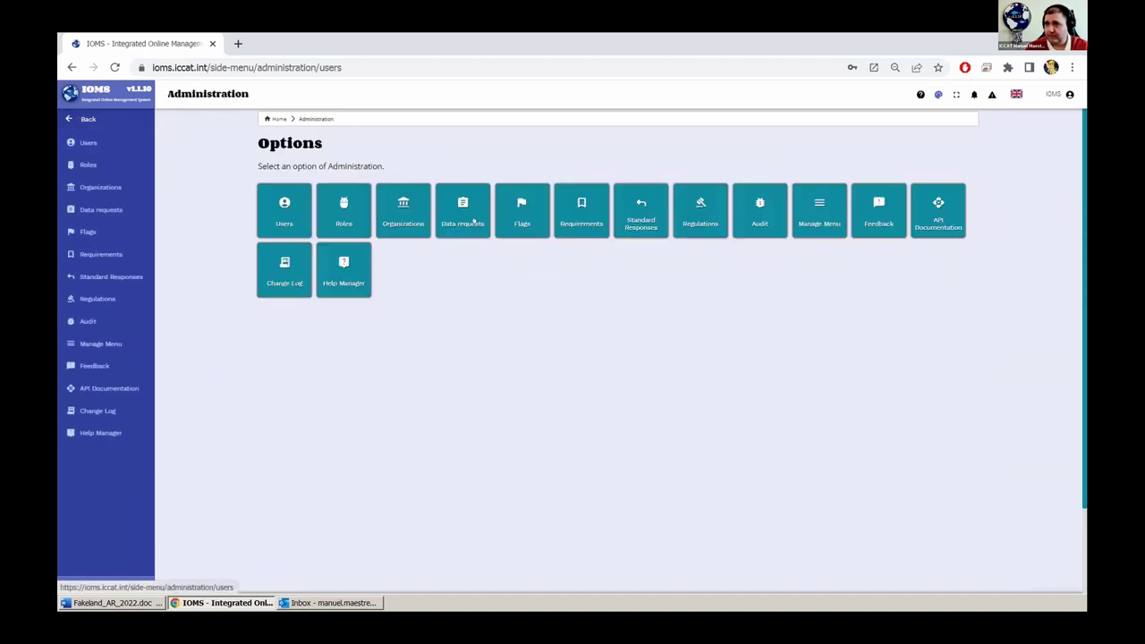
{"action": "left_click", "coordinate": [344, 204]}
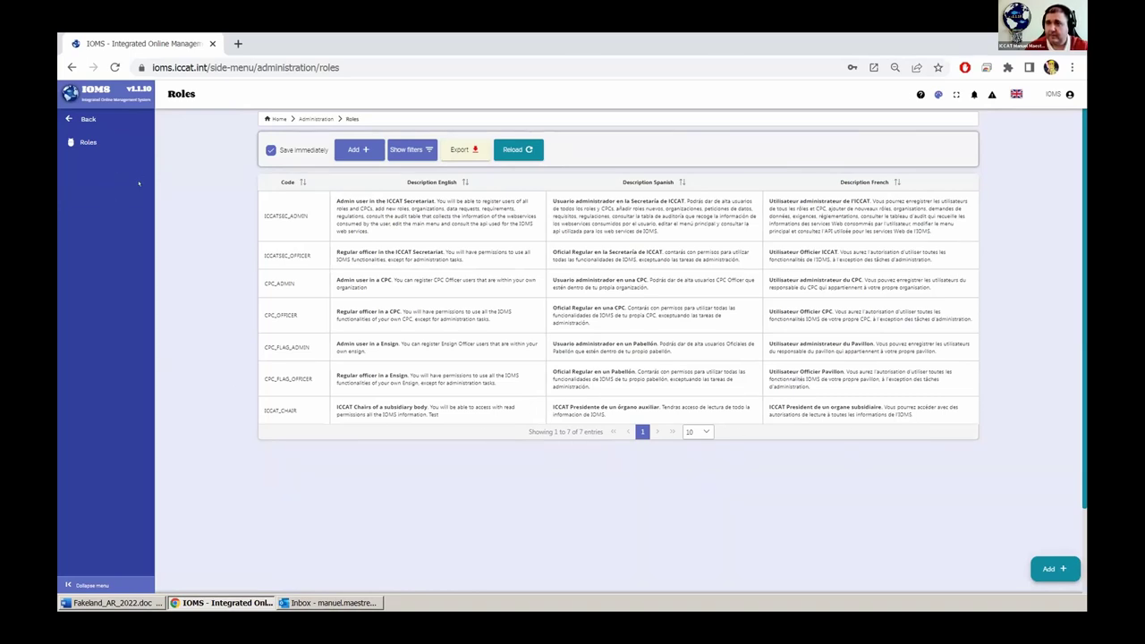
{"action": "left_click", "coordinate": [81, 118]}
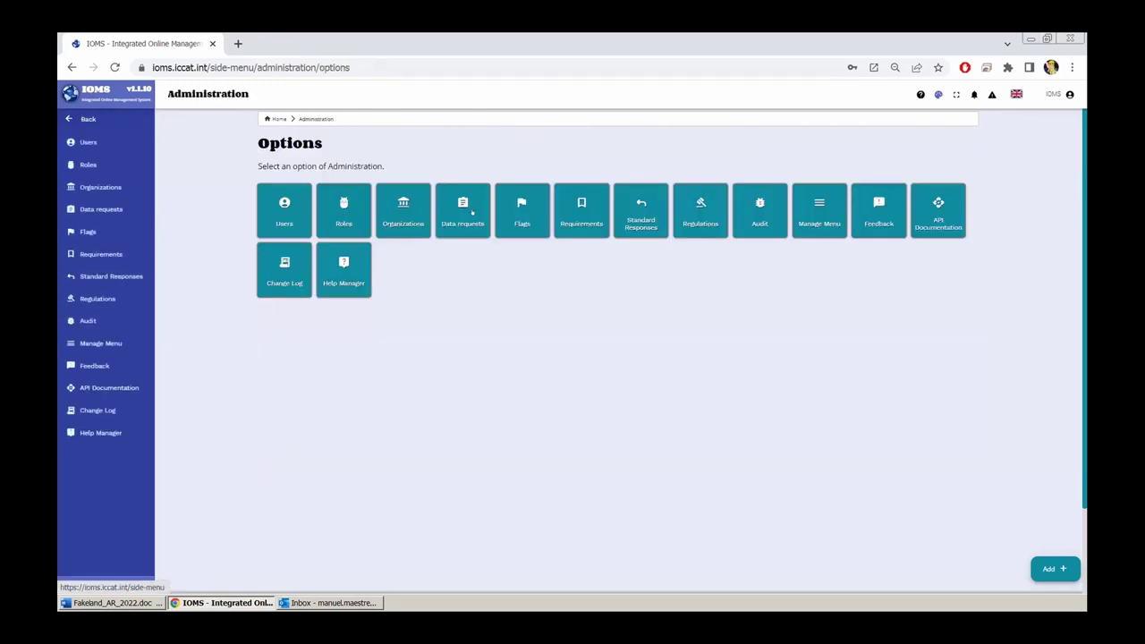
{"action": "left_click", "coordinate": [399, 209]}
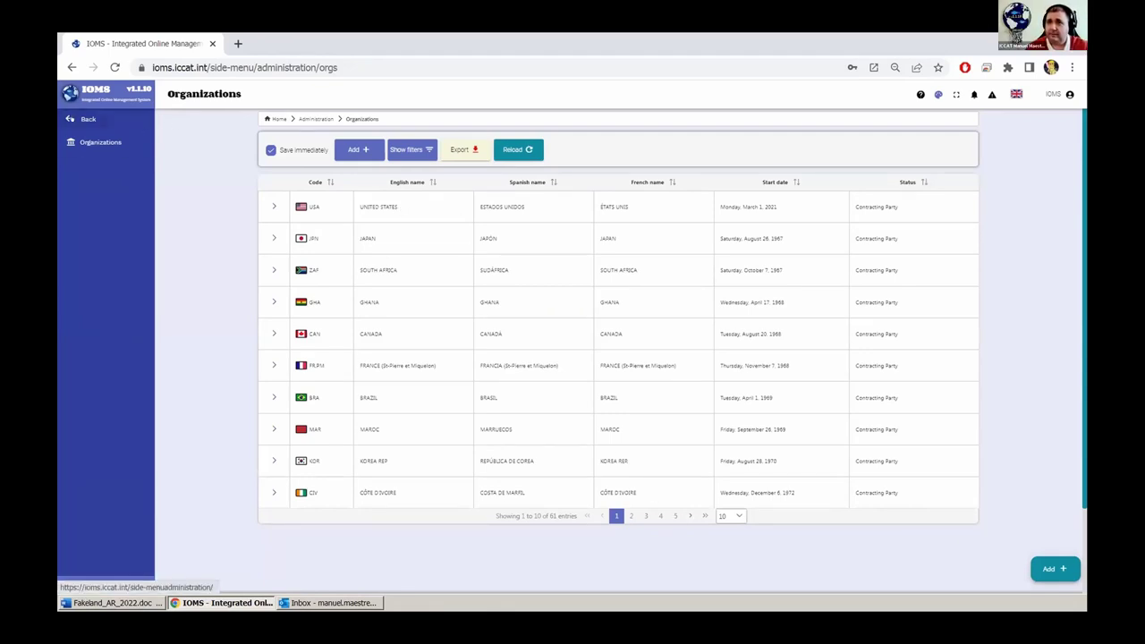
- Expand data request ICCAT CIRCULAR #1040 / 2022 in Administration, examine its names, assigned organizations and requirements, and collapse it
{"action": "left_click", "coordinate": [85, 119]}
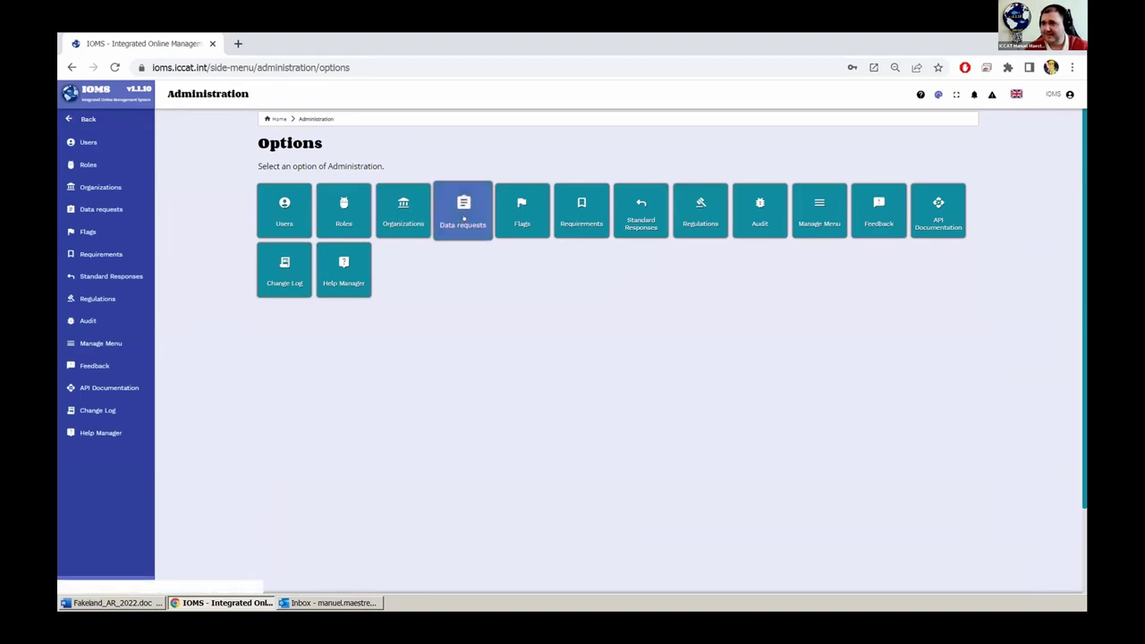
{"action": "left_click", "coordinate": [463, 217]}
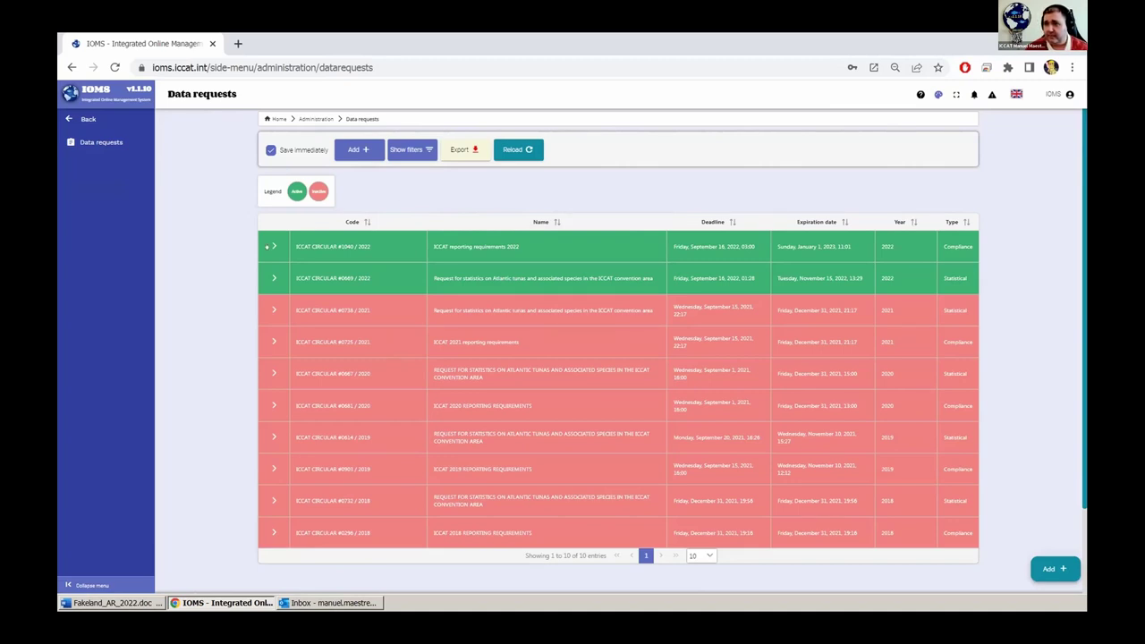
{"action": "left_click", "coordinate": [268, 246]}
{"action": "scroll", "coordinate": [498, 450], "scroll_direction": "down", "scroll_amount": 2}
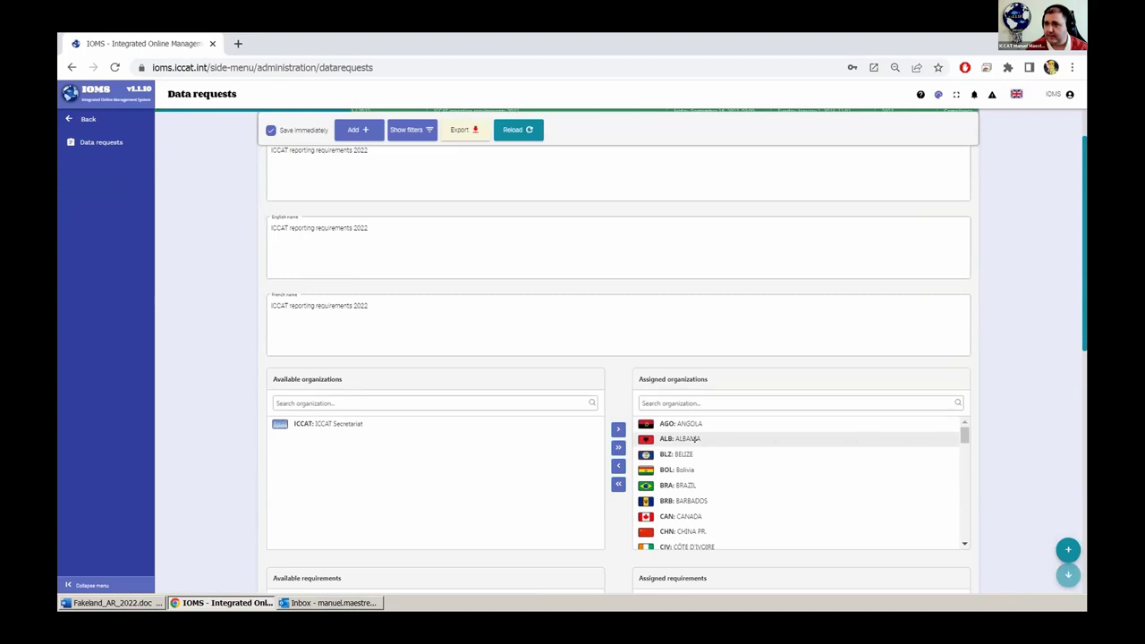
{"action": "scroll", "coordinate": [549, 435], "scroll_direction": "down", "scroll_amount": 3}
{"action": "scroll", "coordinate": [549, 435], "scroll_direction": "down", "scroll_amount": 2}
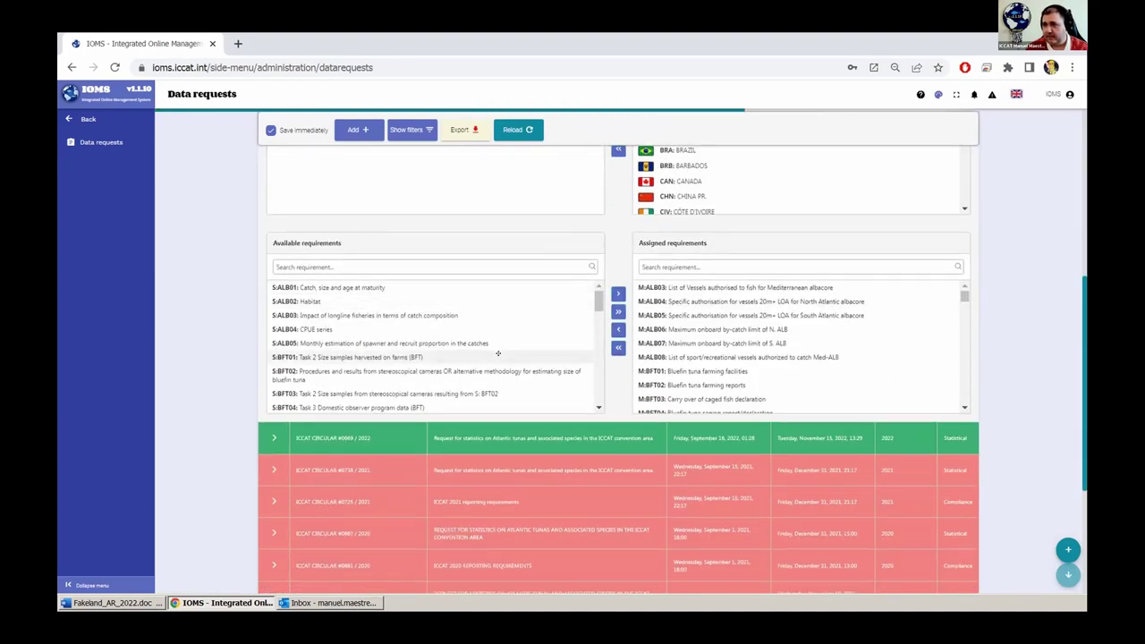
{"action": "scroll", "coordinate": [498, 353], "scroll_direction": "up", "scroll_amount": 6}
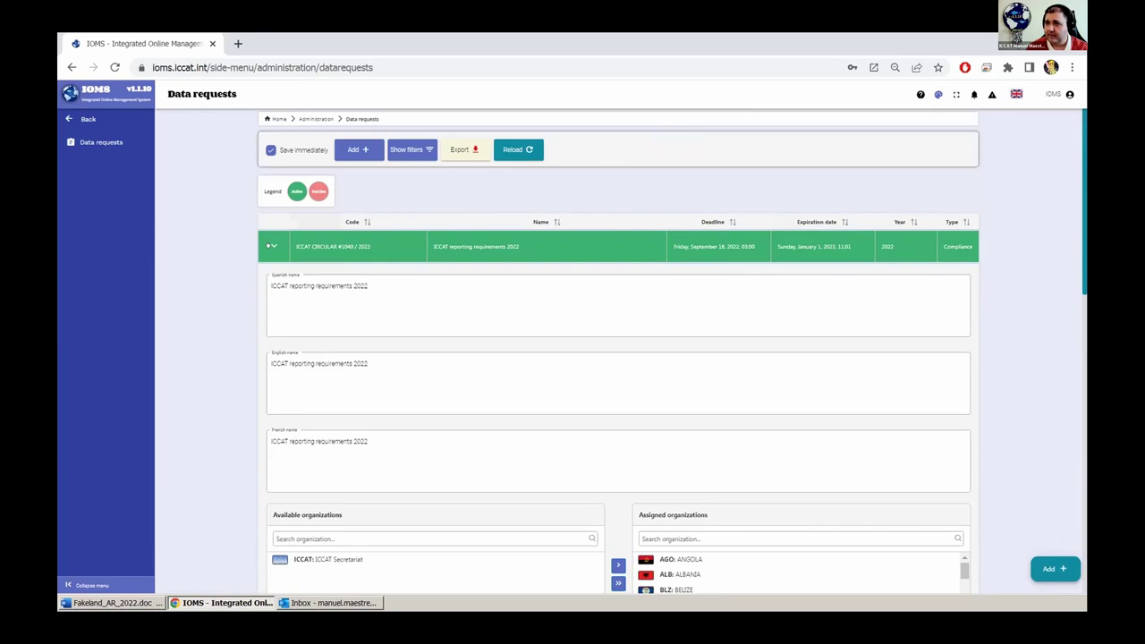
{"action": "left_click", "coordinate": [271, 246]}
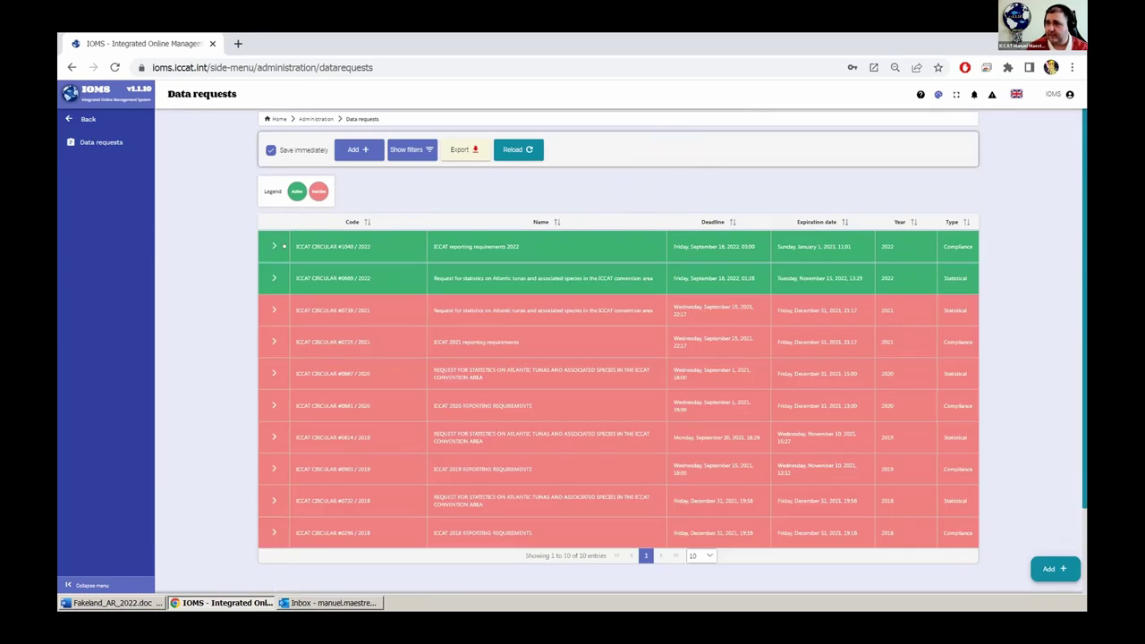
- Review the Flags list and the Requirements list in Administration
{"action": "left_click", "coordinate": [88, 119]}
{"action": "left_click", "coordinate": [517, 204]}
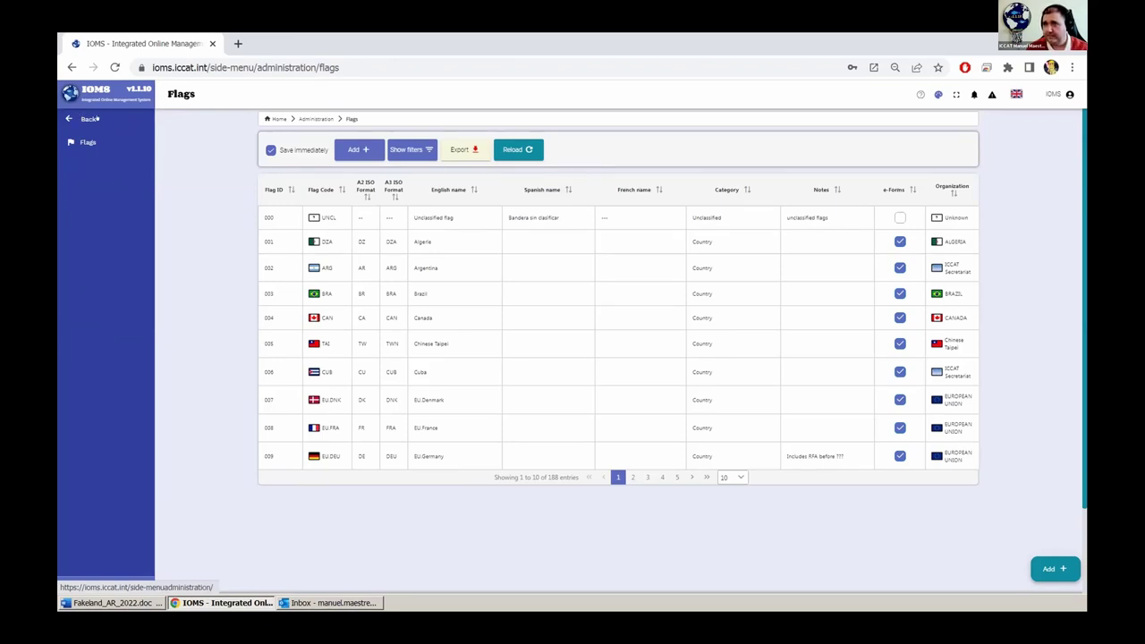
{"action": "left_click", "coordinate": [87, 118]}
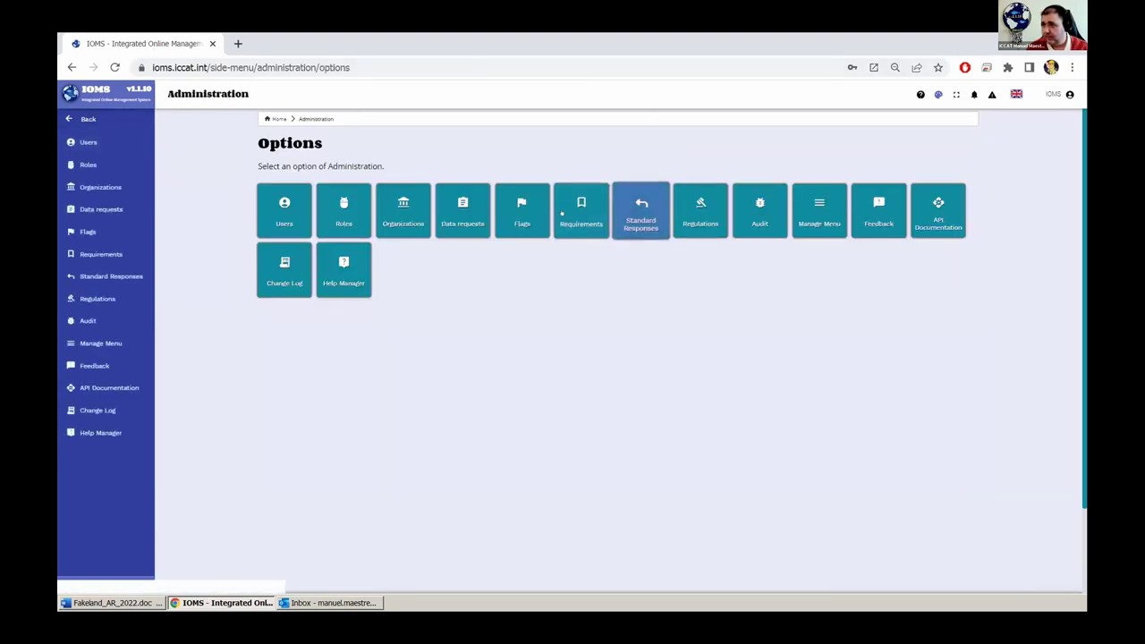
{"action": "left_click", "coordinate": [562, 213]}
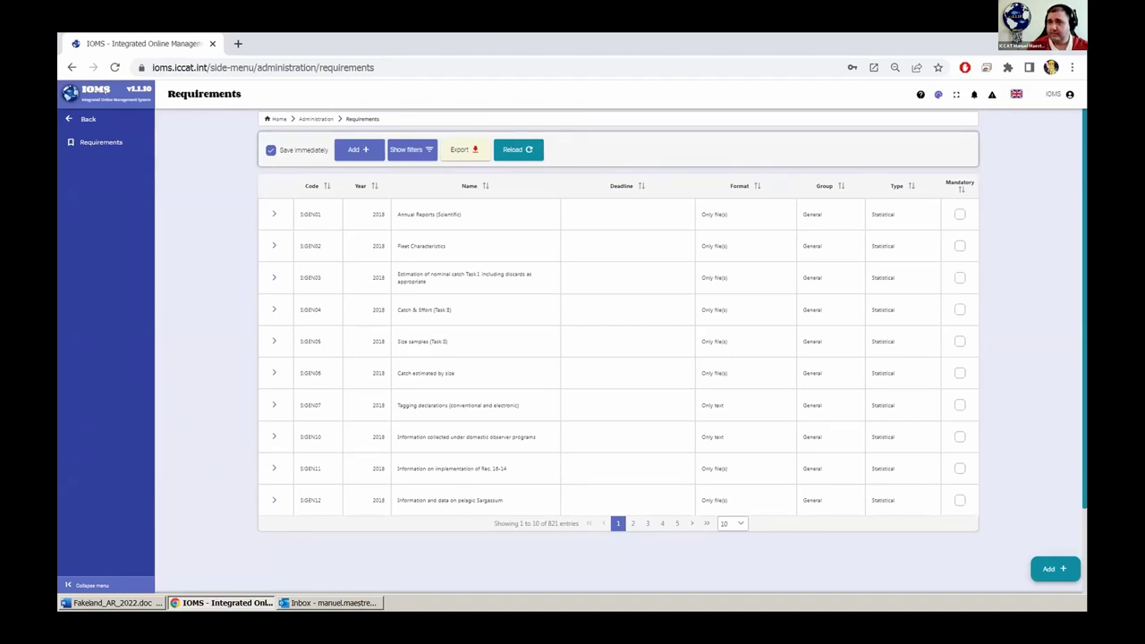
- Review the Standard Responses list and the Regulations list in Administration
{"action": "left_click", "coordinate": [88, 119]}
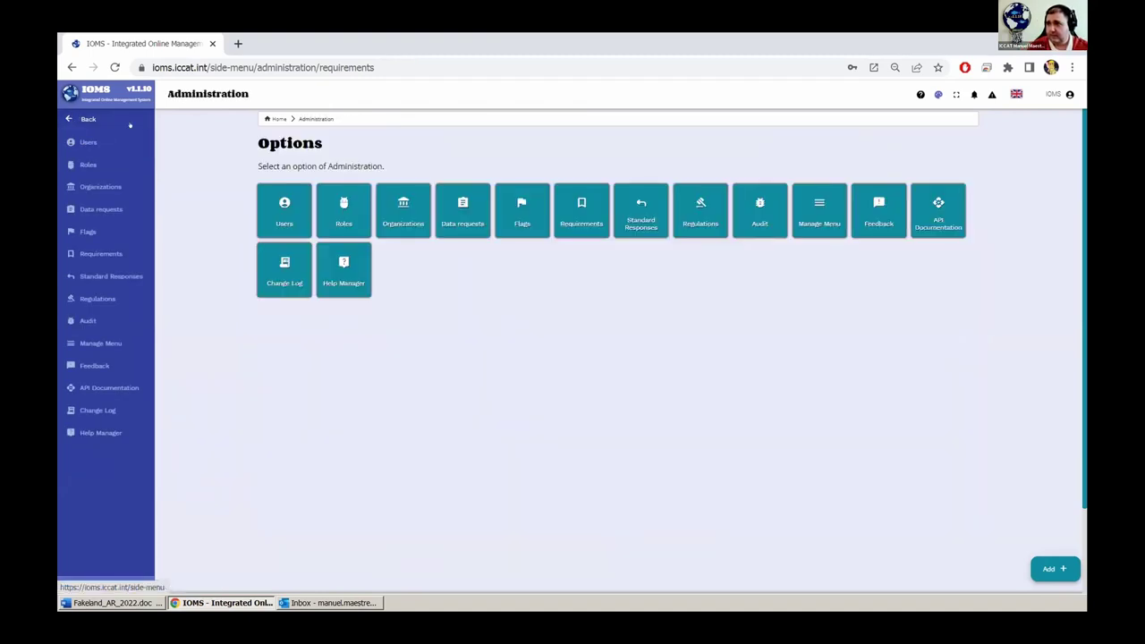
{"action": "left_click", "coordinate": [639, 217]}
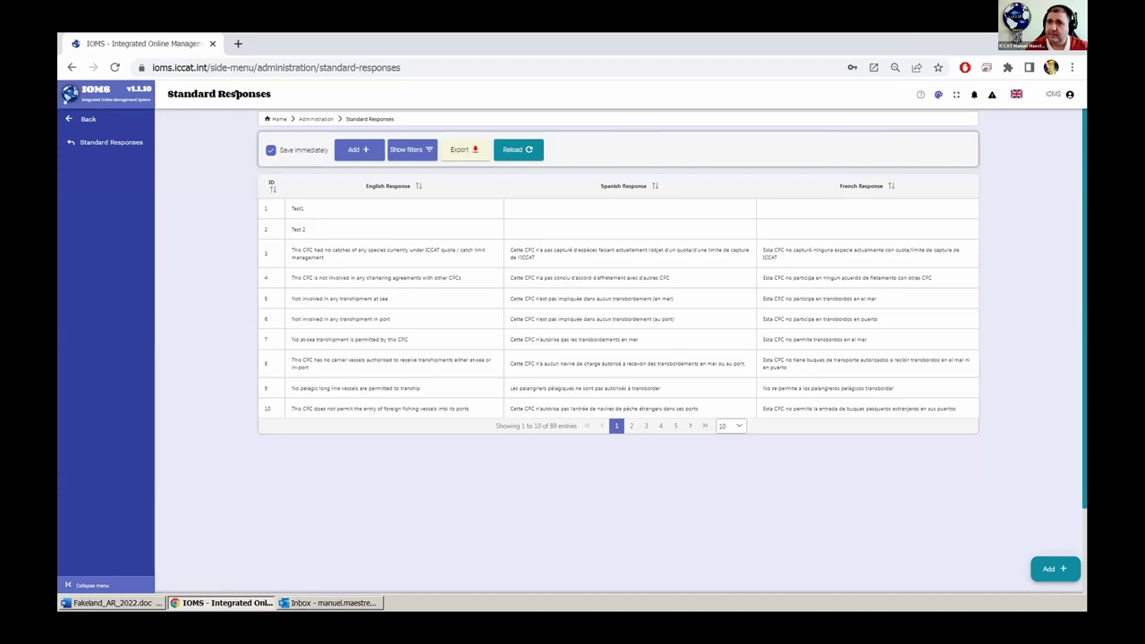
{"action": "left_click", "coordinate": [88, 118]}
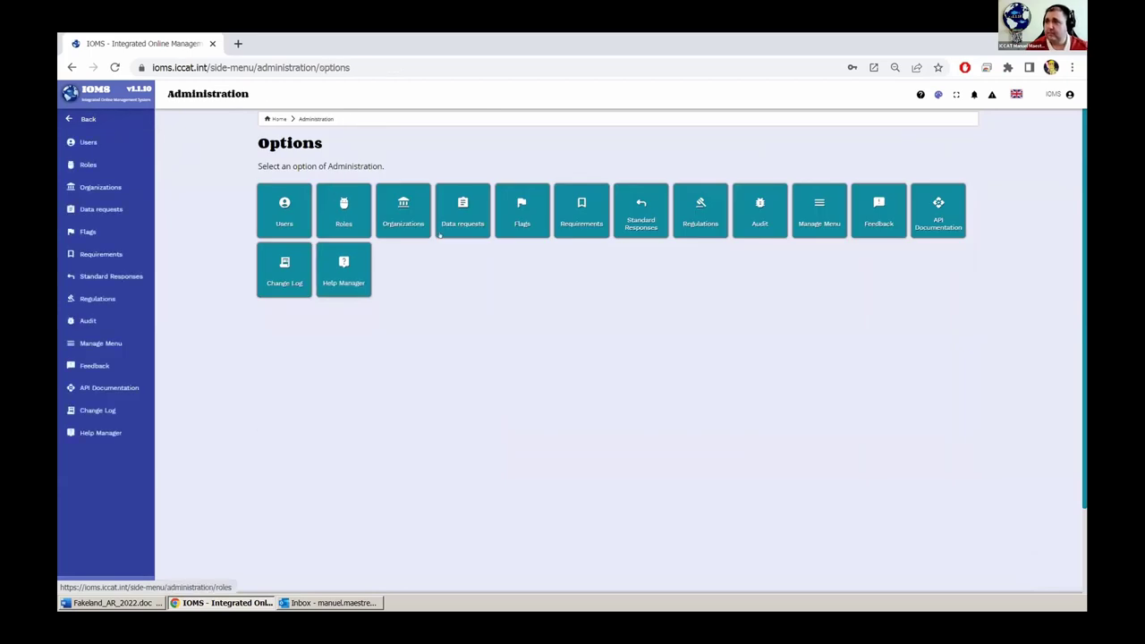
{"action": "left_click", "coordinate": [710, 212]}
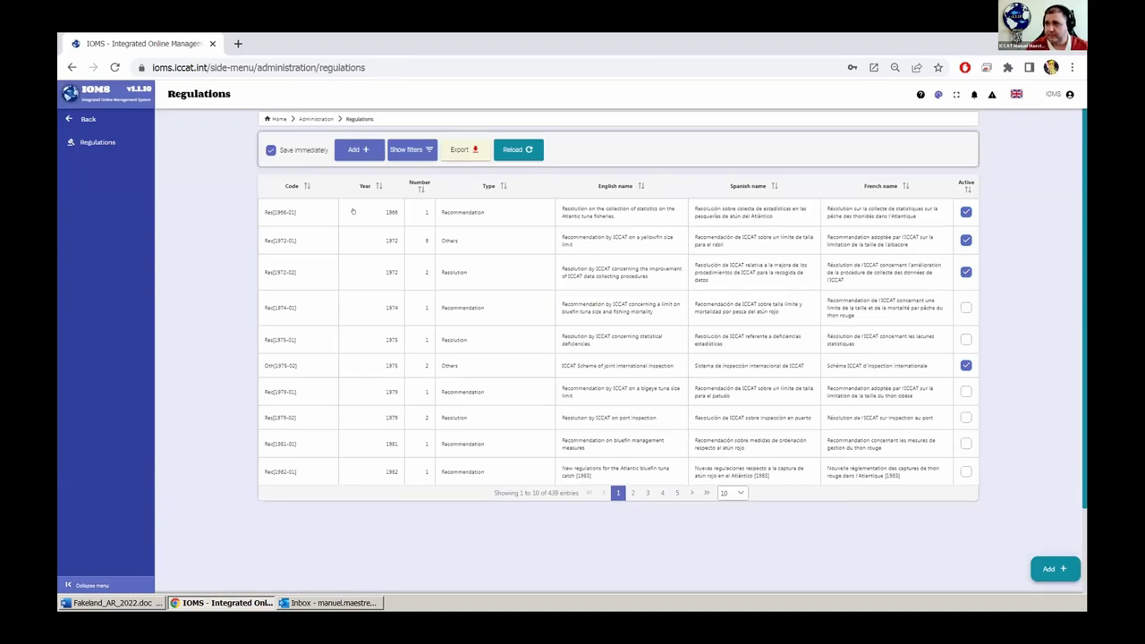
- Review the Manage Menu structure and the Feedback list in Administration
{"action": "left_click", "coordinate": [87, 119]}
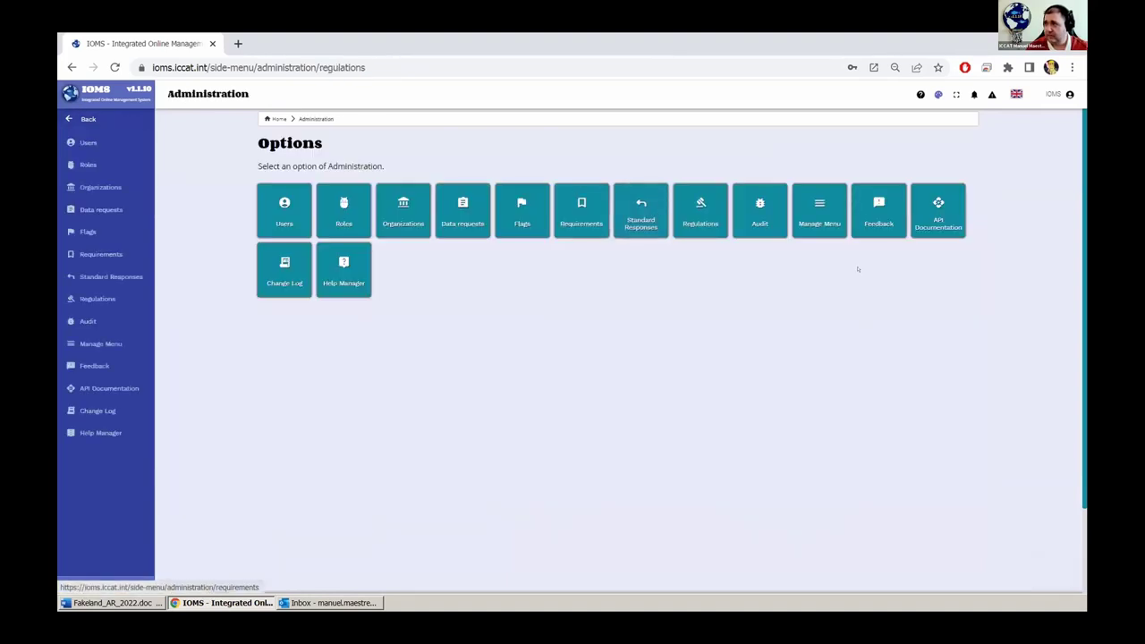
{"action": "left_click", "coordinate": [819, 210]}
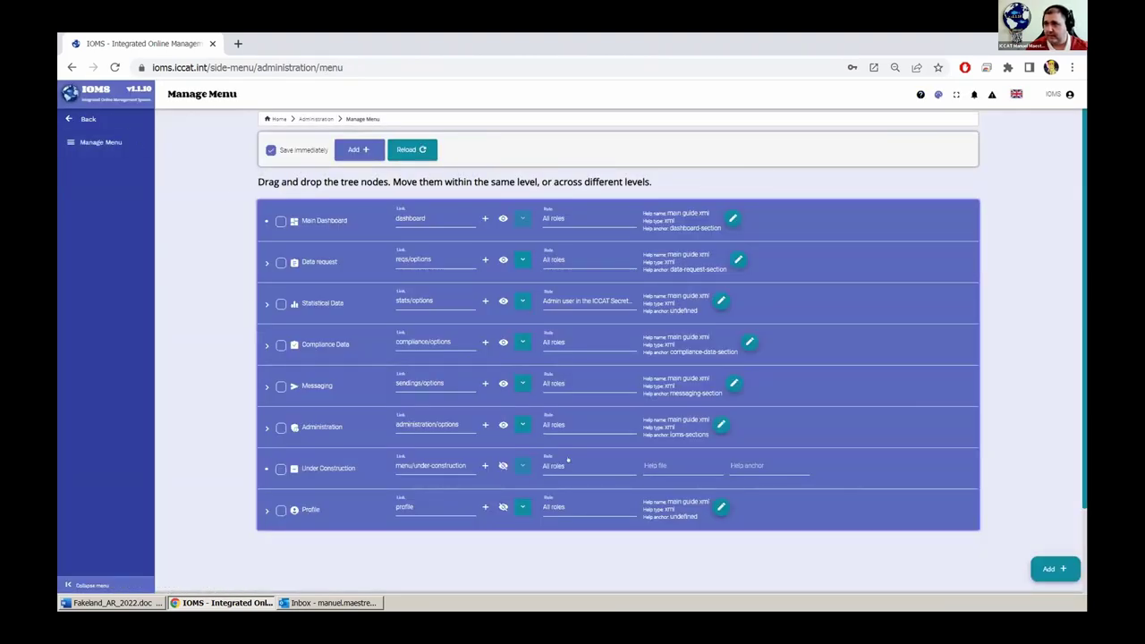
{"action": "left_click", "coordinate": [88, 119]}
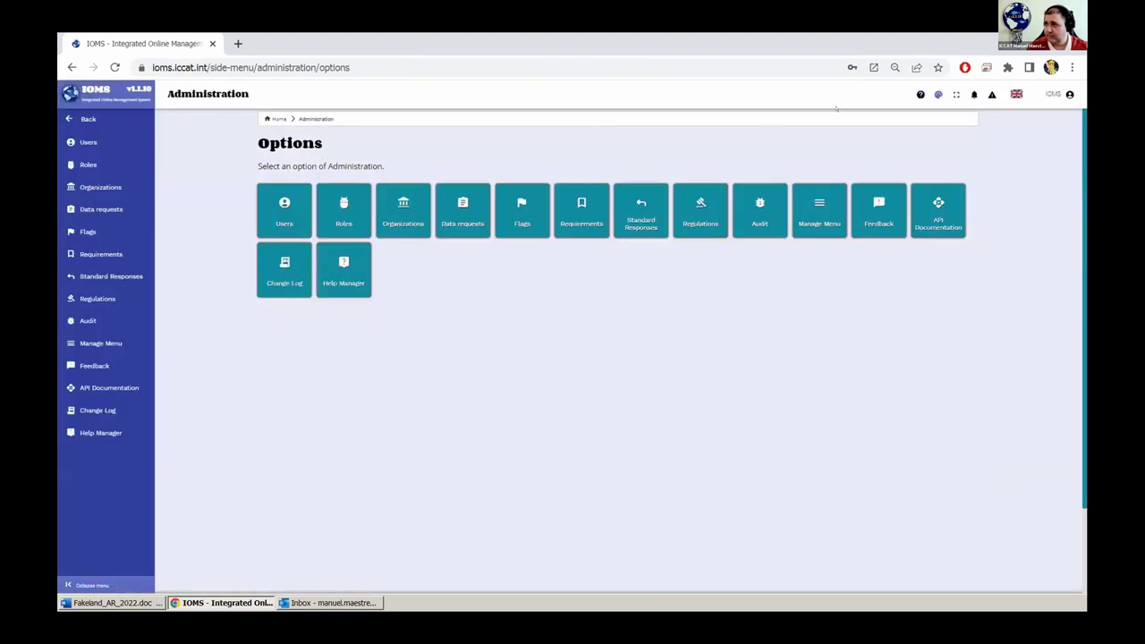
{"action": "left_click", "coordinate": [879, 218]}
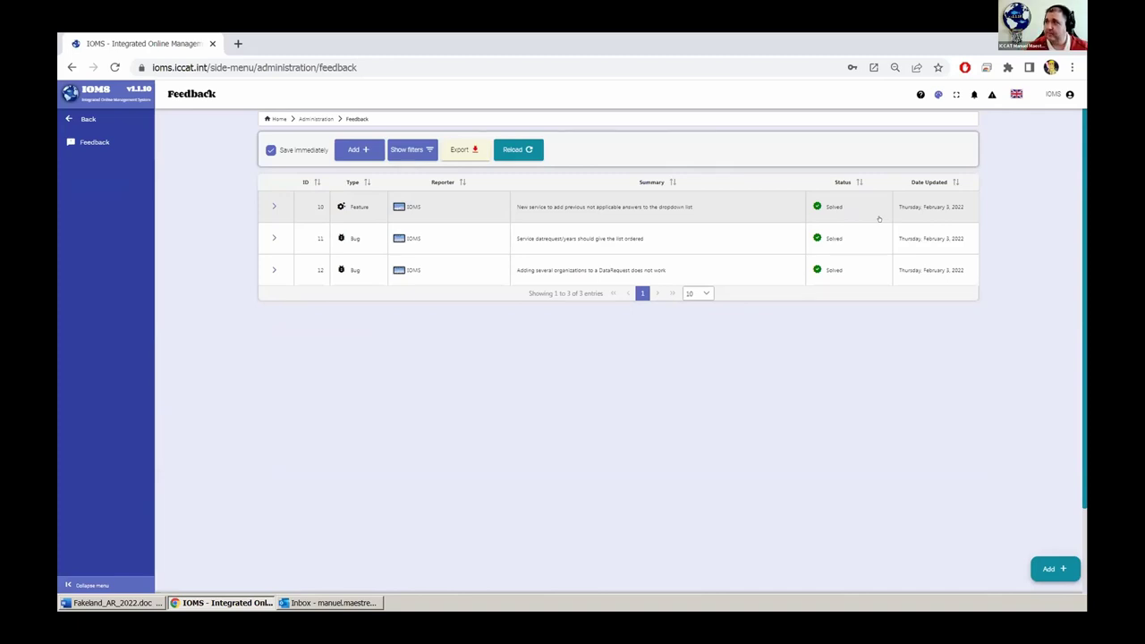
- Open the Send Feedback form from the user menu, examine the bug report fields, close it unsent and return to the Administration options
{"action": "left_click", "coordinate": [1069, 95]}
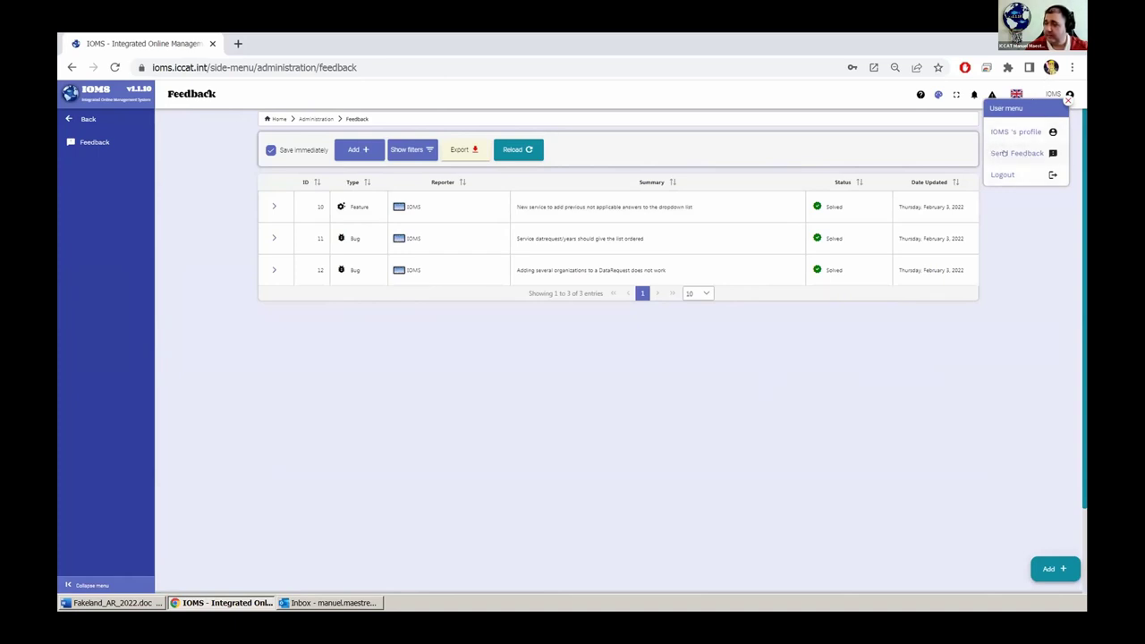
{"action": "left_click", "coordinate": [1004, 153]}
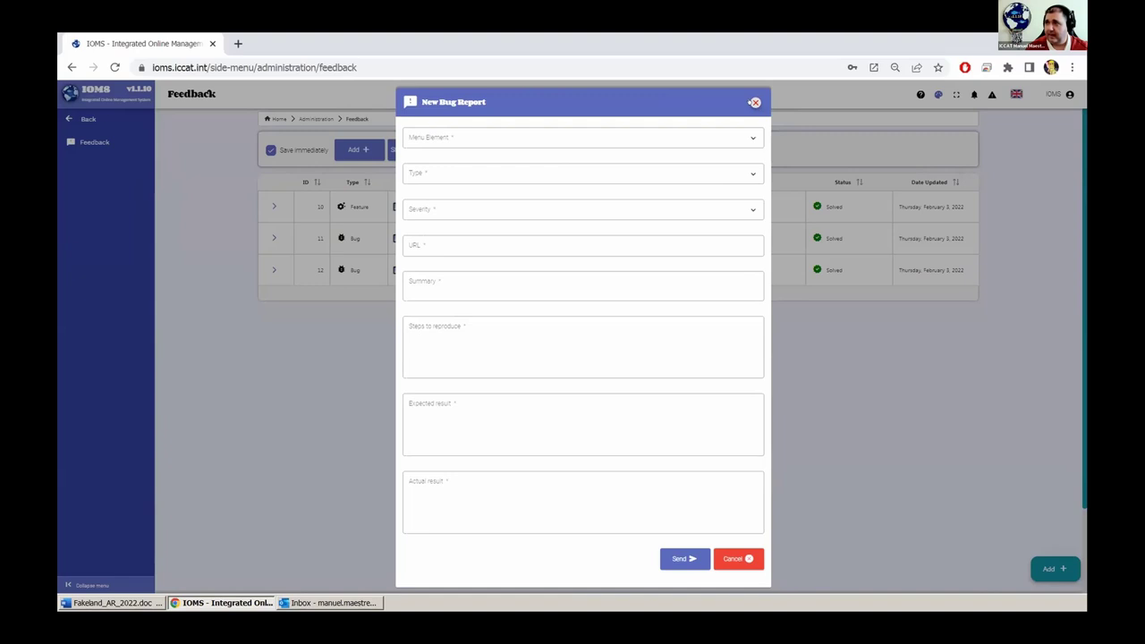
{"action": "left_click", "coordinate": [754, 103]}
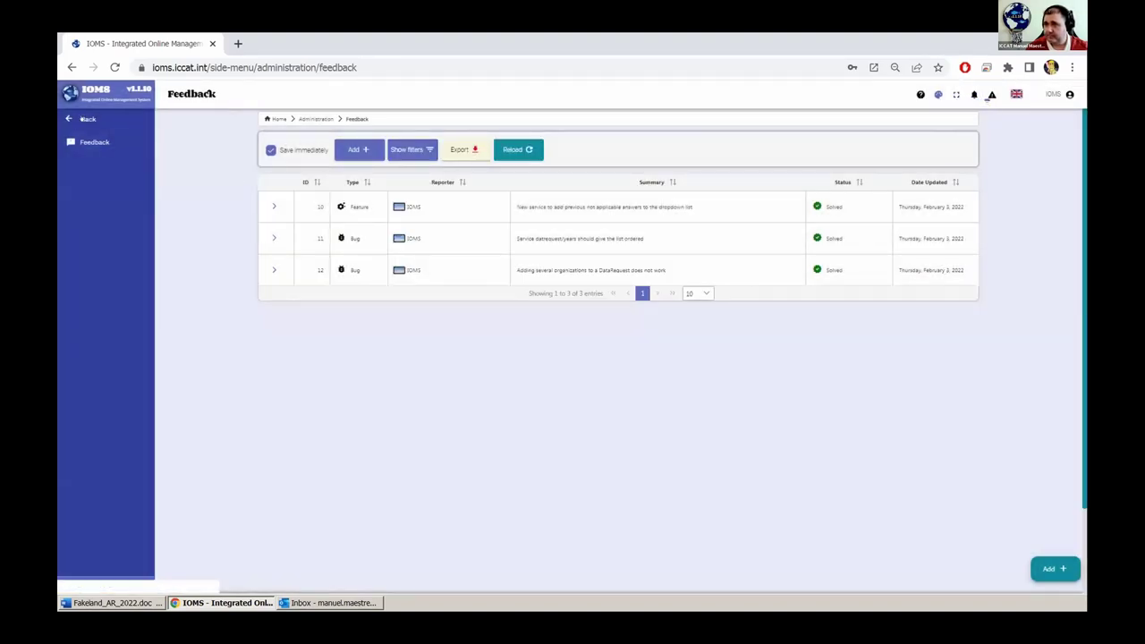
{"action": "left_click", "coordinate": [83, 119]}
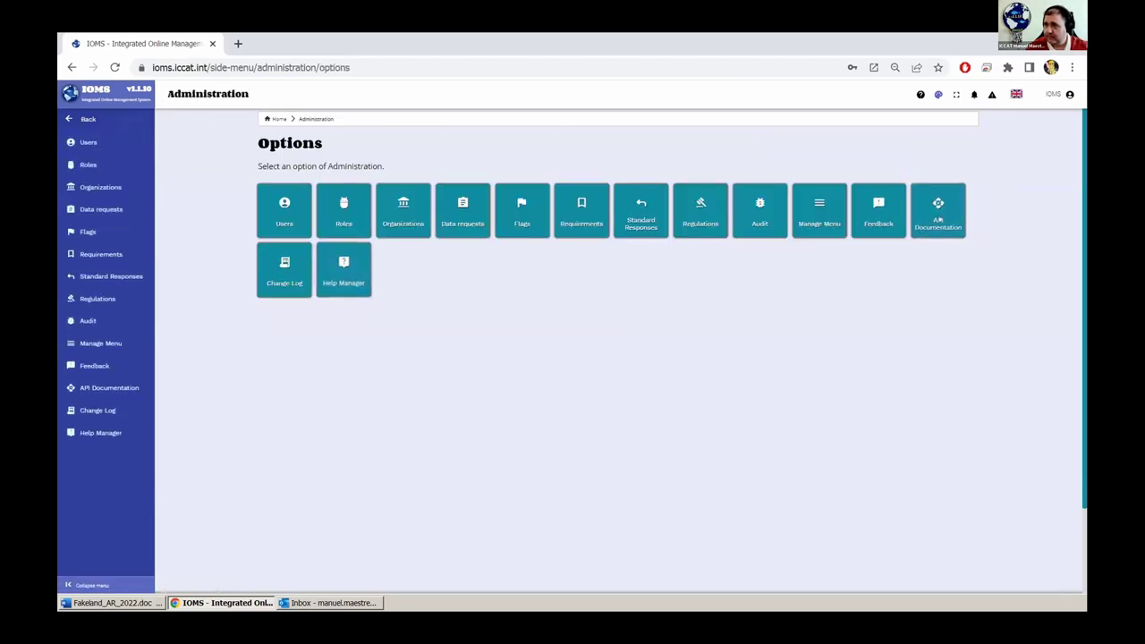
- Review the Change Log entries and the Help Manager's help files, returning to the Administration options
{"action": "left_click", "coordinate": [283, 254]}
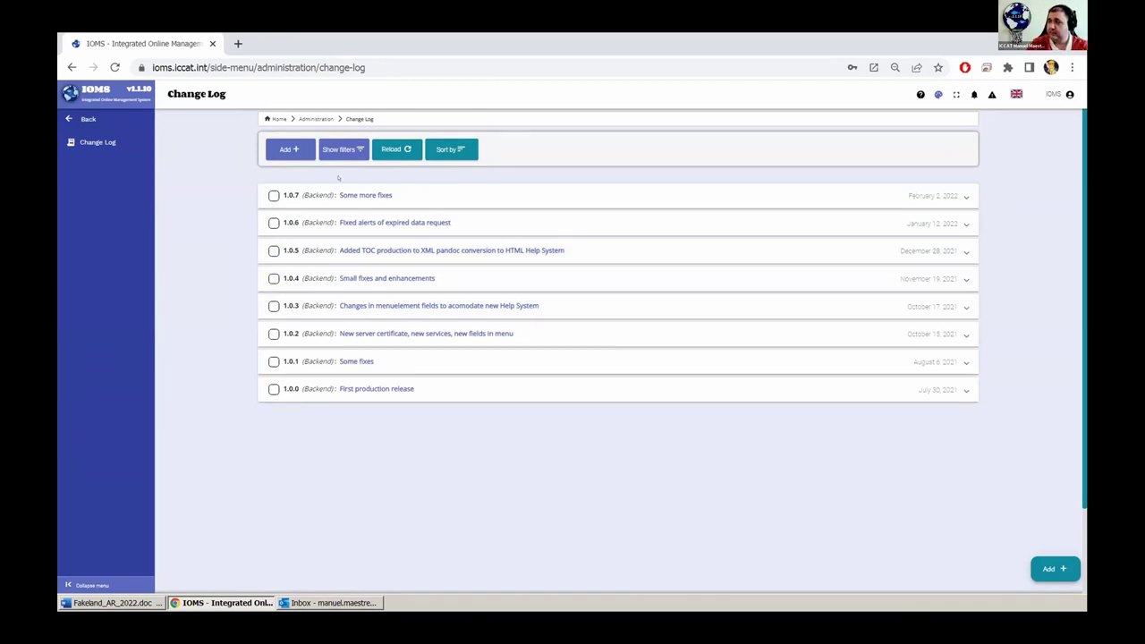
{"action": "left_click", "coordinate": [87, 119]}
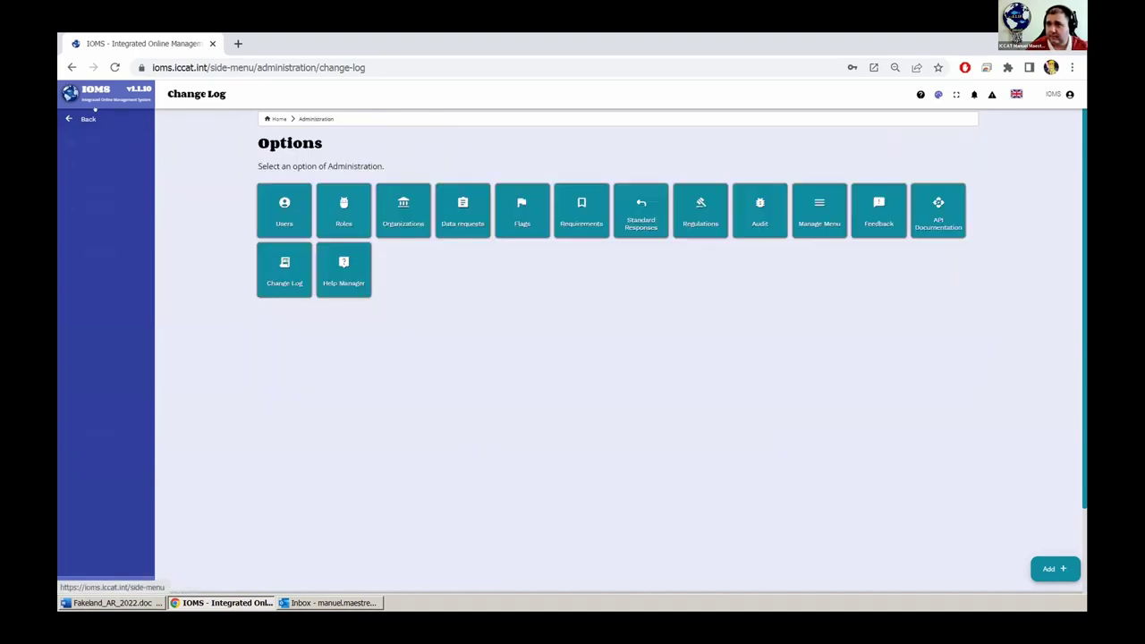
{"action": "left_click", "coordinate": [343, 272]}
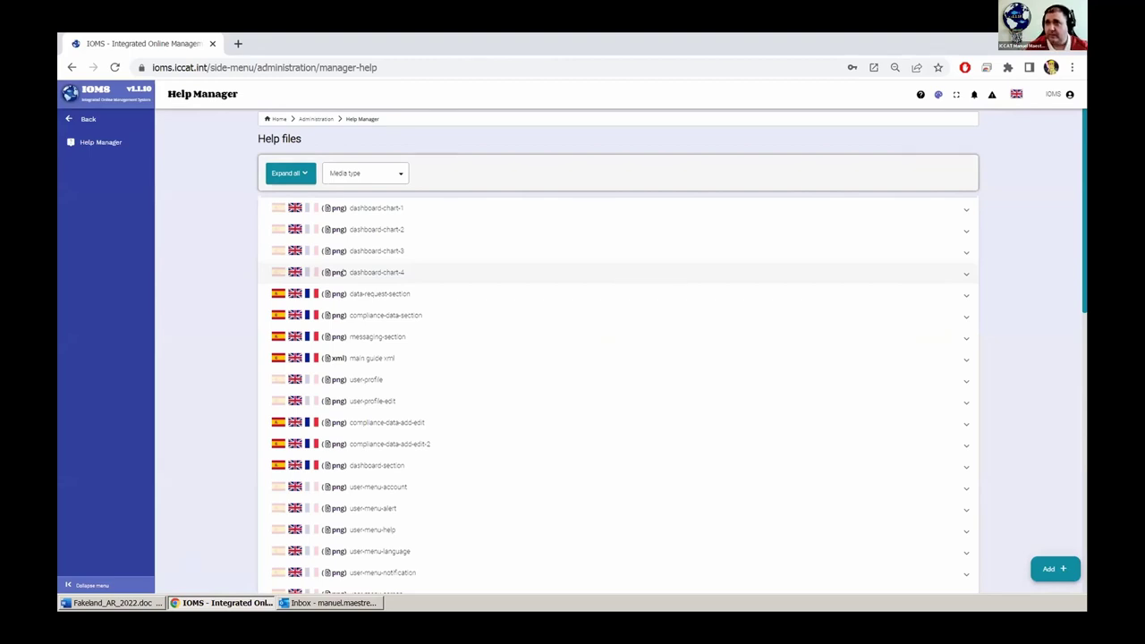
{"action": "left_click", "coordinate": [90, 118]}
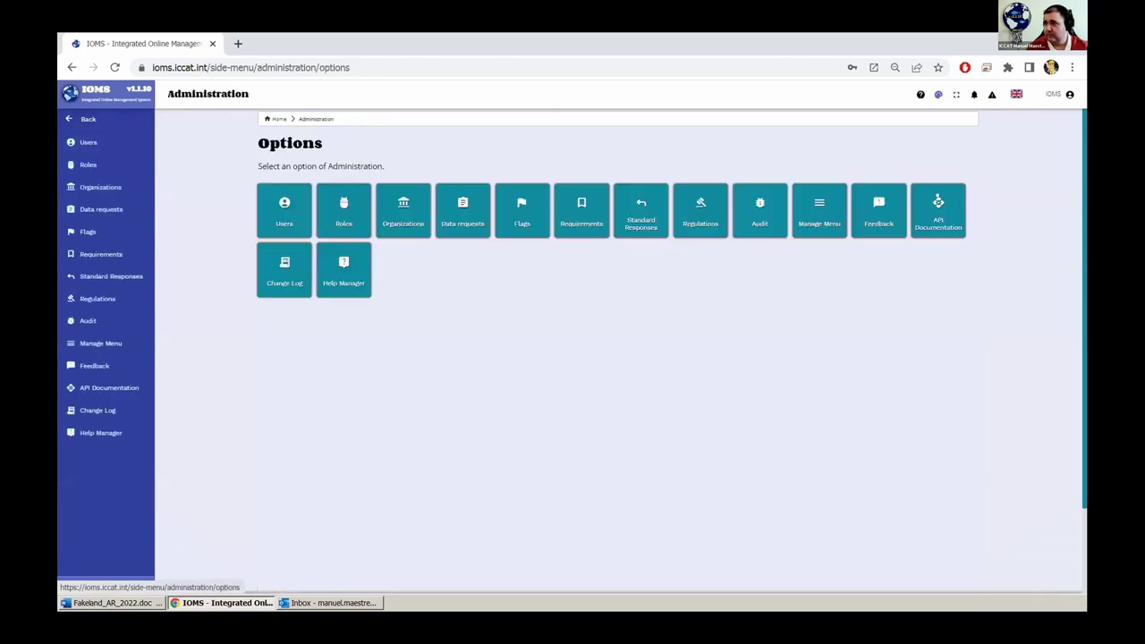
- Open the API Documentation and examine the REST operations under /areportdetail and /areportdetails
{"action": "left_click", "coordinate": [938, 204]}
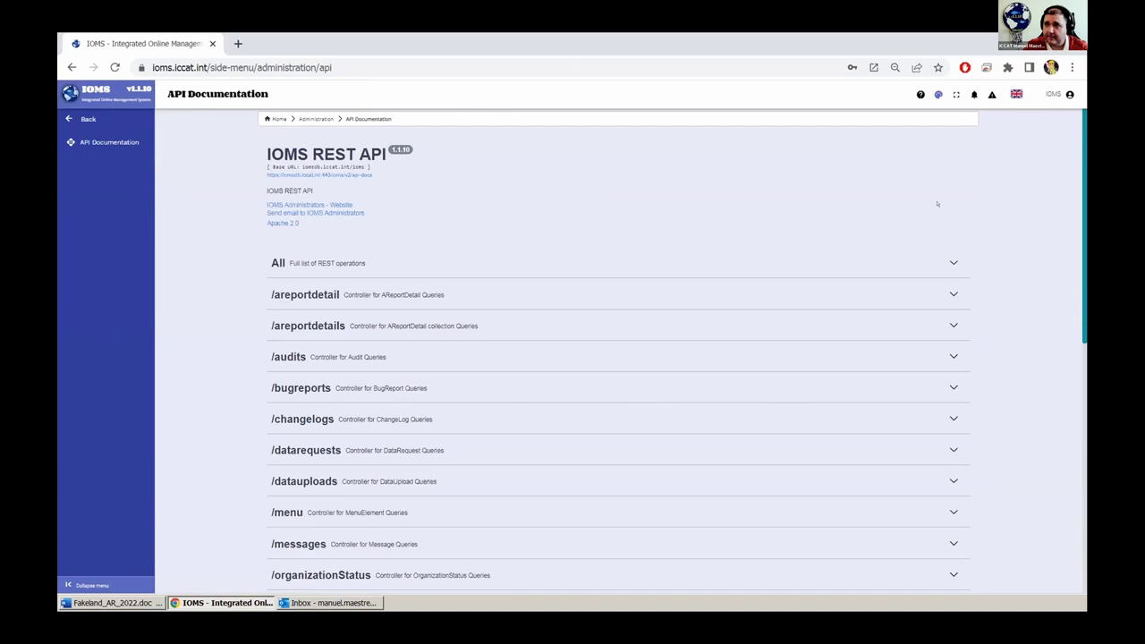
{"action": "left_click", "coordinate": [304, 294]}
{"action": "left_click", "coordinate": [304, 376]}
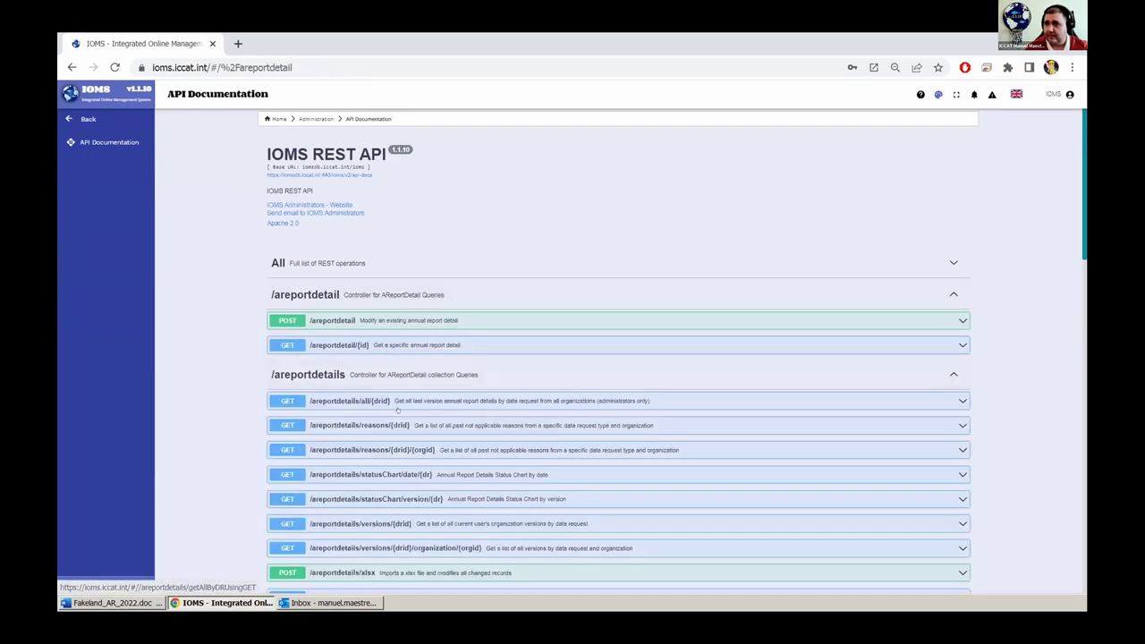
{"action": "scroll", "coordinate": [397, 389], "scroll_direction": "down", "scroll_amount": 2}
{"action": "scroll", "coordinate": [397, 409], "scroll_direction": "down", "scroll_amount": 2}
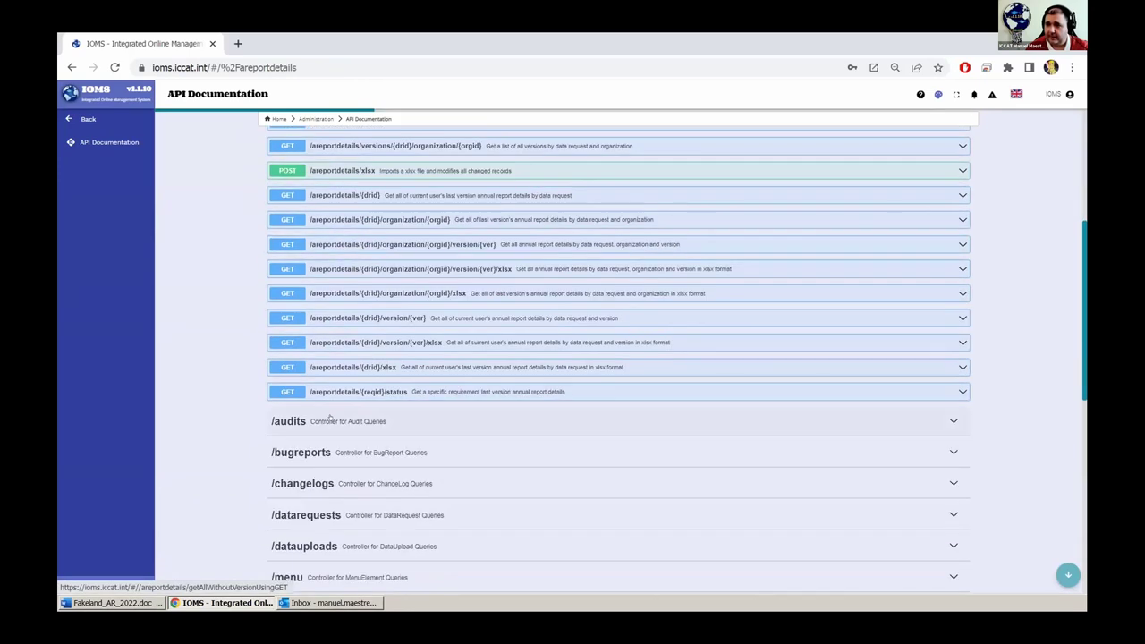
- Expand the /audits, /bugreports, /changelogs and /datarequests controllers and examine their REST operations
{"action": "left_click", "coordinate": [333, 418]}
{"action": "scroll", "coordinate": [338, 401], "scroll_direction": "down", "scroll_amount": 2}
{"action": "scroll", "coordinate": [338, 402], "scroll_direction": "down", "scroll_amount": 1}
{"action": "left_click", "coordinate": [338, 332]}
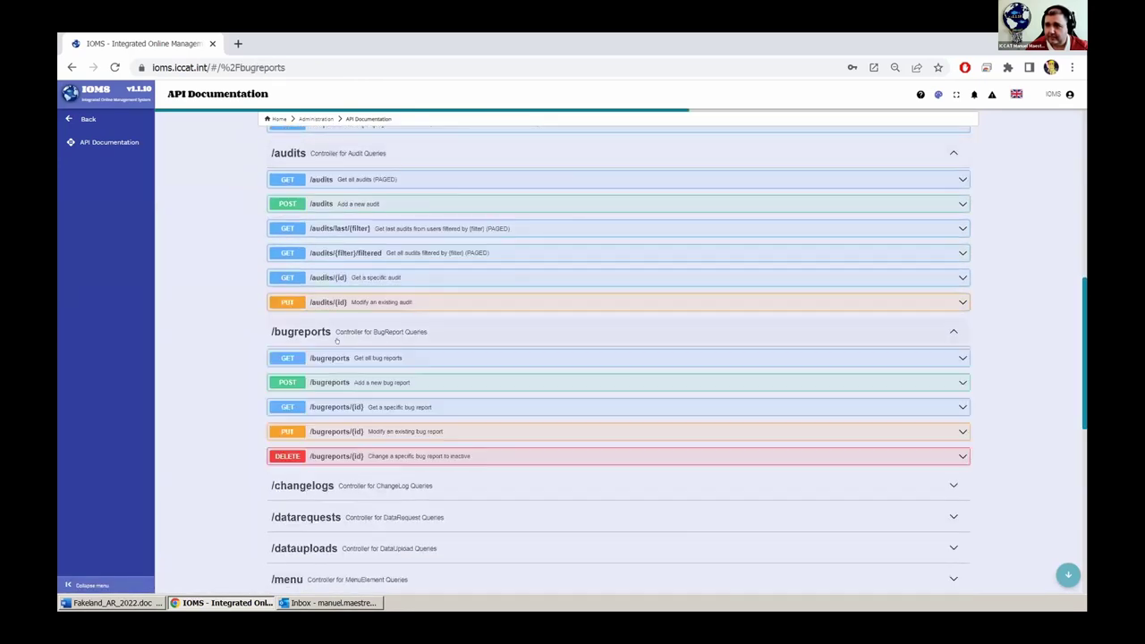
{"action": "scroll", "coordinate": [339, 401], "scroll_direction": "down", "scroll_amount": 1}
{"action": "left_click", "coordinate": [345, 419]}
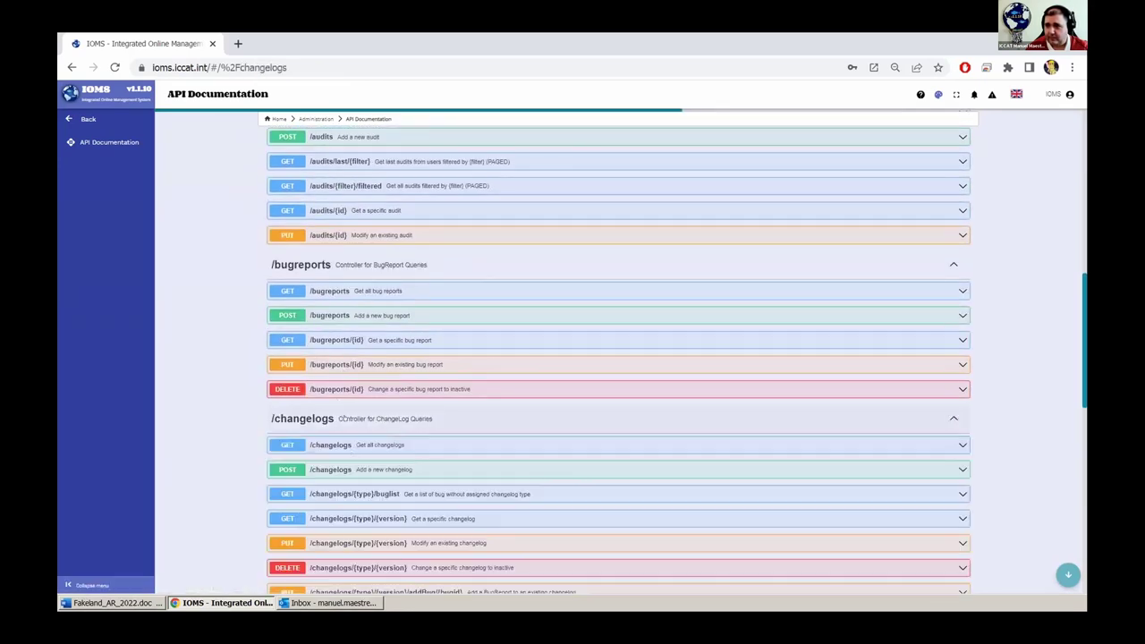
{"action": "scroll", "coordinate": [361, 521], "scroll_direction": "down", "scroll_amount": 2}
{"action": "left_click", "coordinate": [347, 462]}
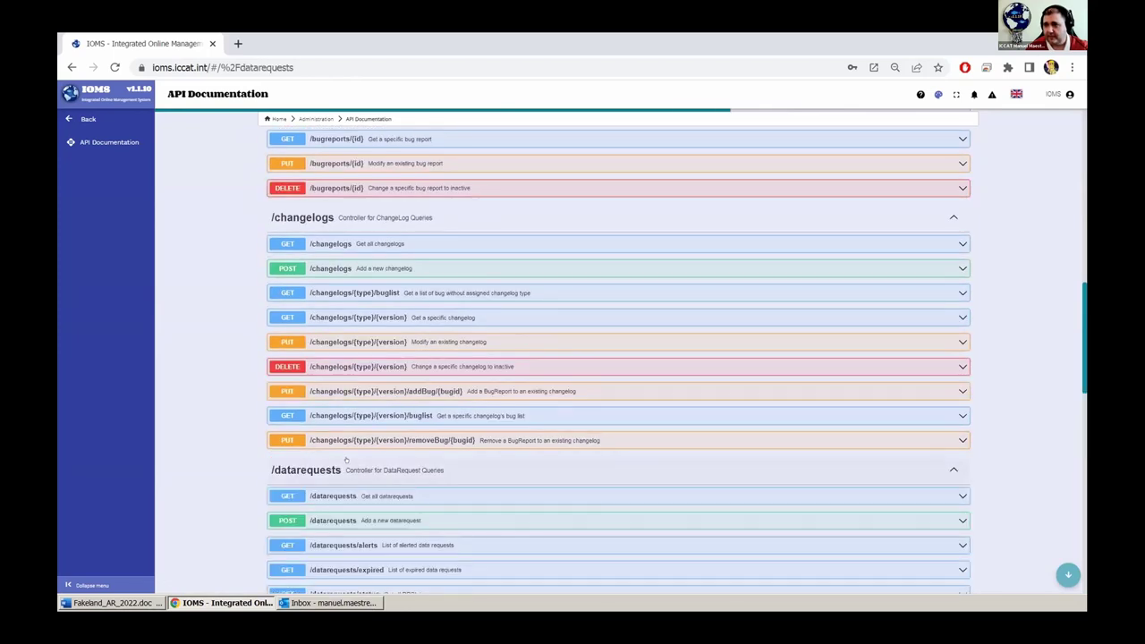
- Collapse the controllers from /areportdetail through /changelogs and return to the Administration options
{"action": "scroll", "coordinate": [346, 459], "scroll_direction": "up", "scroll_amount": 15}
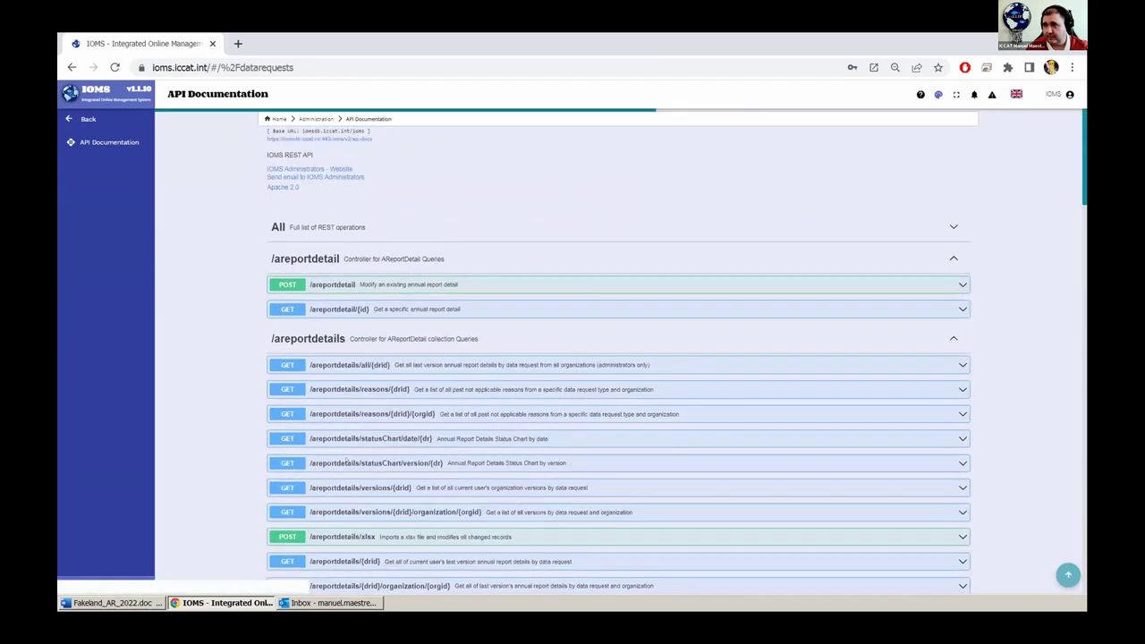
{"action": "left_click", "coordinate": [284, 299]}
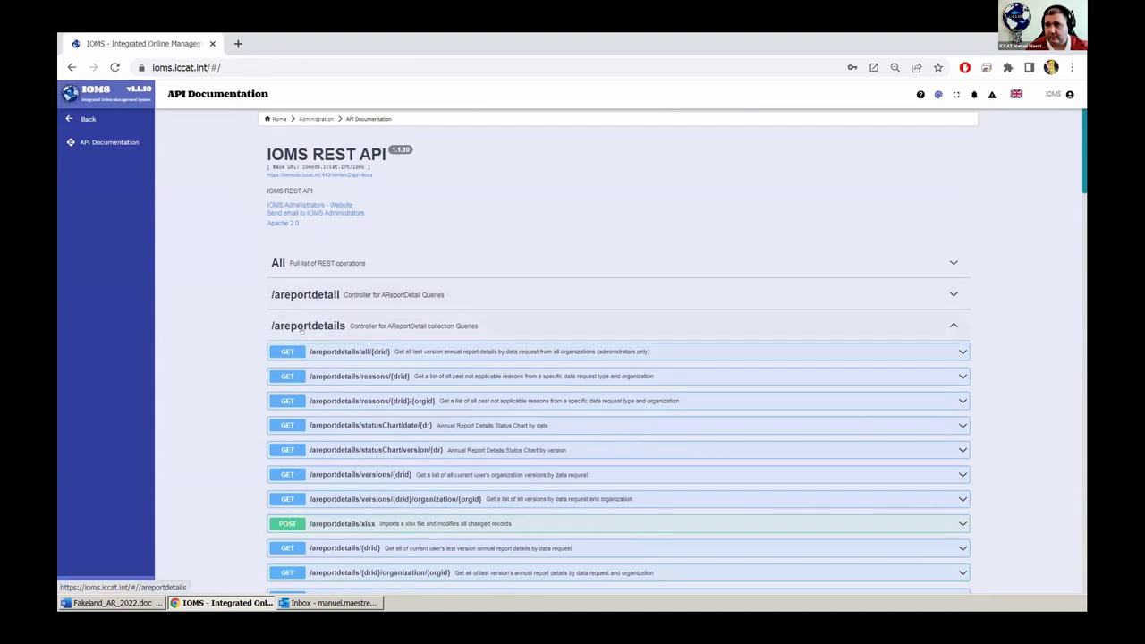
{"action": "left_click", "coordinate": [305, 326]}
{"action": "left_click", "coordinate": [288, 356]}
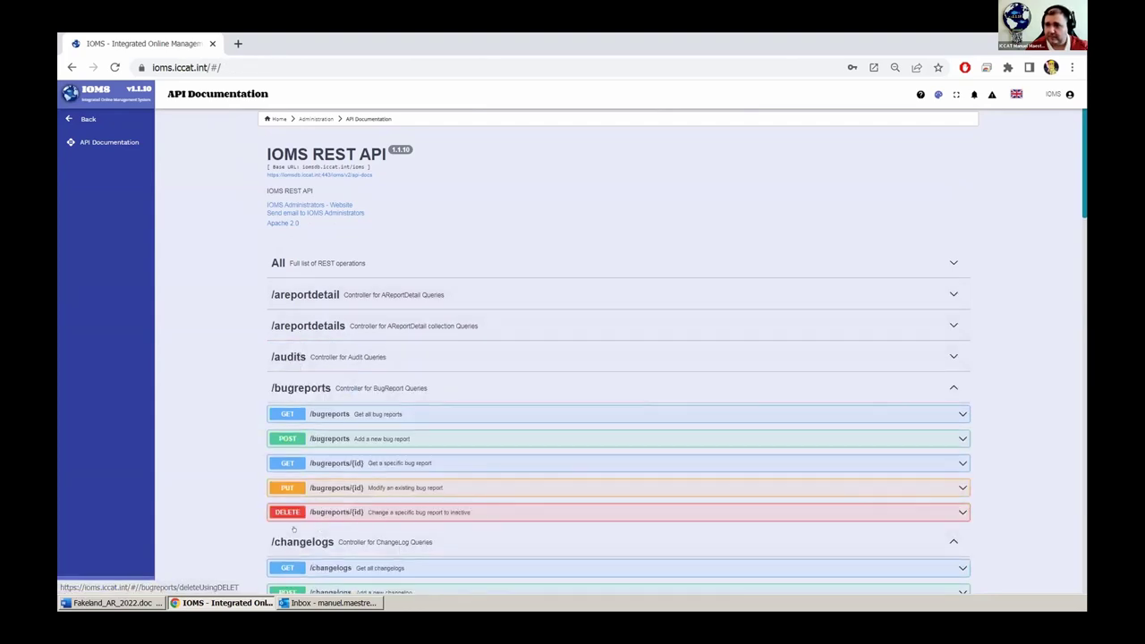
{"action": "left_click", "coordinate": [295, 540]}
{"action": "left_click", "coordinate": [296, 389]}
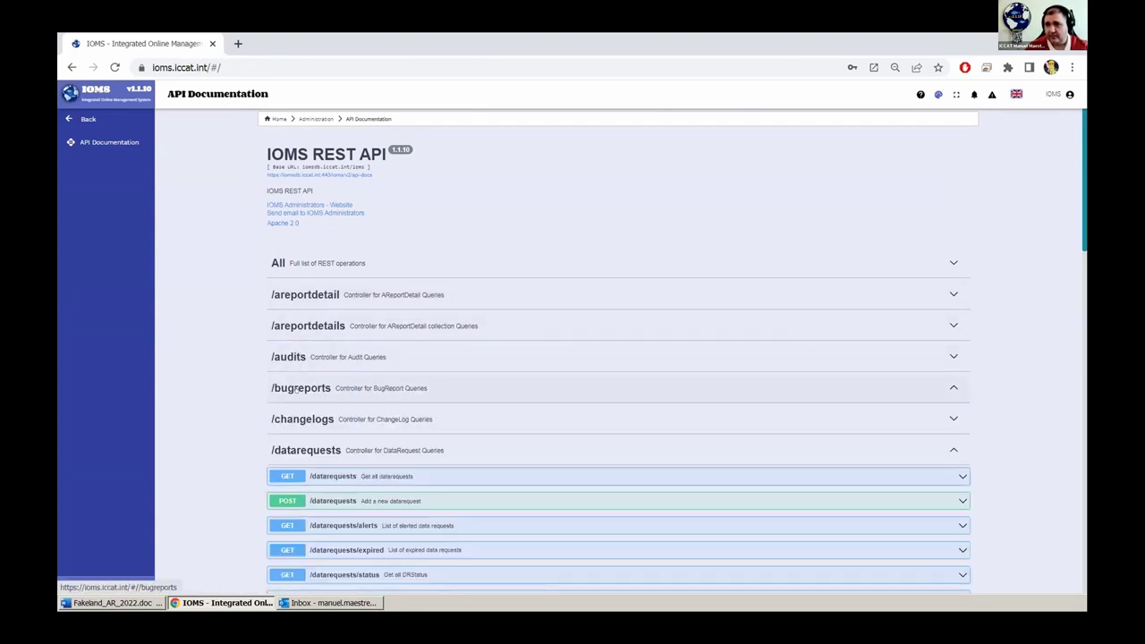
{"action": "left_click", "coordinate": [88, 119]}
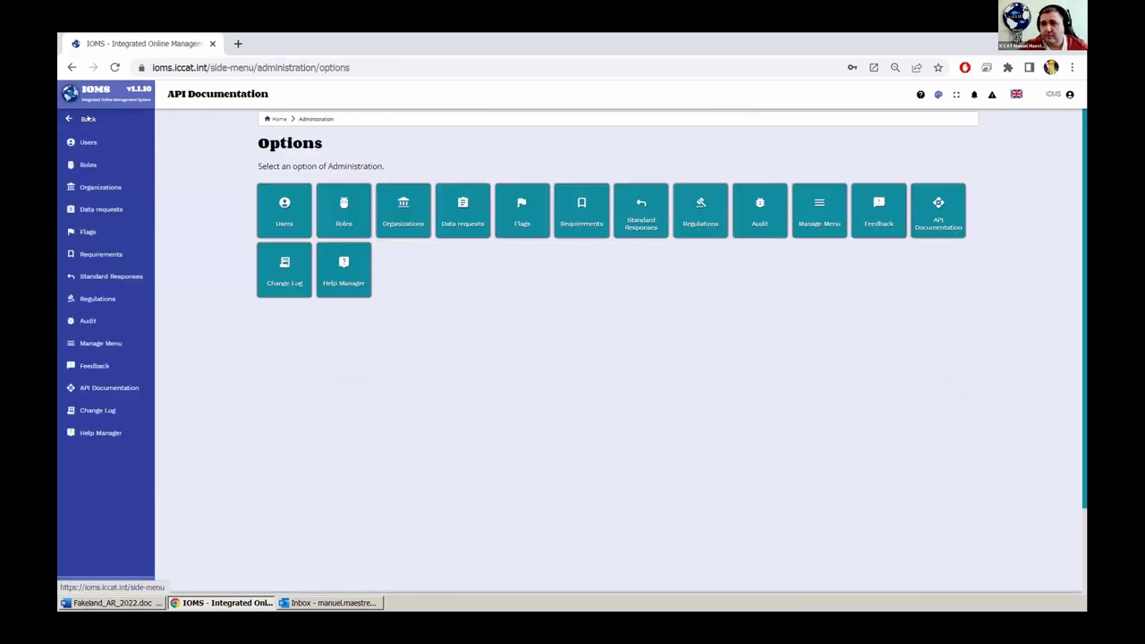